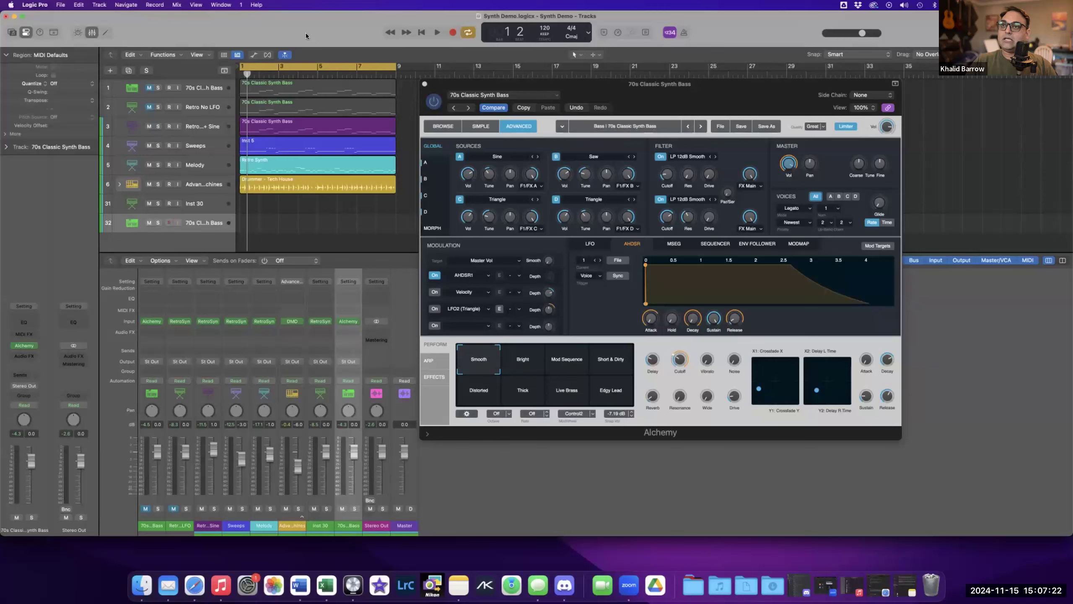
Play the project briefly to hear the 70s Classic Synth Bass, then stop playback.
left_click(307, 34)
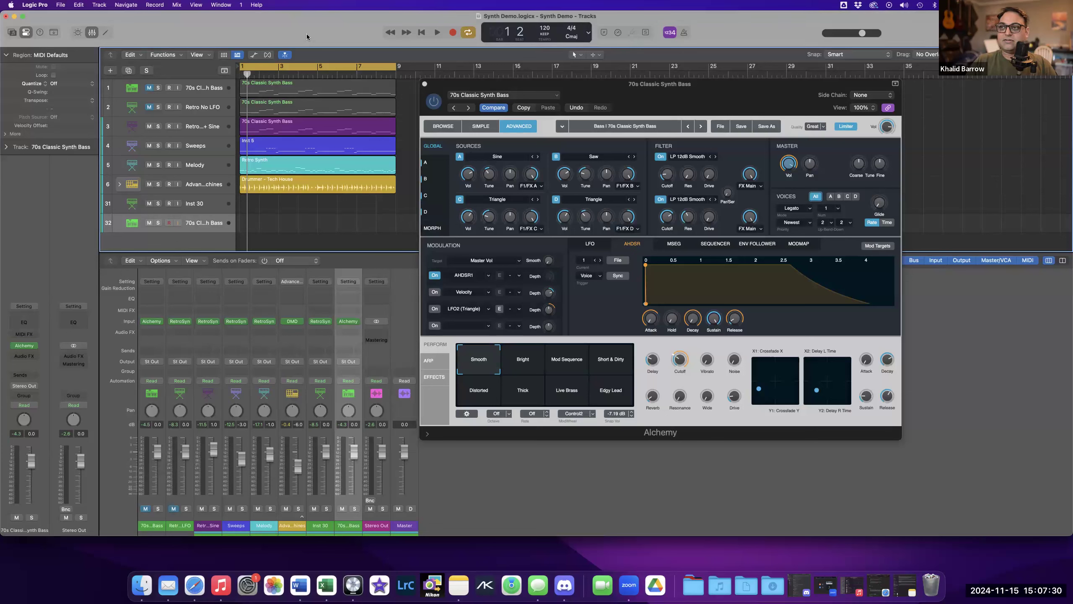
key("space")
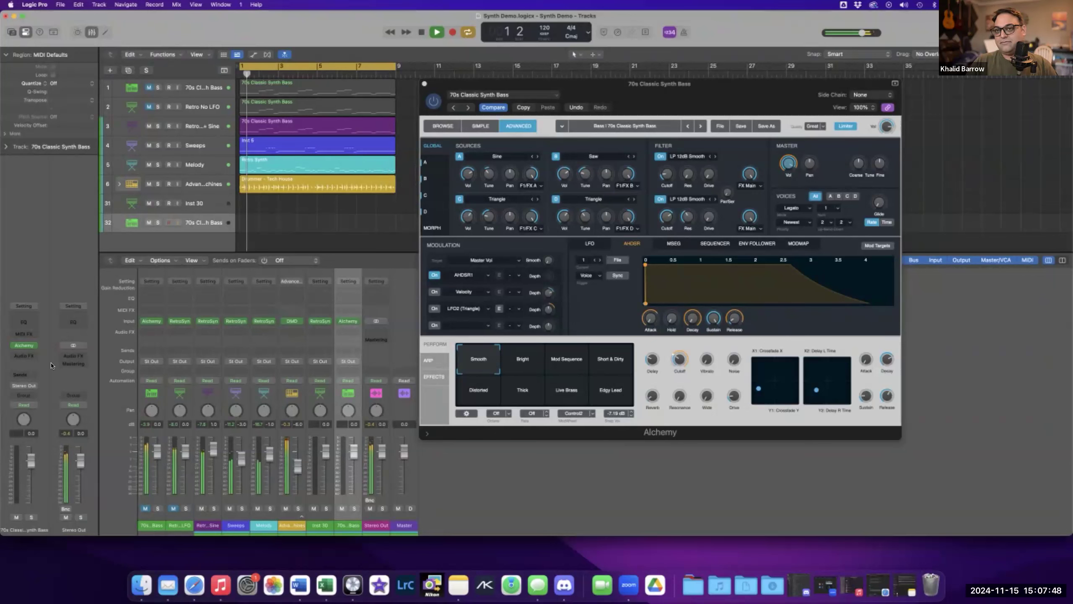
left_click(421, 33)
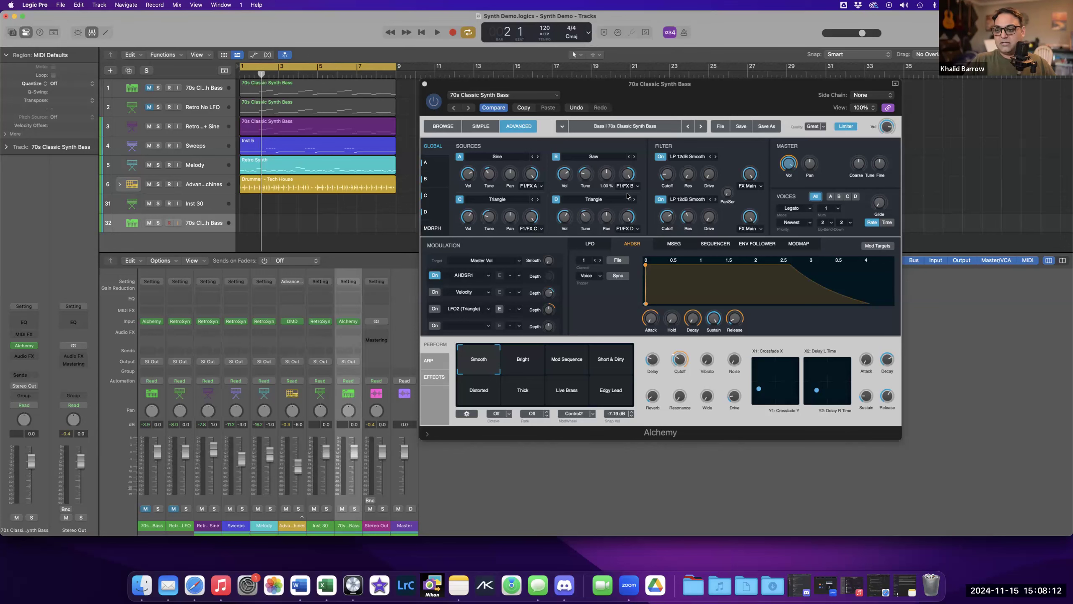
Reposition the Alchemy plug-in window over the arrange area.
mouse_move(689, 101)
left_mouse_down()
mouse_move(670, 107)
mouse_move(691, 105)
left_mouse_up()
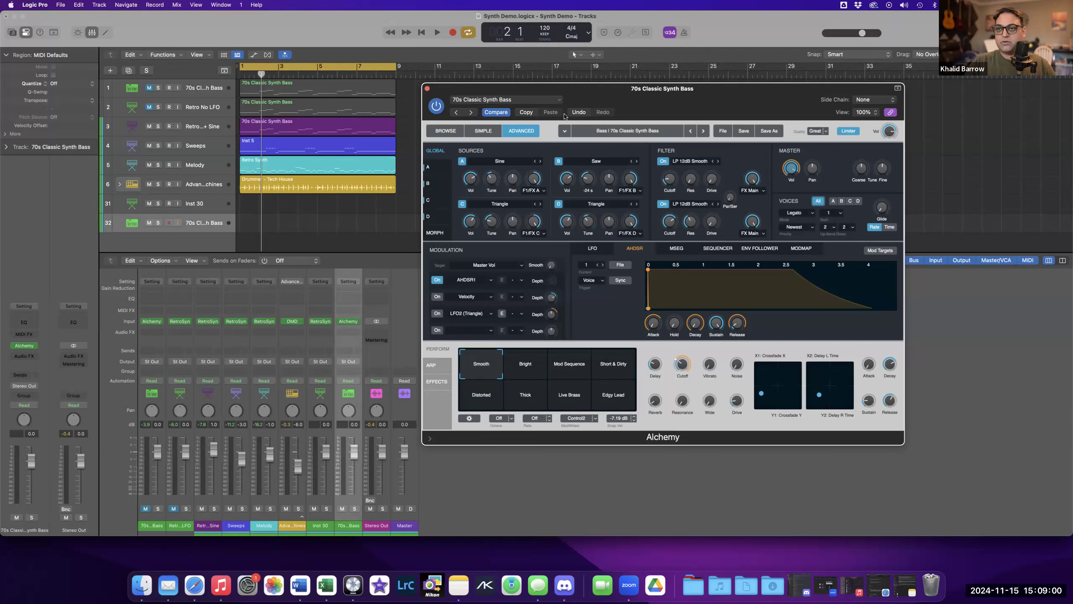
left_click_drag(616, 88, 606, 87)
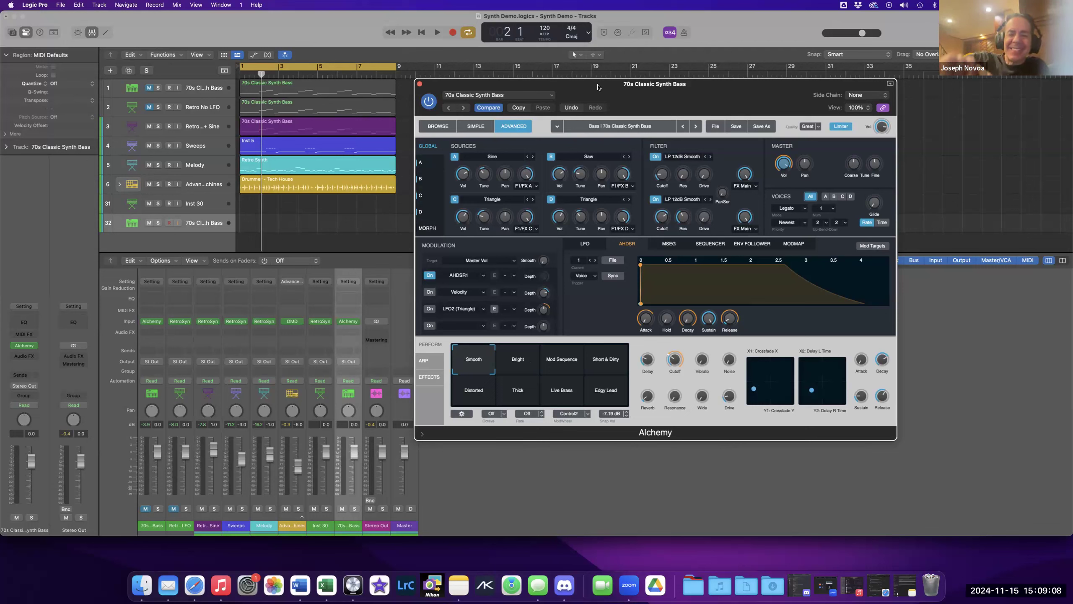
left_click(369, 588)
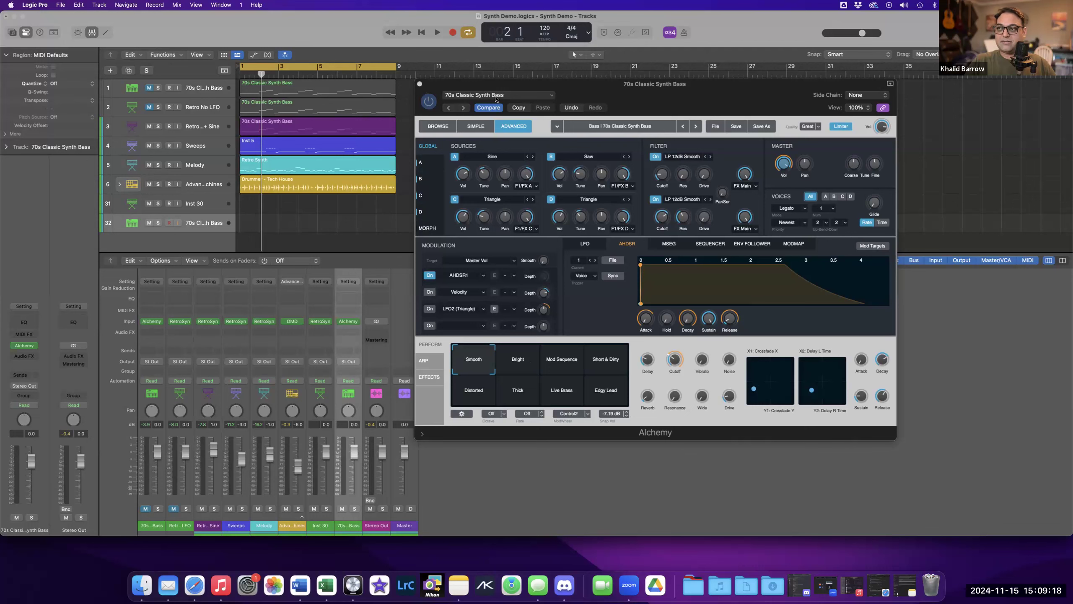
left_click_drag(598, 88, 594, 99)
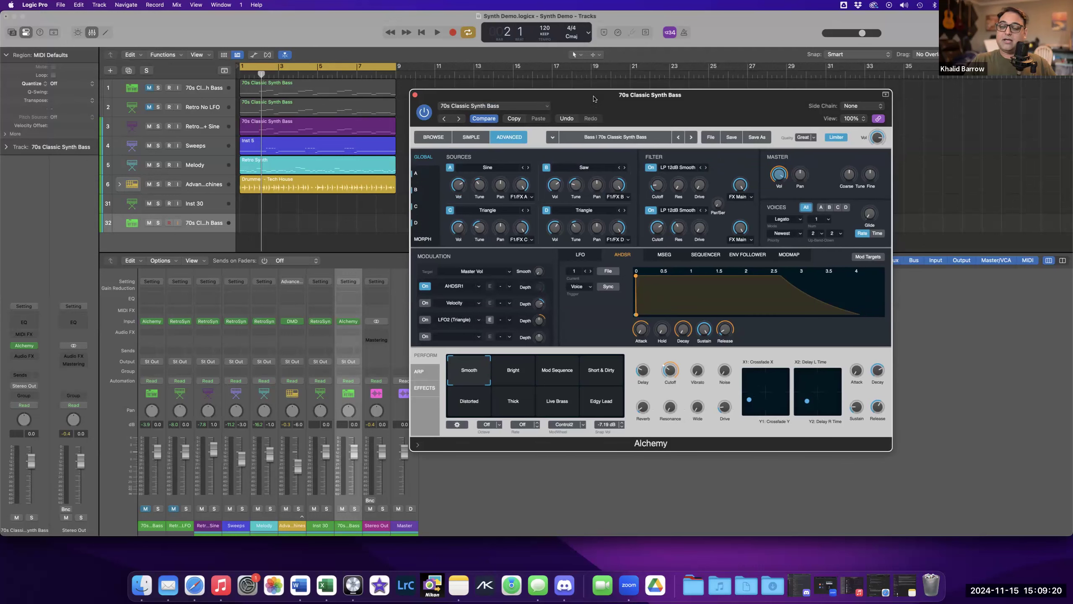
left_click(717, 570)
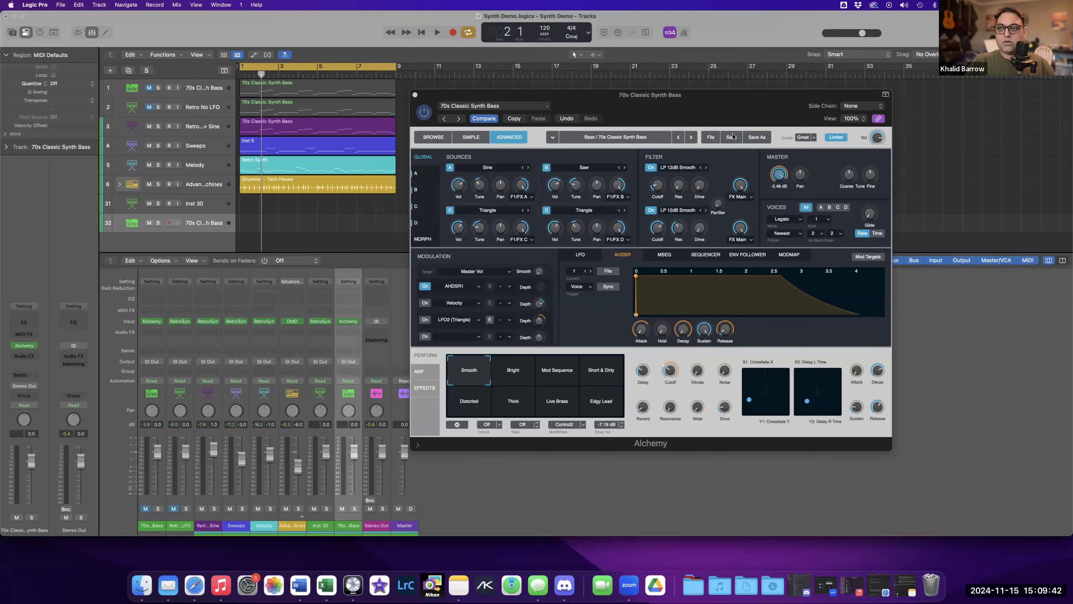
Enlarge the Alchemy window to a 137% view and move it up into place.
left_click_drag(891, 450, 1029, 538)
left_click_drag(703, 96, 594, 70)
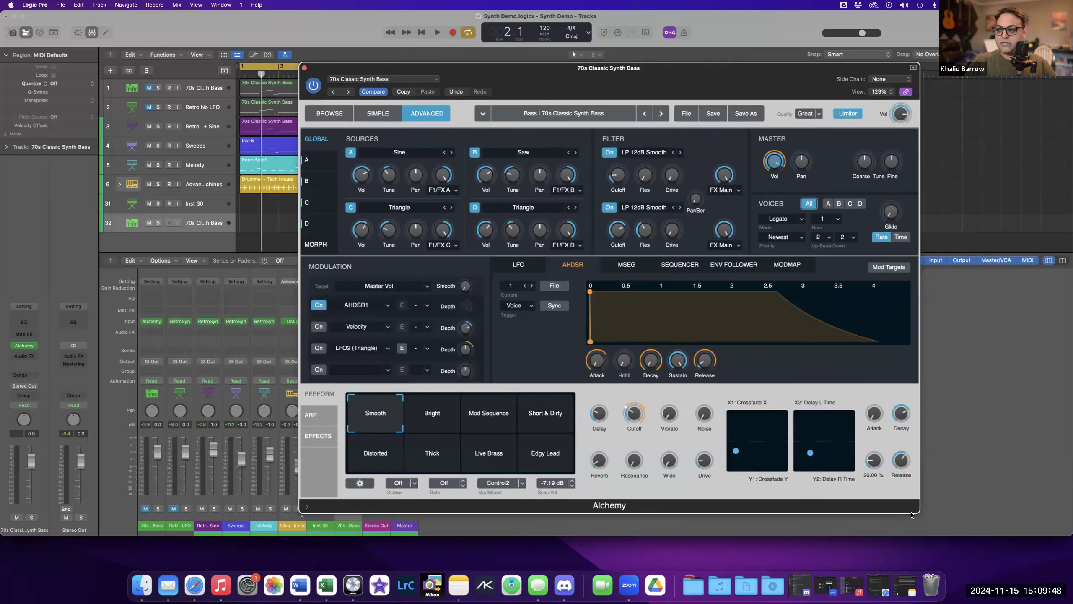
left_click_drag(926, 519, 959, 538)
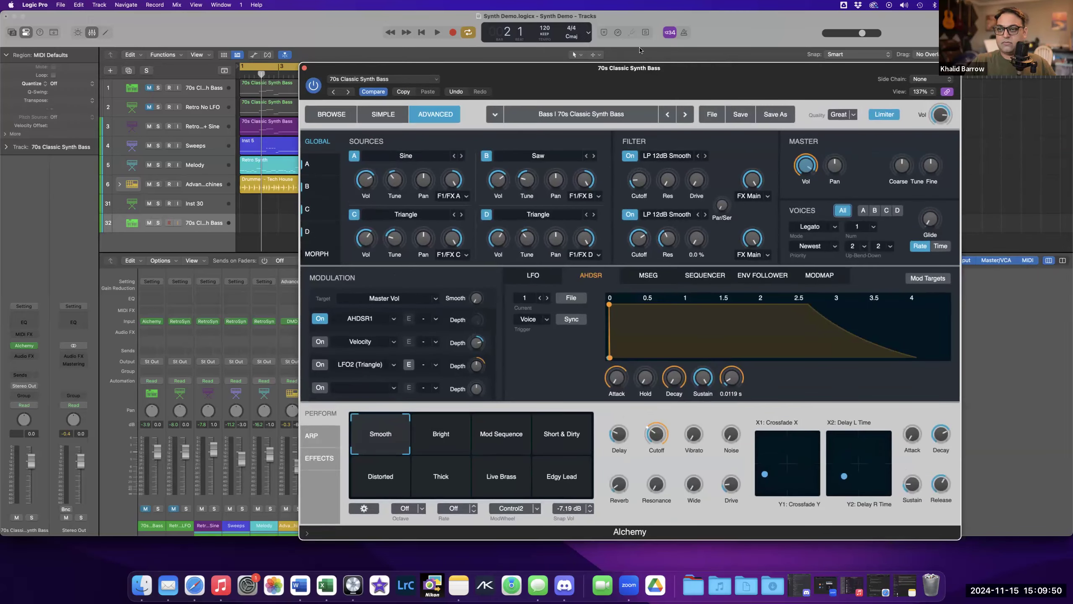
left_click_drag(671, 74, 622, 59)
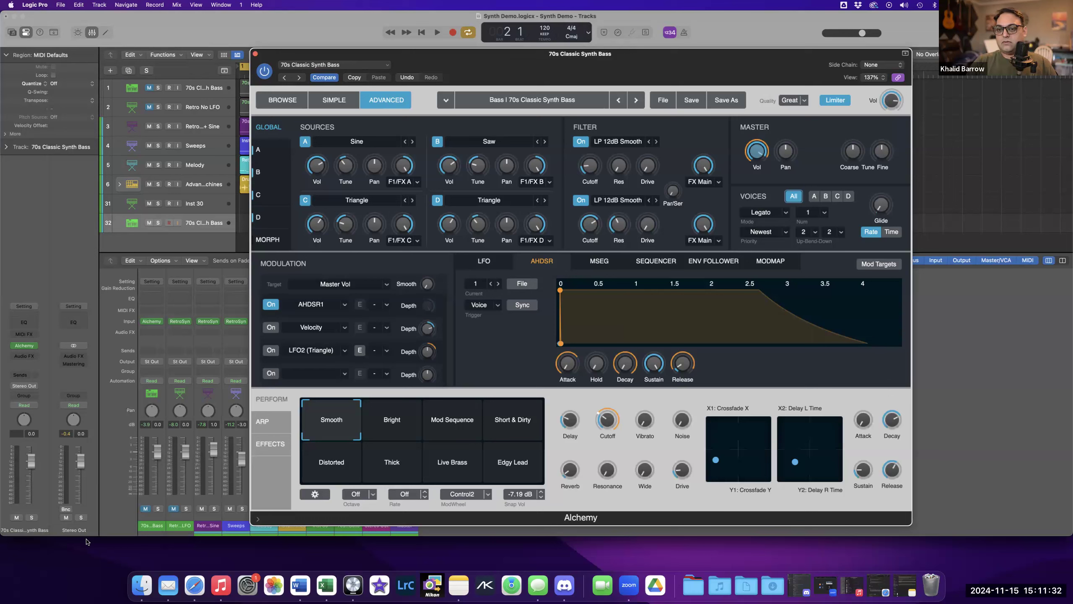
left_click(120, 579)
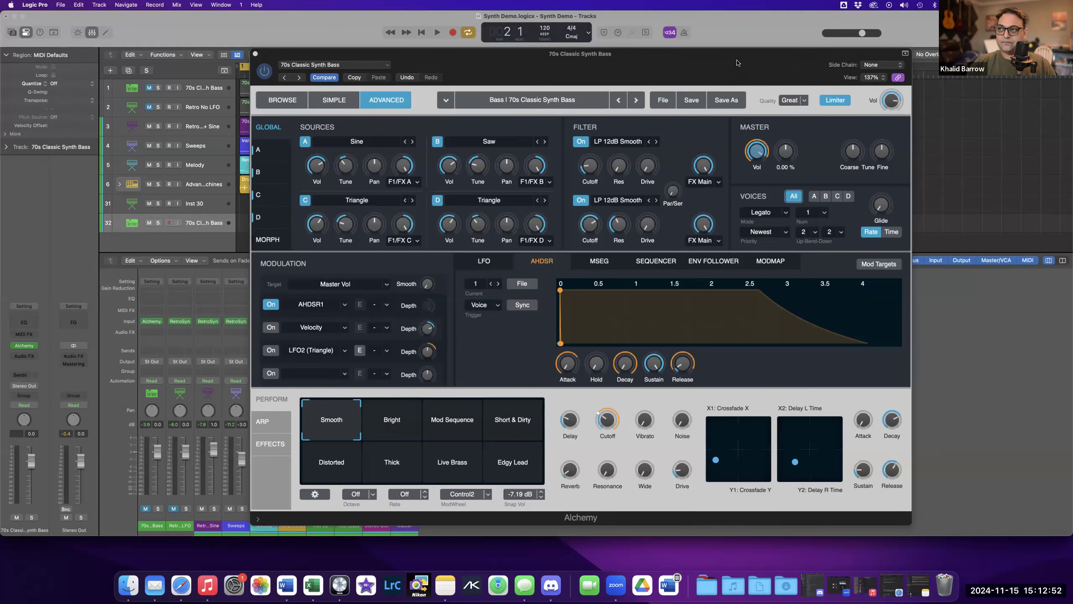
left_click_drag(738, 63, 737, 52)
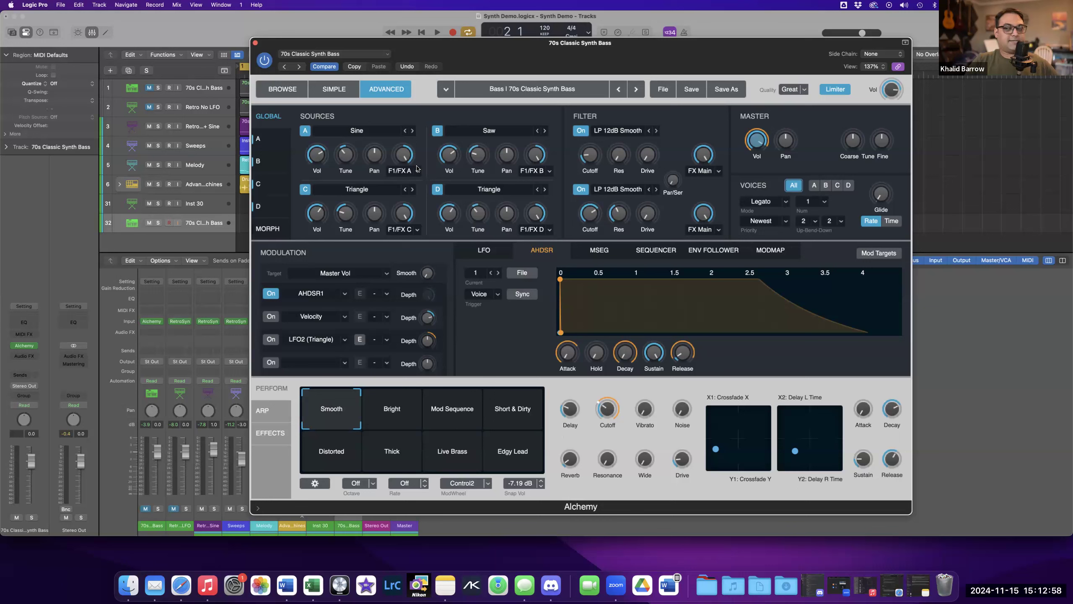
Switch off Alchemy sources B, C and D and both filters.
left_click(438, 131)
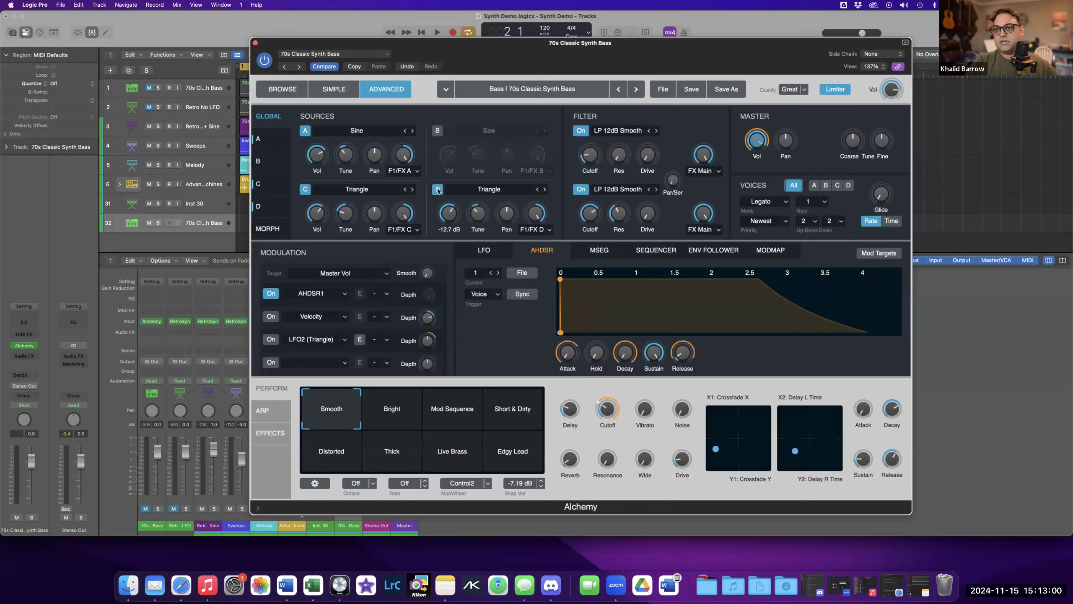
left_click(437, 189)
left_click(306, 189)
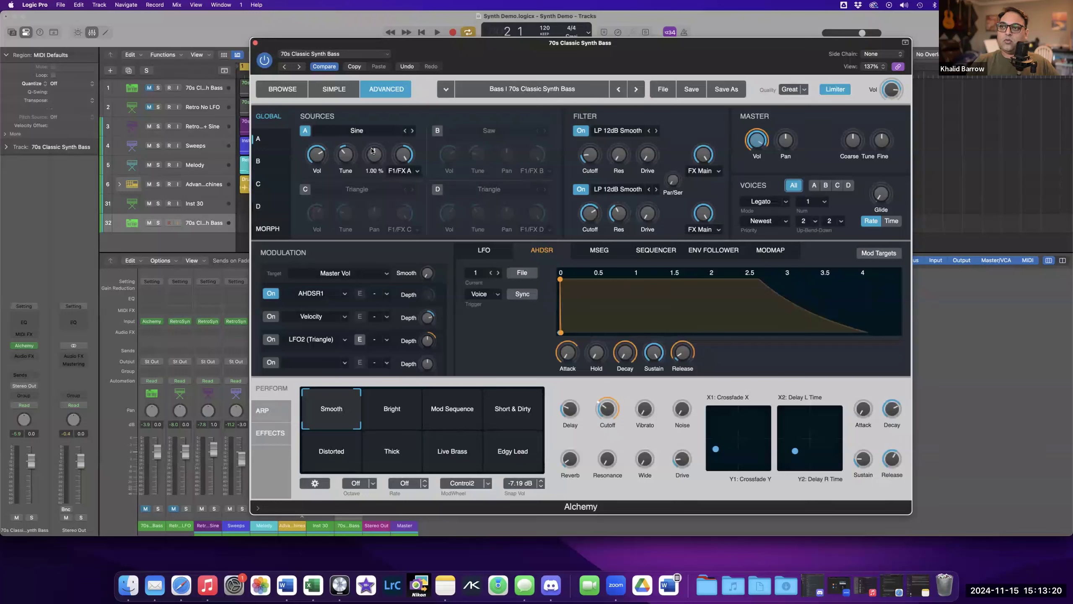
left_click(582, 131)
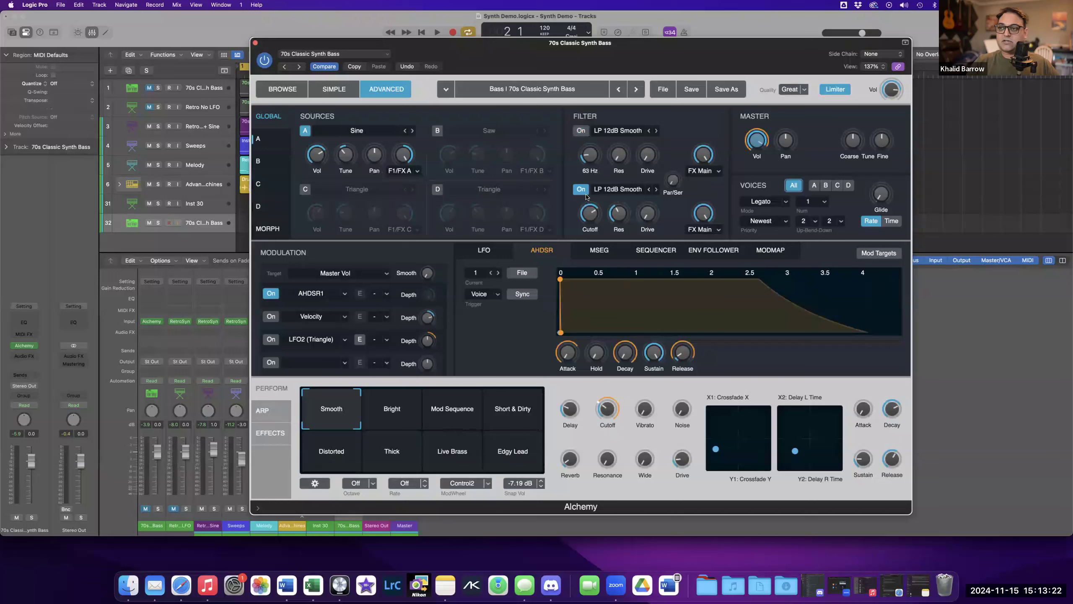
left_click(582, 191)
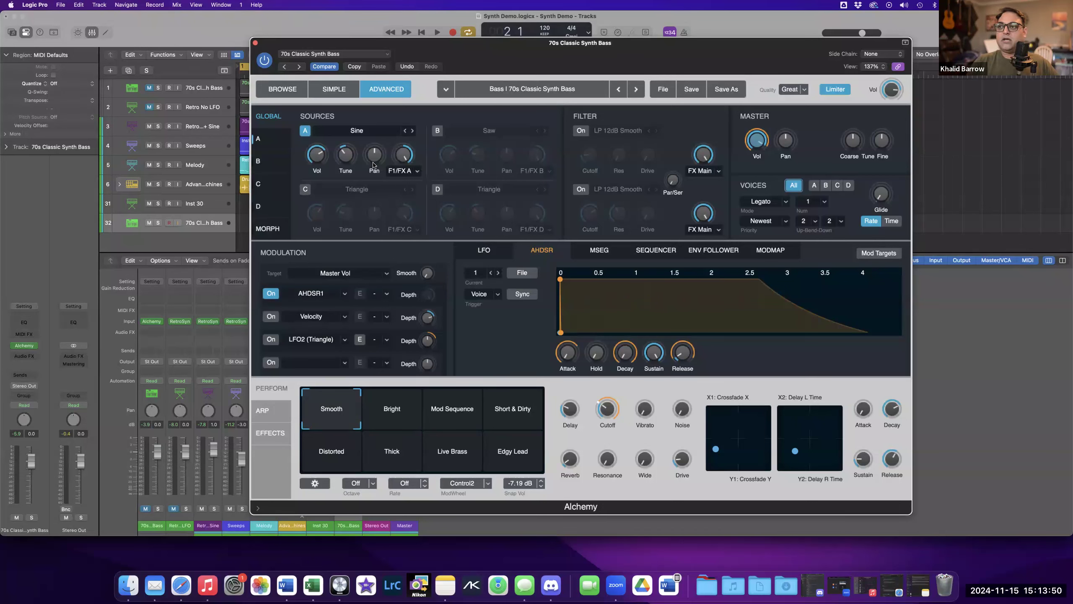
Cycle source A's oscillator waveform through several shapes and back to Square.
left_click(413, 131)
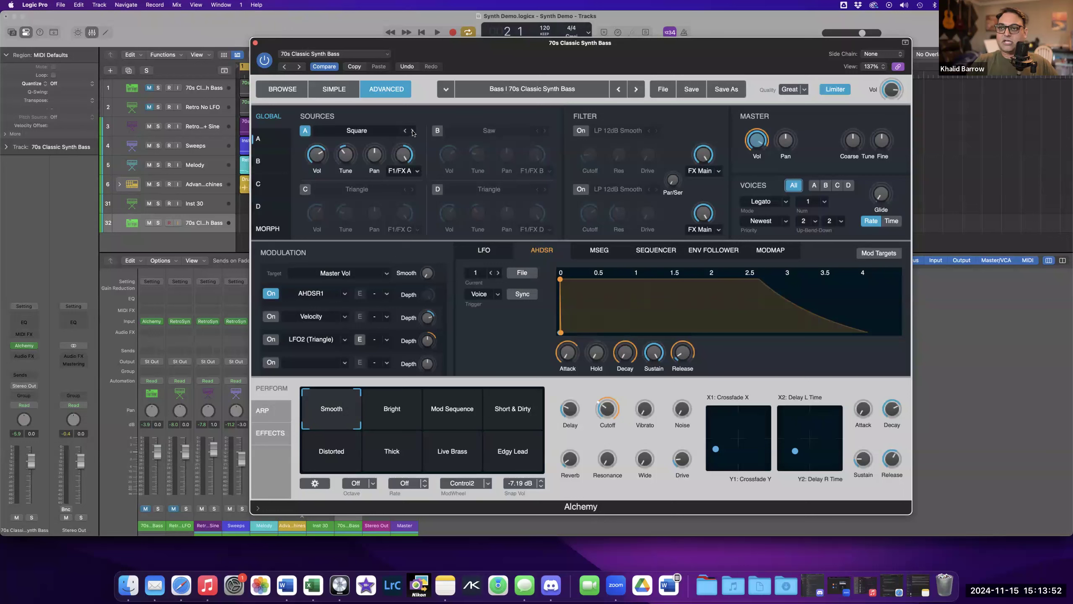
left_click(413, 132)
left_click(413, 131)
left_click(404, 132)
left_click(404, 131)
left_click(405, 132)
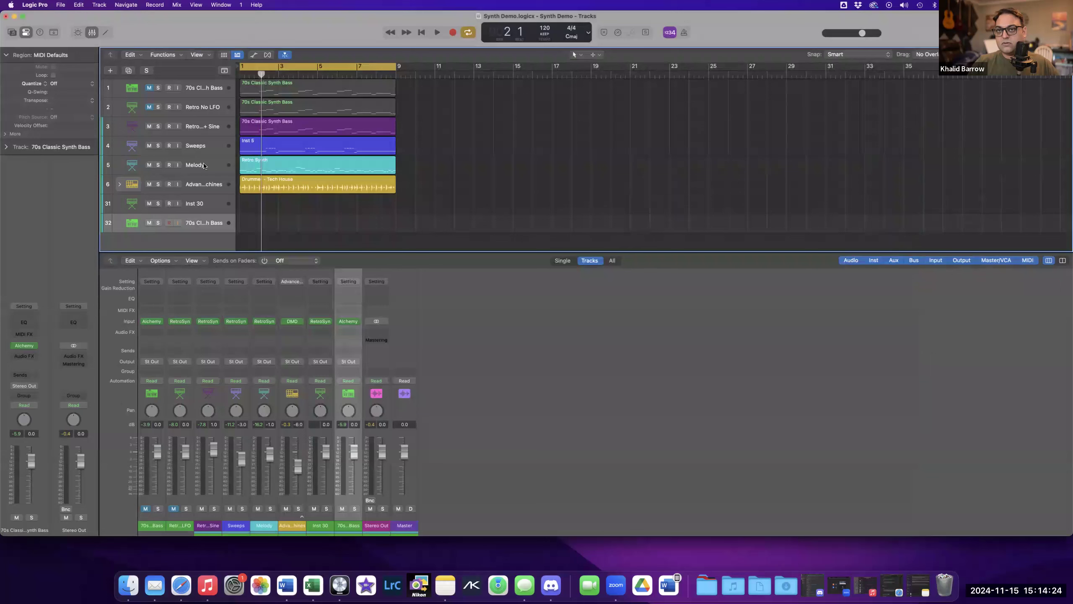
Select the Inst 30 track, open its Retro Synth window and enlarge it to a 151% view.
left_click(215, 202)
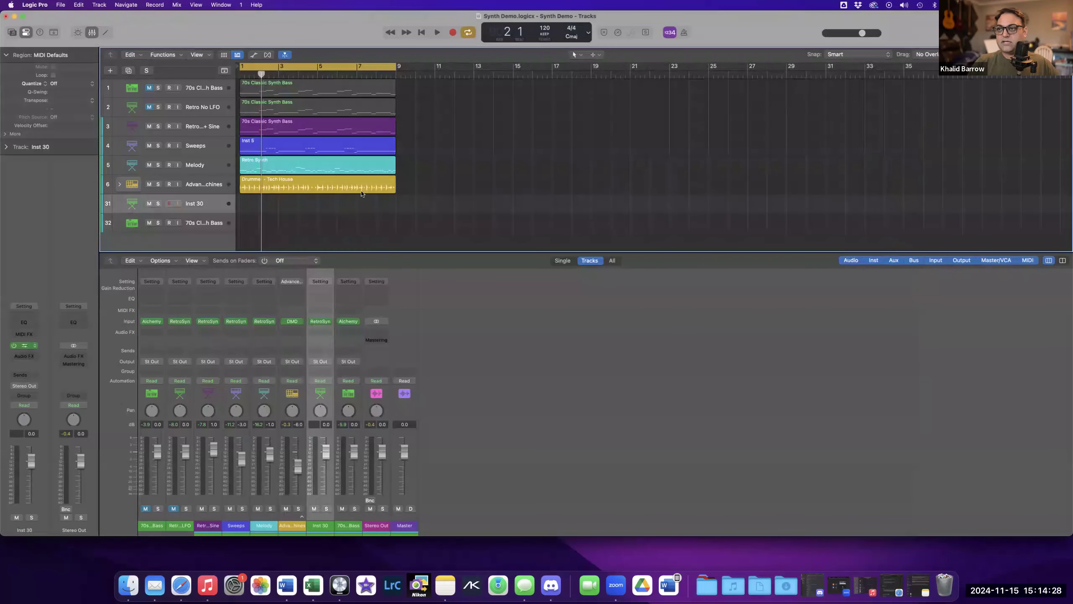
left_click_drag(622, 128, 591, 69)
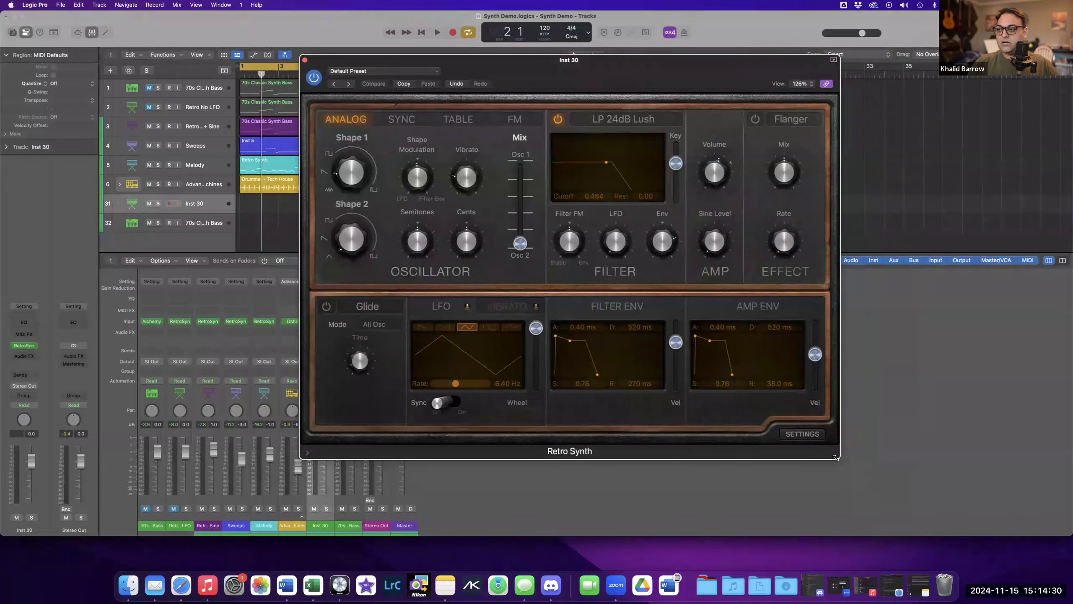
left_click_drag(842, 464, 913, 511)
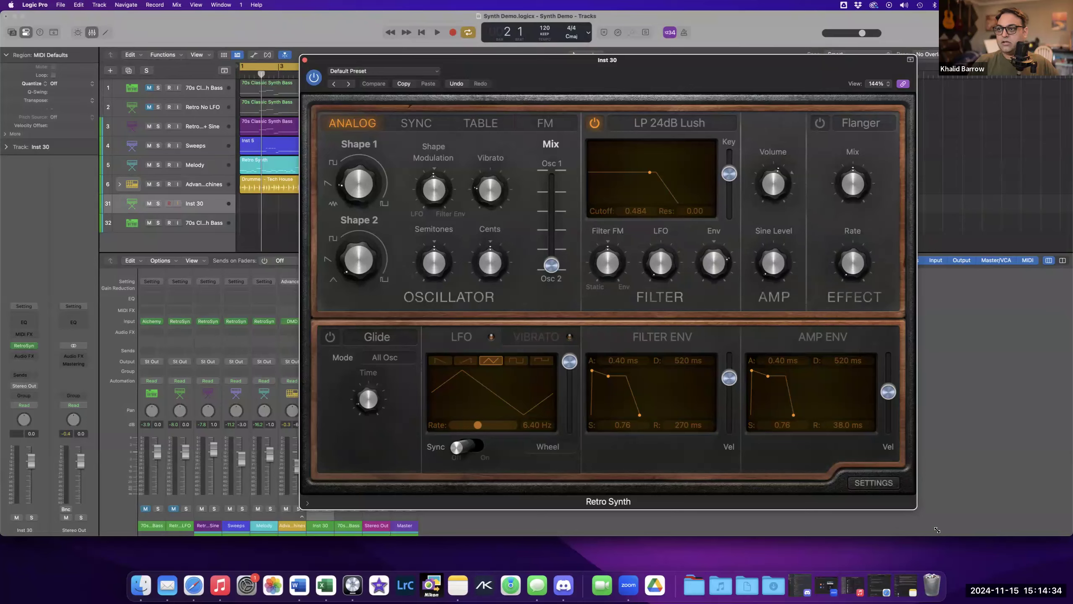
left_click_drag(936, 530, 966, 549)
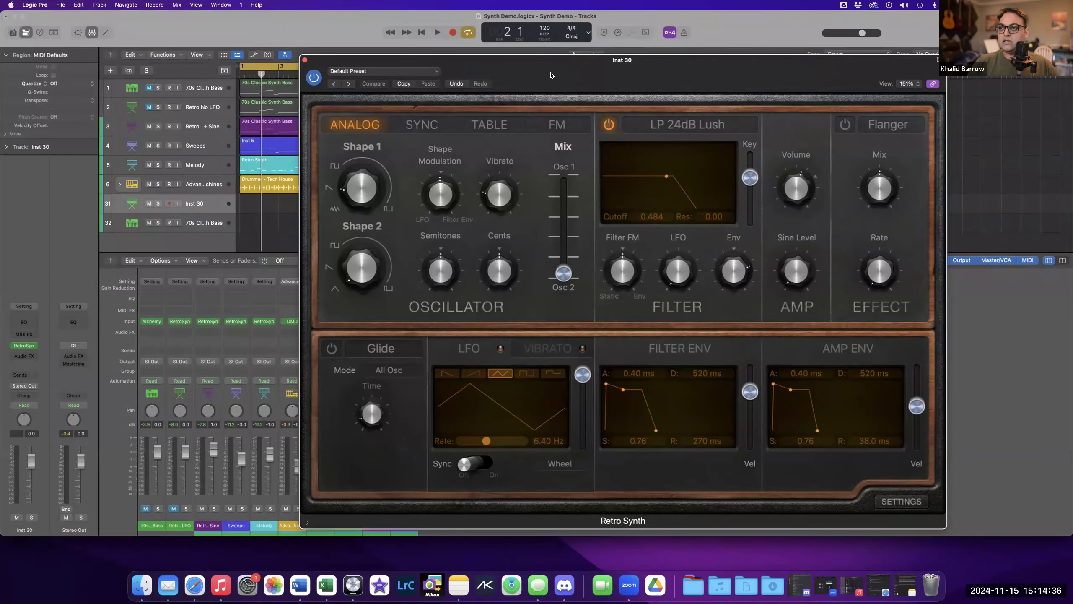
mouse_move(539, 71)
left_mouse_down()
mouse_move(532, 43)
mouse_move(516, 64)
mouse_move(501, 59)
mouse_move(549, 65)
mouse_move(540, 61)
left_mouse_up()
Set the oscillator mix fully to Osc 1 and adjust the Shape 1 waveform knob.
mouse_move(524, 261)
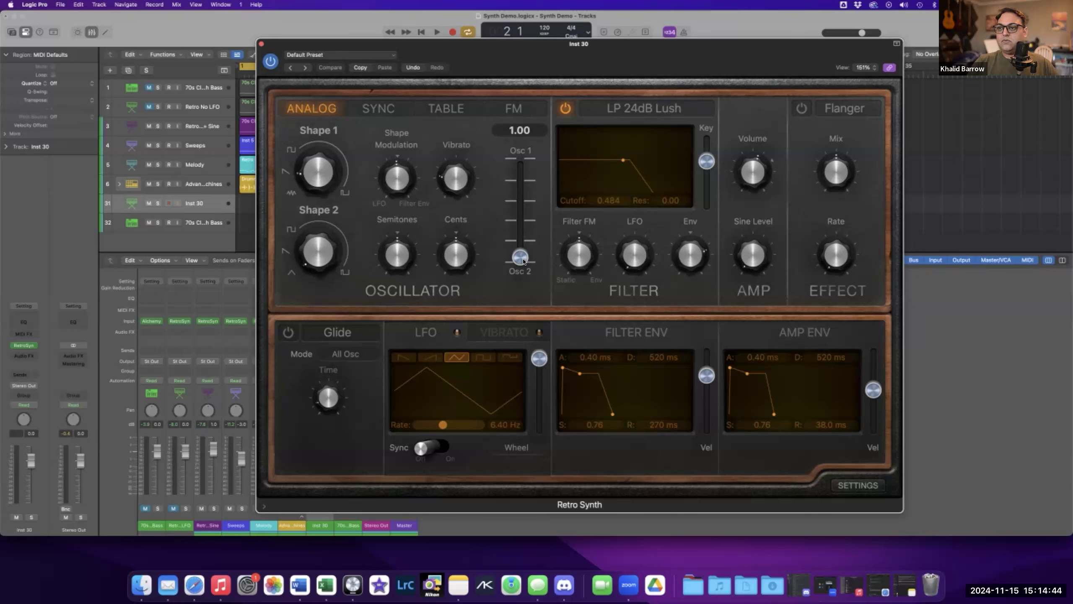
left_click(523, 159)
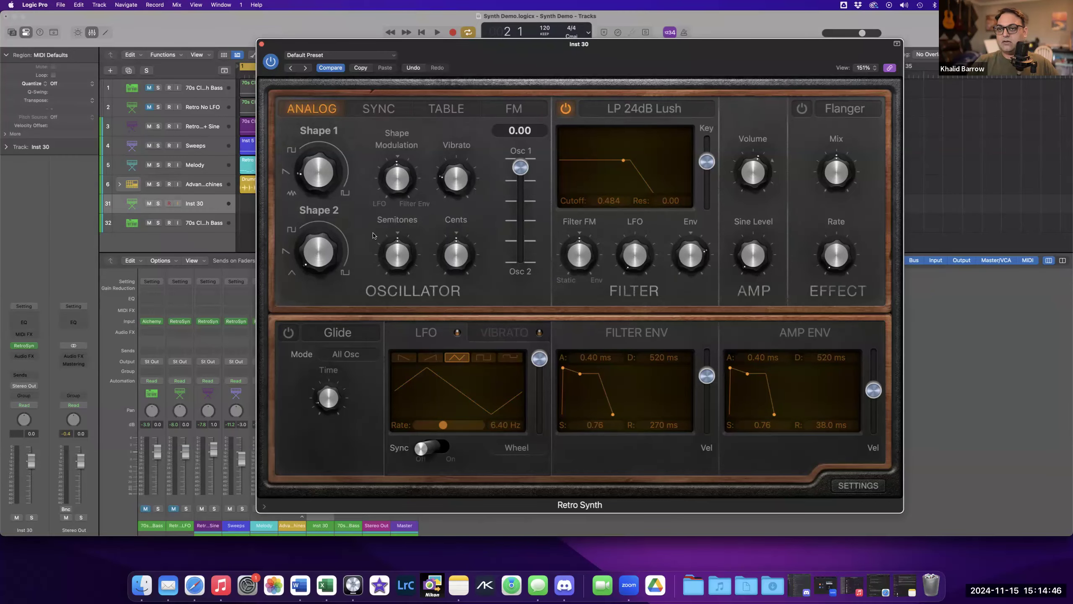
mouse_move(323, 184)
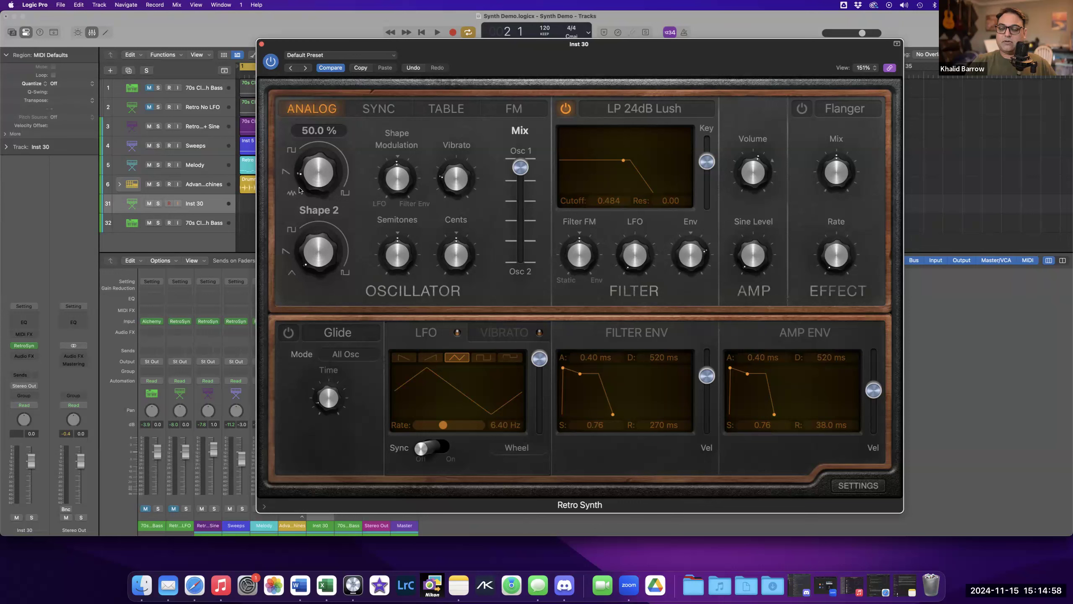
left_click_drag(306, 191, 307, 194)
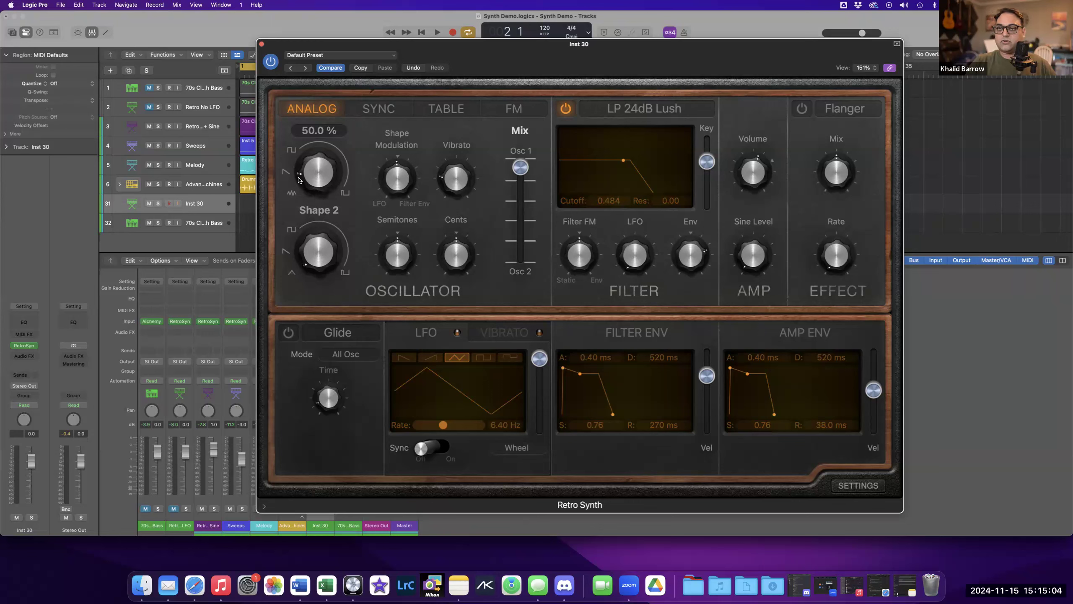
mouse_move(302, 160)
left_mouse_down()
mouse_move(306, 180)
mouse_move(309, 140)
mouse_move(311, 160)
left_mouse_up()
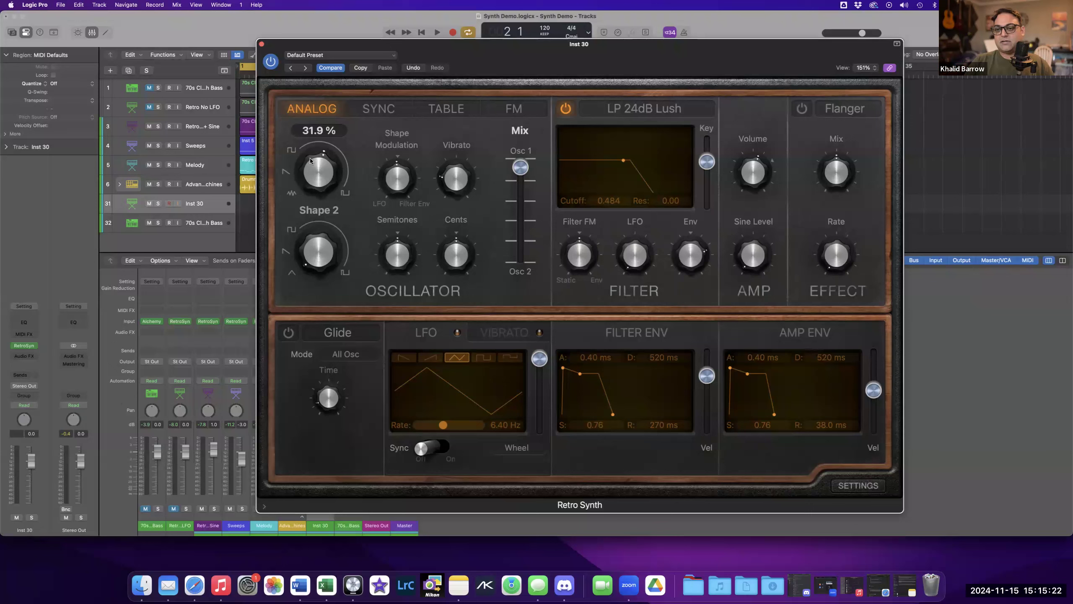
left_click_drag(320, 156, 308, 160)
left_click(389, 194)
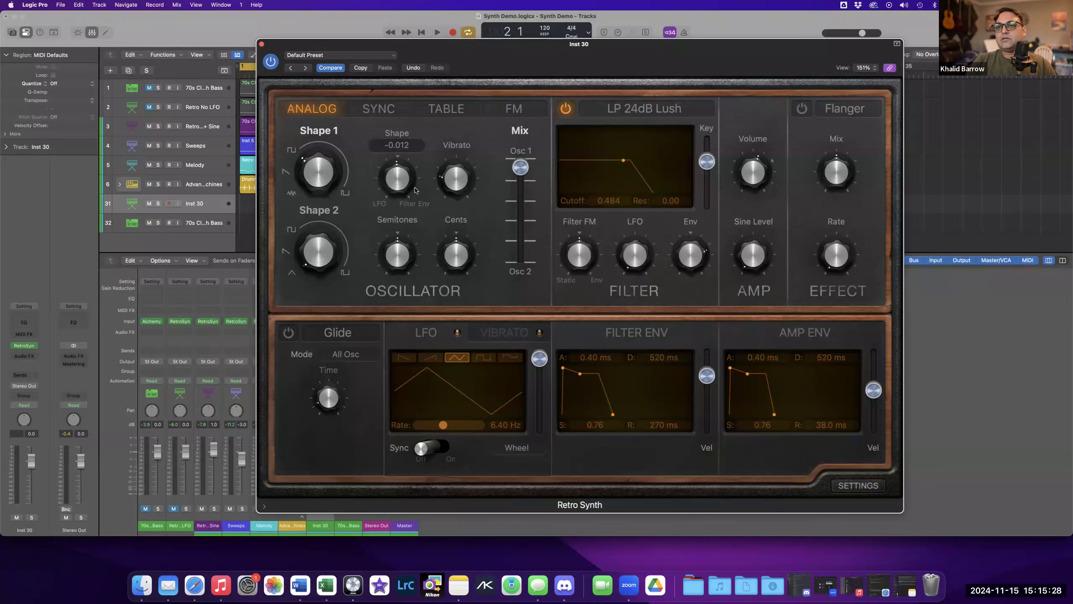
Sweep the oscillator mix from Osc 1 to Osc 2 and back to Osc 1, then turn the Shape 1 knob.
mouse_move(319, 156)
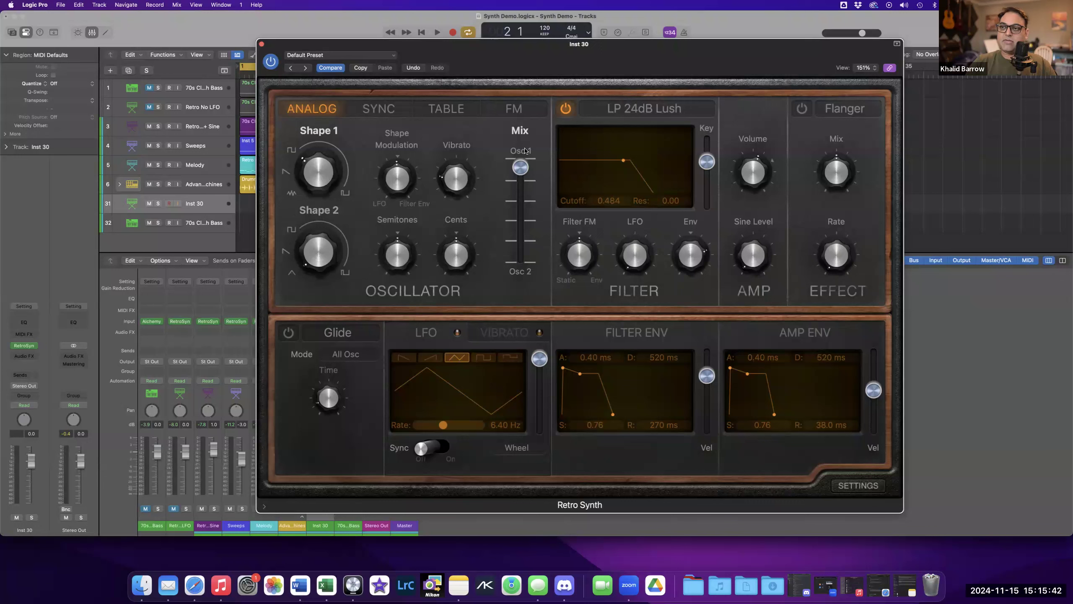
mouse_move(522, 180)
left_mouse_down()
mouse_move(522, 231)
mouse_move(527, 168)
left_mouse_up()
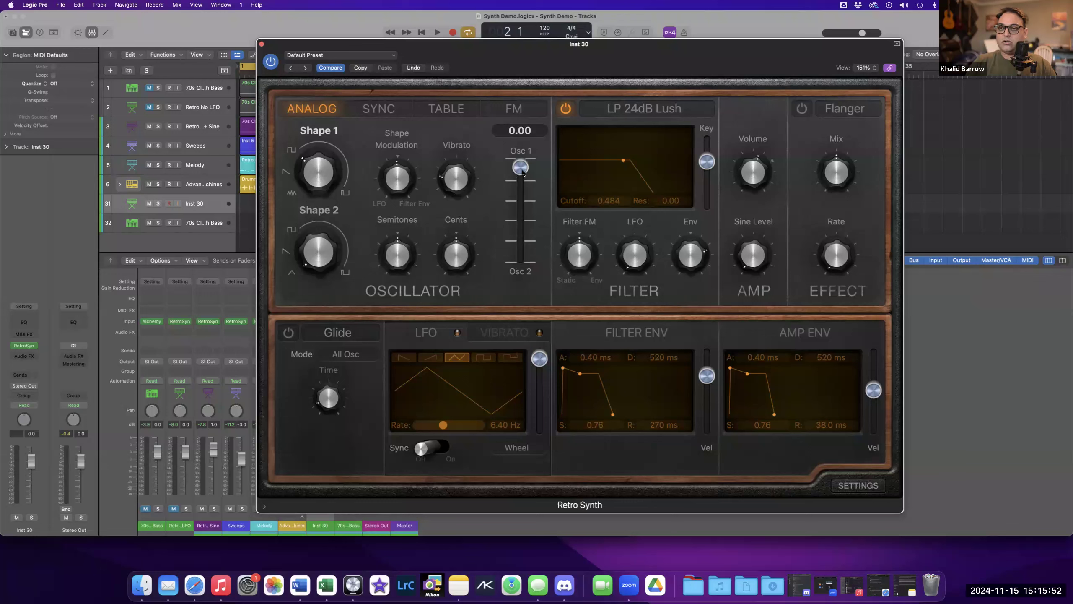
left_click_drag(523, 170, 524, 264)
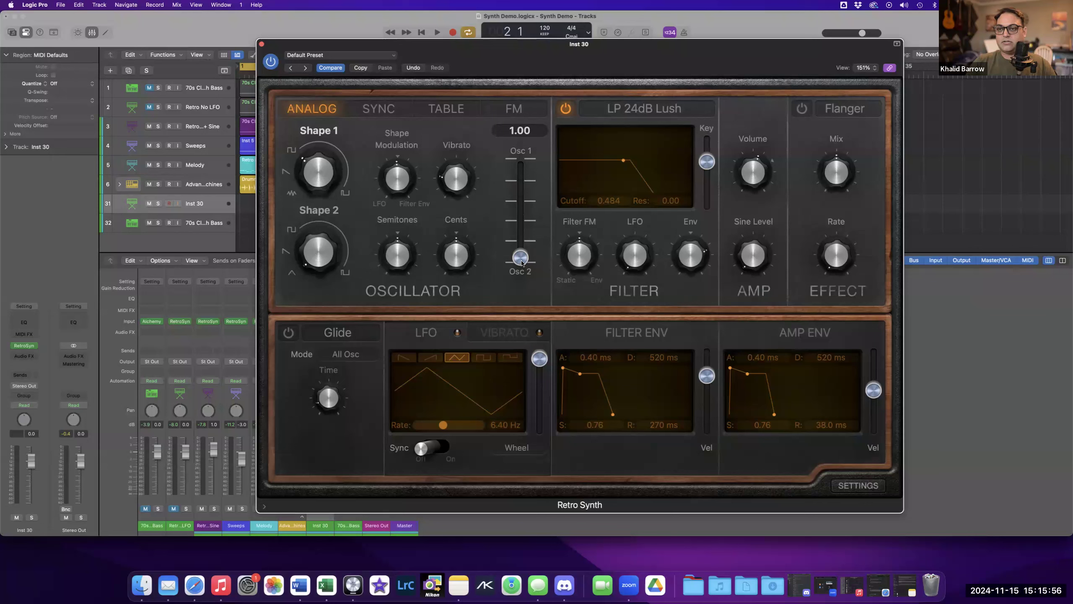
left_click_drag(522, 254, 523, 218)
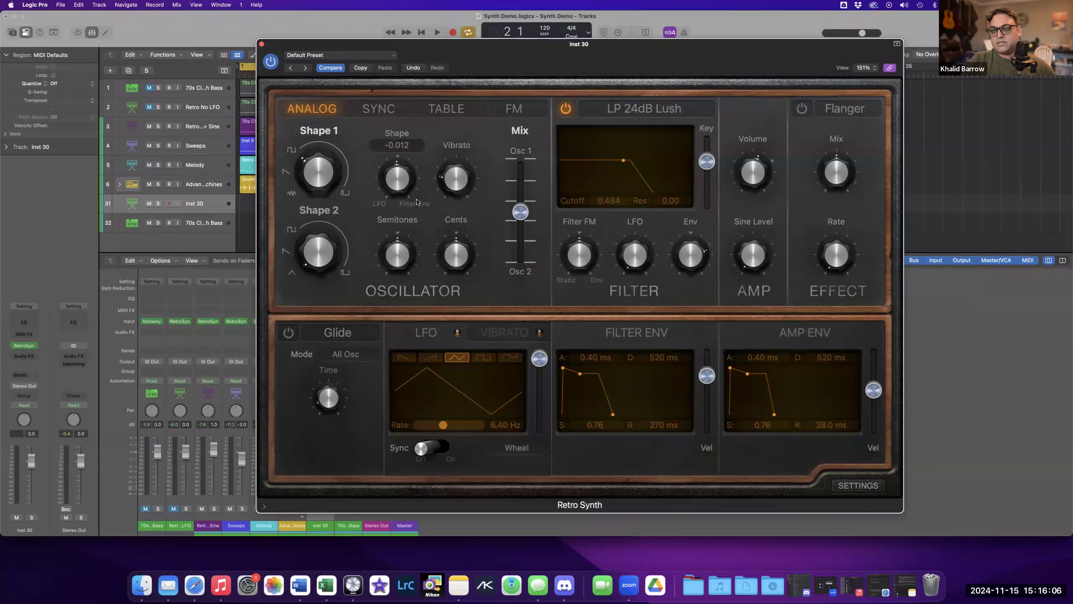
left_click_drag(521, 212, 521, 167)
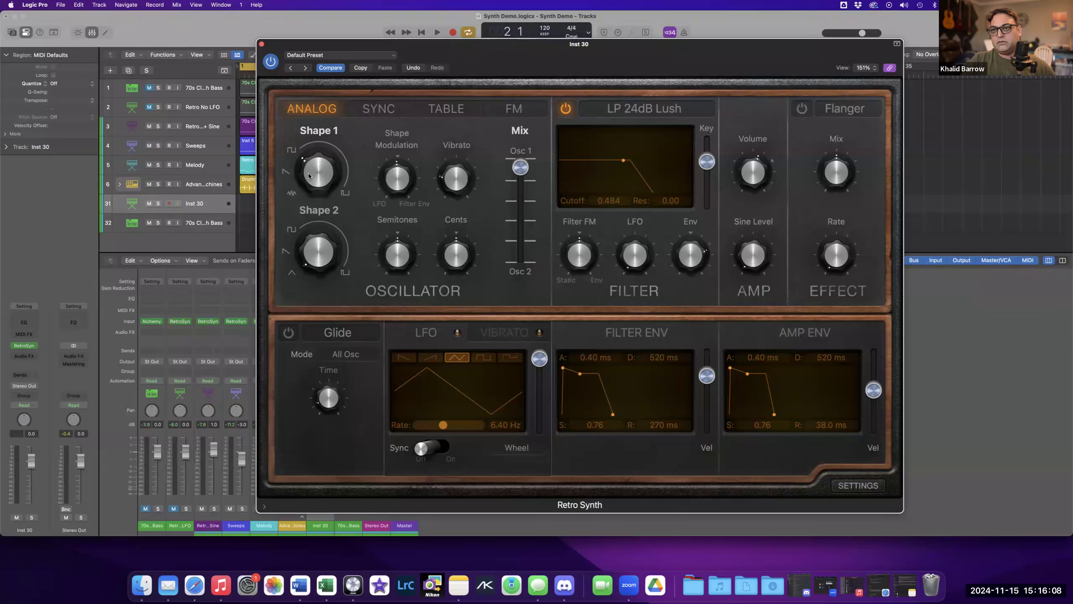
left_click_drag(307, 175, 307, 192)
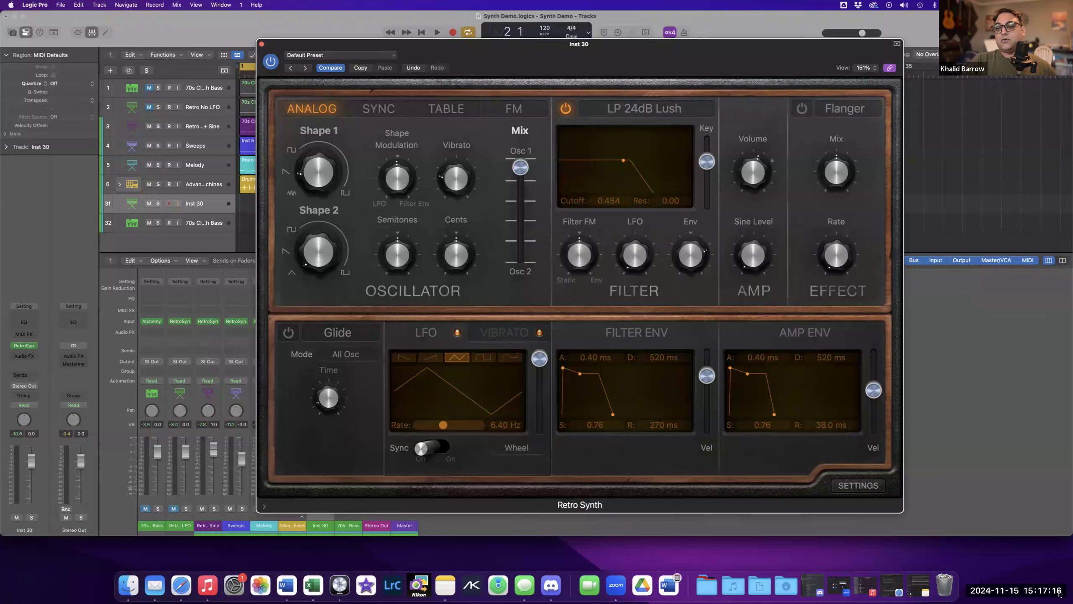
Move the Retro Synth window slightly lower on the screen.
mouse_move(301, 180)
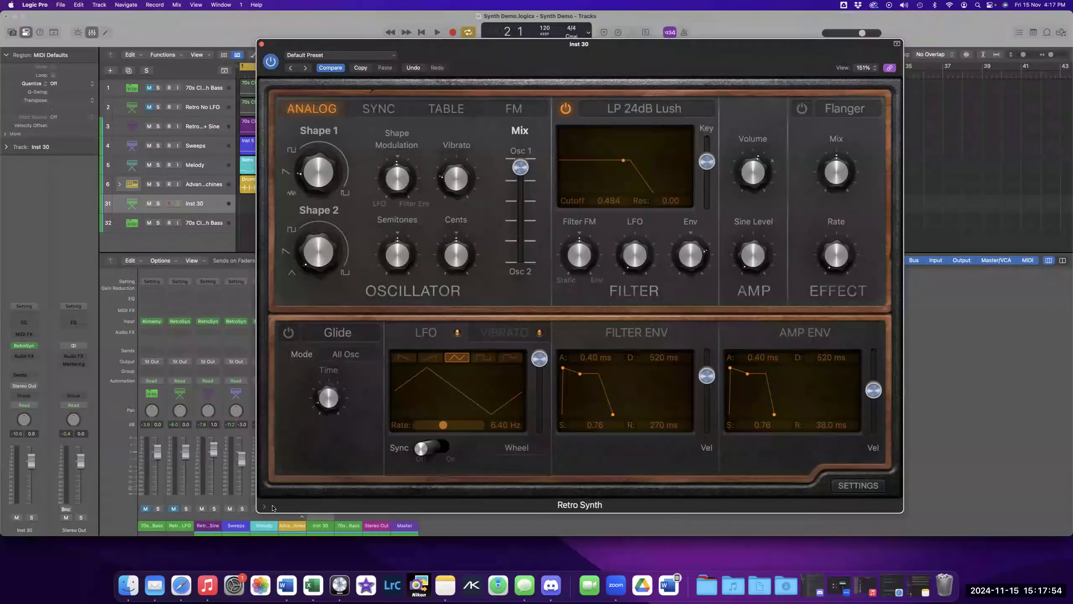
left_click(128, 585)
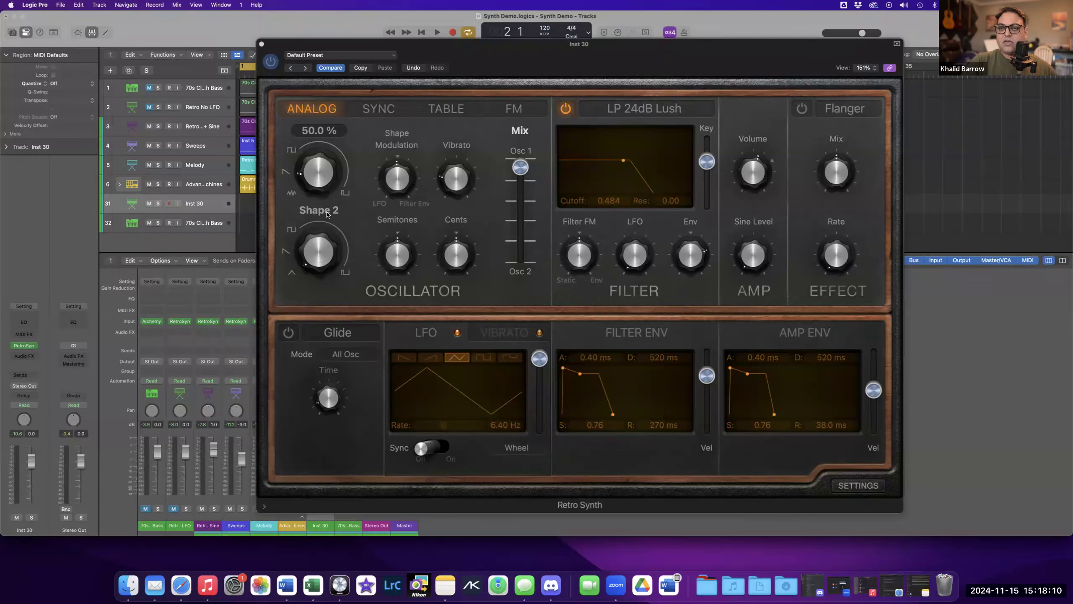
left_click_drag(496, 44, 494, 82)
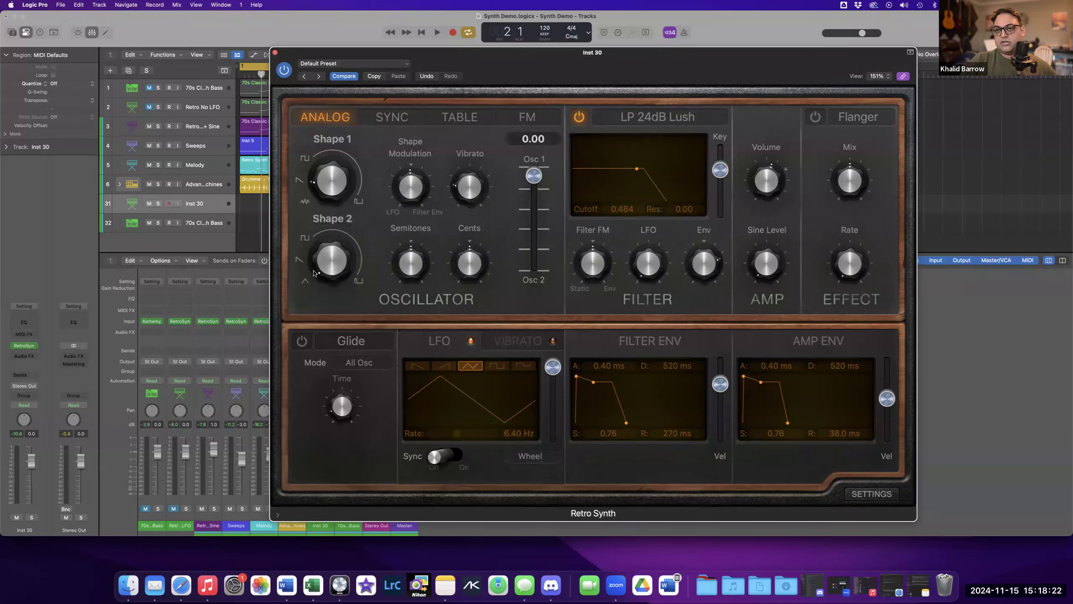
Explore the Shape 2 waveform knob with the oscillator mix set fully to Osc 2, then return the mix to Osc 1.
left_click_drag(533, 175, 534, 265)
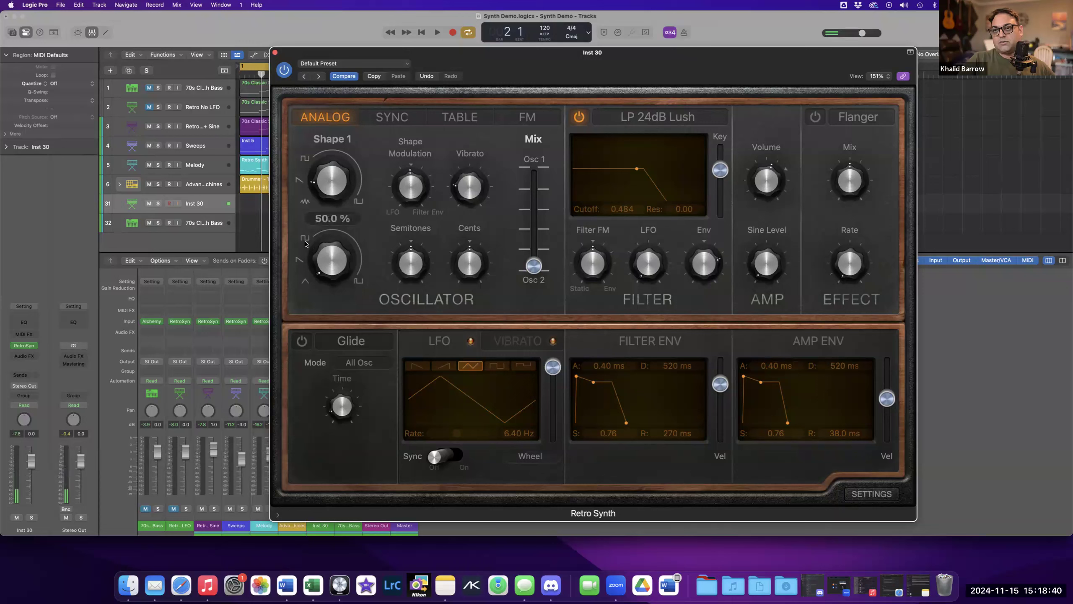
left_click_drag(299, 240, 305, 245)
left_click(333, 264, "alt")
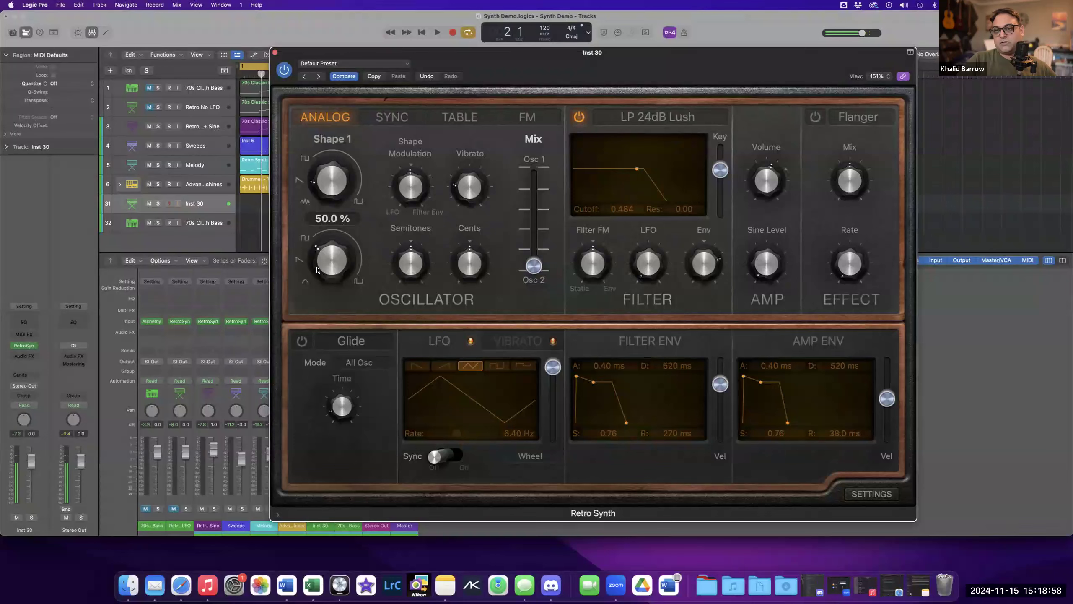
scroll(317, 270, "down", 3)
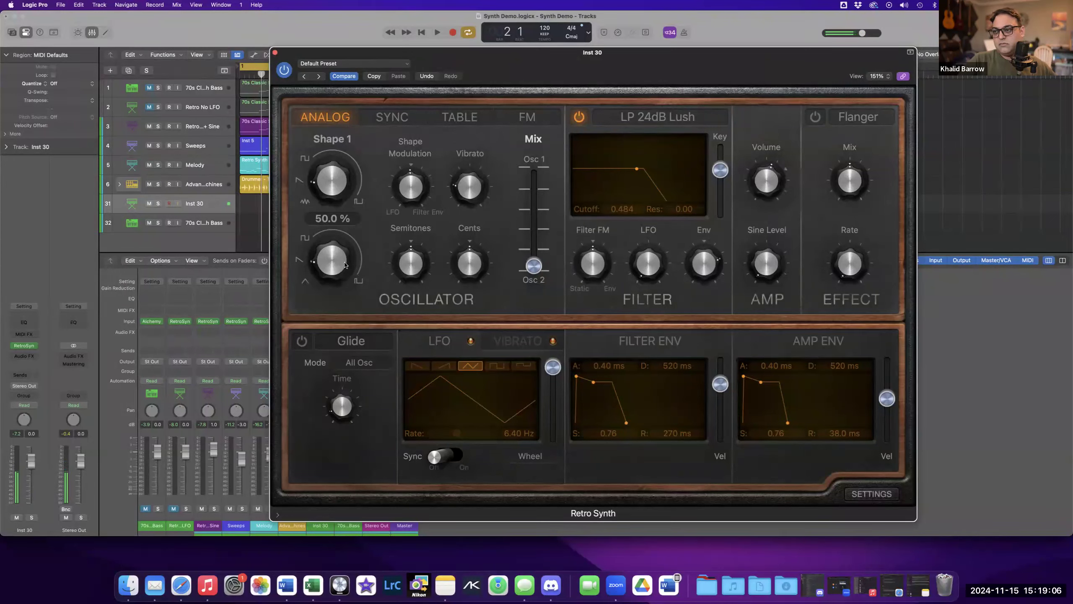
left_click(347, 269)
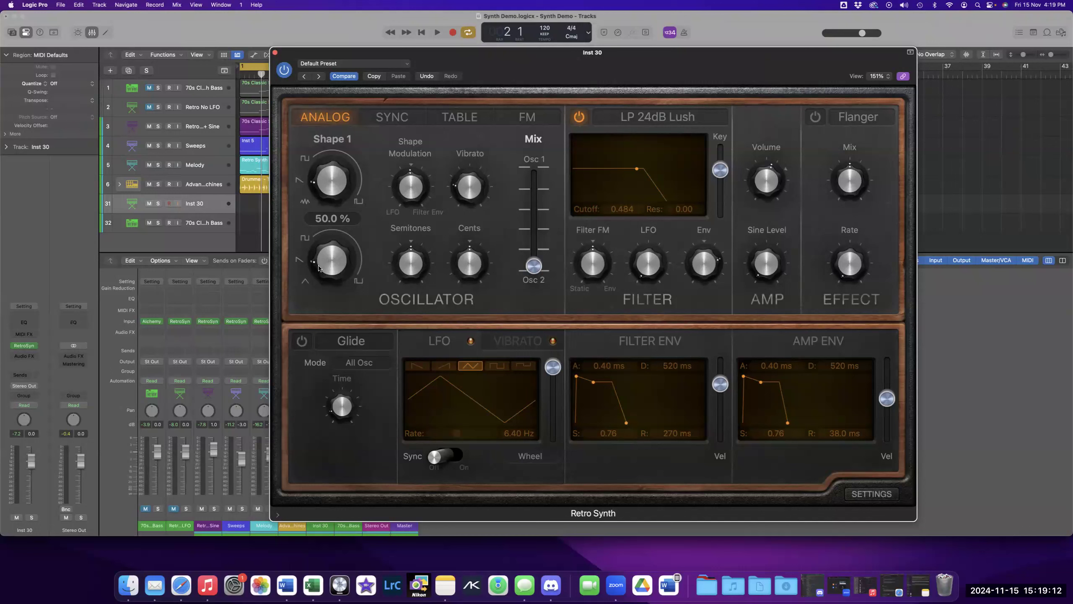
left_click_drag(322, 268, 322, 249)
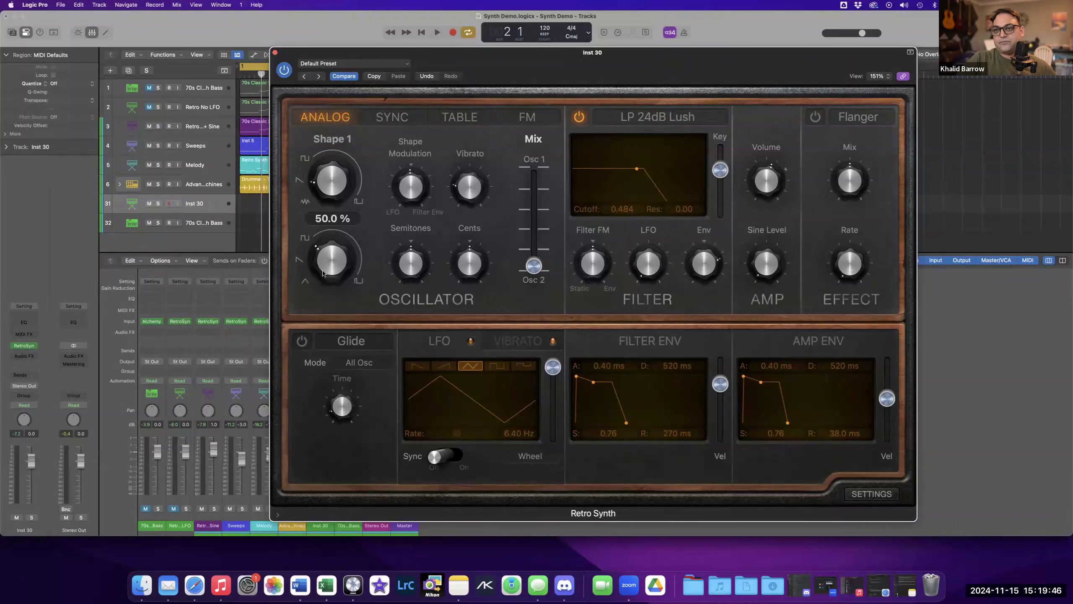
left_click_drag(322, 242, 313, 271)
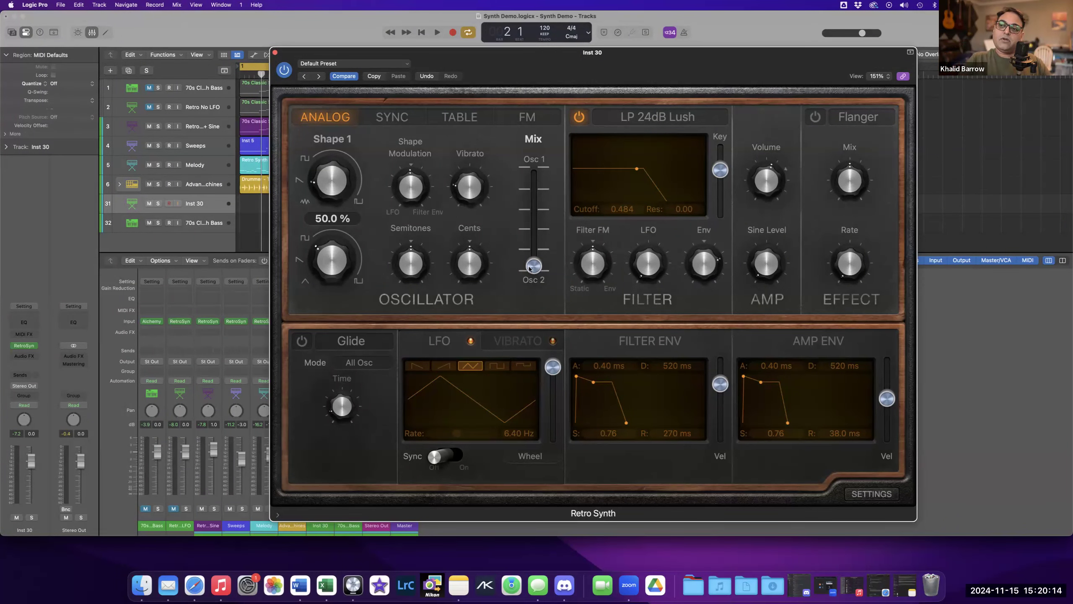
left_click_drag(533, 265, 386, 191)
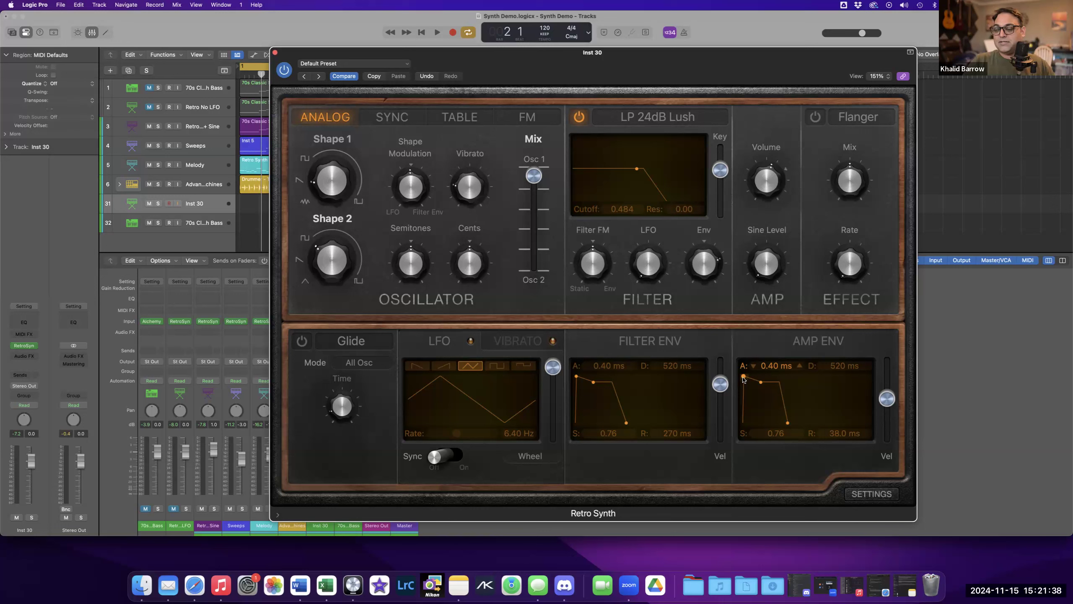
Lengthen the amp envelope attack to about 150 ms and decay to 2300 ms, lowering sustain to 0.47.
left_click_drag(744, 380, 730, 376)
mouse_move(742, 376)
left_mouse_down()
mouse_move(762, 382)
mouse_move(753, 377)
left_mouse_up()
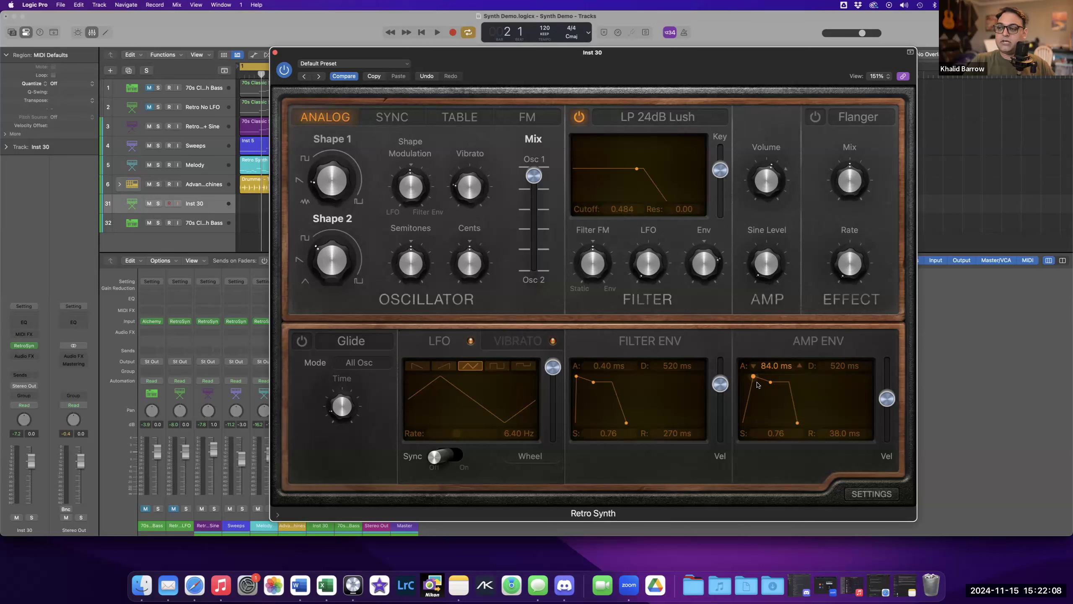
mouse_move(750, 378)
left_mouse_down()
mouse_move(740, 378)
mouse_move(753, 376)
left_mouse_up()
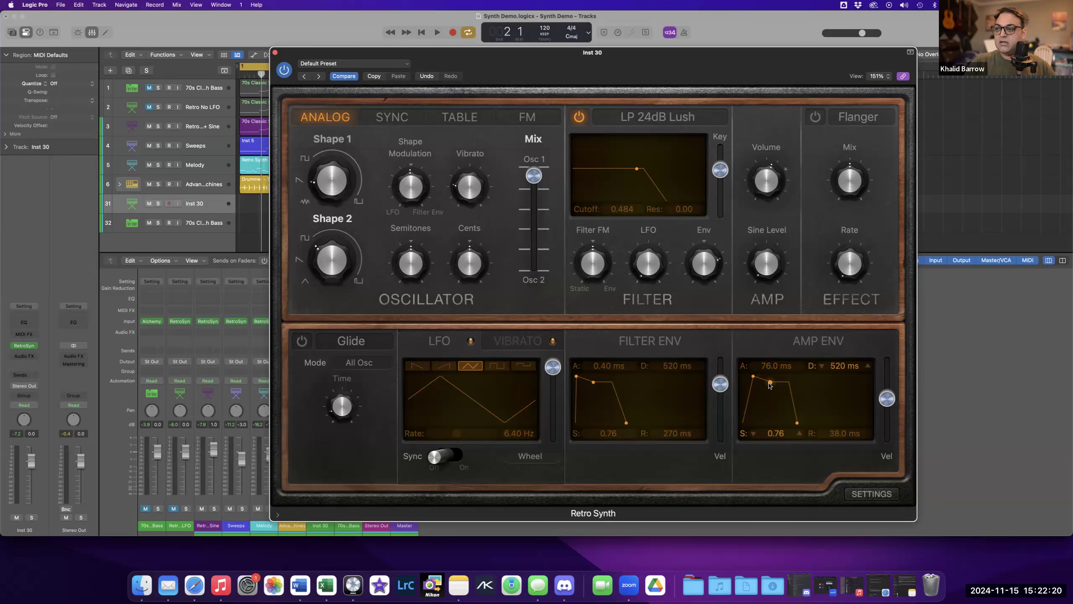
left_click_drag(773, 389, 777, 394)
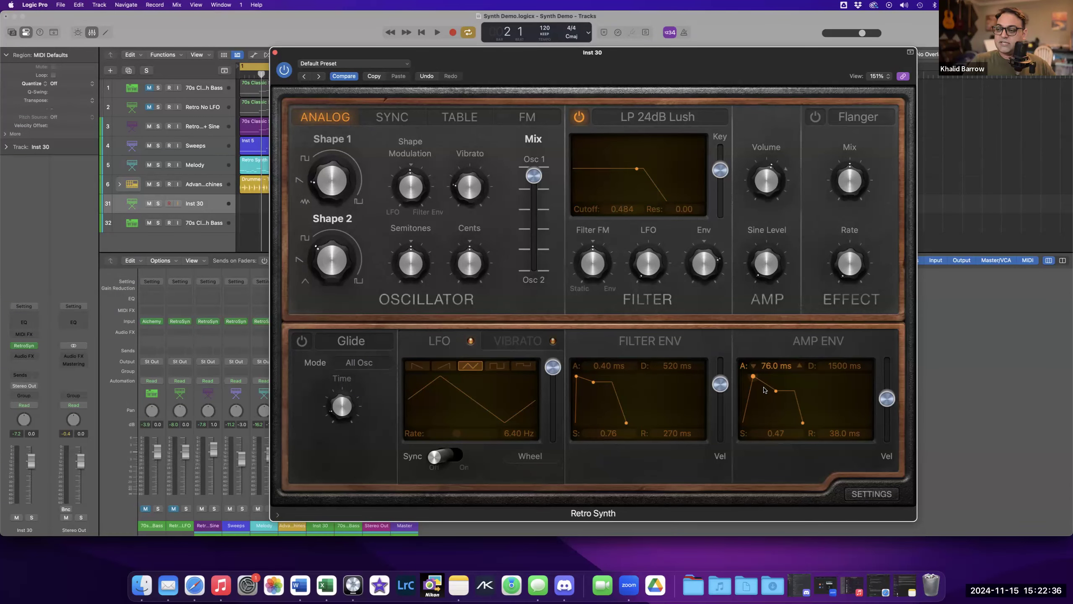
left_click_drag(778, 391, 755, 378)
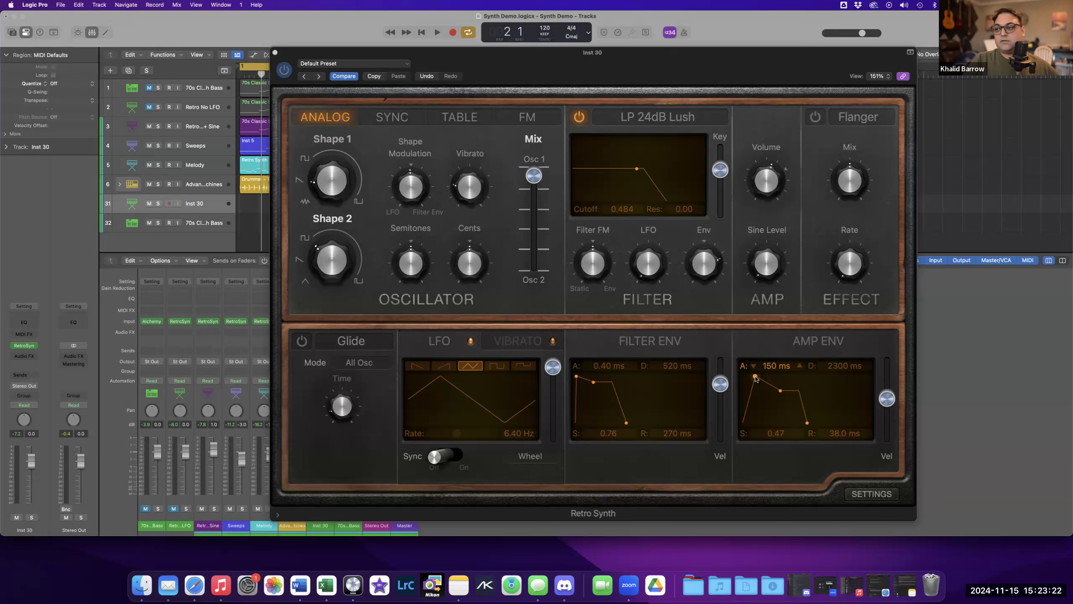
Sweep the amp envelope attack between 0 ms and 10 s, settling at about 240 ms.
left_click_drag(755, 381, 735, 385)
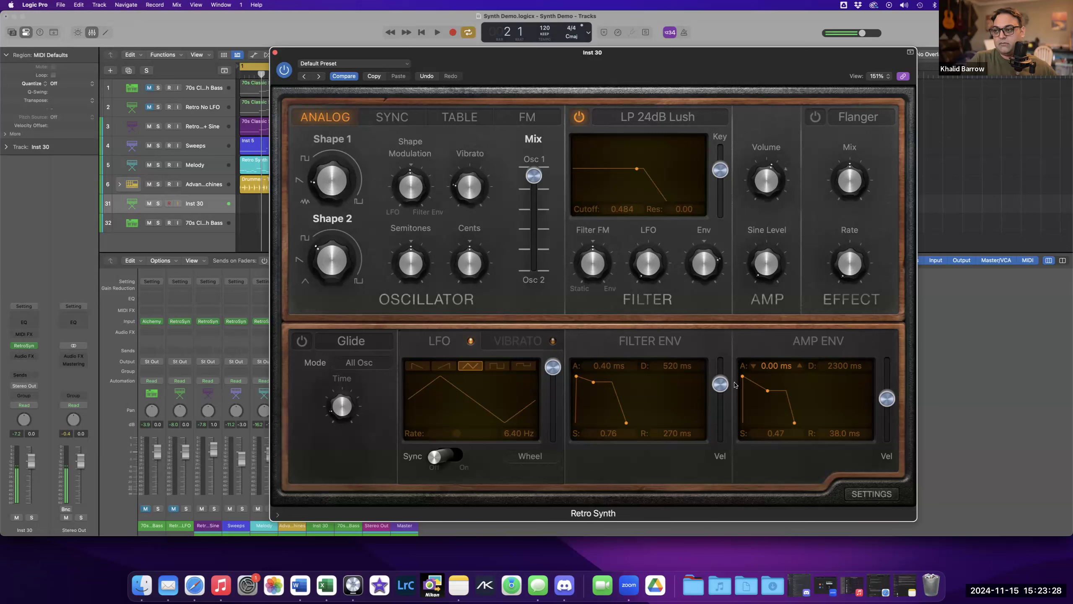
left_click_drag(743, 378, 761, 378)
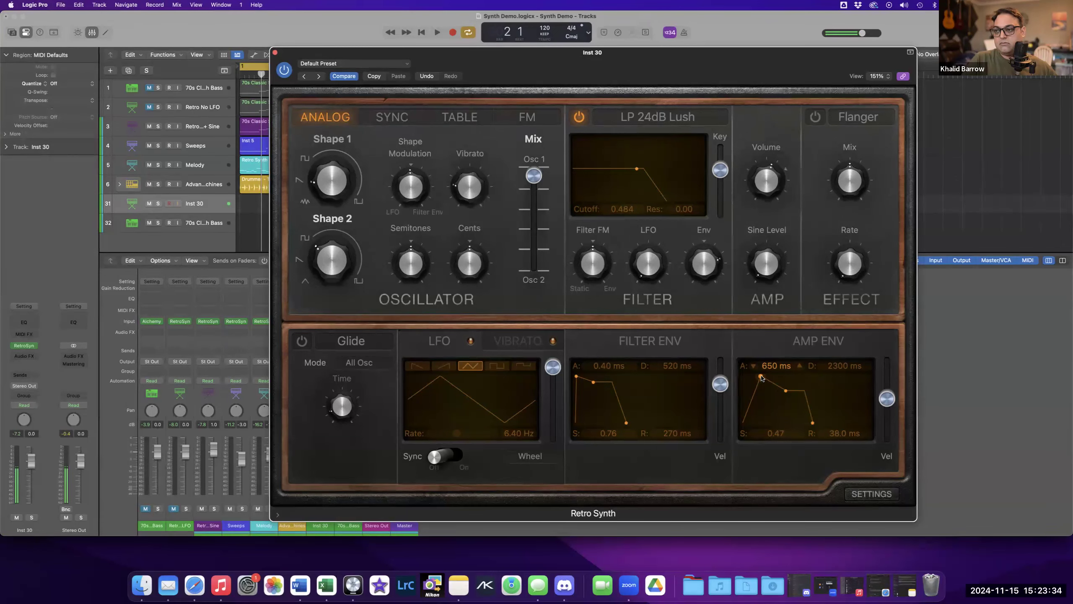
left_click_drag(761, 378, 794, 378)
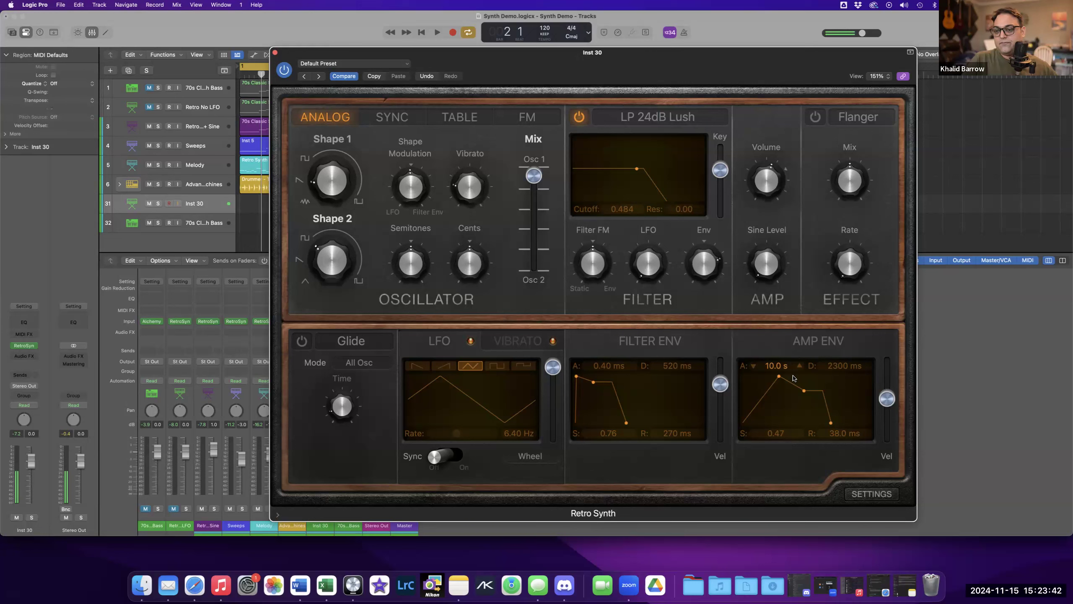
left_click_drag(779, 381, 757, 378)
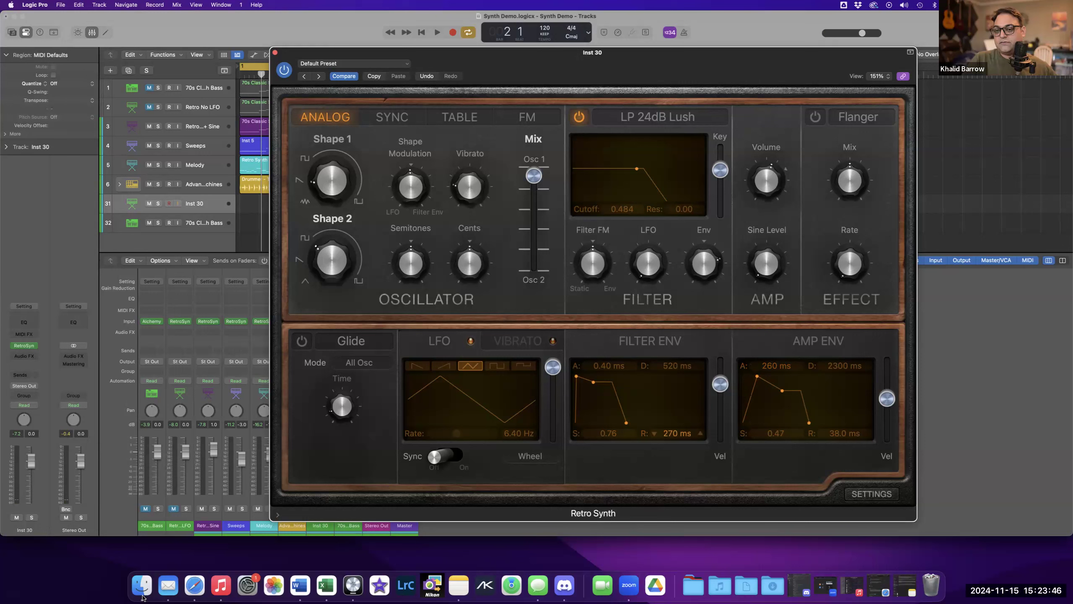
left_click(122, 577)
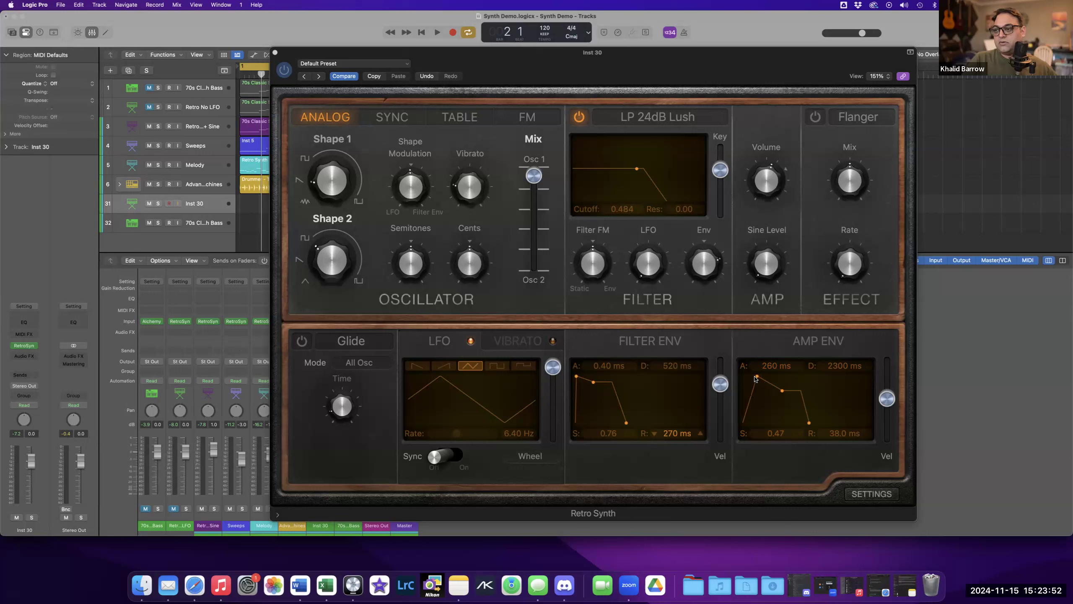
left_click_drag(755, 379, 754, 380)
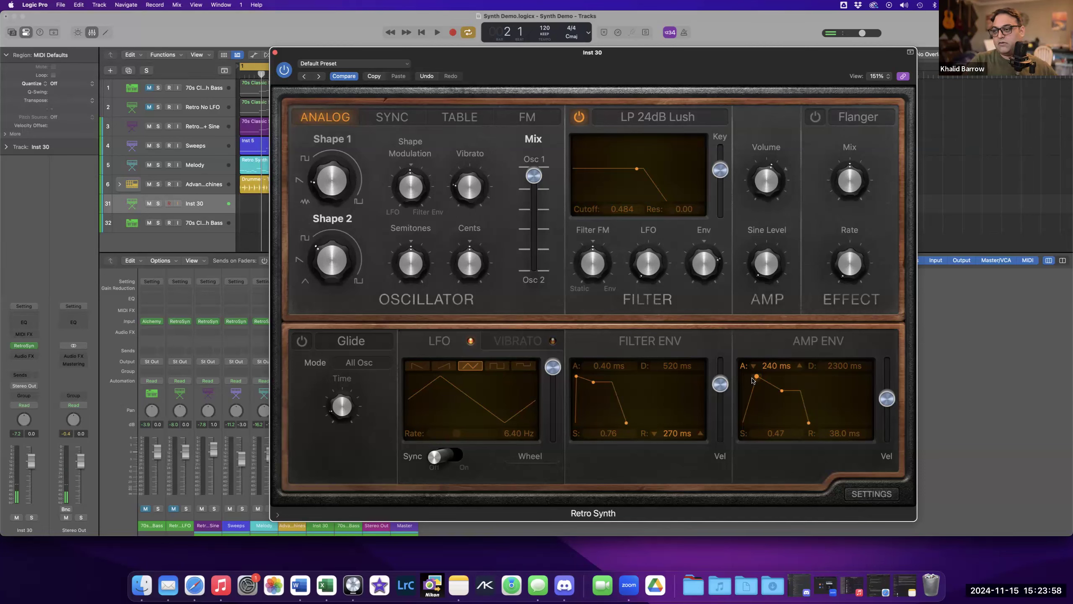
Set the amp envelope decay to about 1500 ms, sustain to 0.21 and release to 4300 ms.
left_click_drag(782, 392, 781, 412)
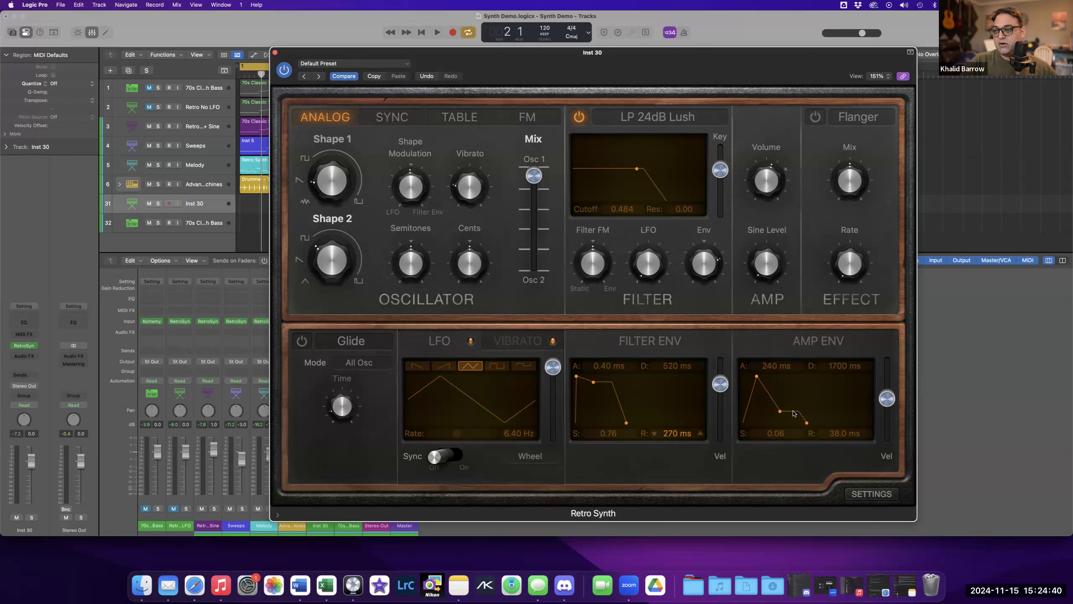
left_click_drag(807, 422, 827, 424)
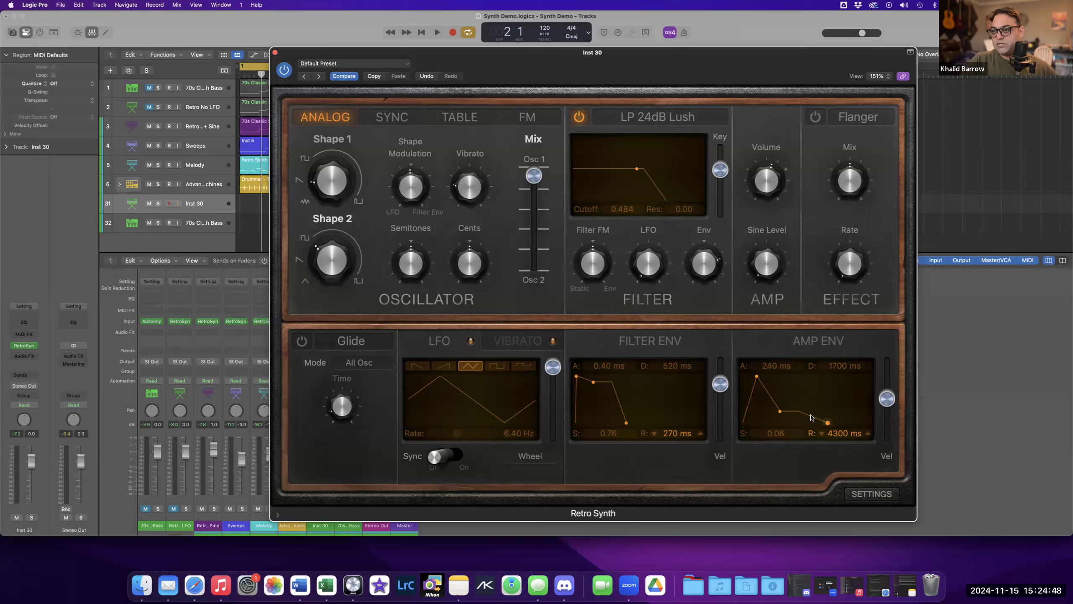
left_click_drag(780, 411, 780, 403)
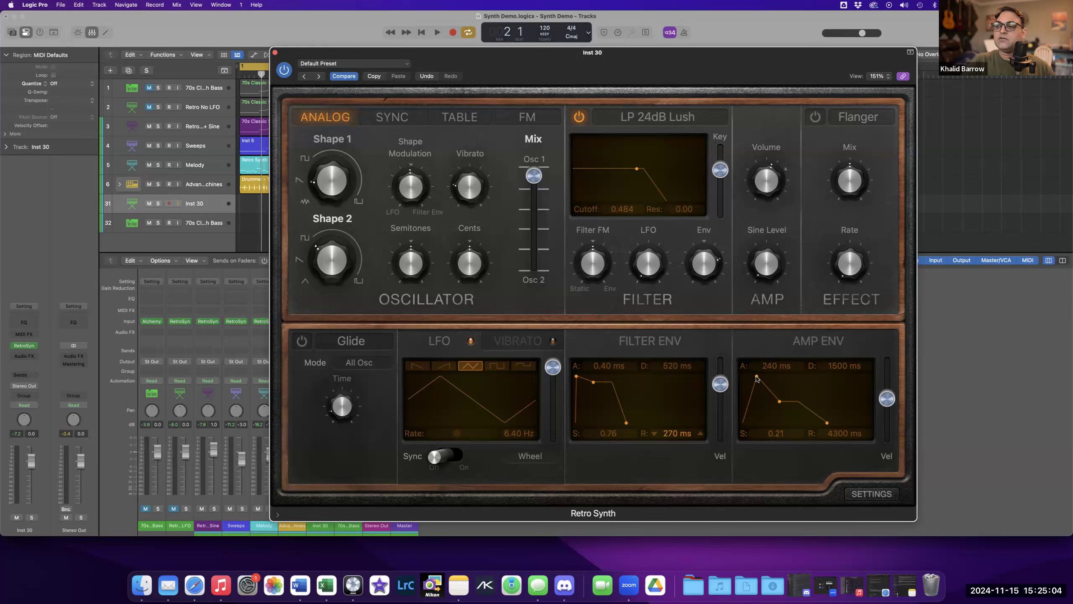
Set the amp envelope attack back to 0 ms.
left_click_drag(754, 380, 752, 380)
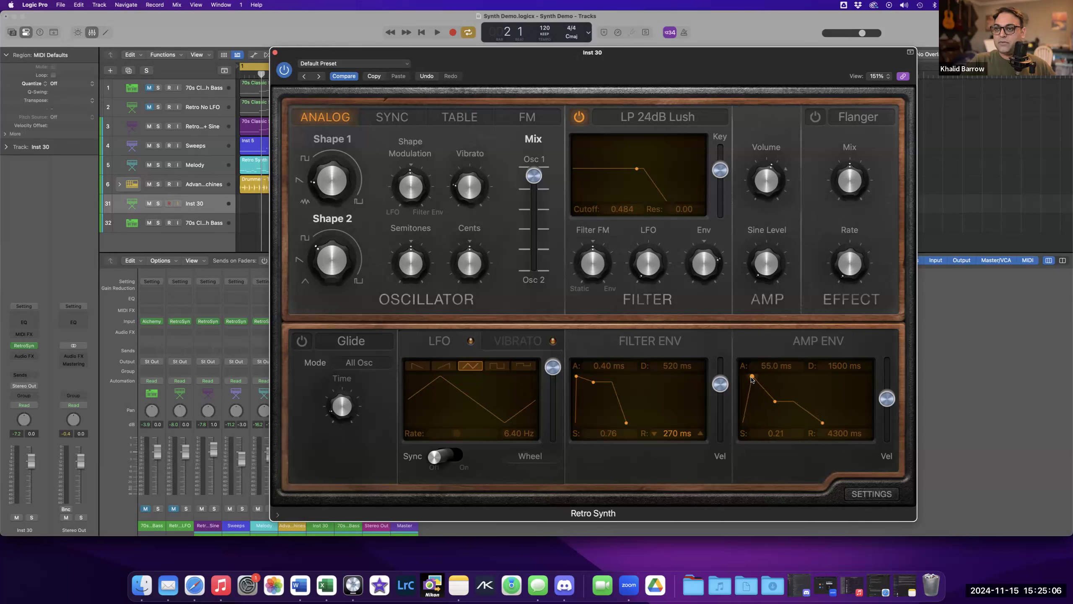
mouse_move(333, 157)
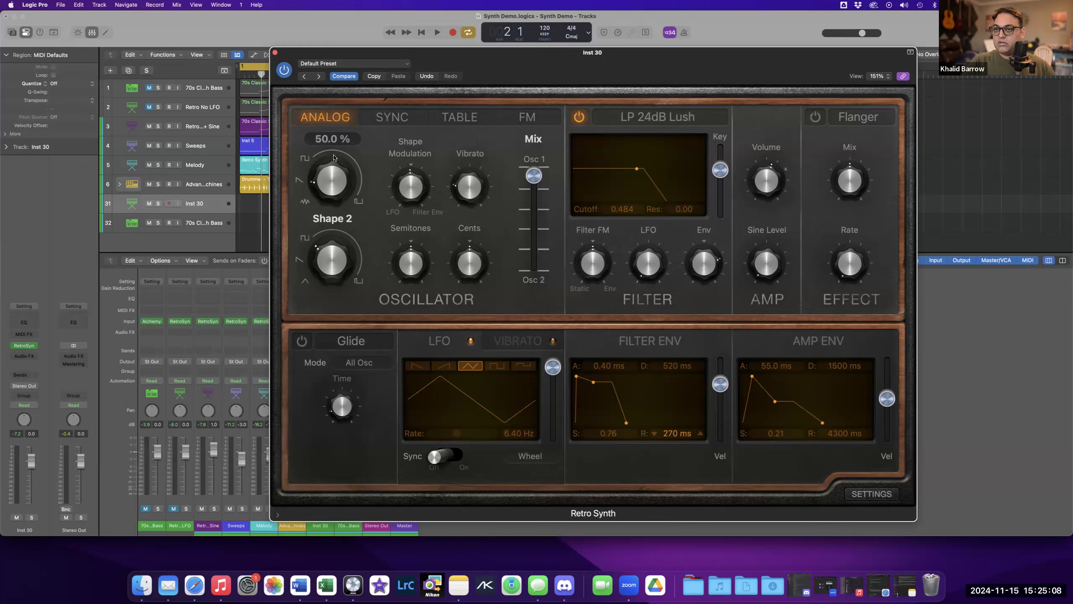
left_click_drag(753, 380, 750, 381)
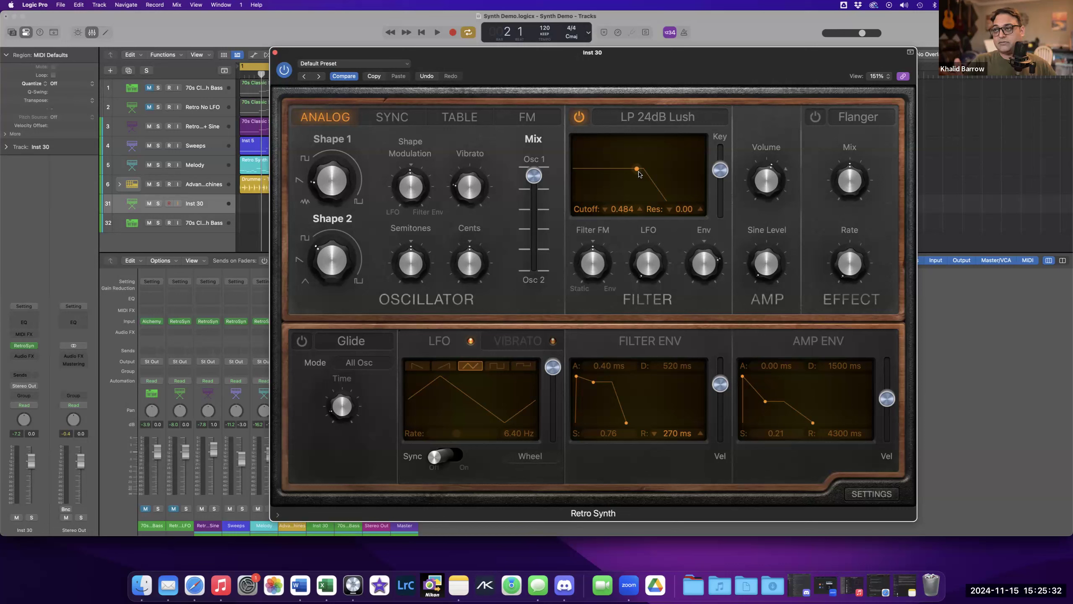
Switch the filter type to BP 6dB Creamy, then HP 6dB Sharp, then BR 6dB Creamy.
left_click(676, 118)
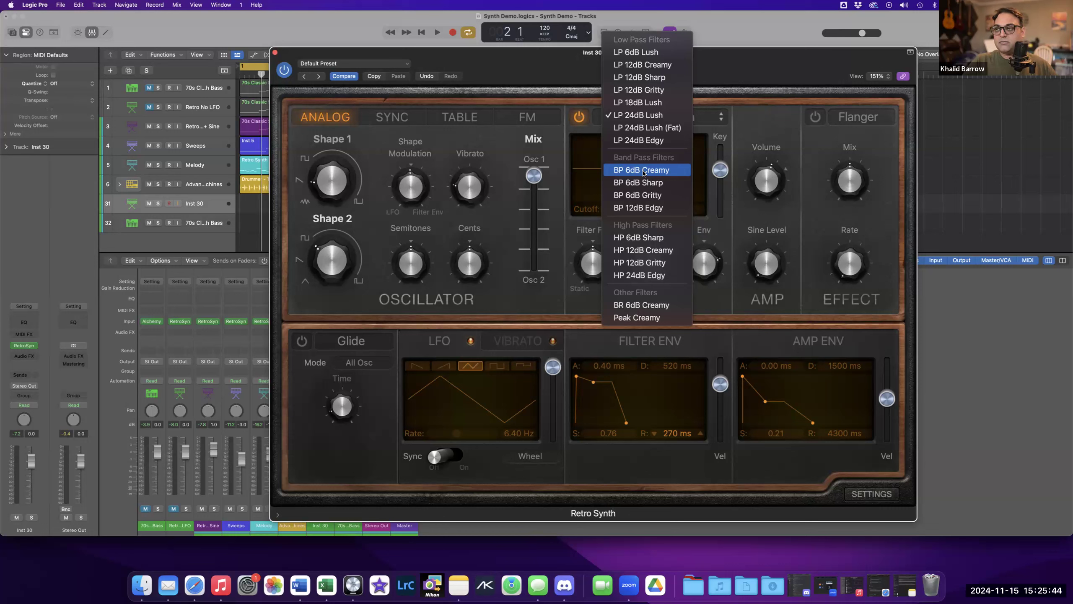
left_click(643, 174)
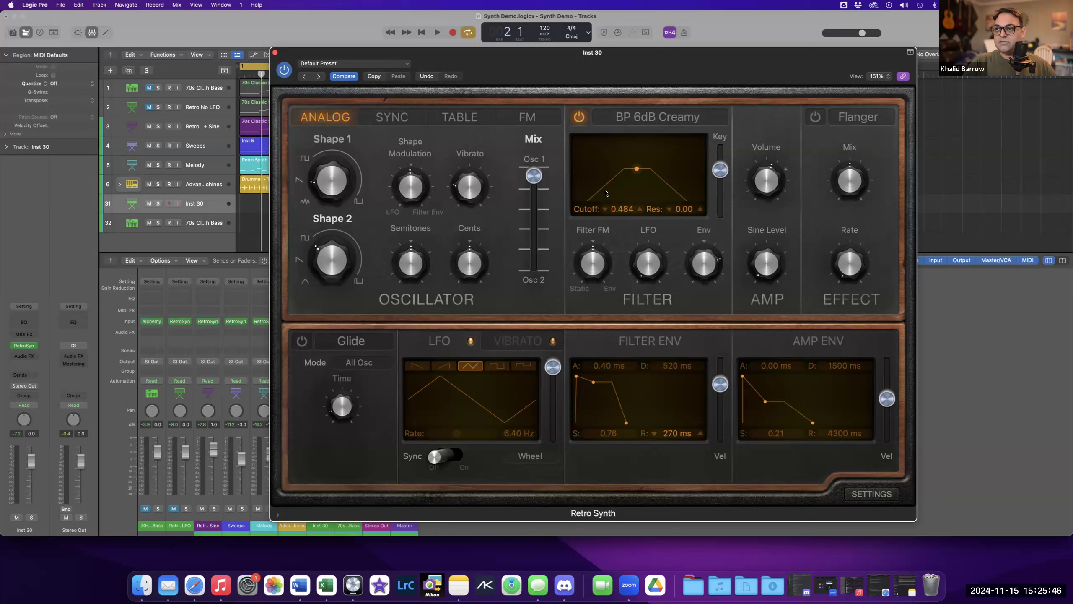
left_click(634, 120)
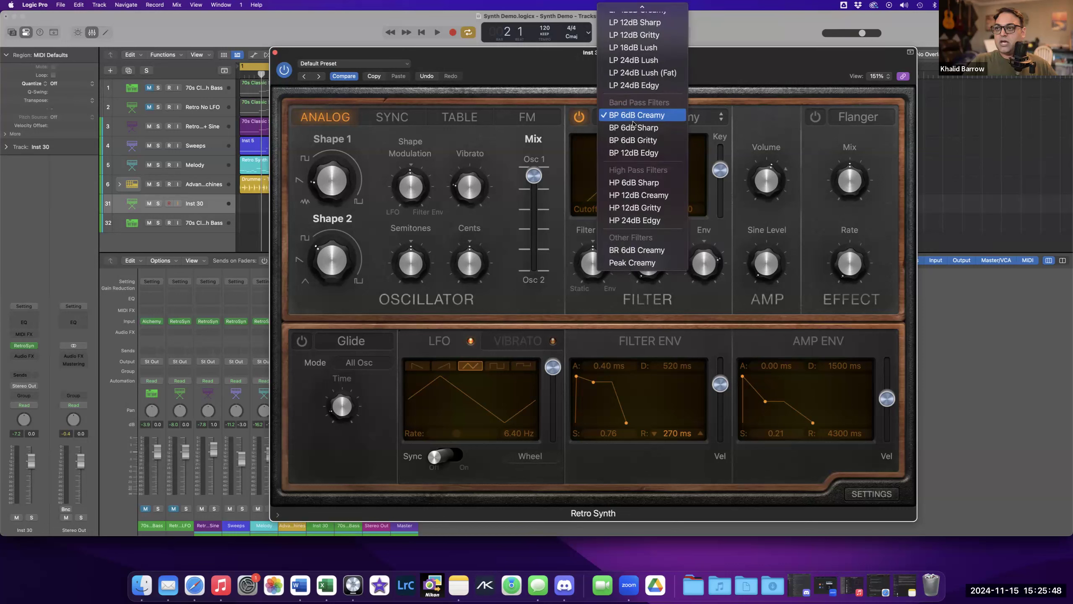
left_click(634, 183)
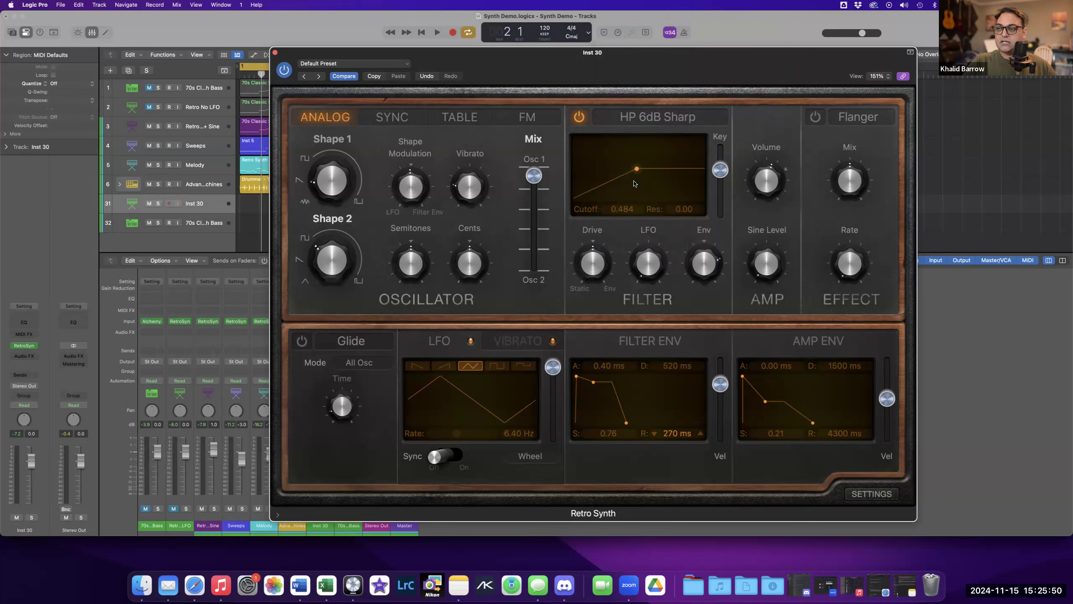
left_click(643, 123)
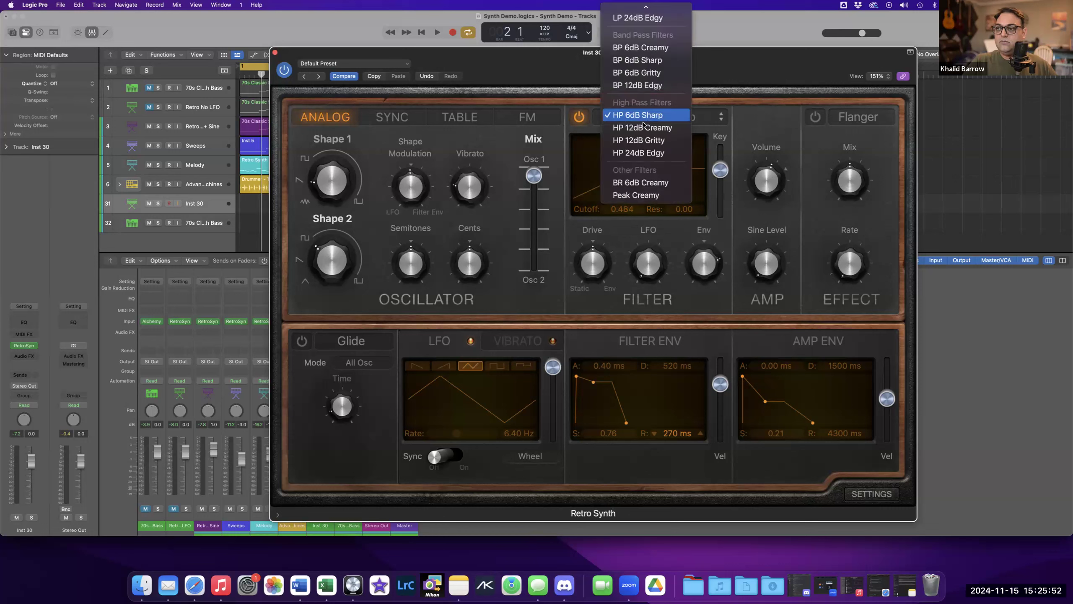
left_click(641, 183)
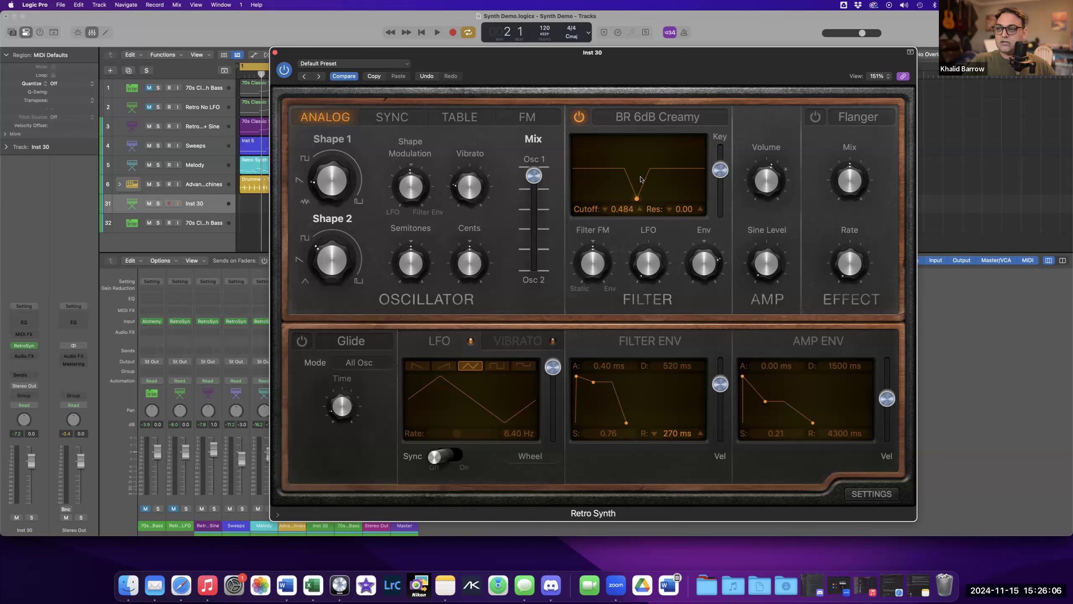
Raise the band-reject filter's cutoff to about 0.614 with resonance about 0.12.
left_click(658, 123)
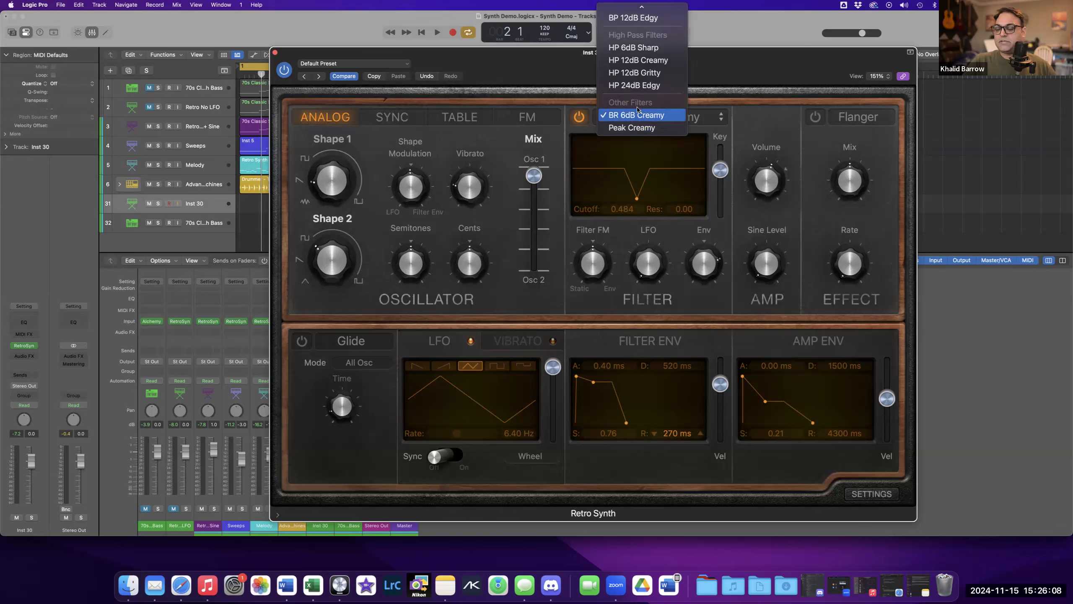
left_click(636, 197)
left_click_drag(637, 198, 615, 197)
Switch the filter type to LP 24dB Lush and lower its cutoff to about 0.474.
left_click(627, 115)
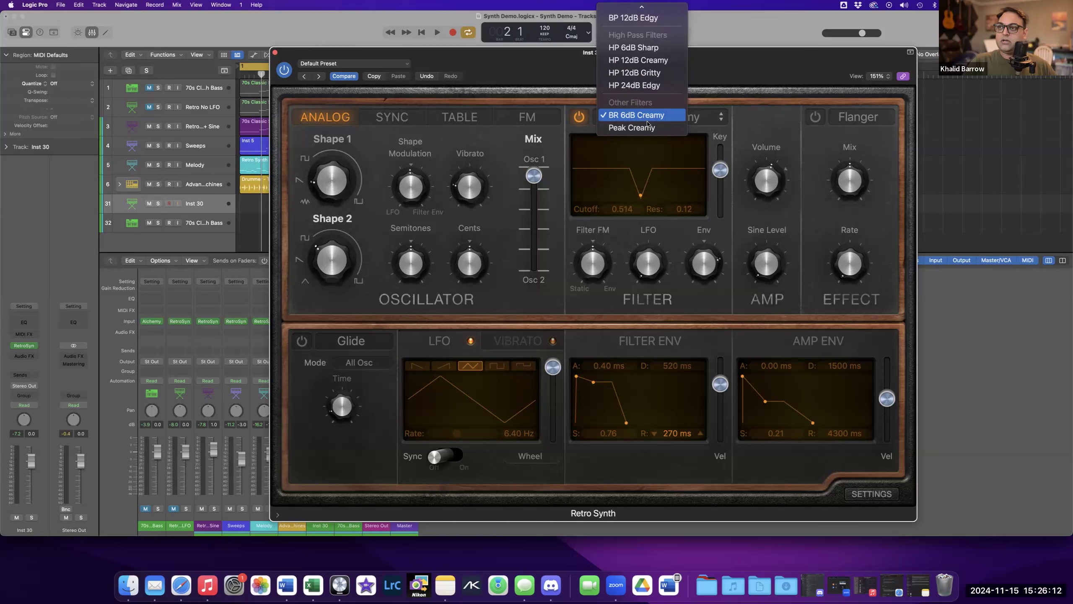
scroll(627, 111, "up", 5)
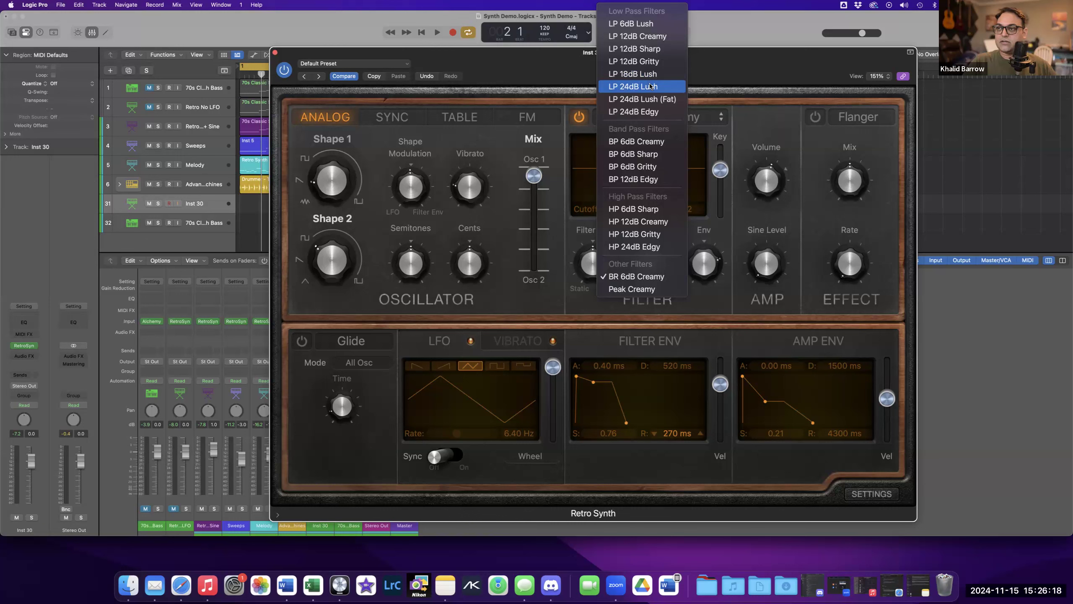
left_click(651, 87)
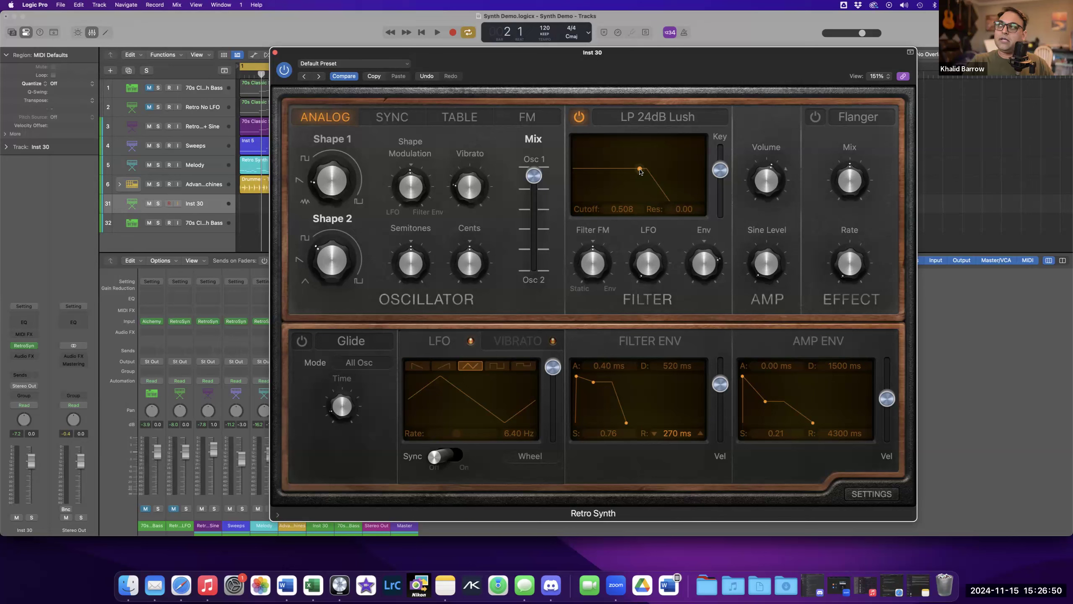
mouse_move(640, 170)
left_mouse_down()
mouse_move(588, 172)
mouse_move(693, 173)
mouse_move(657, 173)
left_mouse_up()
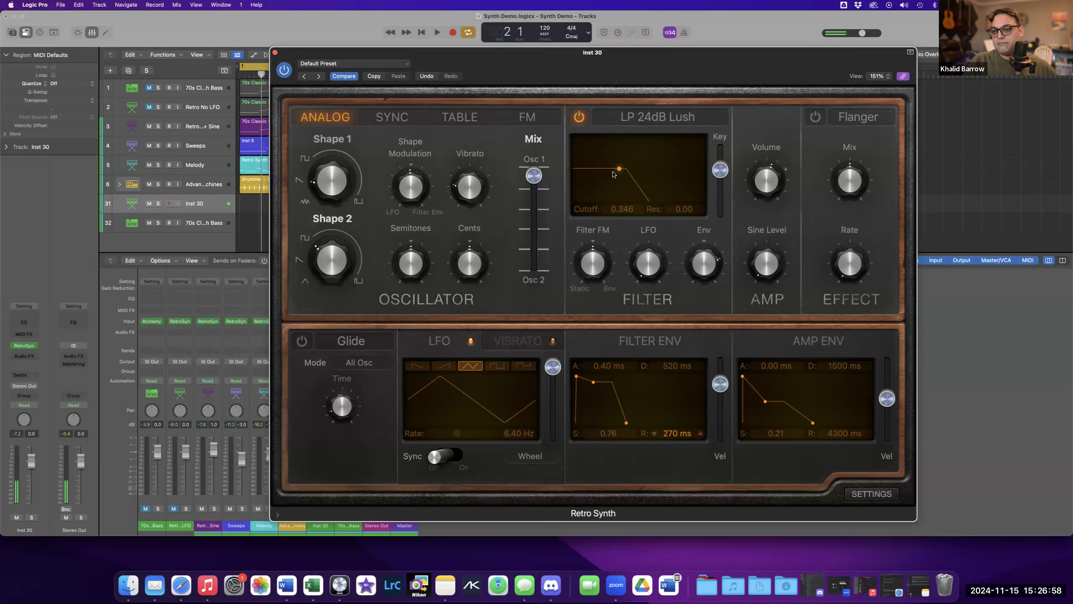
mouse_move(621, 174)
left_mouse_down()
mouse_move(693, 174)
mouse_move(606, 173)
mouse_move(677, 173)
mouse_move(620, 175)
mouse_move(659, 173)
mouse_move(621, 174)
mouse_move(656, 174)
mouse_move(637, 173)
left_mouse_up()
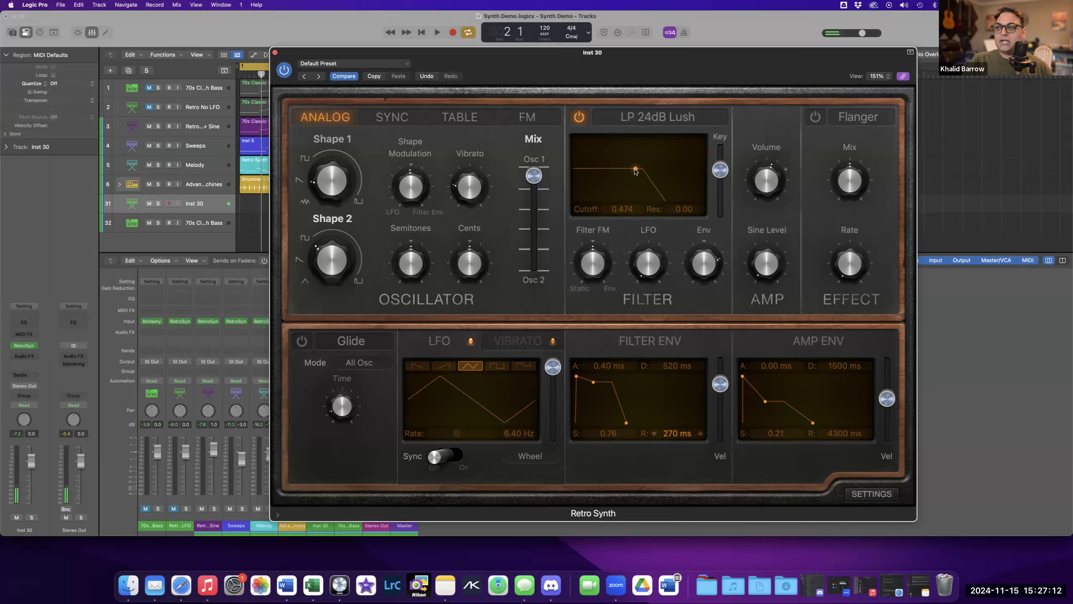
Shorten the amp envelope release to about 9.70 ms.
left_click_drag(813, 425, 788, 424)
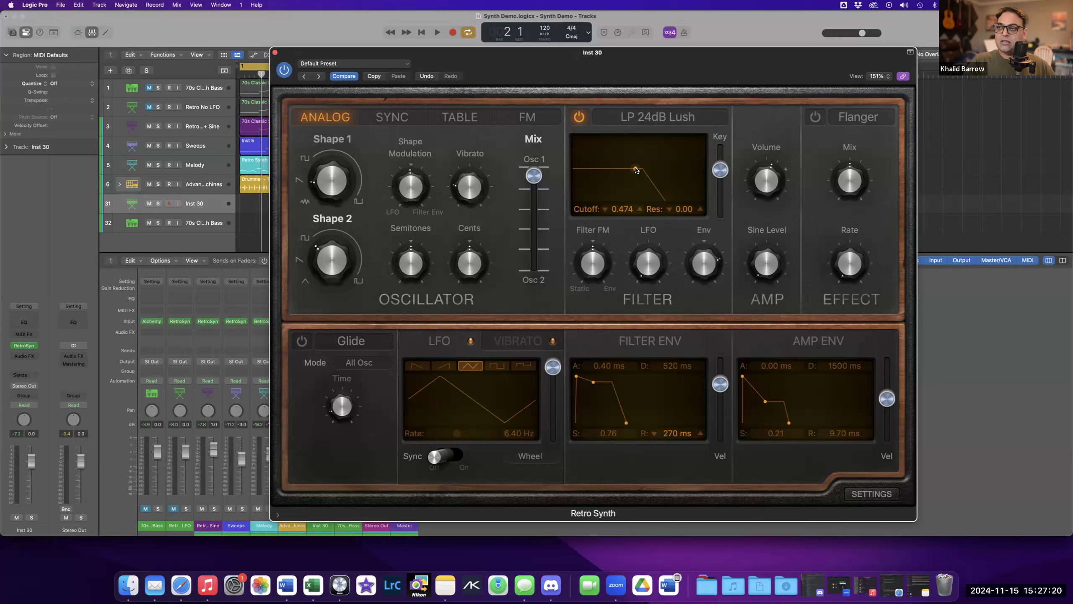
Try filter resonance up to about 0.30, then set resonance to 0 and cutoff to about 0.392.
left_click_drag(636, 167, 637, 160)
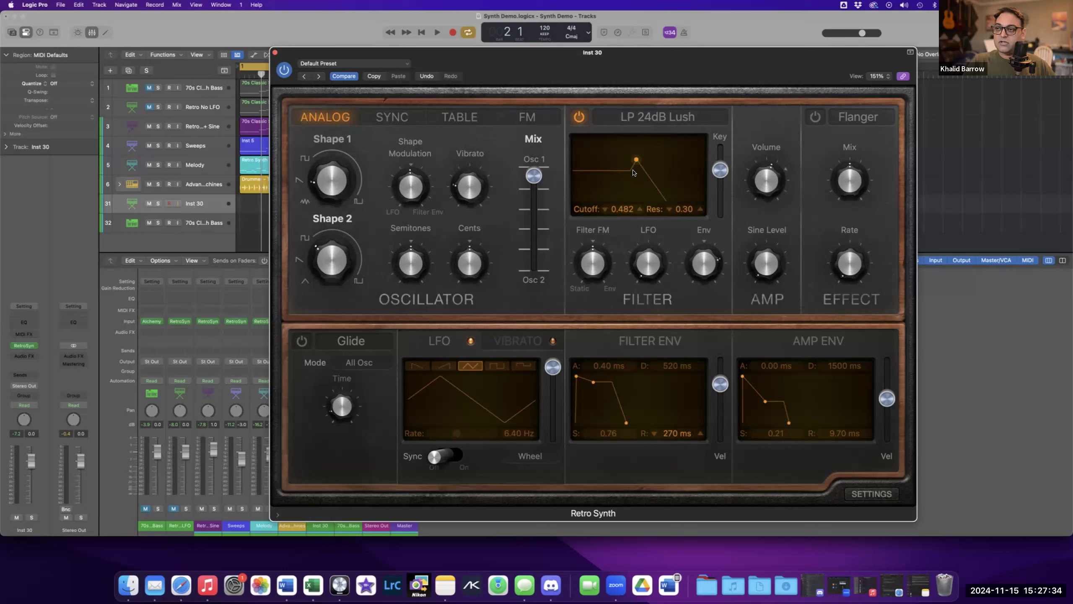
left_click_drag(635, 162, 636, 163)
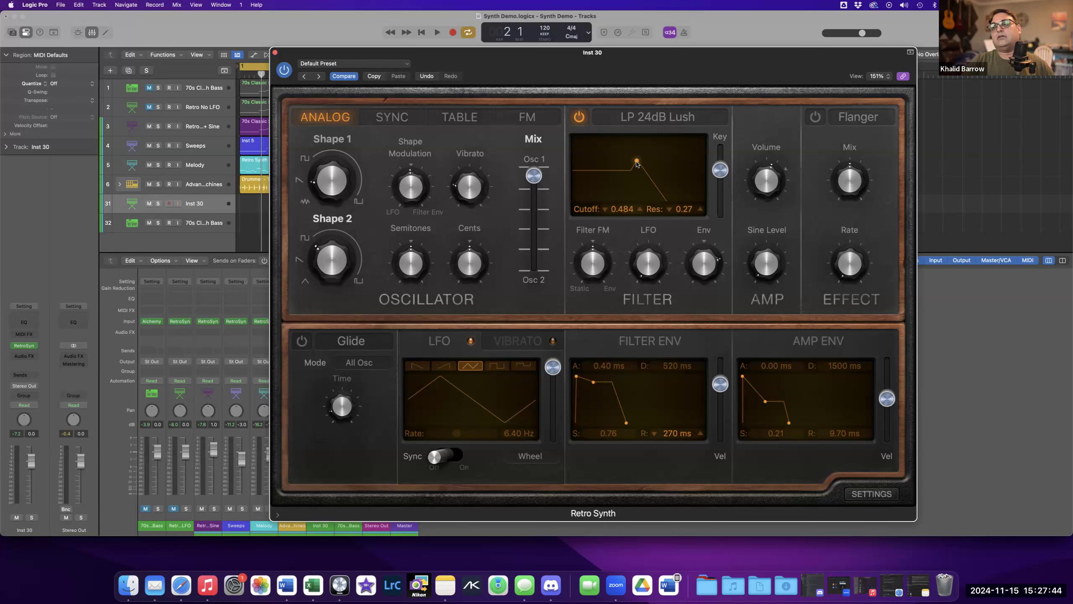
left_click_drag(637, 163, 637, 178)
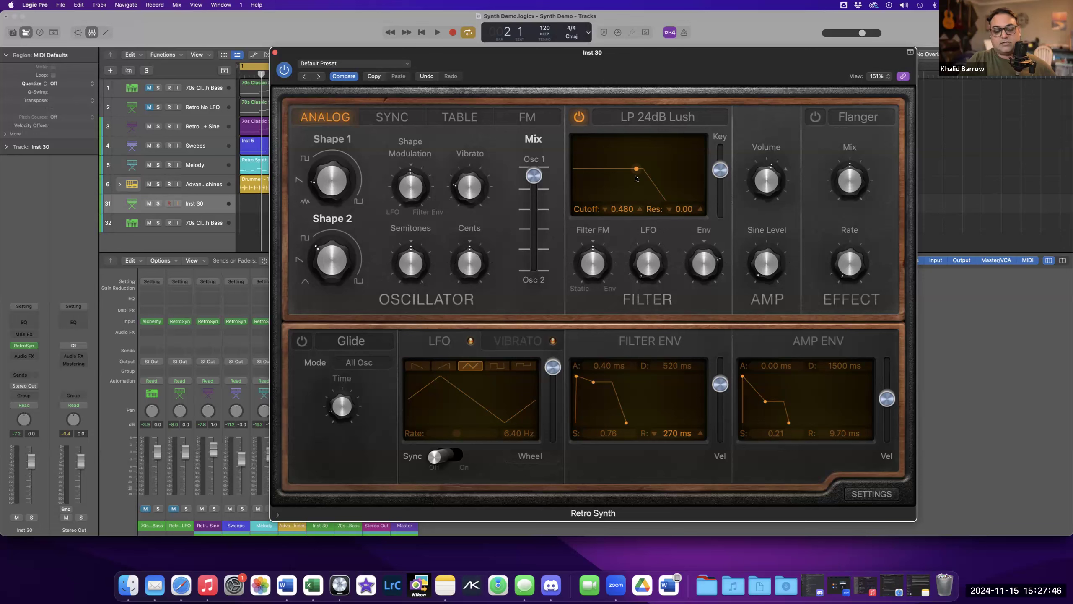
mouse_move(637, 169)
left_mouse_down()
mouse_move(638, 151)
mouse_move(681, 157)
mouse_move(669, 147)
mouse_move(665, 177)
mouse_move(628, 172)
left_mouse_up()
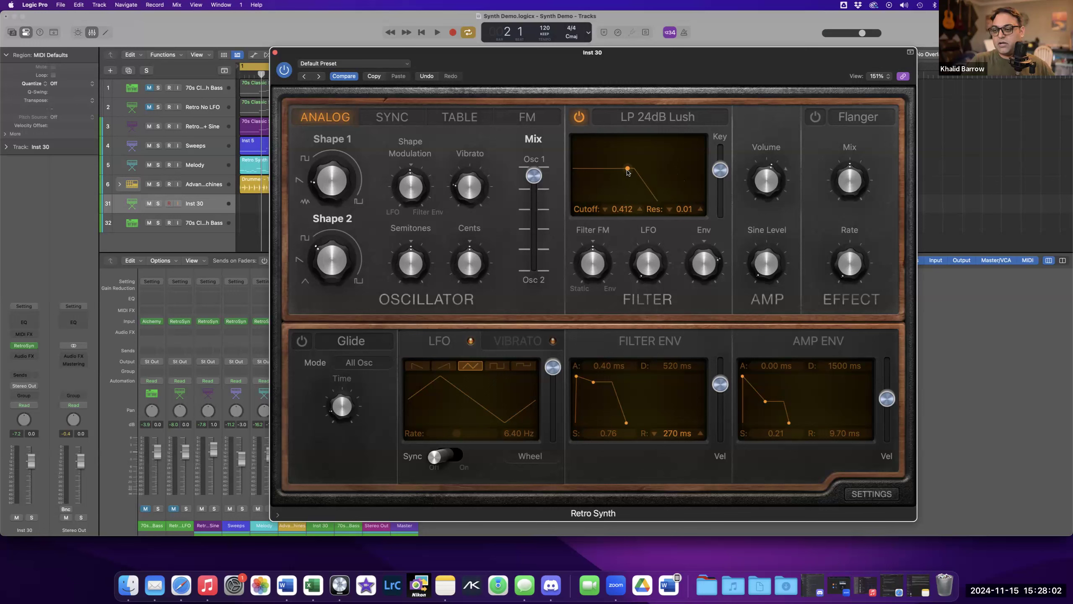
left_click(720, 586)
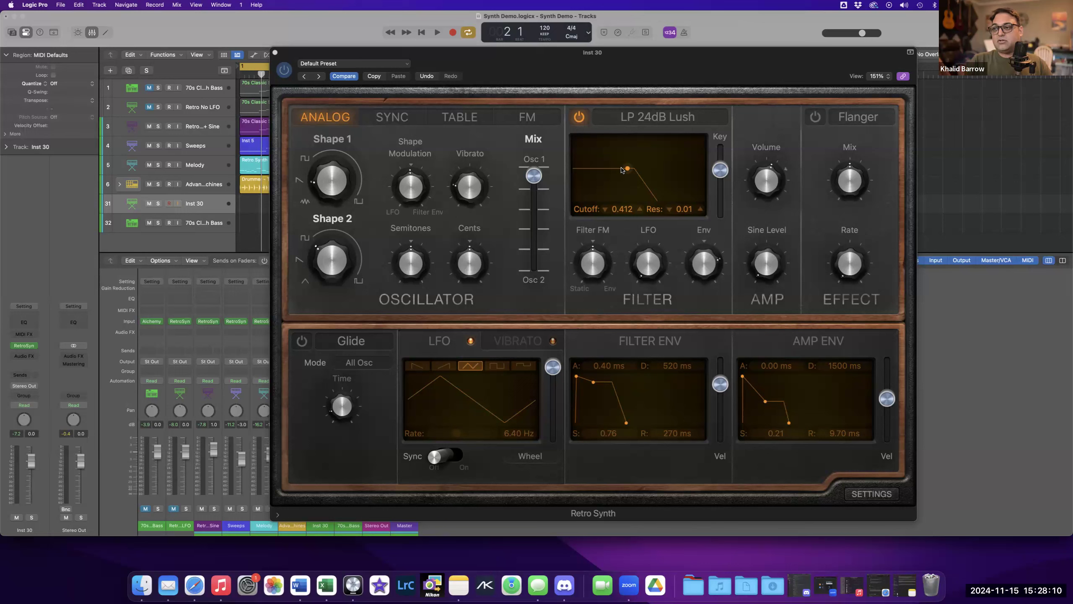
mouse_move(455, 174)
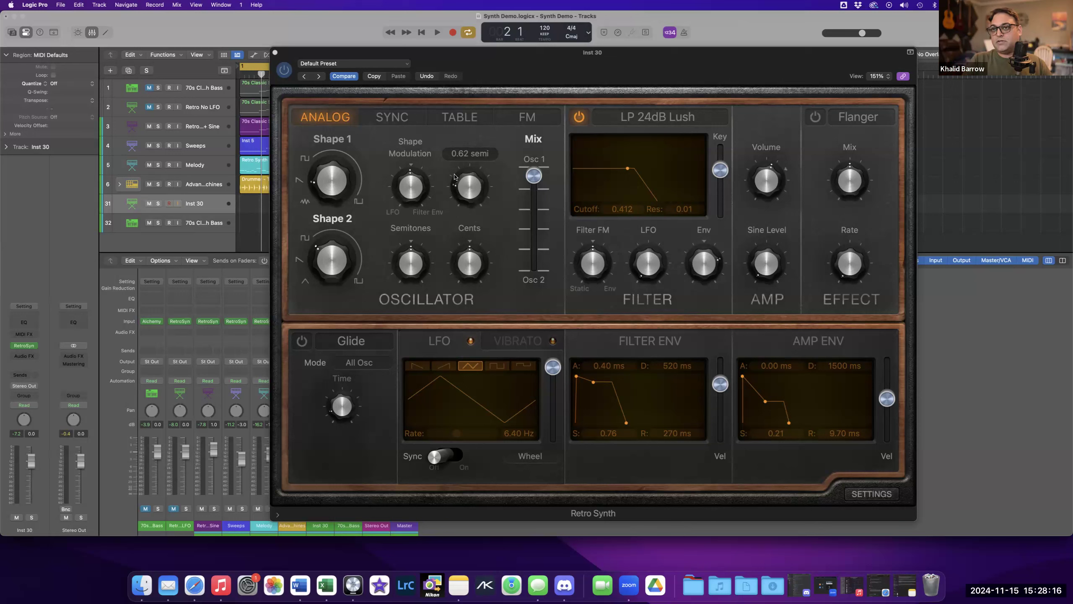
mouse_move(327, 171)
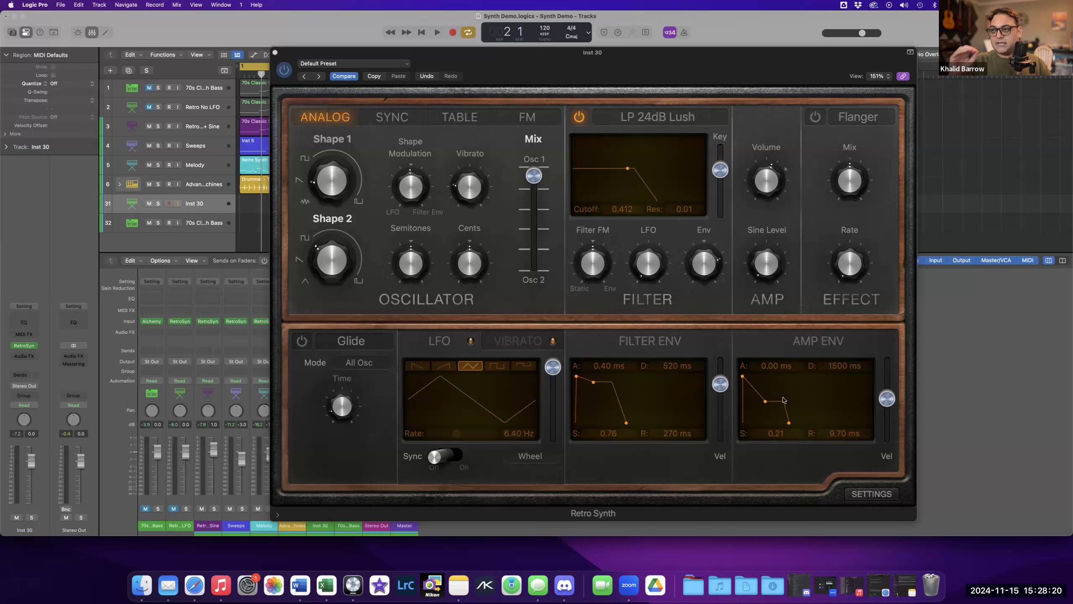
left_click(625, 171)
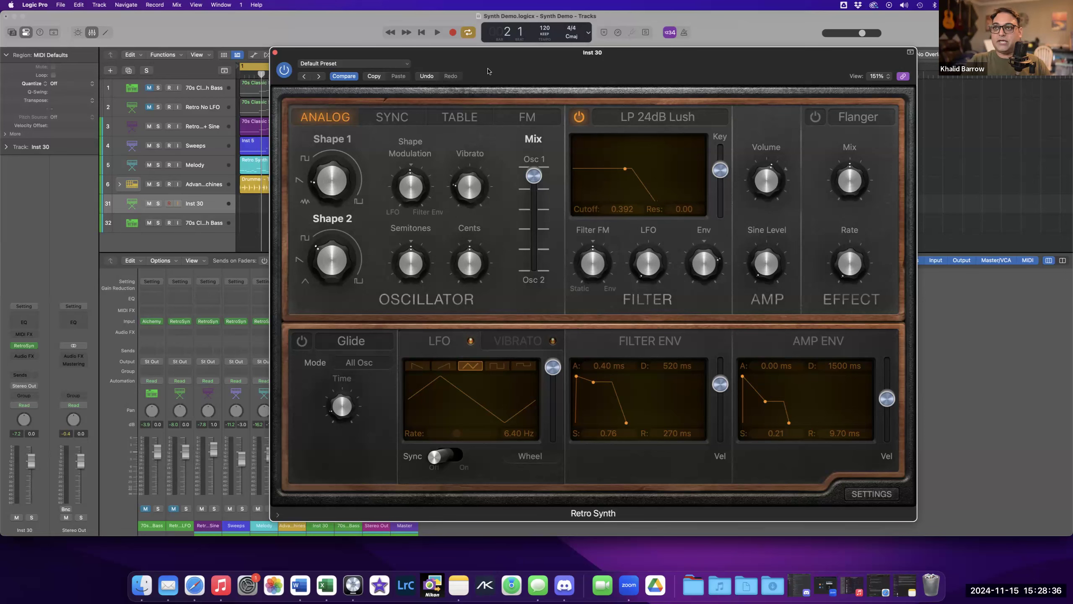
Move the plugin window aside and play back the Retro With LFO + Sine track in solo.
left_click_drag(489, 70, 646, 88)
key("space")
key("space")
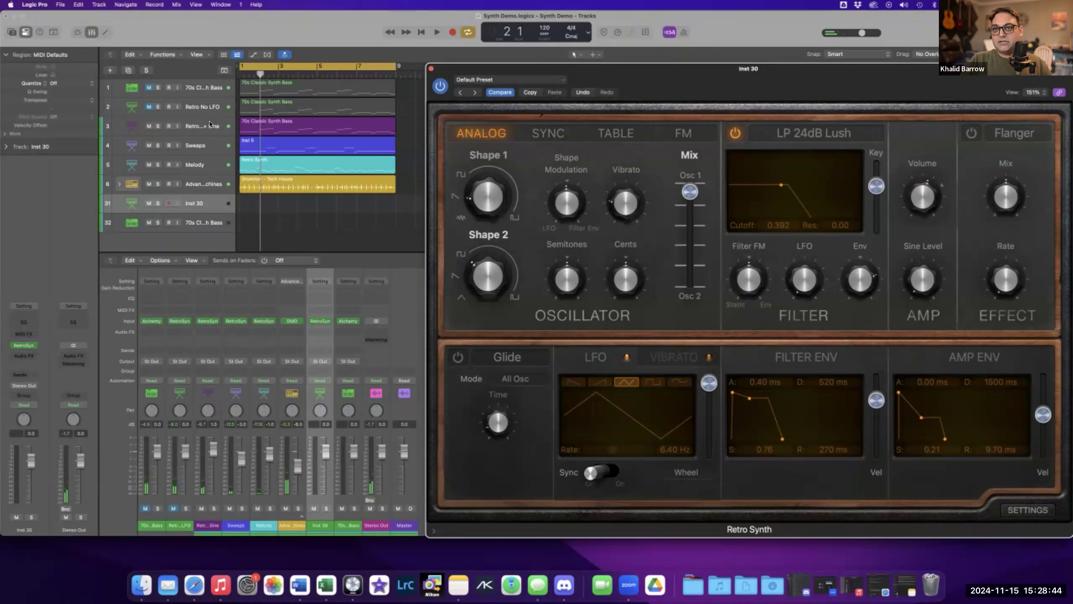
left_click(158, 126)
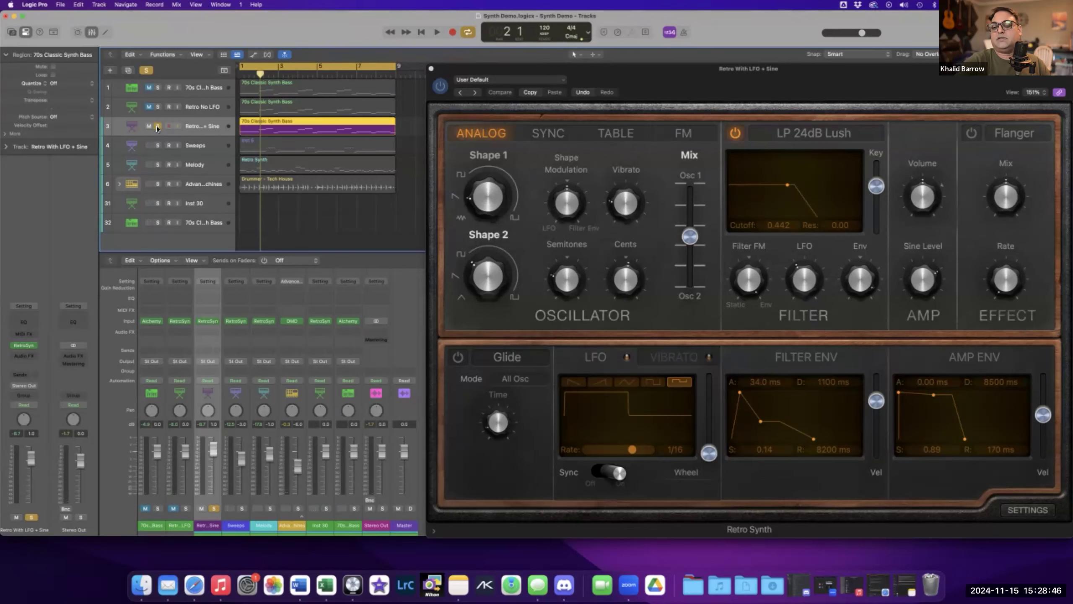
key("space")
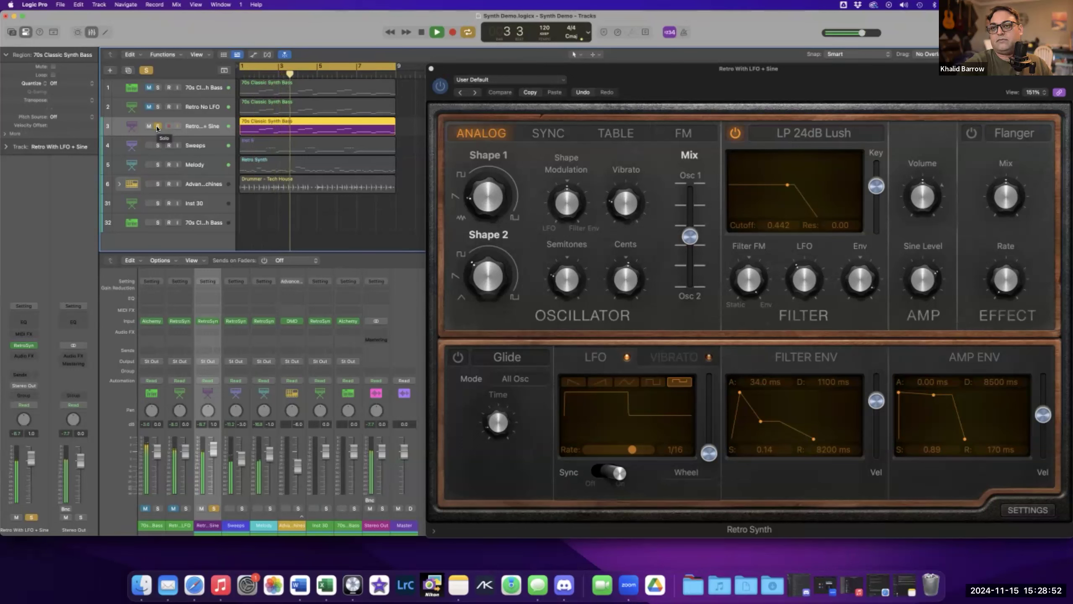
key("space")
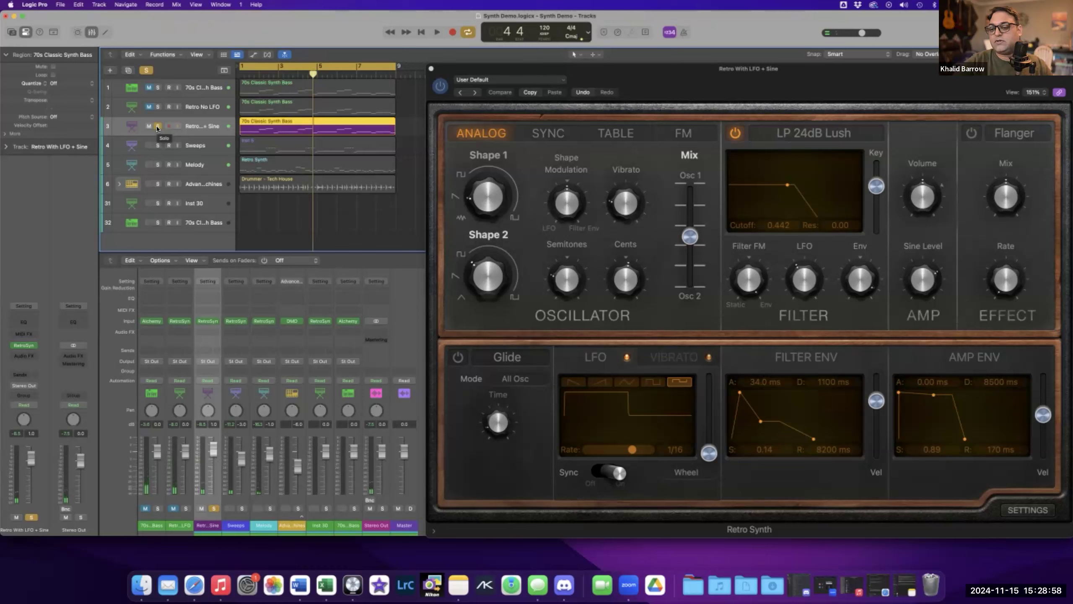
Audition the Sweeps and Melody tracks in solo, then turn all solos off.
key("Down")
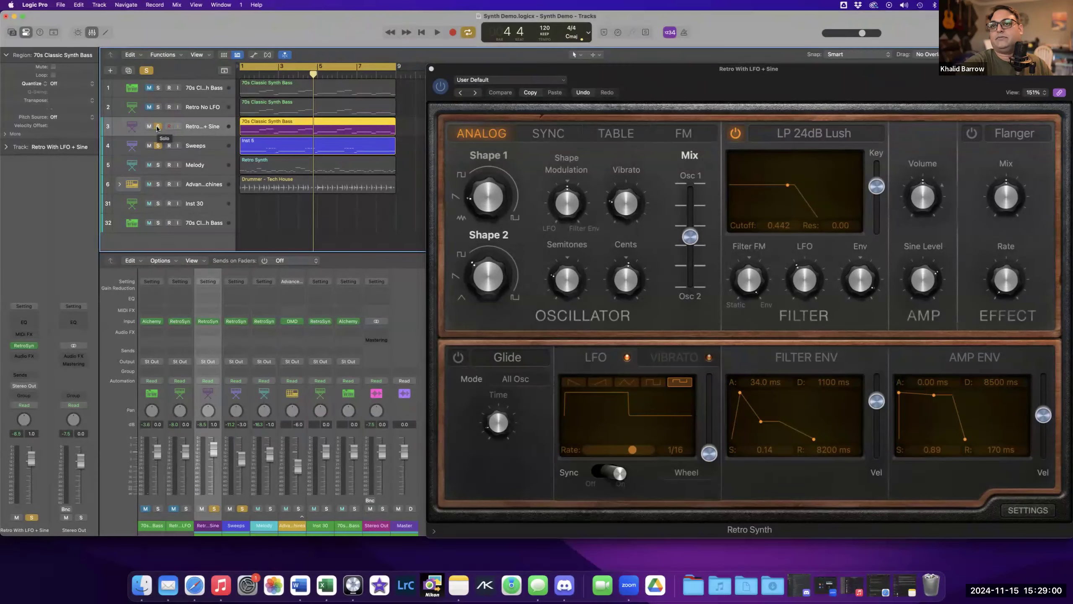
key("space")
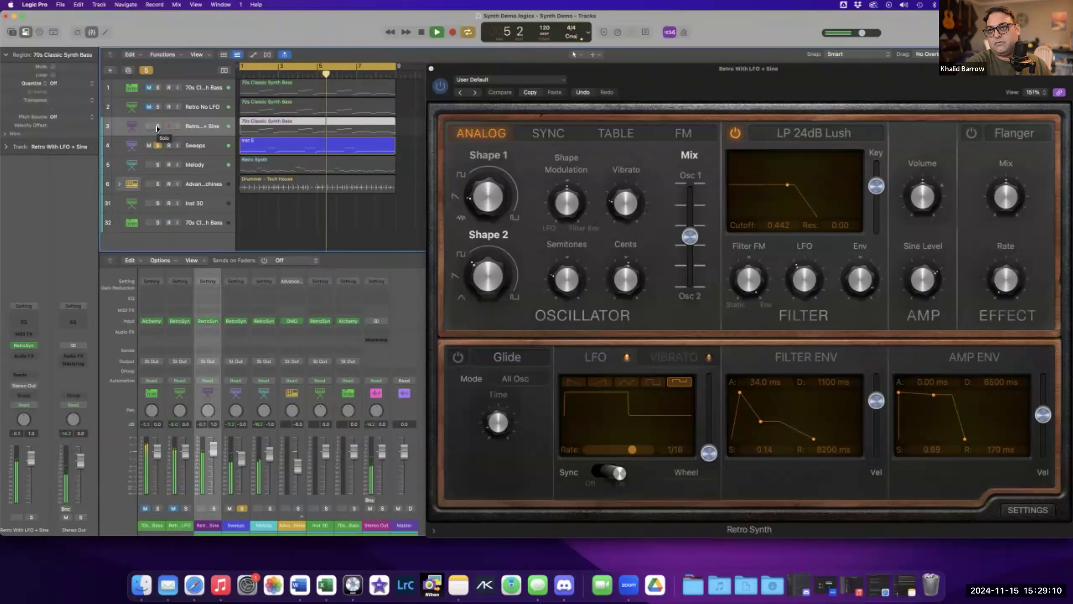
key("space")
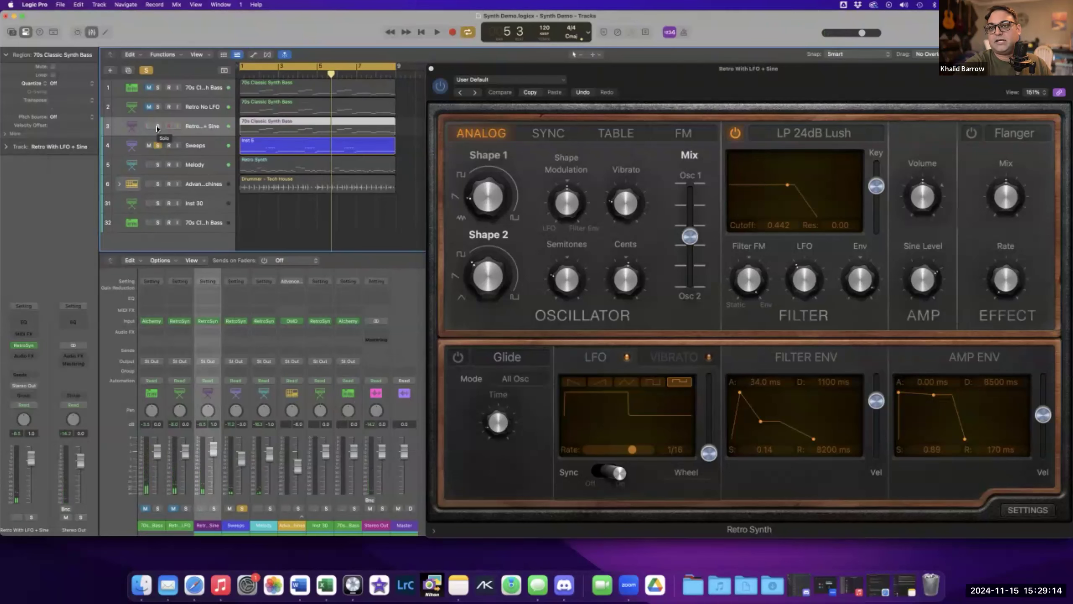
key("Down")
key("space")
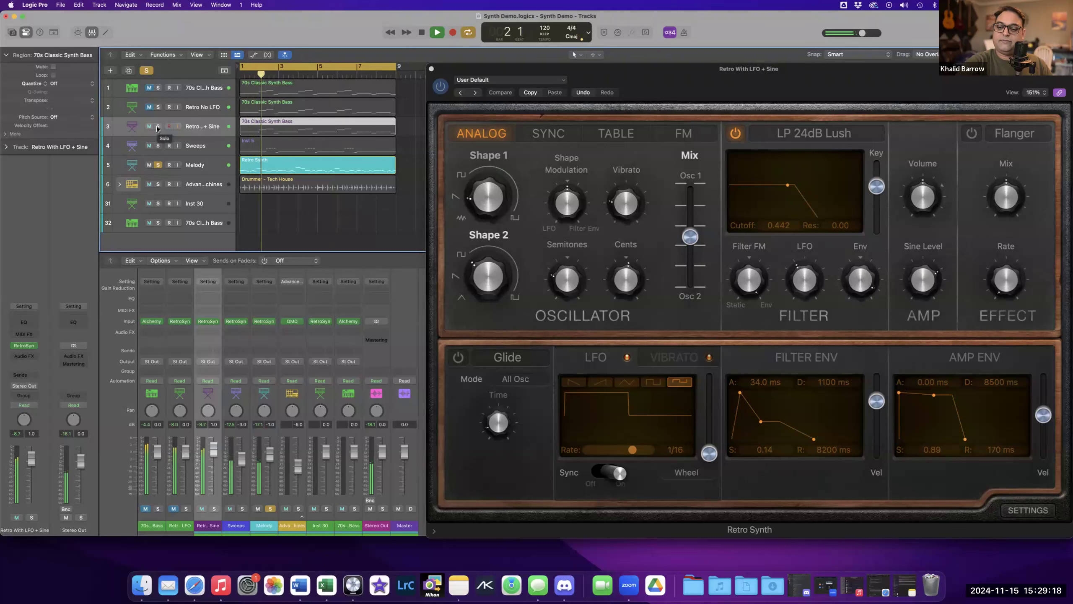
key("space")
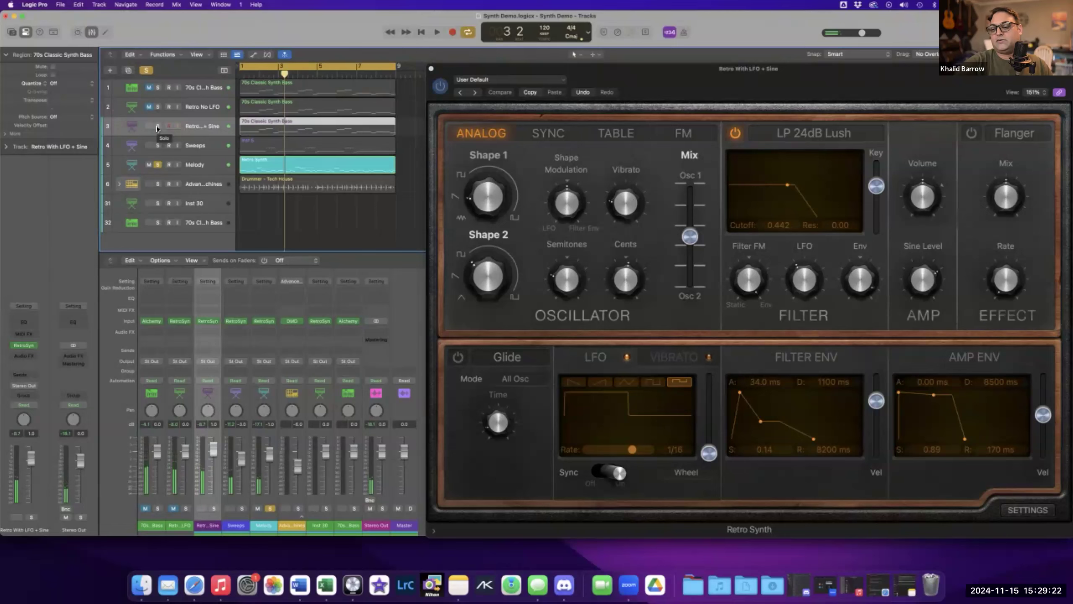
key("ctrl+alt+super+s")
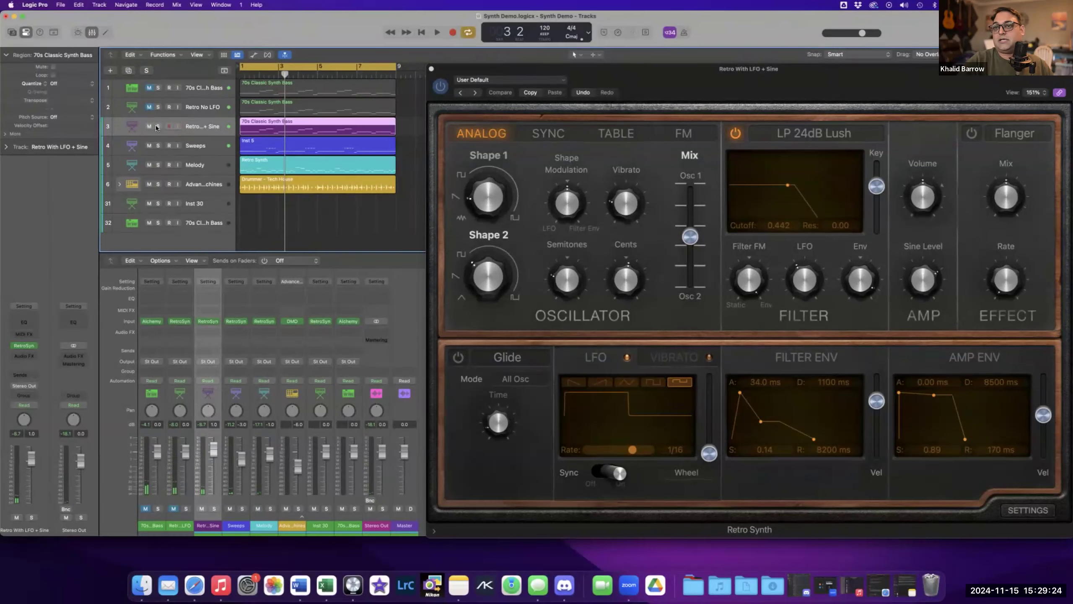
Return to the Inst 30 track's Retro Synth and set the amp envelope decay to about 400 ms with sustain 0.36.
left_click_drag(722, 88, 624, 92)
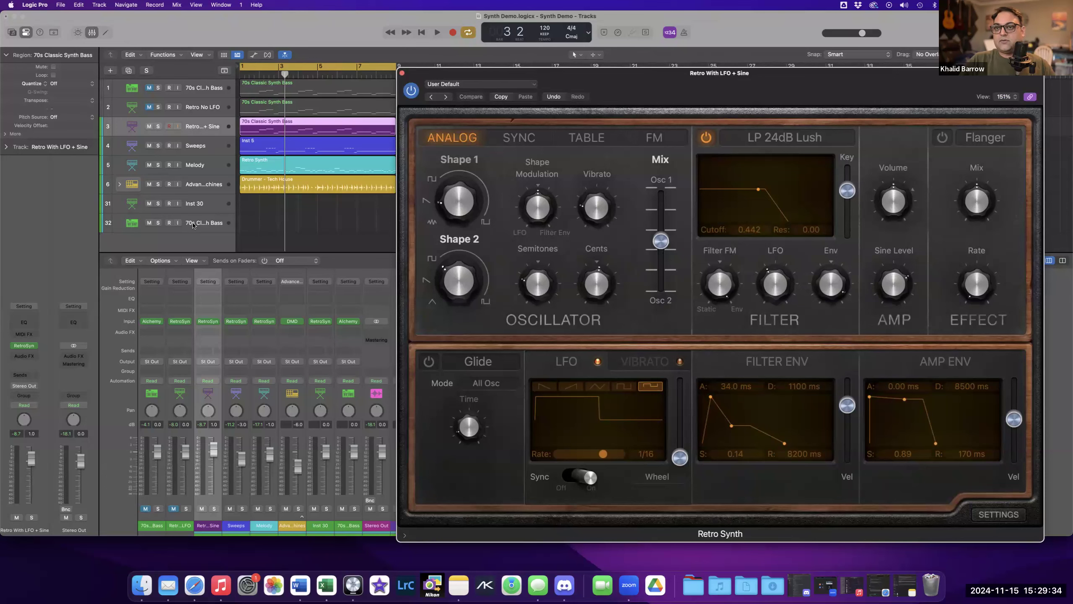
left_click(207, 224)
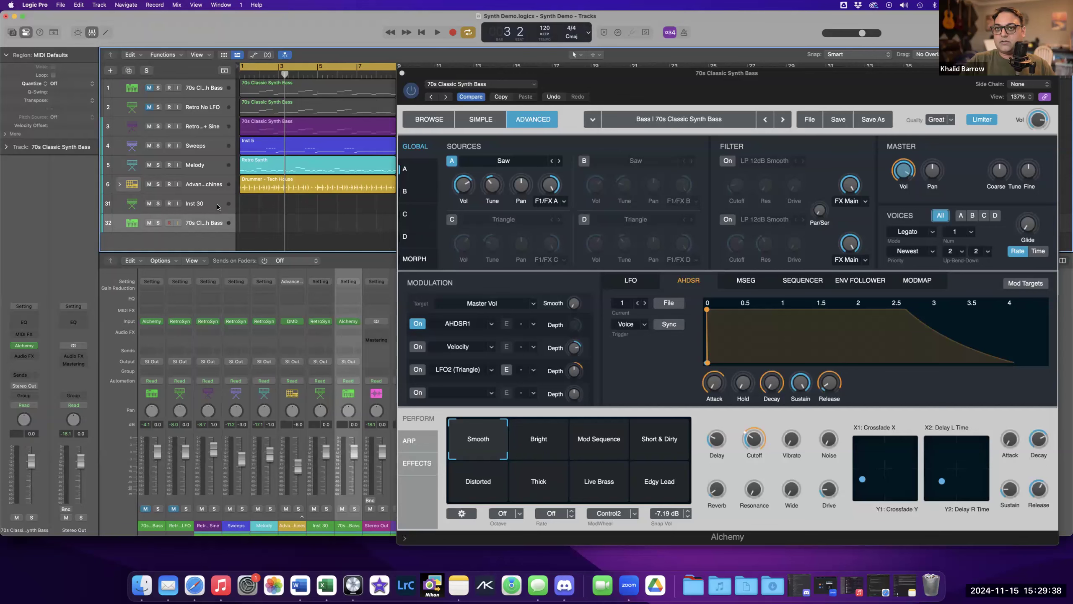
left_click(217, 206)
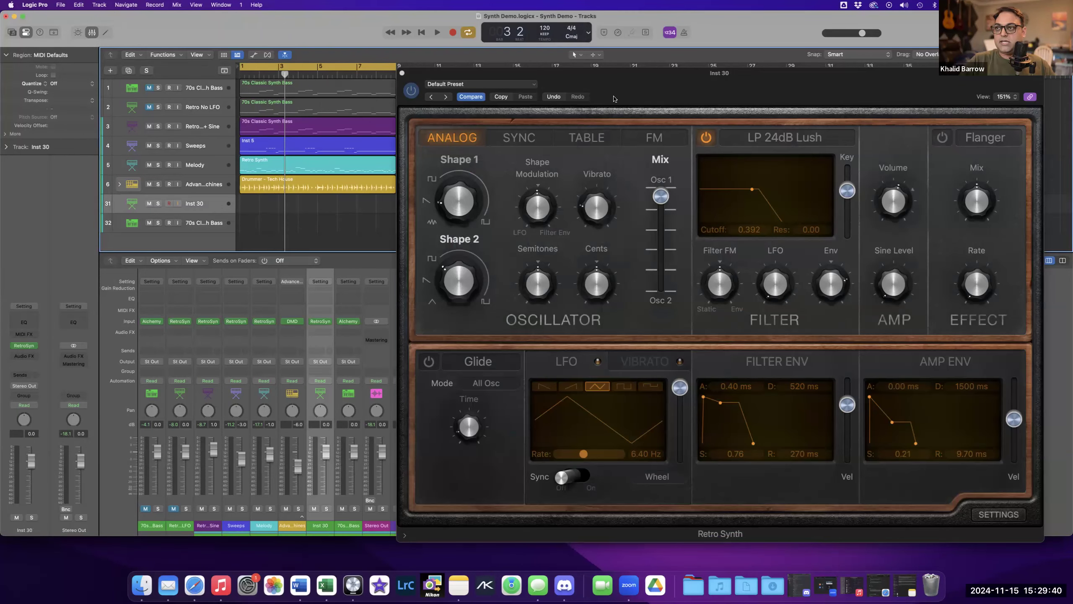
left_click_drag(613, 98, 588, 62)
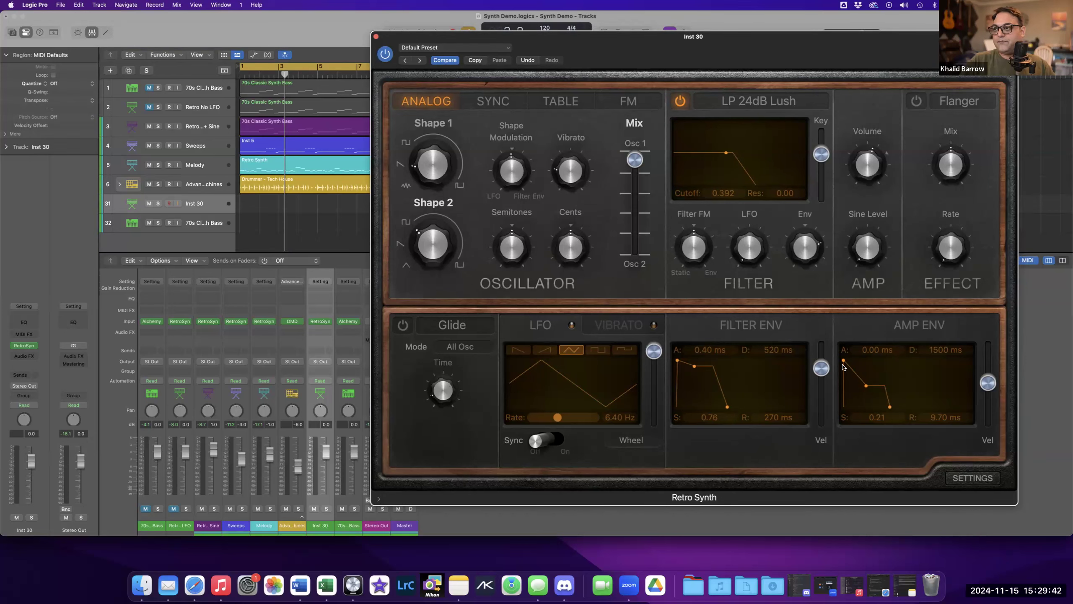
left_click_drag(865, 387, 860, 380)
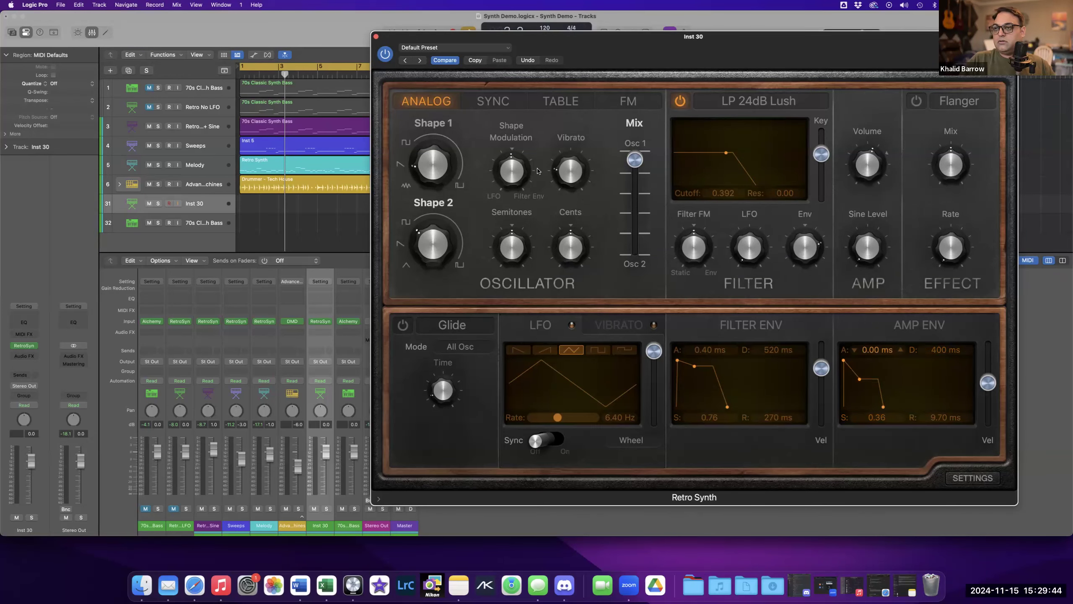
Set the oscillator mix to 0.50 between Osc 1 and Osc 2.
mouse_move(415, 163)
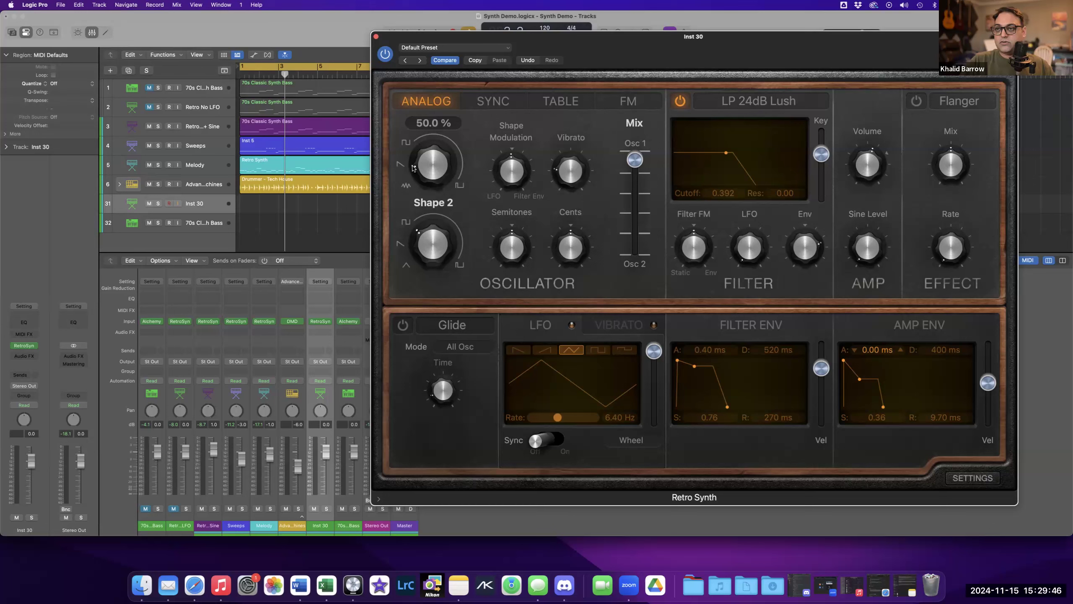
mouse_move(527, 208)
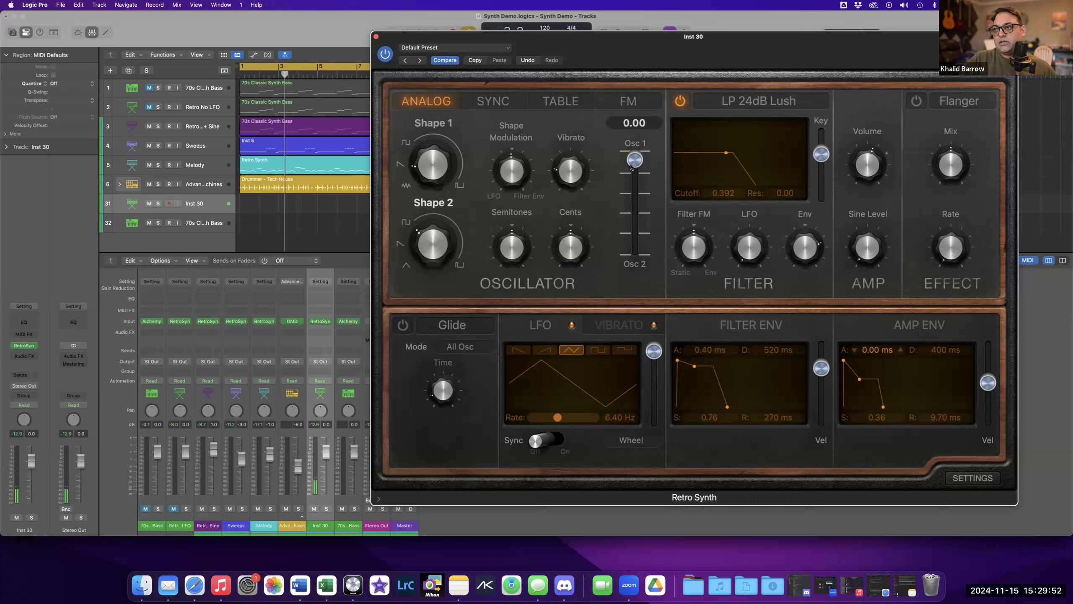
left_click_drag(630, 167, 632, 174)
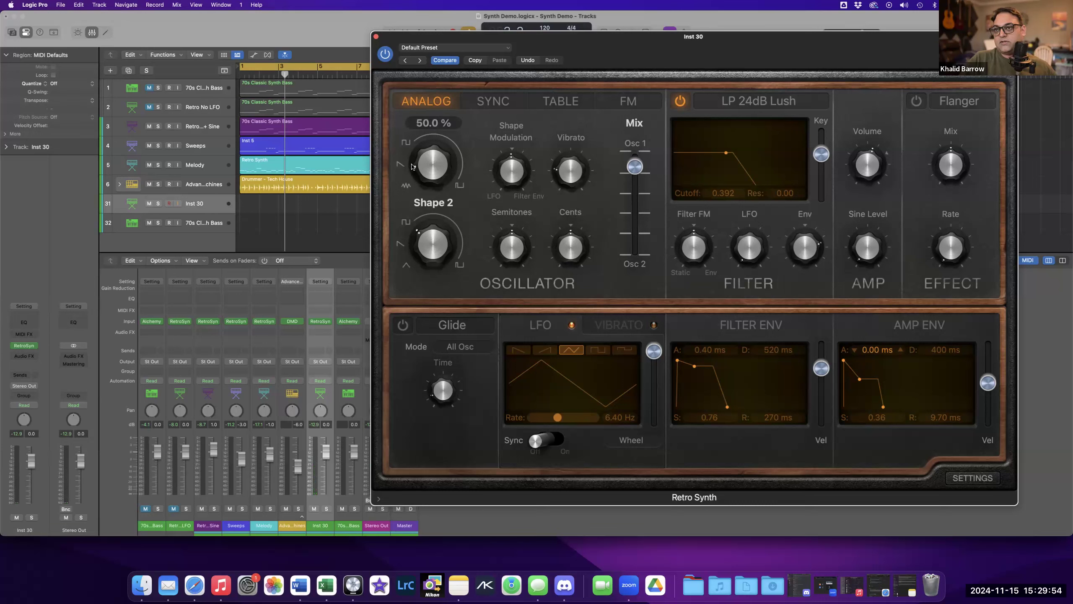
mouse_move(402, 225)
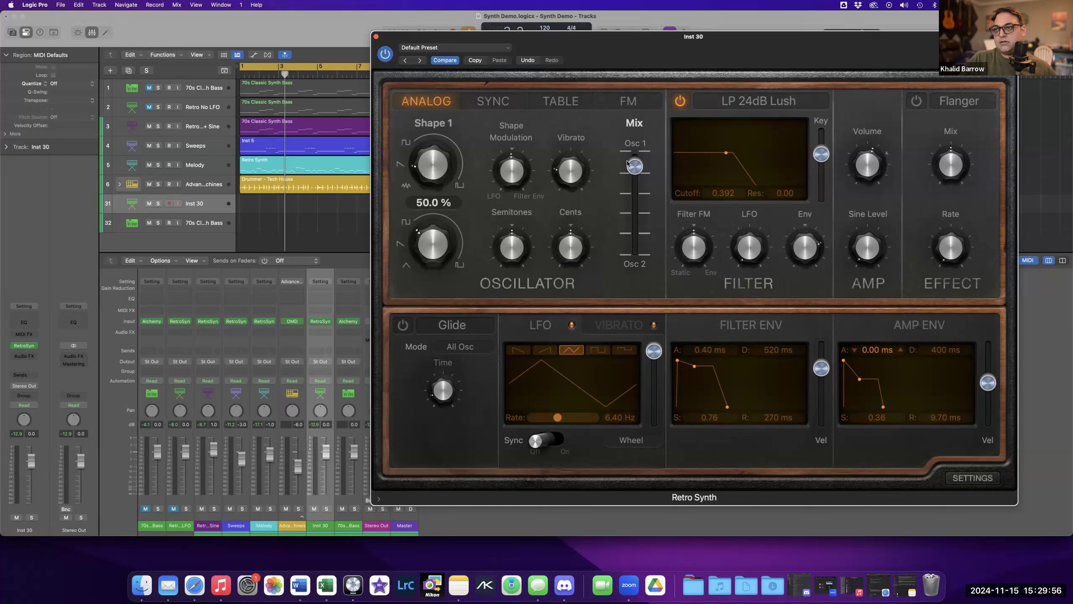
left_click_drag(638, 164, 634, 213)
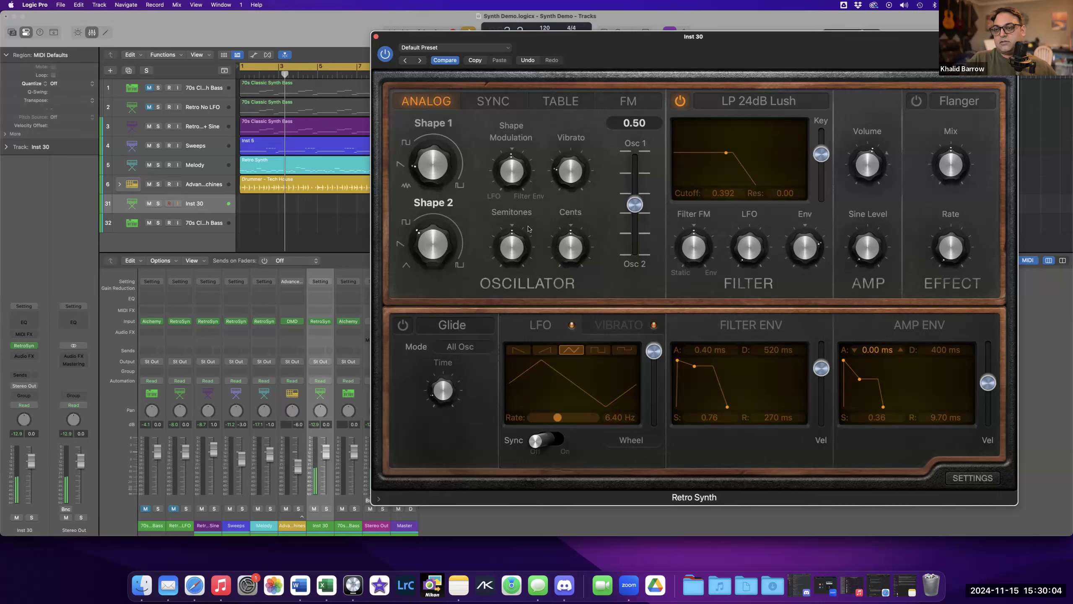
mouse_move(406, 260)
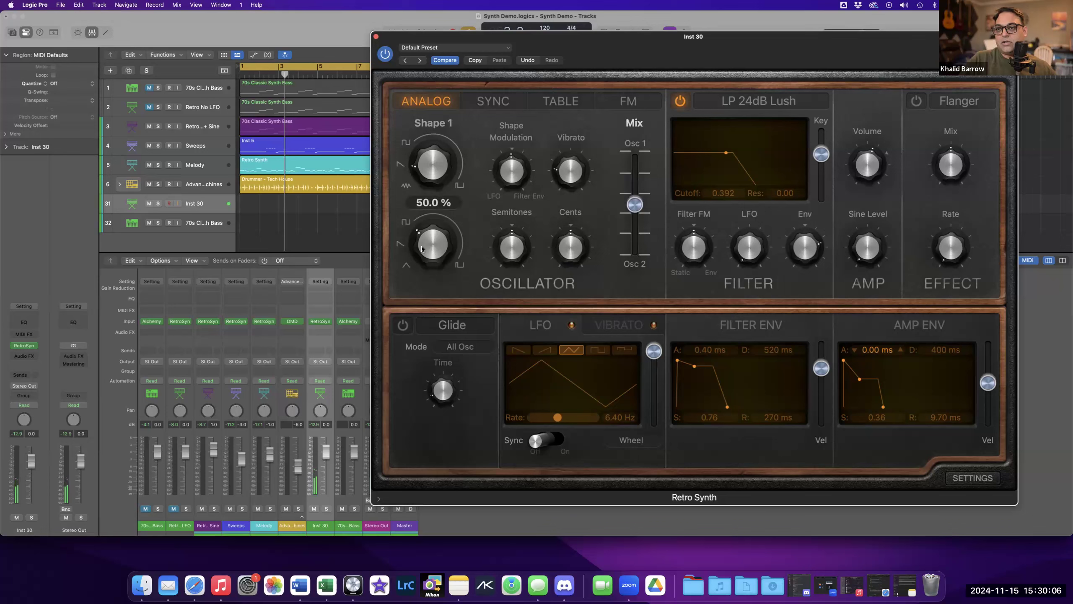
Turn the Shape 2 knob to change Osc 2's waveform.
left_click_drag(419, 245, 425, 290)
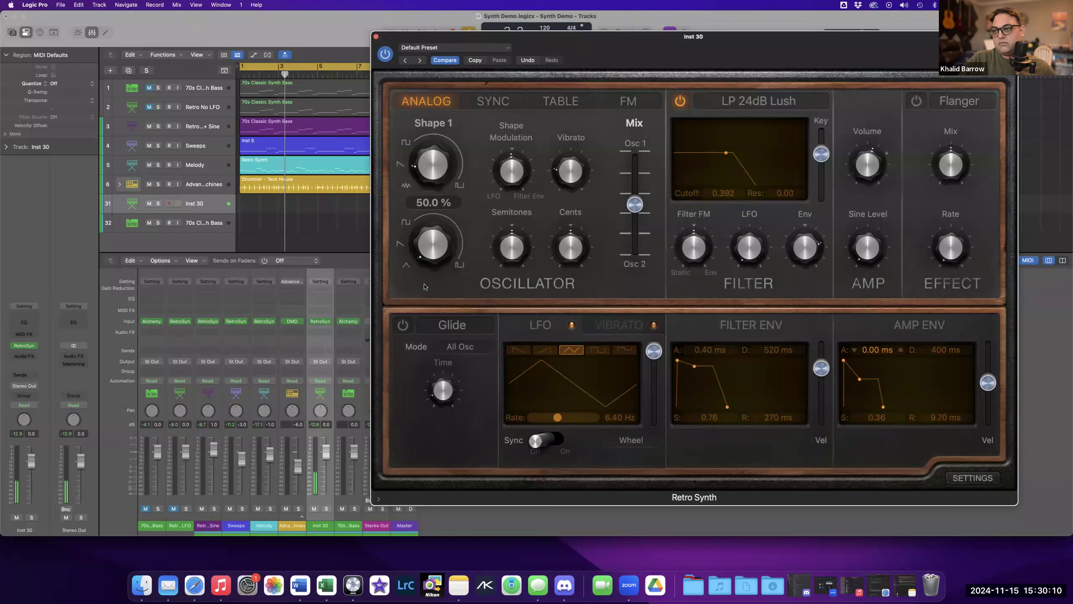
mouse_move(866, 154)
mouse_move(413, 246)
left_click_drag(412, 245, 437, 260)
left_click_drag(430, 233, 430, 276)
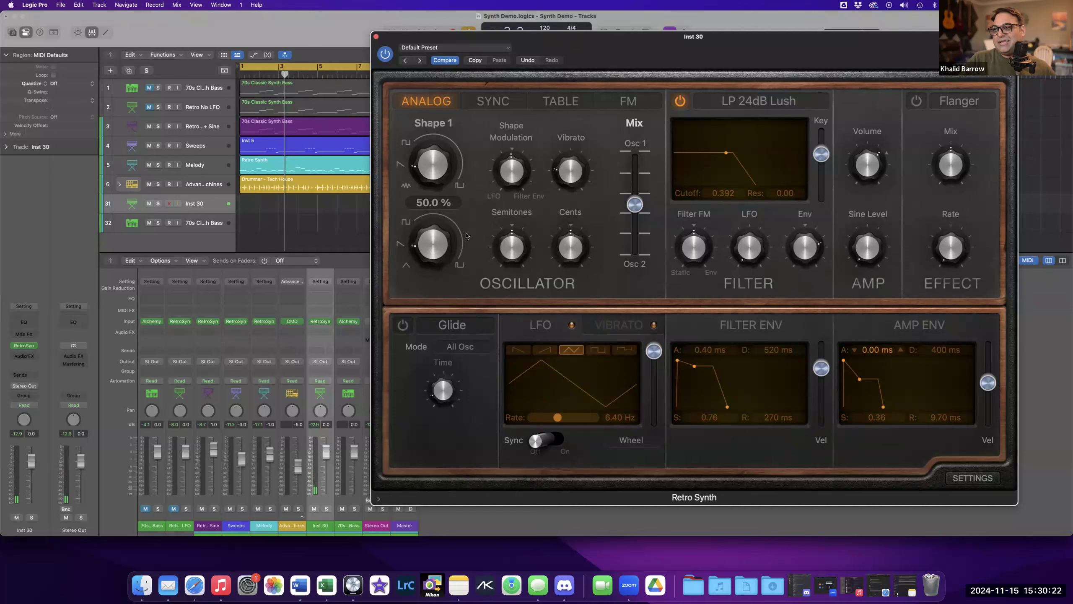
mouse_move(636, 206)
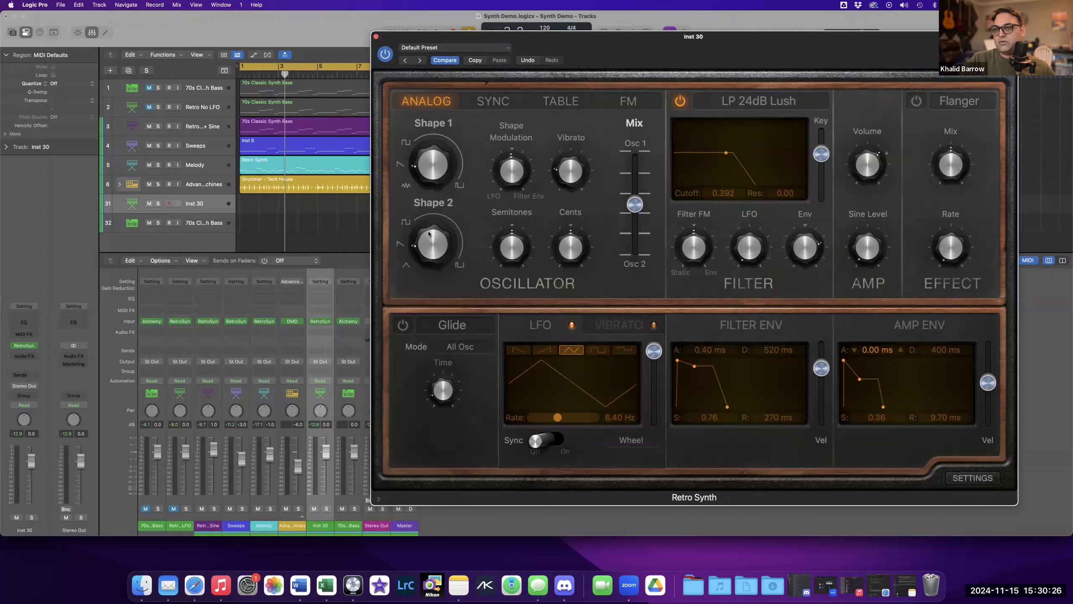
Raise the amp envelope sustain to 0.86 with a 460 ms decay.
left_click_drag(860, 379, 860, 363)
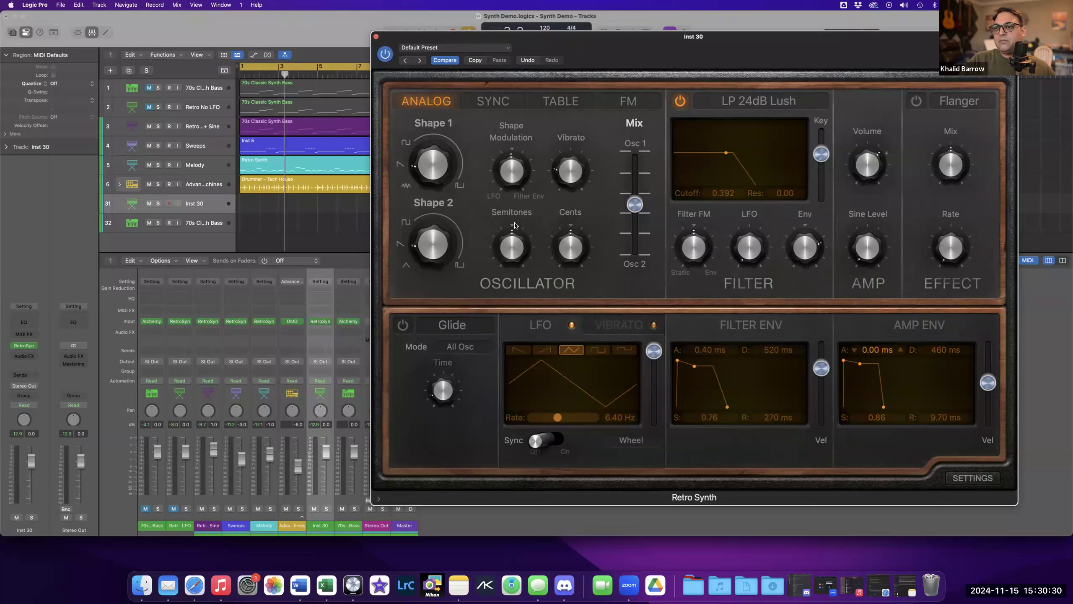
mouse_move(514, 229)
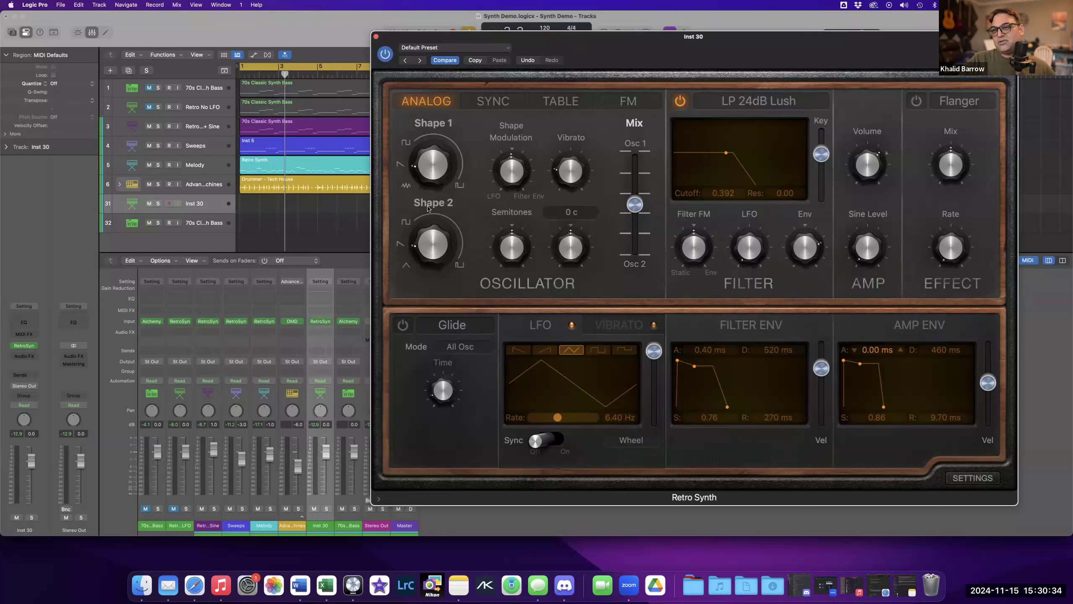
Detune Osc 2 to -7 semitones and -12 cents.
mouse_move(420, 230)
left_mouse_down()
mouse_move(419, 218)
mouse_move(420, 233)
left_mouse_up()
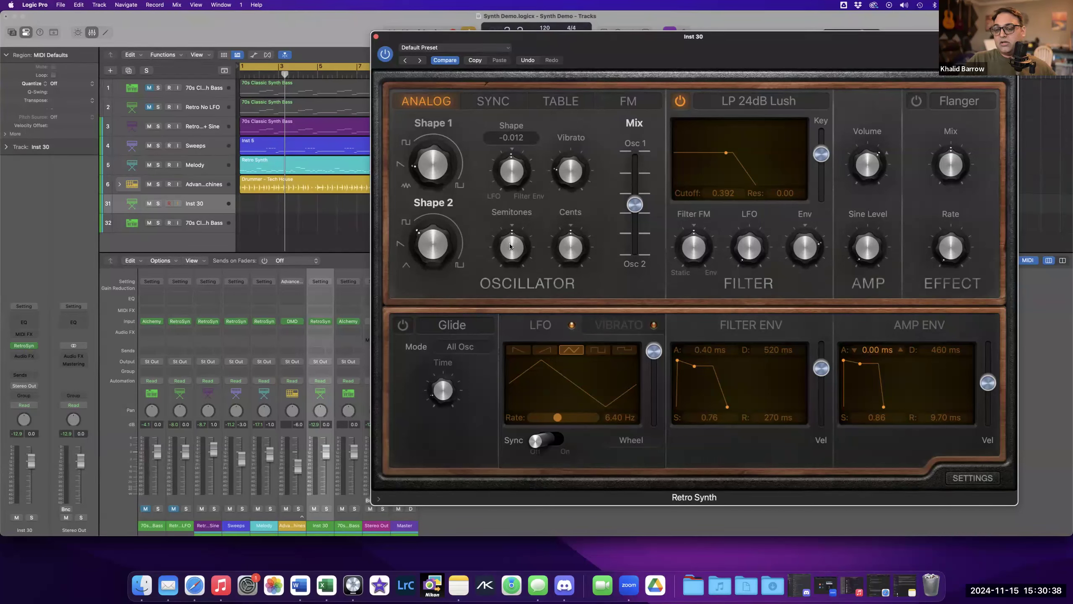
mouse_move(556, 253)
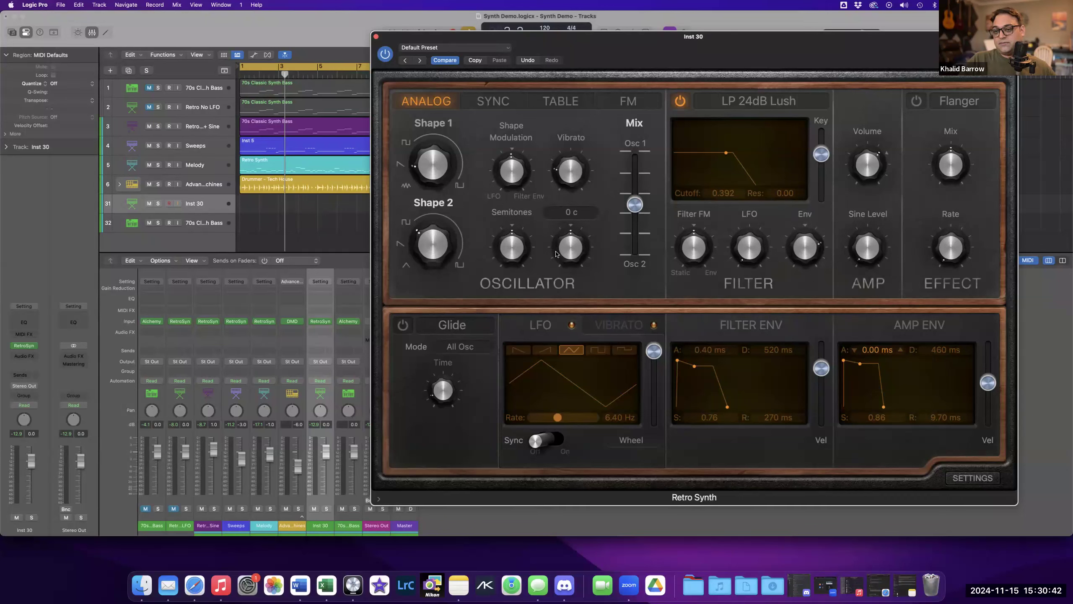
mouse_move(522, 248)
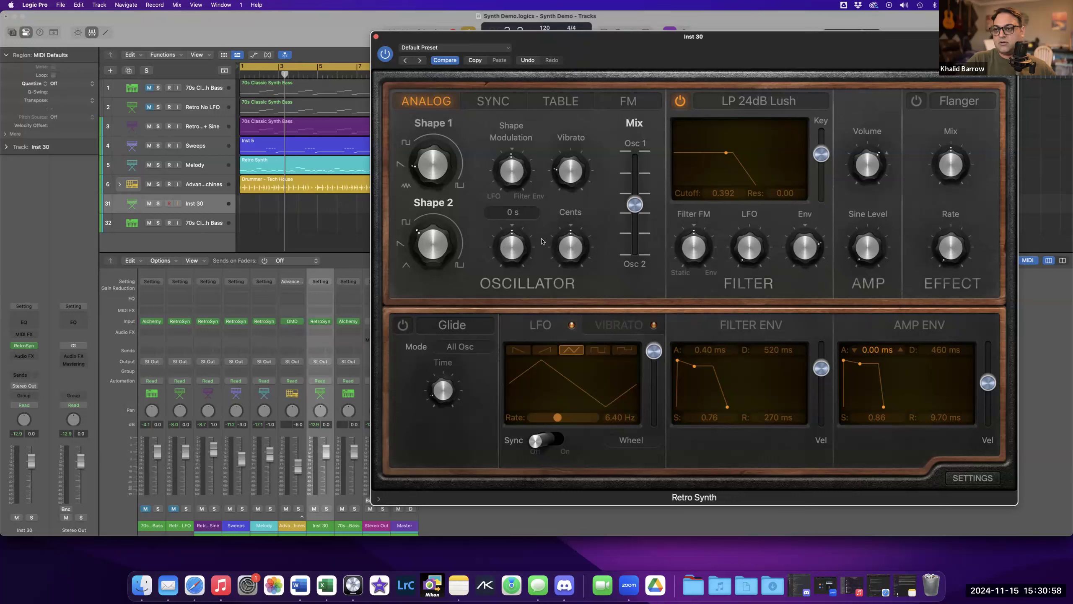
left_click_drag(513, 246, 511, 263)
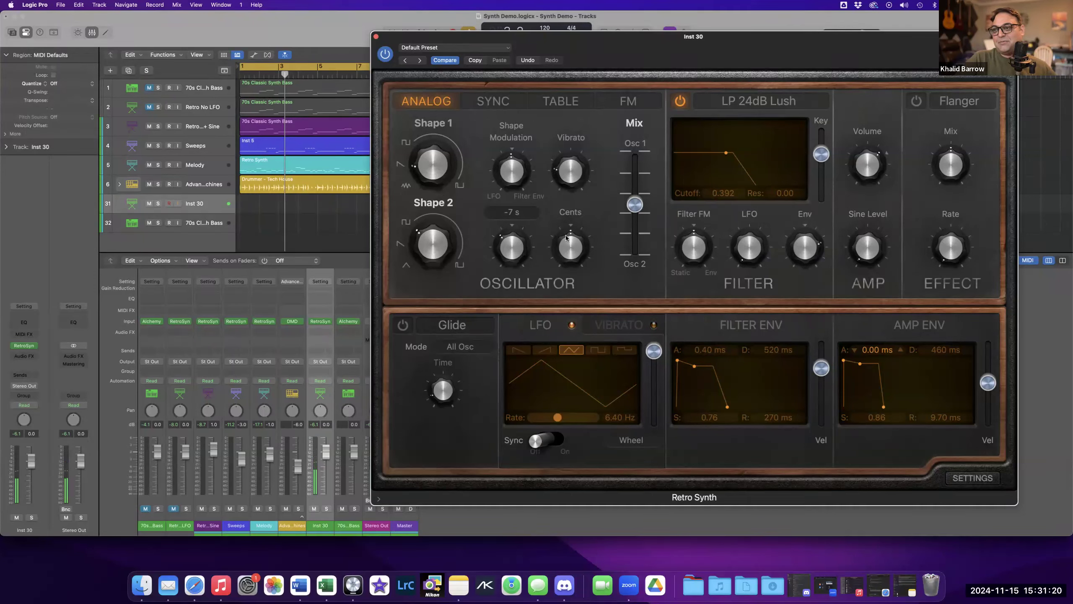
mouse_move(516, 235)
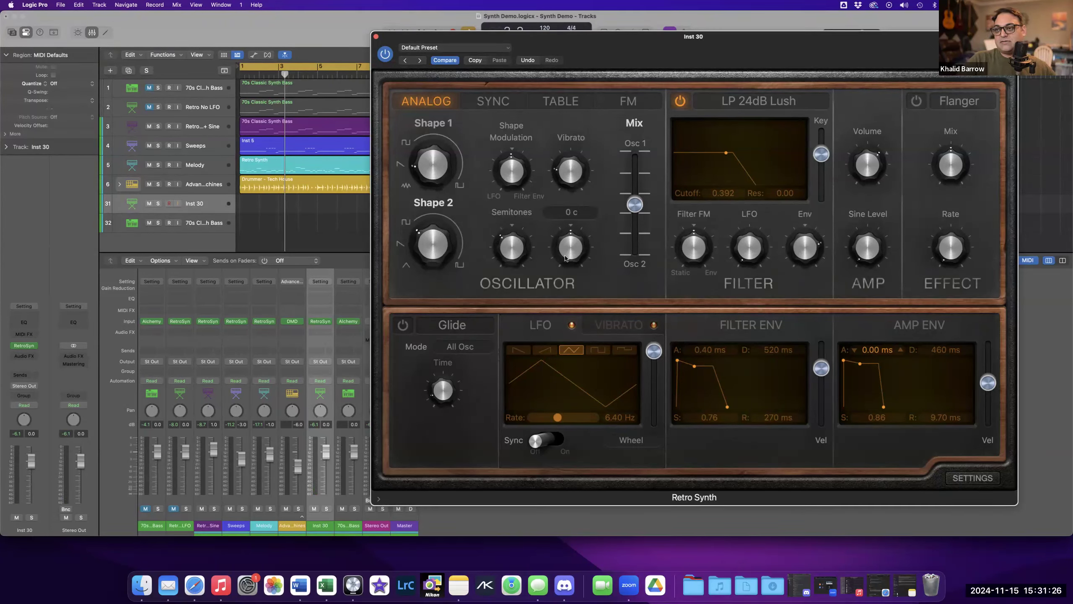
left_click_drag(565, 258, 560, 274)
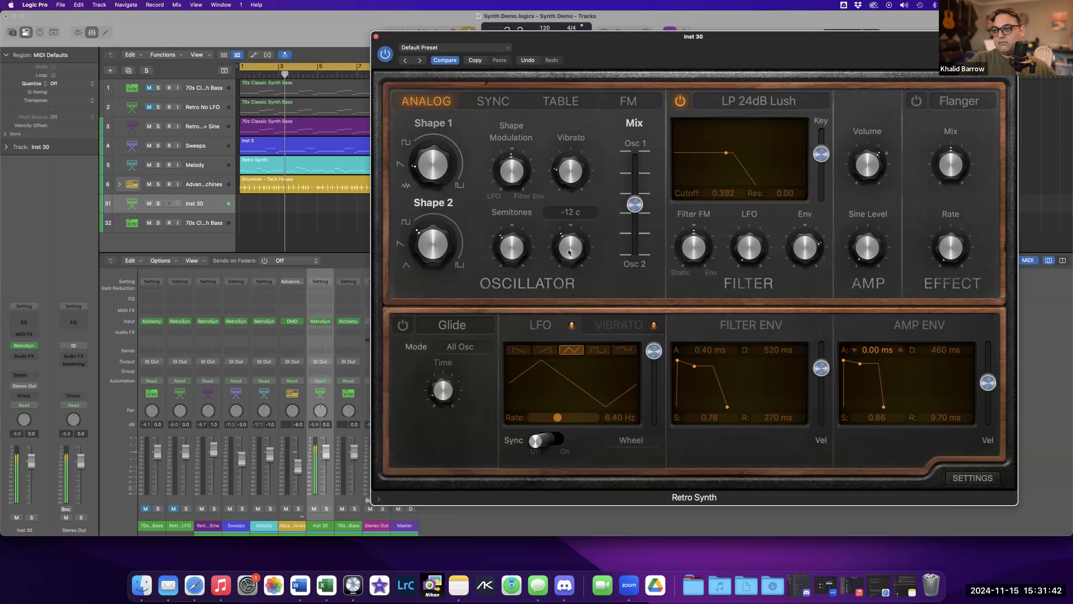
mouse_move(576, 192)
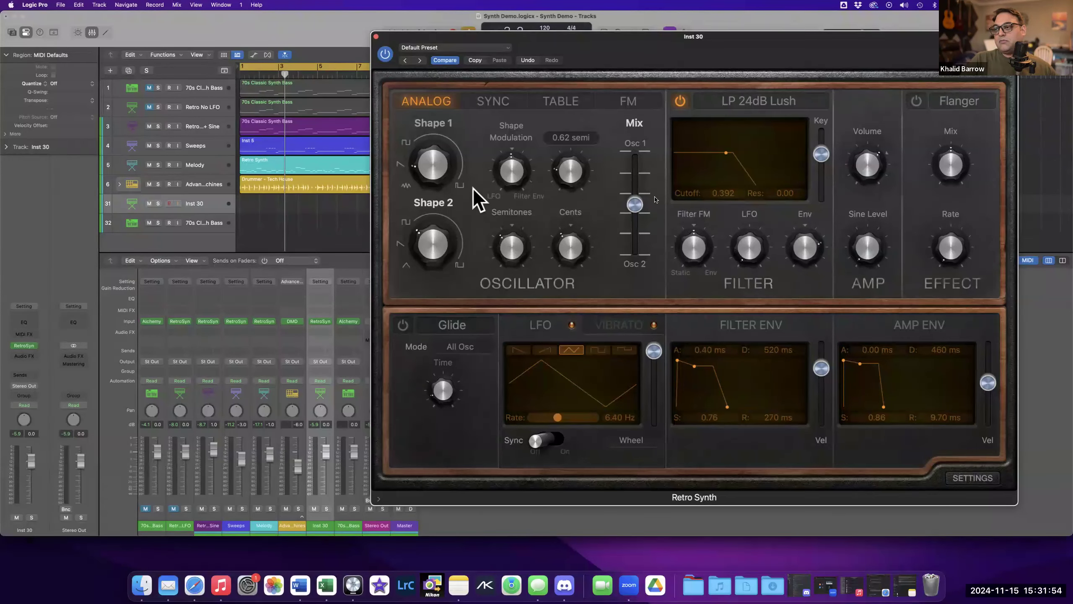
Try lengthening the amp envelope attack up to 1500 ms, then return it to 0 ms.
mouse_move(845, 365)
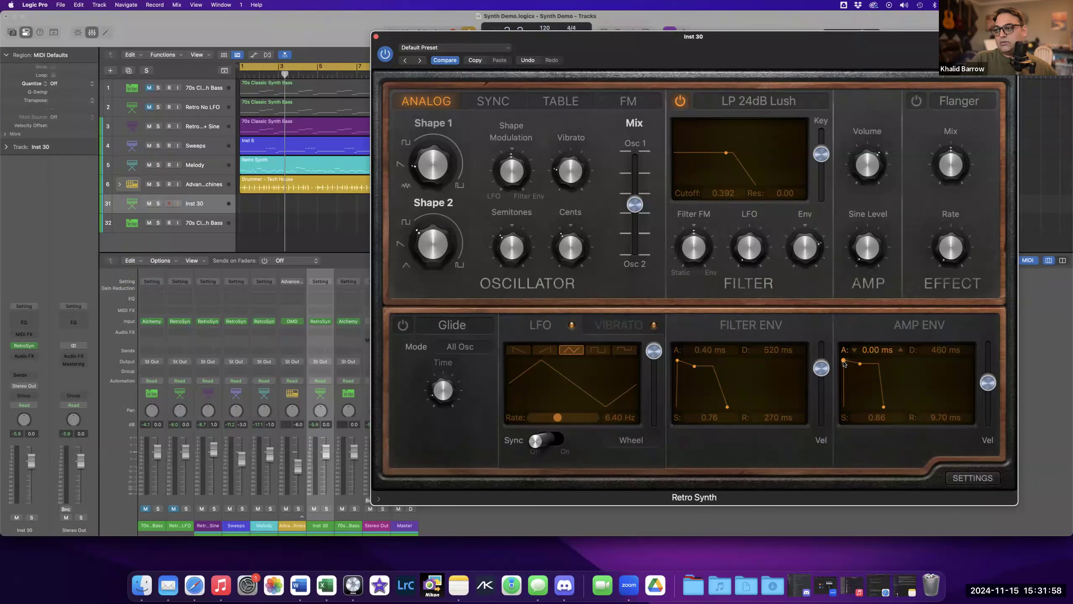
left_click_drag(845, 365, 846, 355)
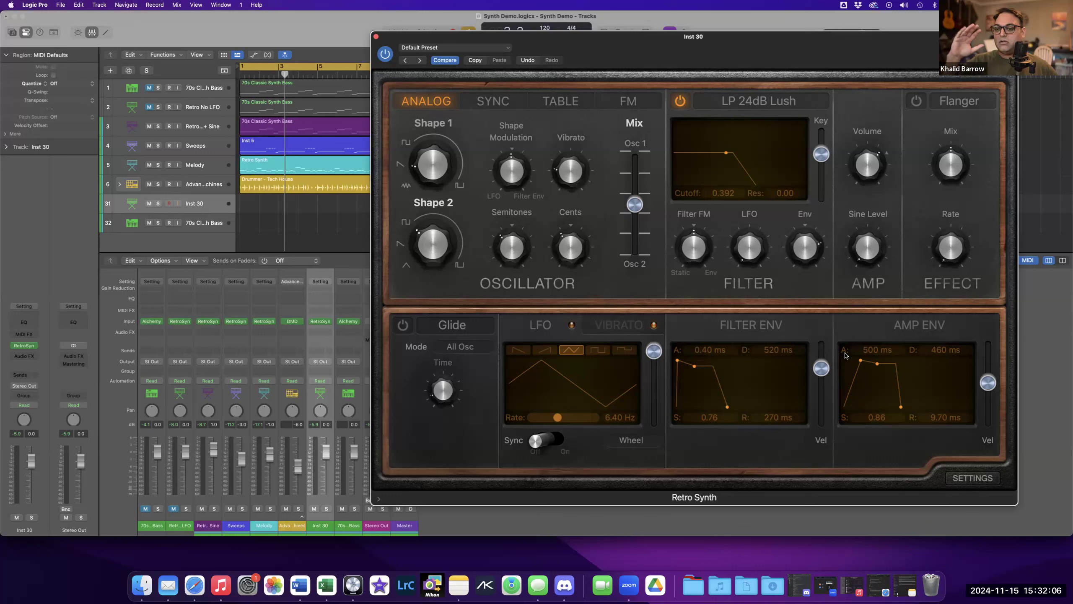
left_click_drag(865, 362, 869, 362)
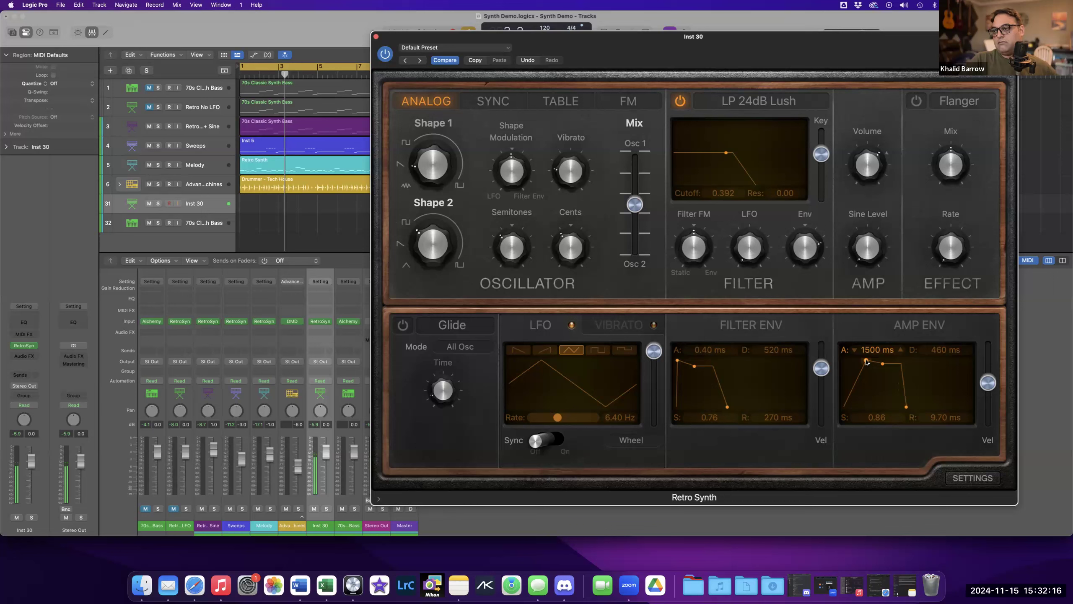
left_click_drag(863, 361, 824, 359)
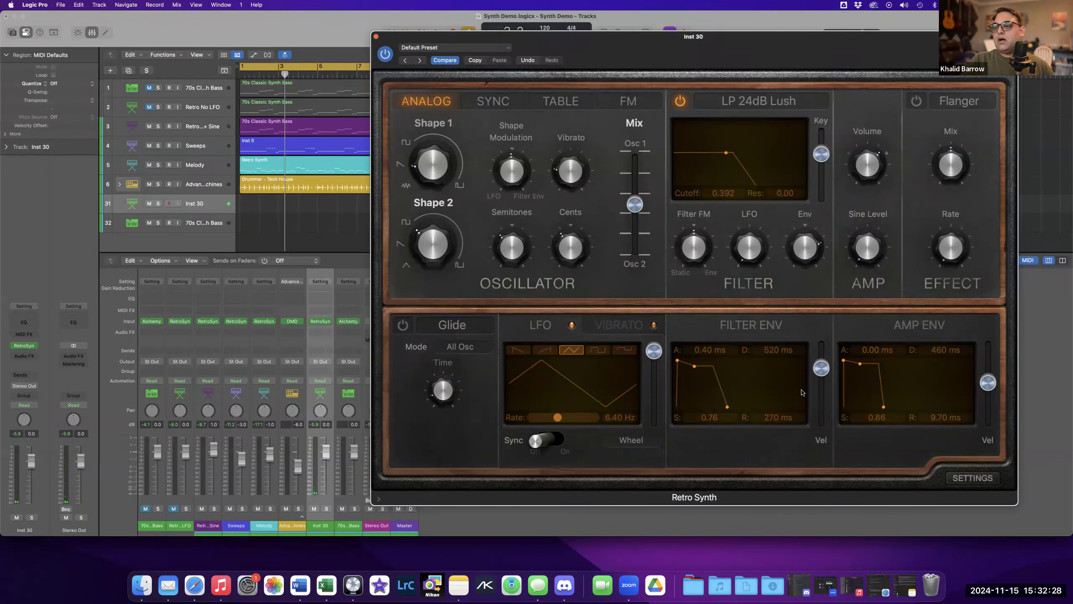
Set the amp envelope release to 1.20 ms.
left_click_drag(885, 410, 904, 410)
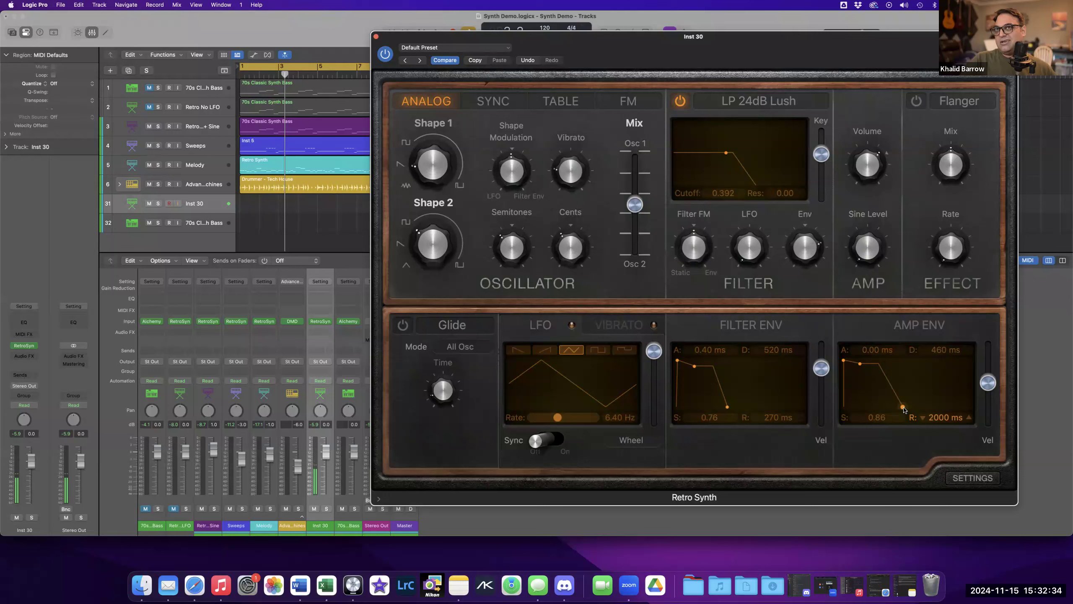
left_click_drag(894, 410, 870, 409)
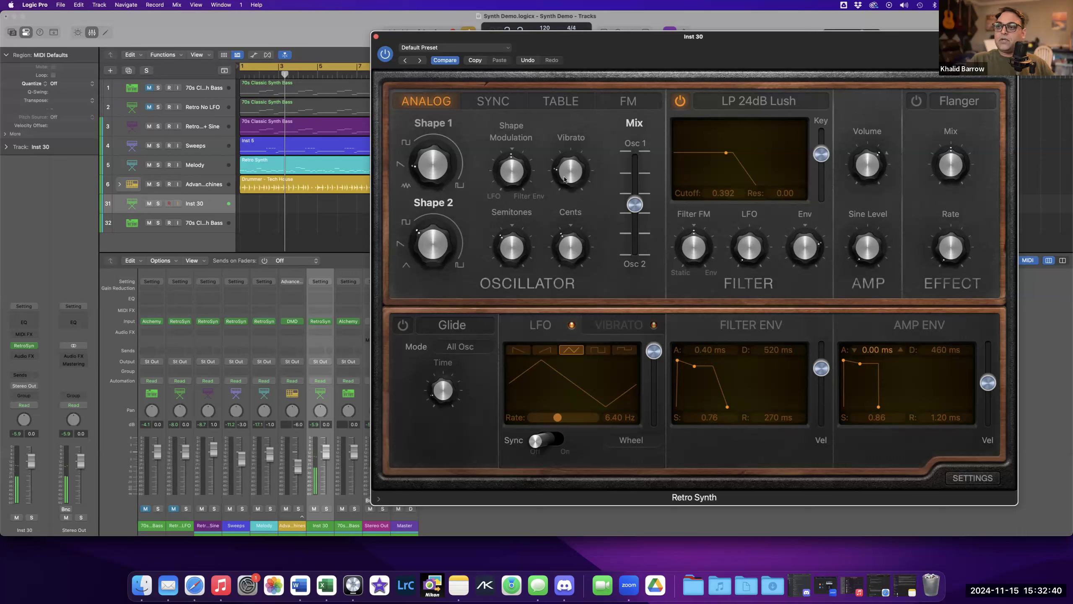
mouse_move(523, 192)
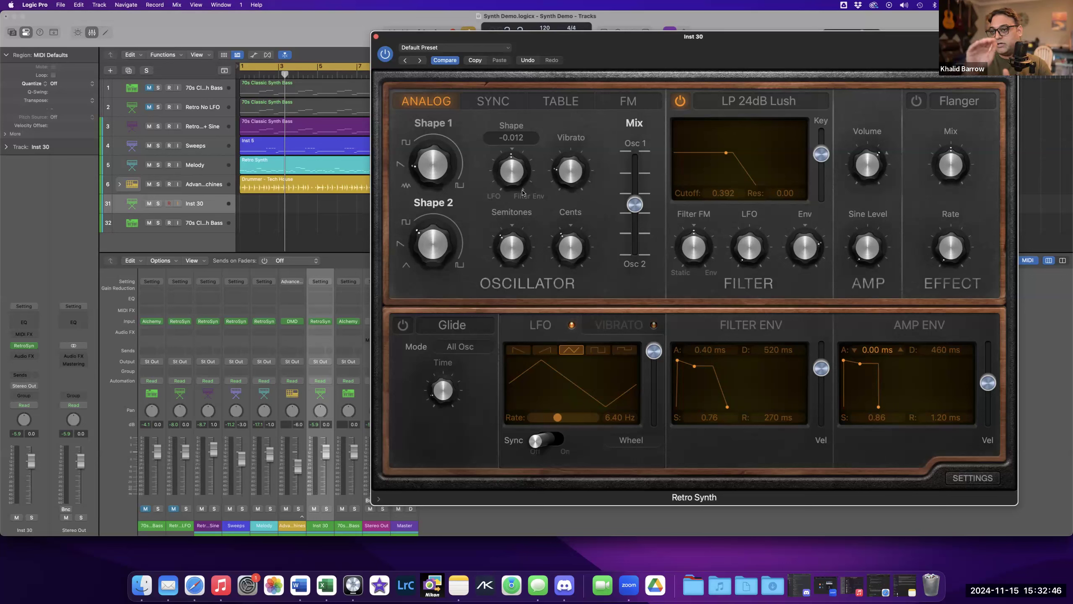
Restart playback from the beginning of the project and raise the filter cutoff to 0.552.
left_click(122, 579)
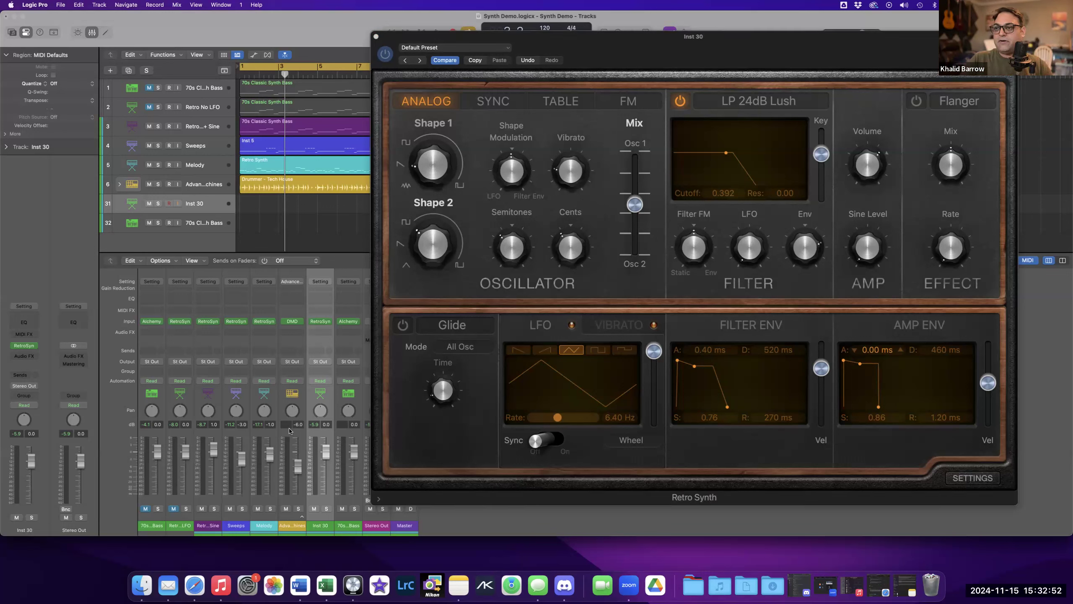
mouse_move(638, 249)
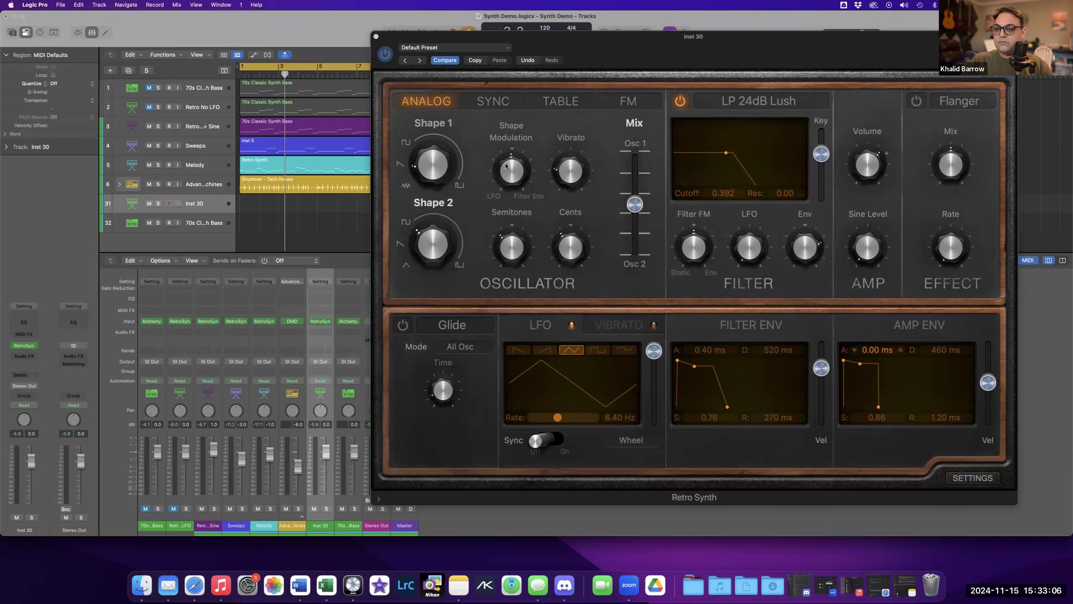
left_click(339, 36)
key("space")
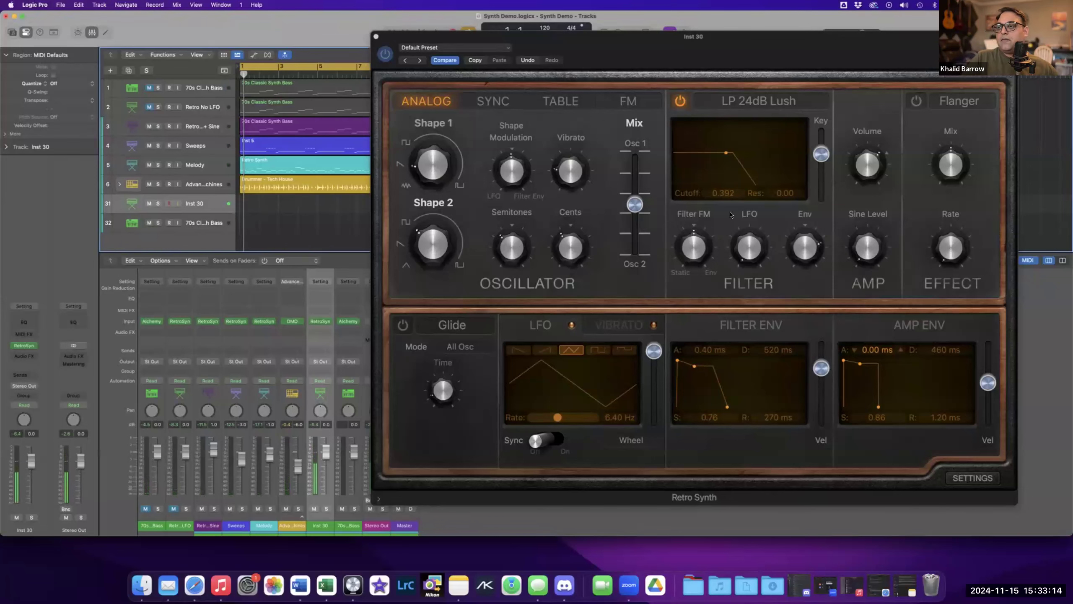
left_click_drag(725, 154, 745, 155)
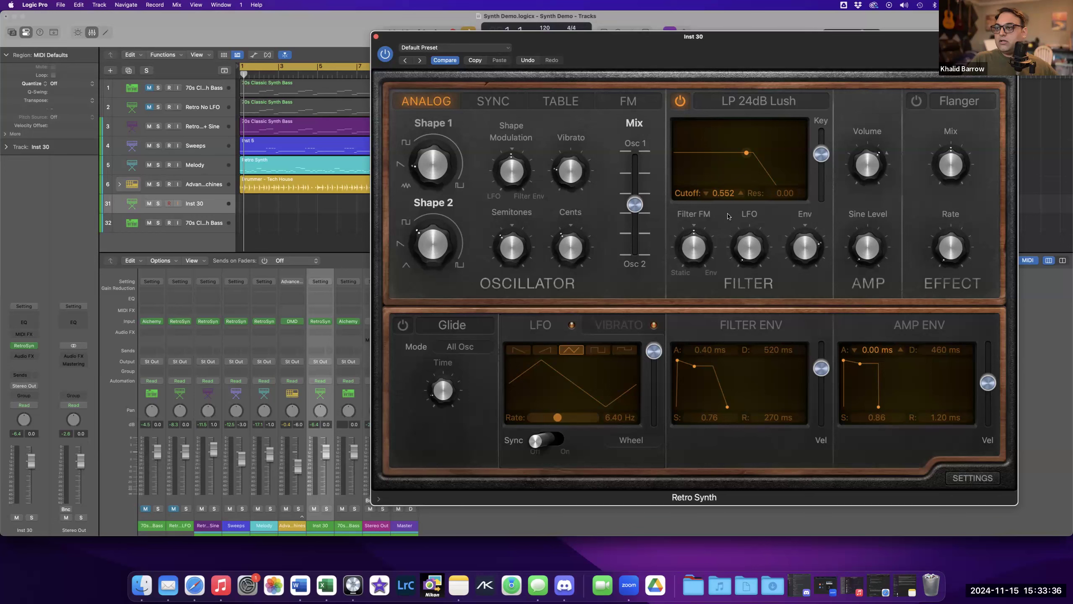
mouse_move(814, 241)
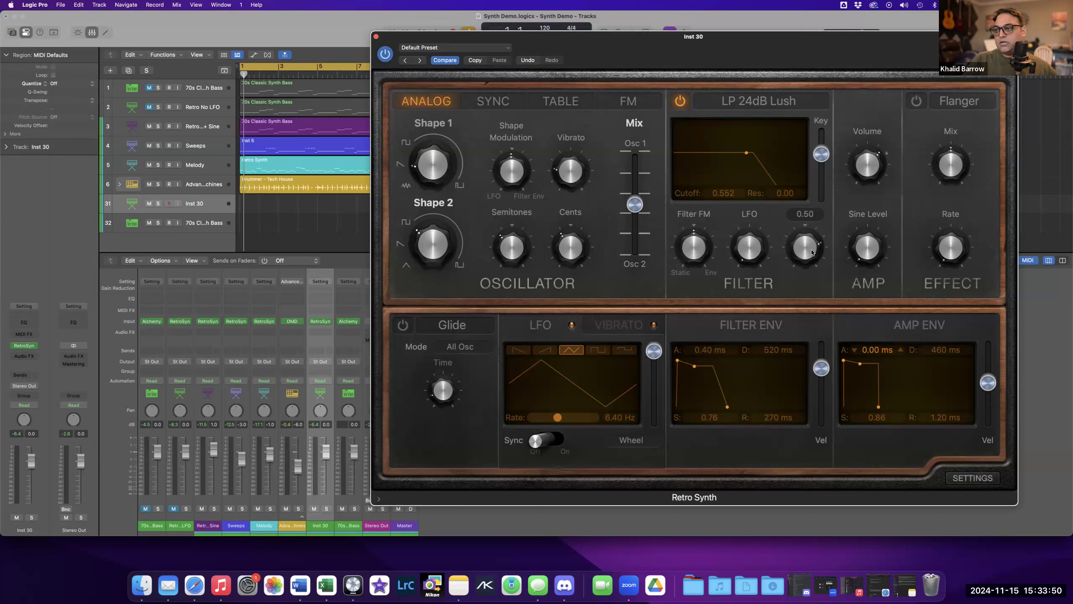
Set the filter envelope attack to 650 ms and the filter Env amount to 0.62.
left_click_drag(807, 250, 806, 278)
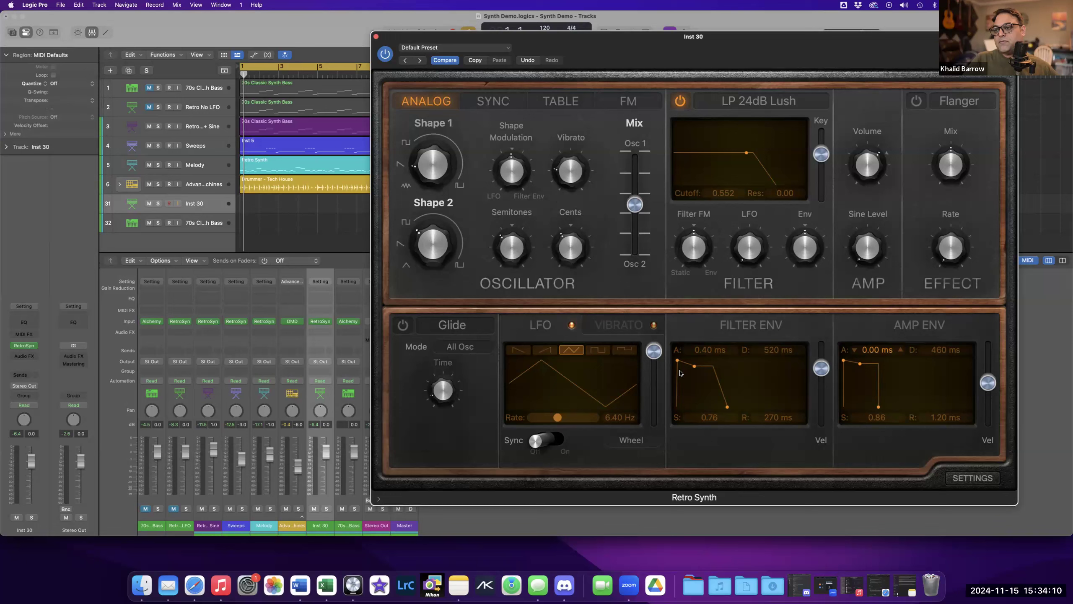
mouse_move(677, 360)
left_mouse_down()
mouse_move(702, 361)
mouse_move(694, 363)
left_mouse_up()
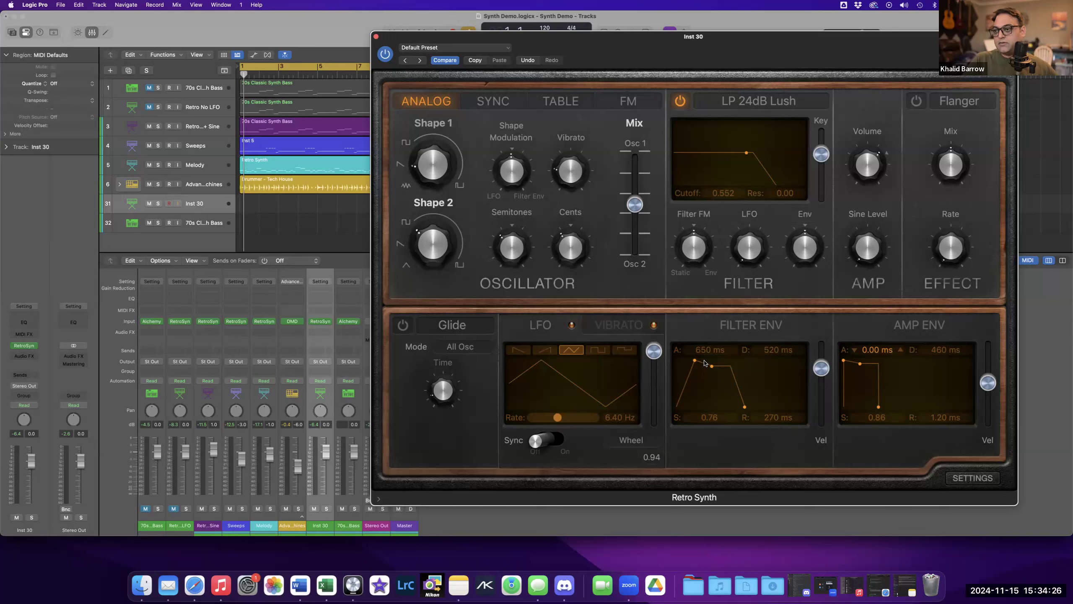
mouse_move(797, 247)
left_click_drag(796, 246, 800, 218)
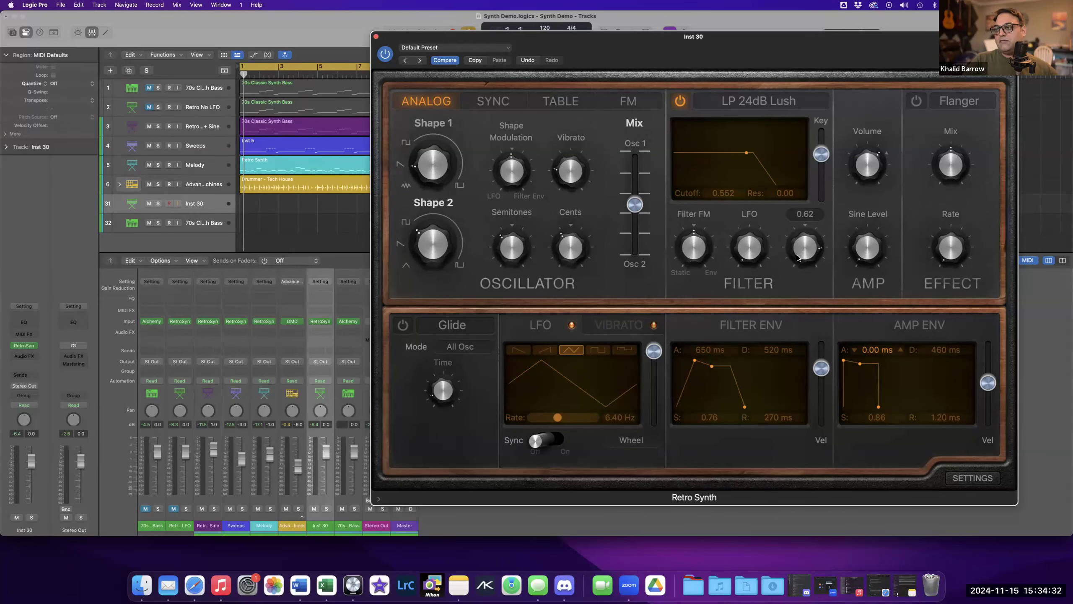
Reshape the filter envelope to a 10.0 s attack, 300 ms decay, 1.00 sustain and 1.00 ms release.
mouse_move(700, 349)
left_mouse_down()
mouse_move(702, 369)
mouse_move(692, 360)
left_mouse_up()
left_click_drag(723, 407, 702, 408)
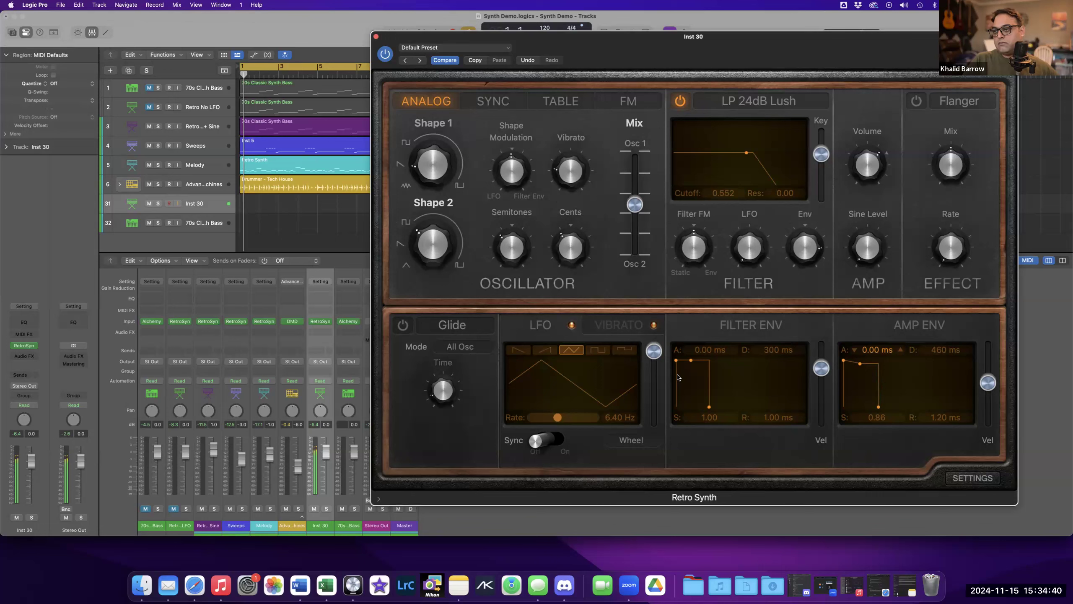
left_click_drag(677, 362, 719, 365)
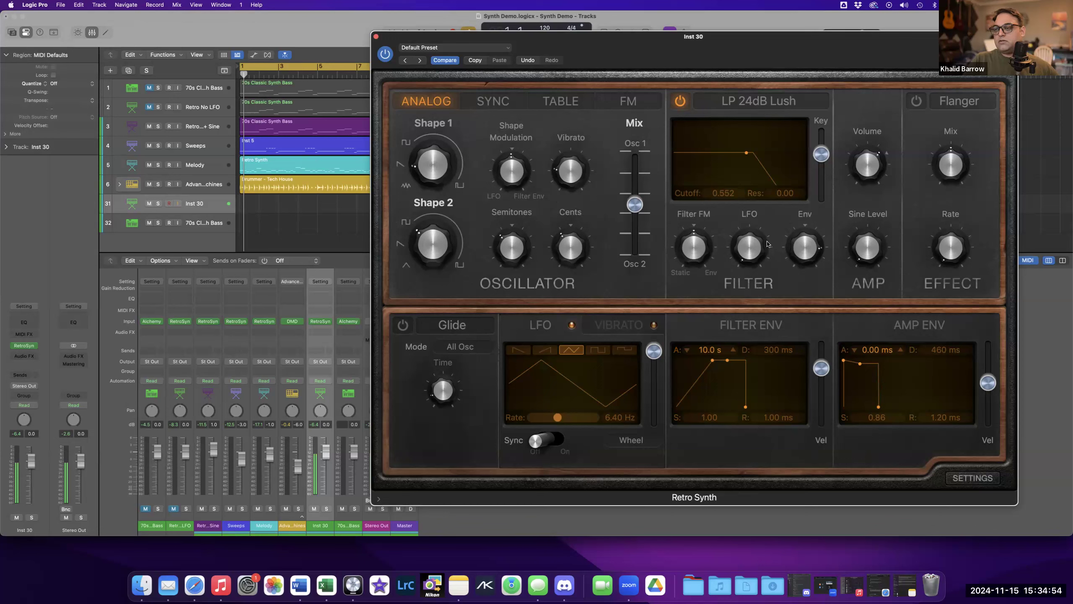
Sweep the filter Env amount knob down and back up.
mouse_move(803, 244)
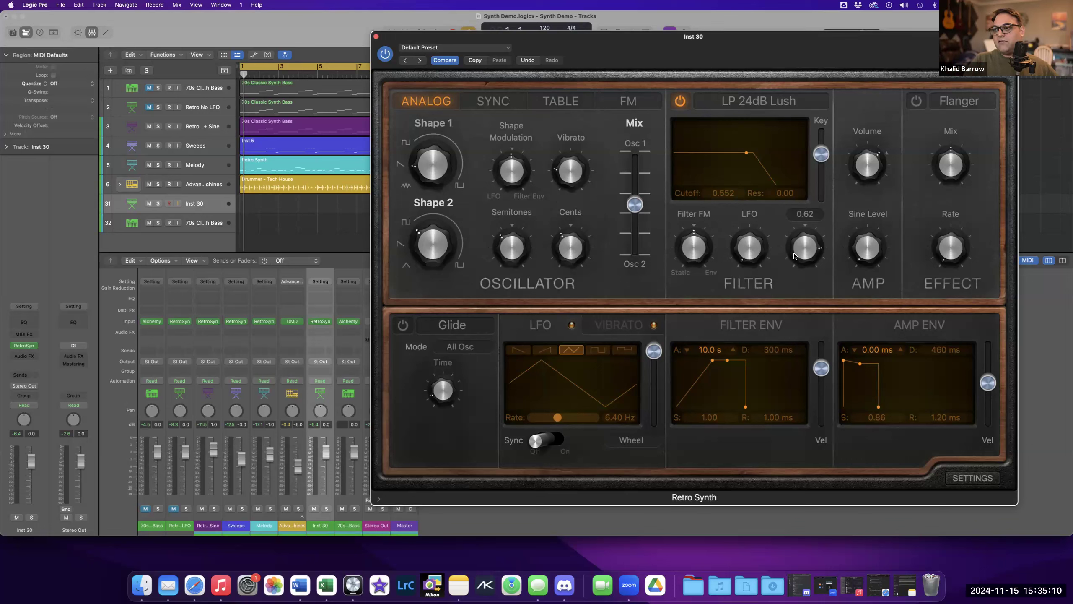
left_click_drag(795, 263, 795, 285)
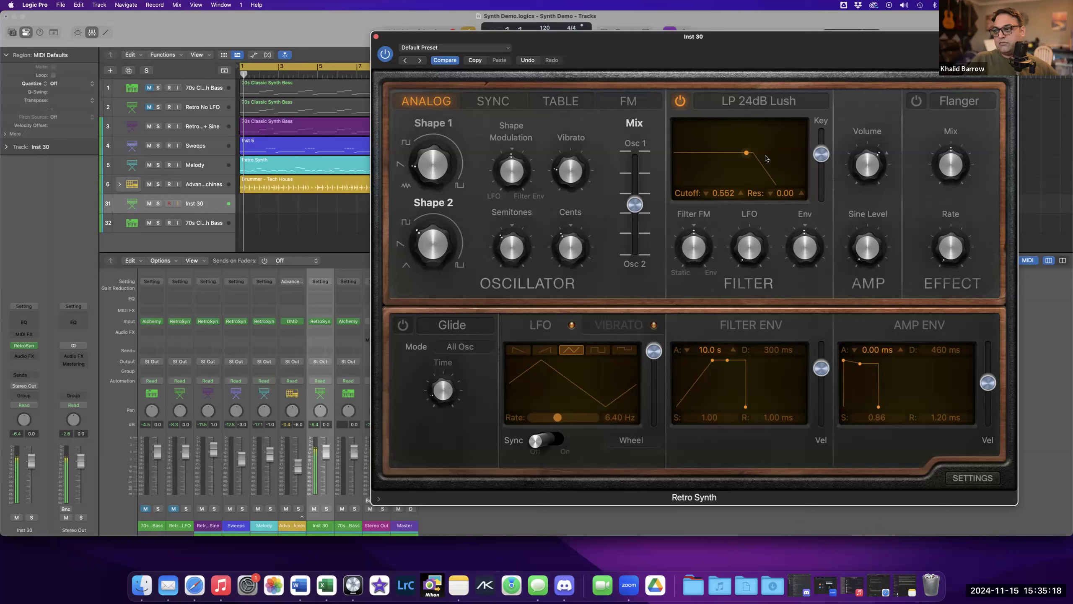
left_click_drag(805, 252, 803, 224)
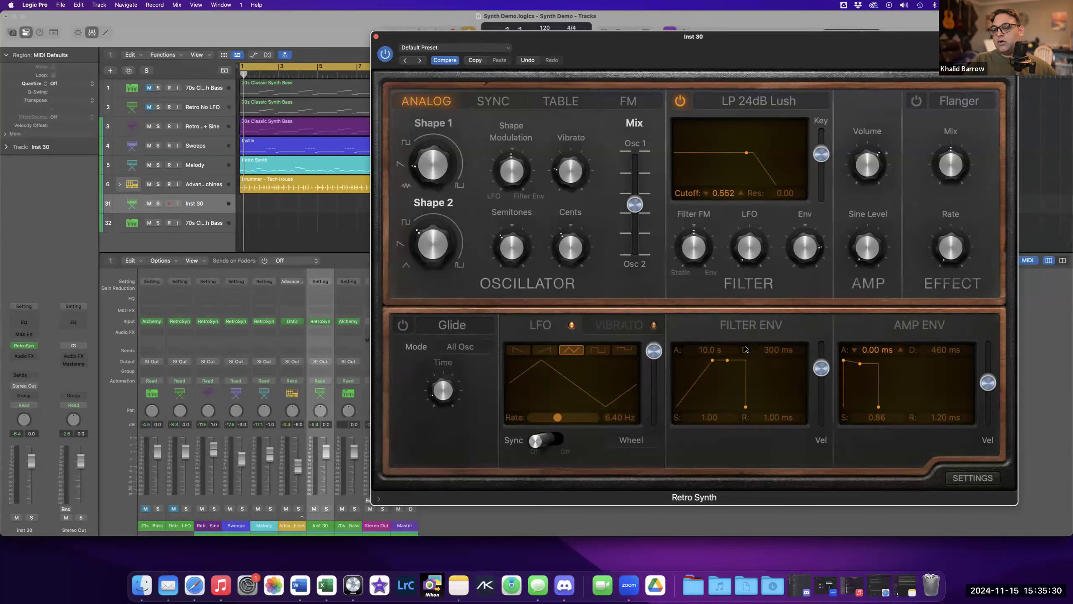
Set the filter envelope attack to 610 ms, decay to 260 ms and sustain to 0.19.
left_click_drag(712, 360, 696, 363)
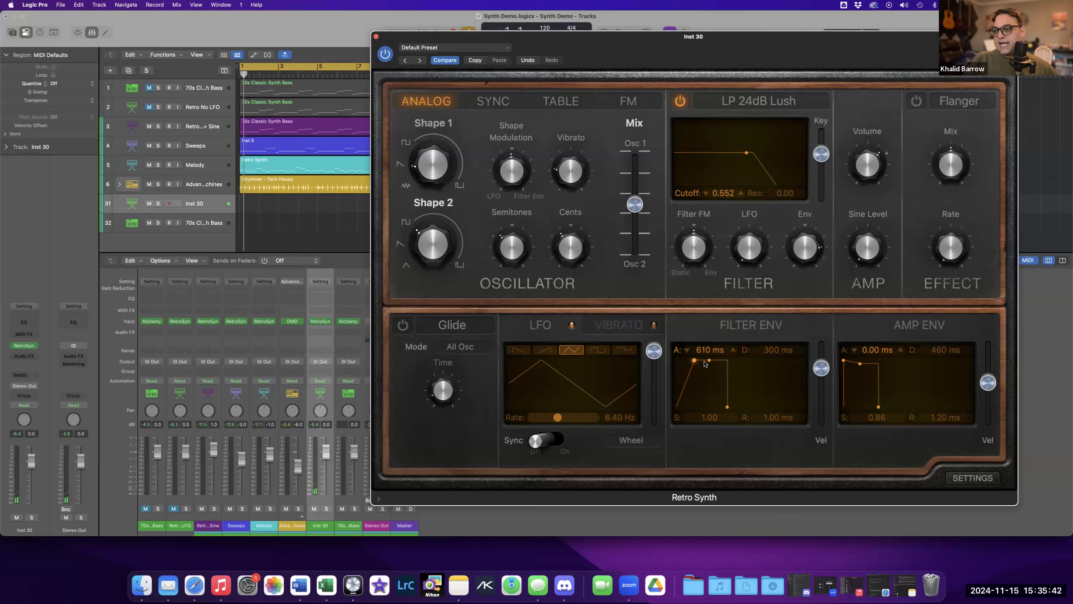
left_click_drag(709, 361, 710, 390)
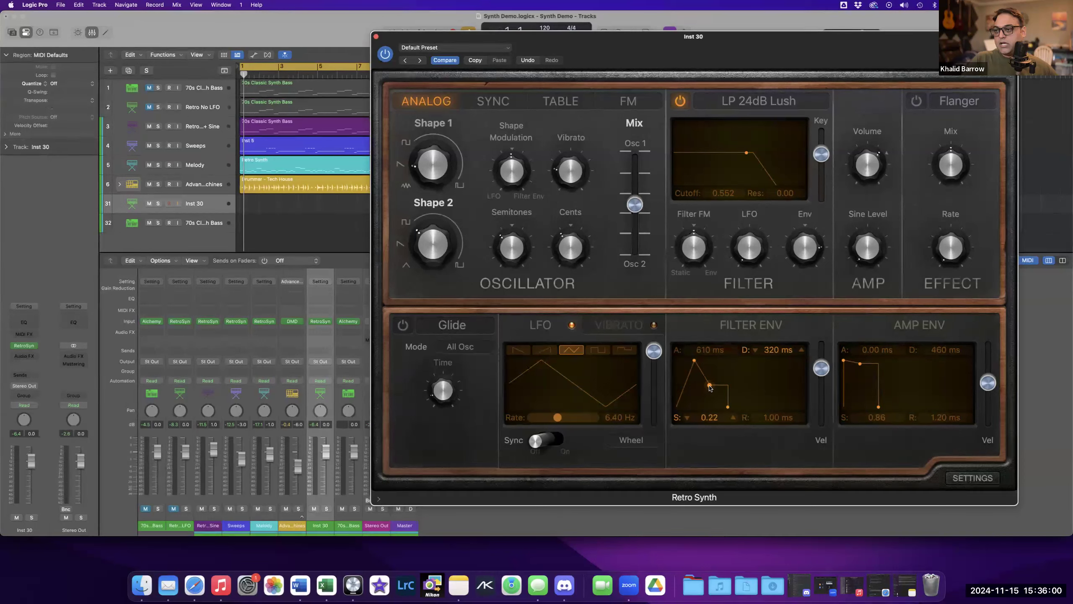
left_click_drag(710, 388, 709, 389)
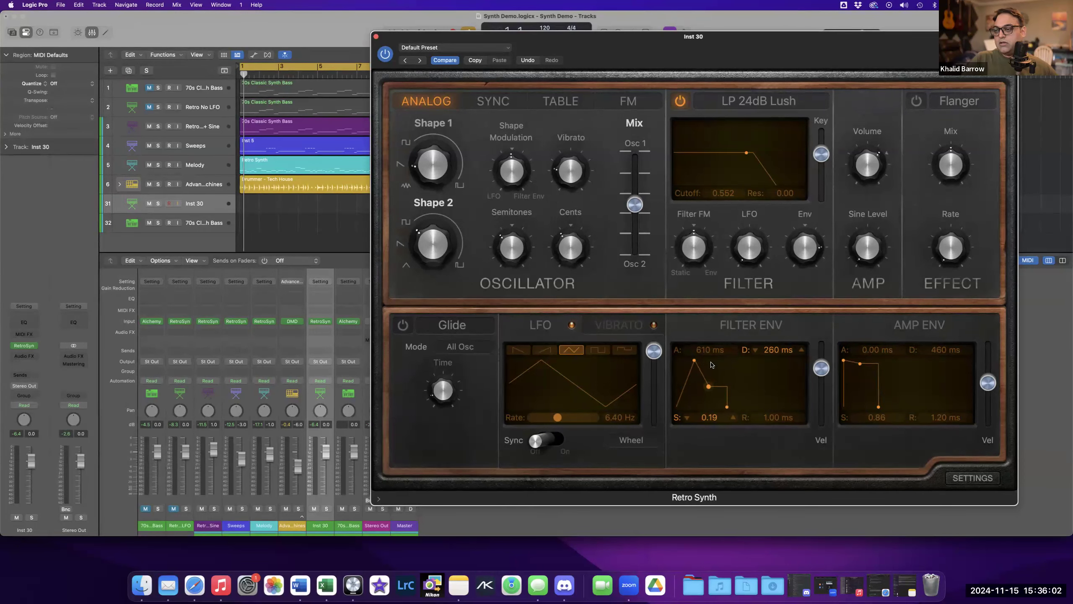
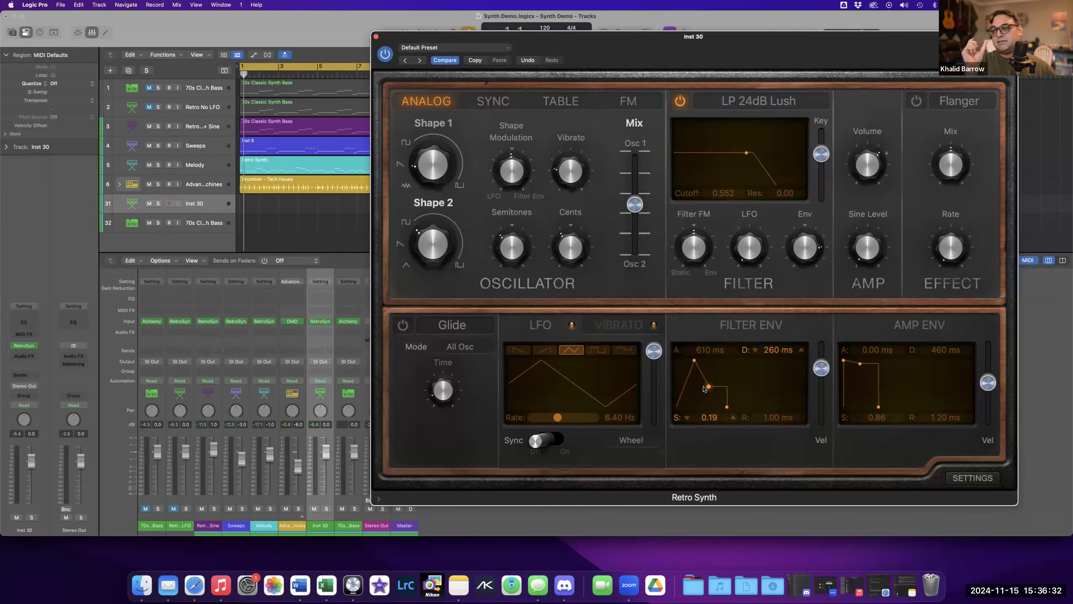
Set the filter envelope decay to 4500 ms and sustain to 0.11, and try longer release times on both envelopes.
left_click_drag(709, 388, 726, 396)
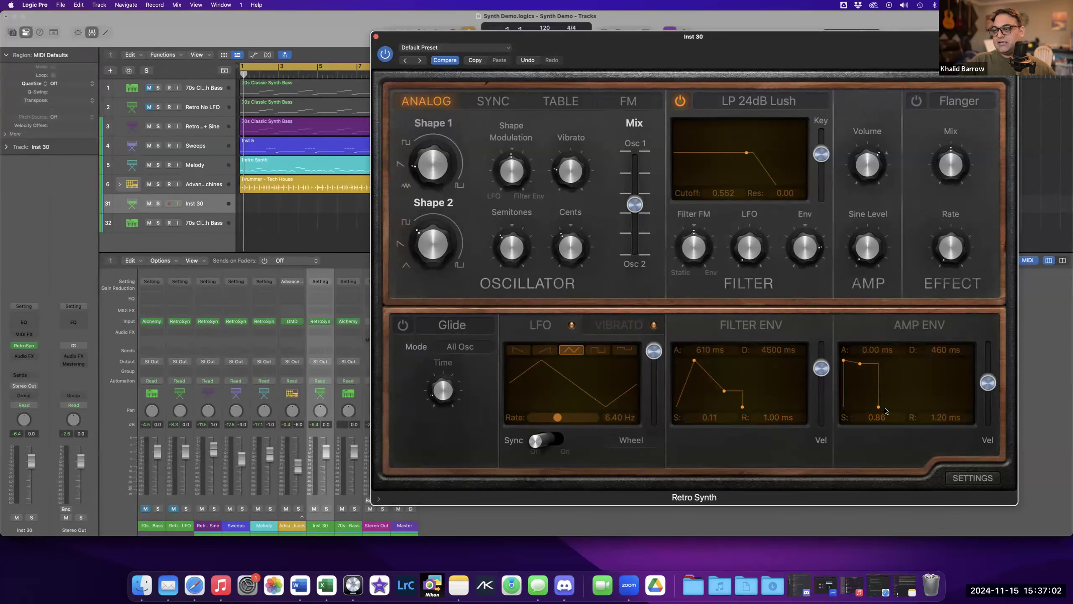
left_click_drag(879, 408, 902, 408)
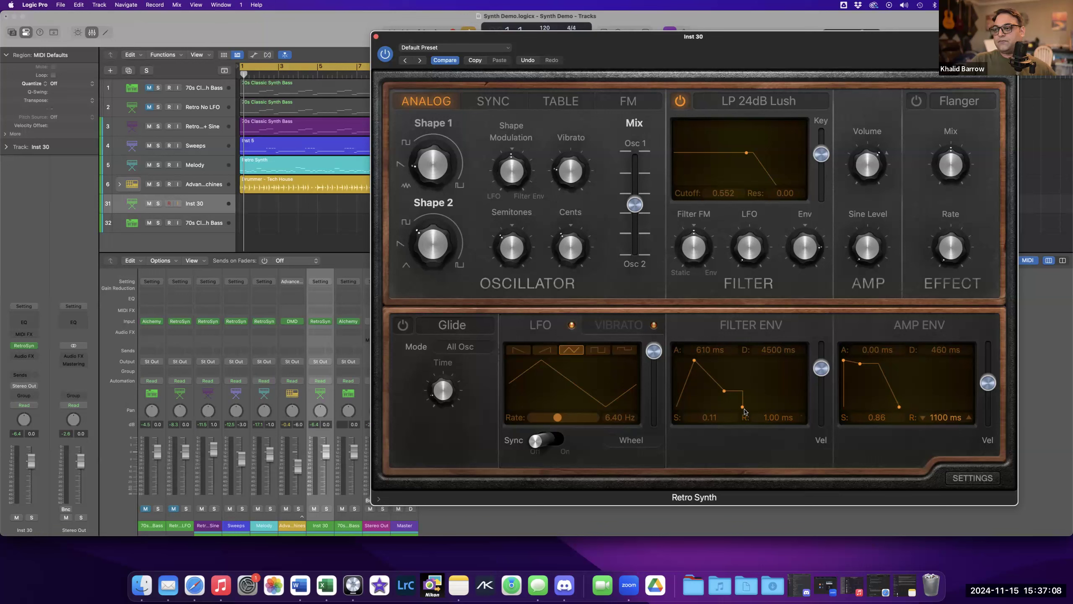
left_click_drag(743, 409, 758, 410)
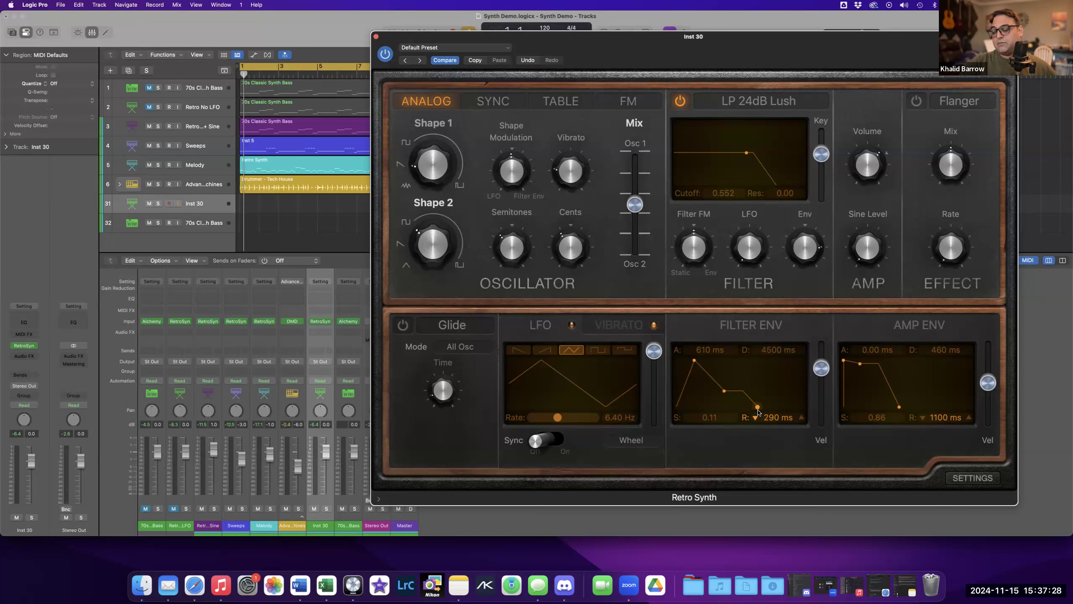
left_click_drag(757, 407, 743, 406)
left_click_drag(898, 409, 878, 410)
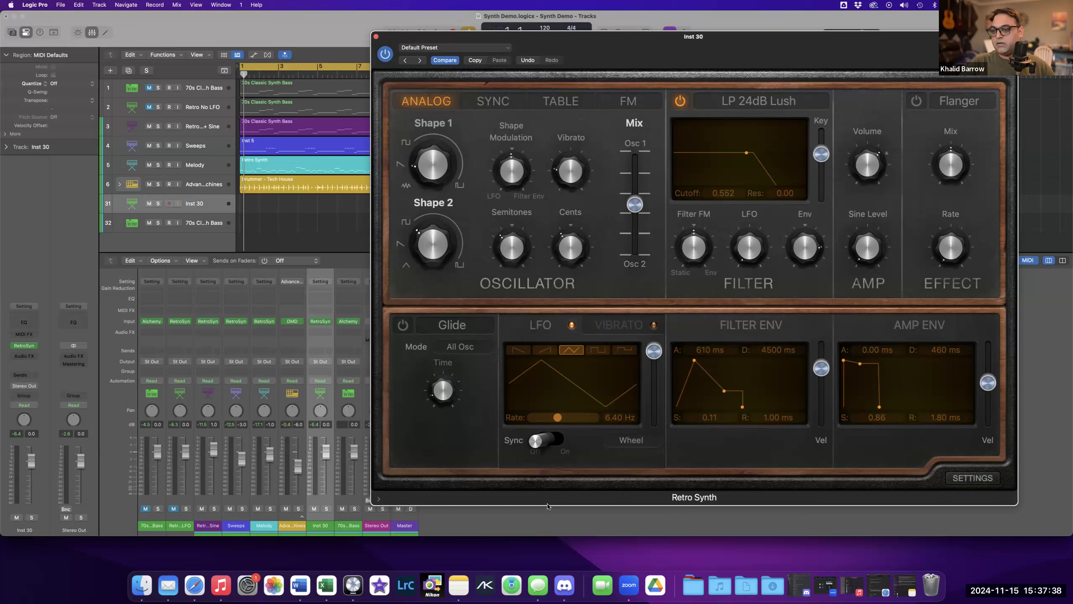
Insert a Channel EQ audio effect on the Inst 30 channel strip.
left_click(712, 576)
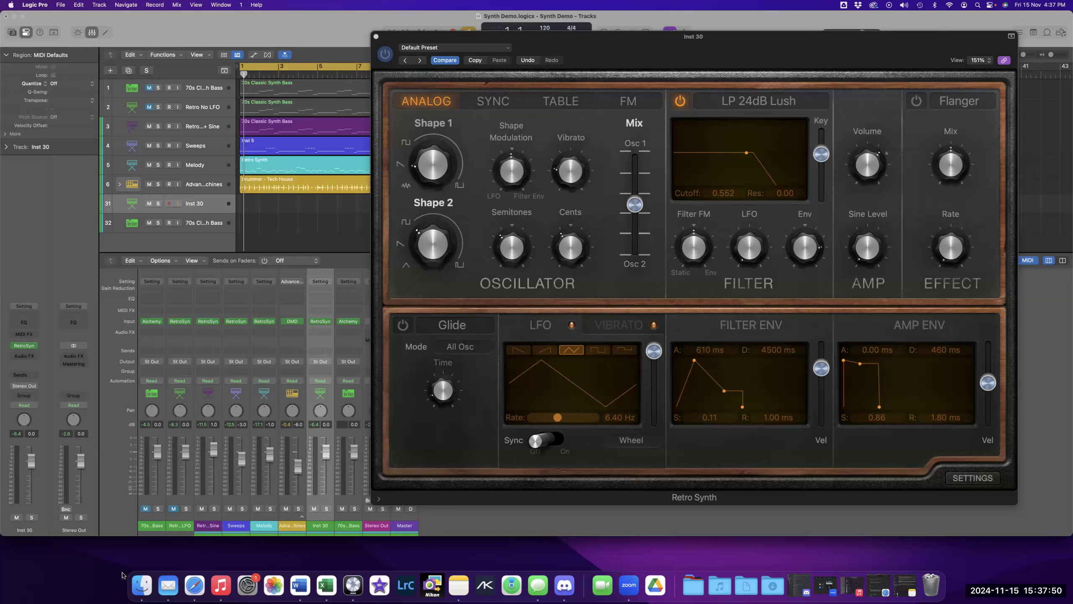
left_click_drag(808, 64, 864, 104)
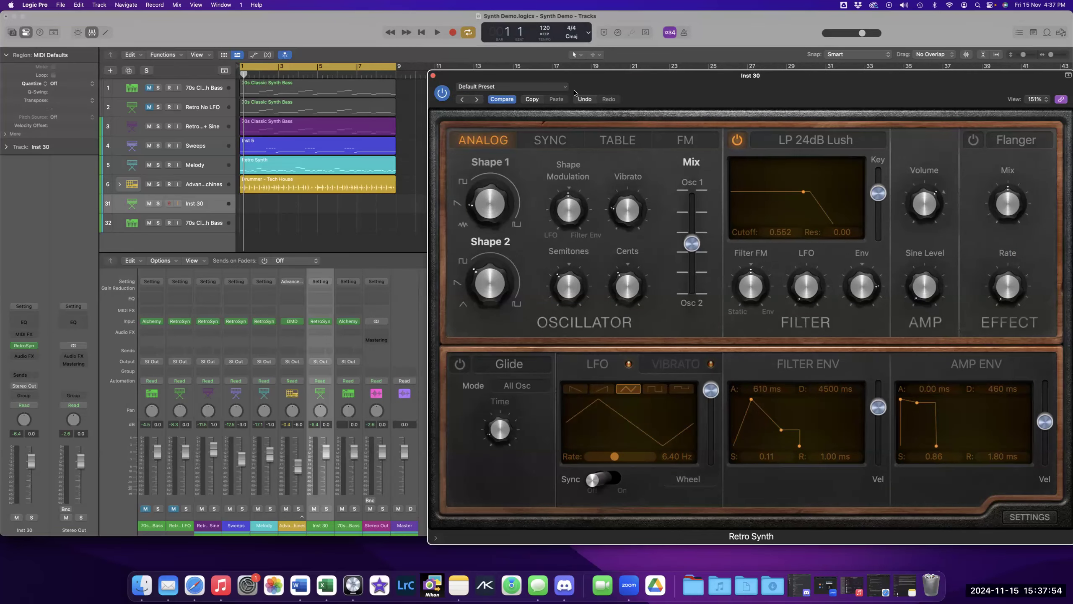
left_click_drag(618, 79, 674, 77)
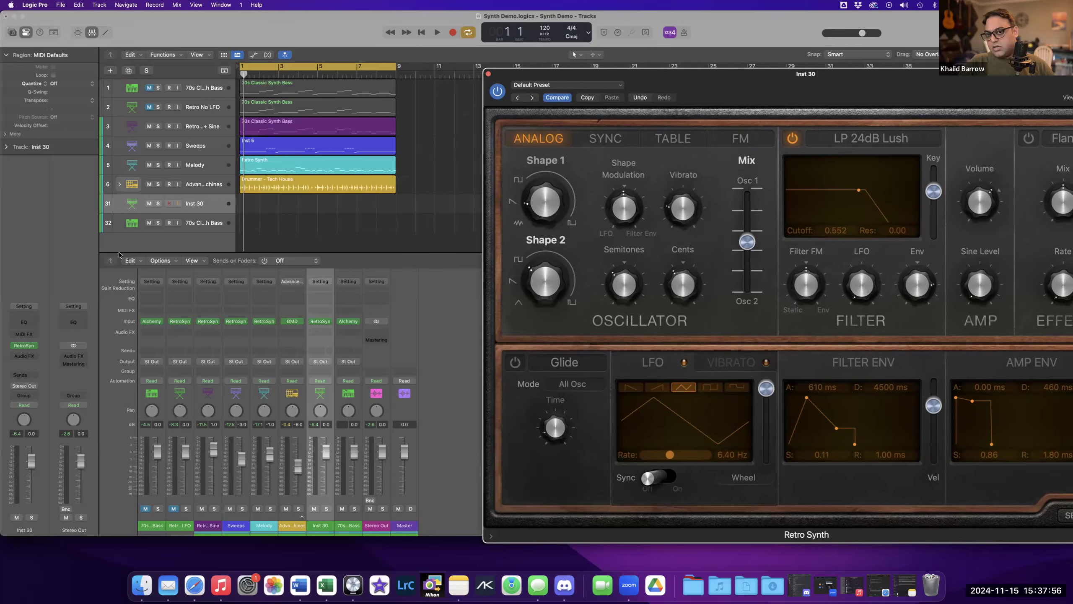
left_click(208, 203)
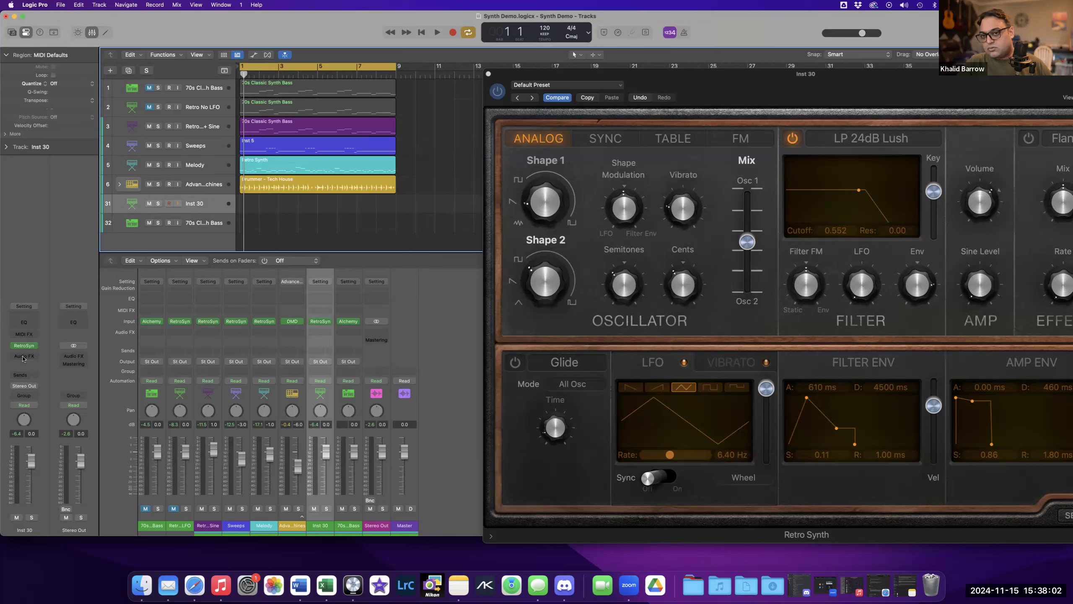
left_click(321, 332)
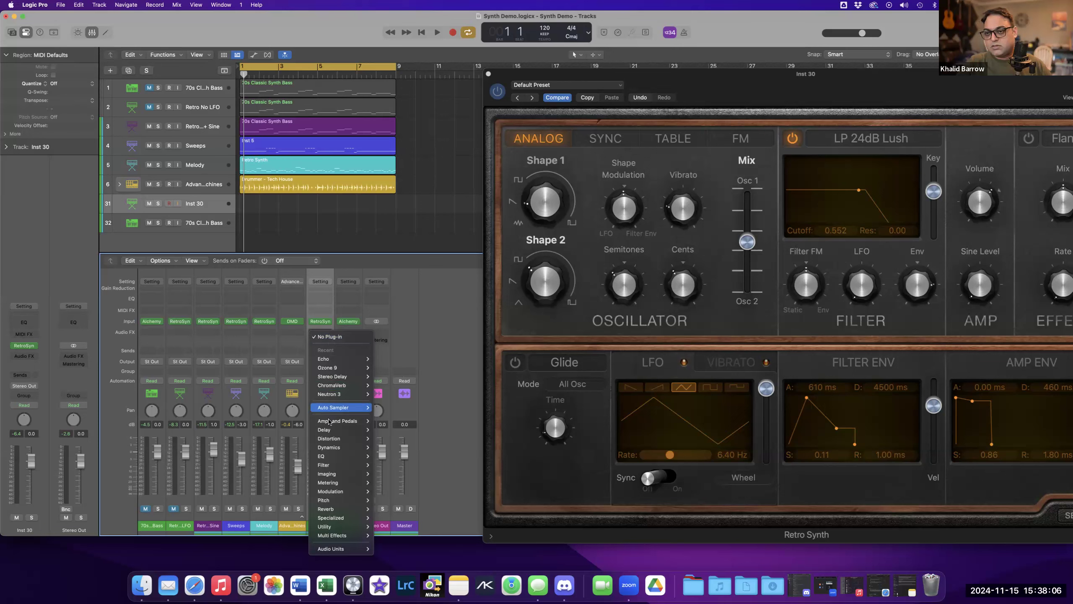
mouse_move(329, 432)
mouse_move(333, 456)
mouse_move(420, 458)
left_click(452, 455)
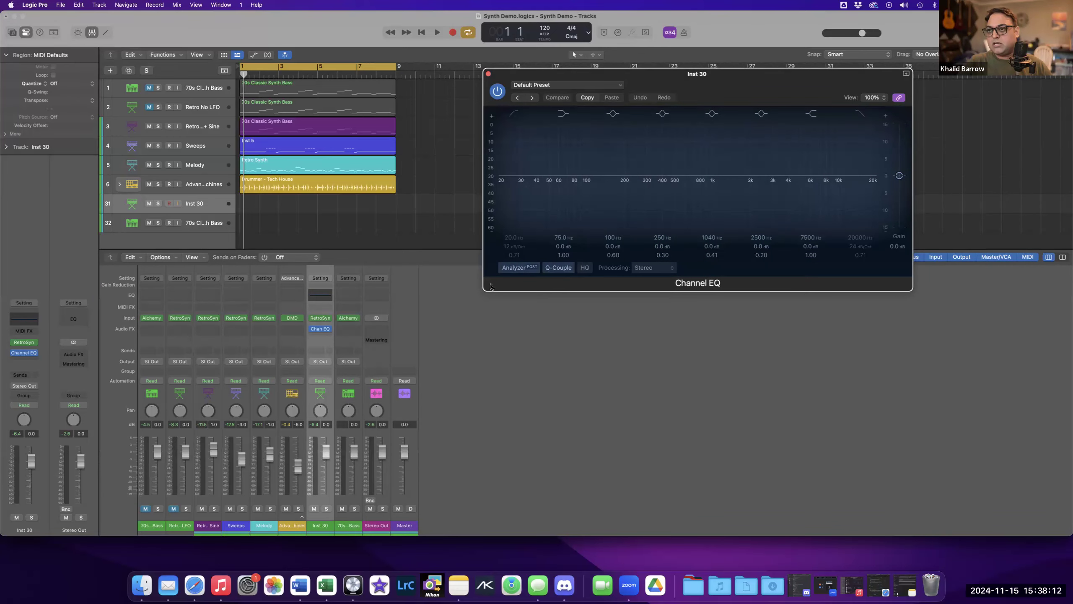
Turn on the Channel EQ analyzer, with the EQ and Retro Synth windows arranged side by side.
left_click(519, 267)
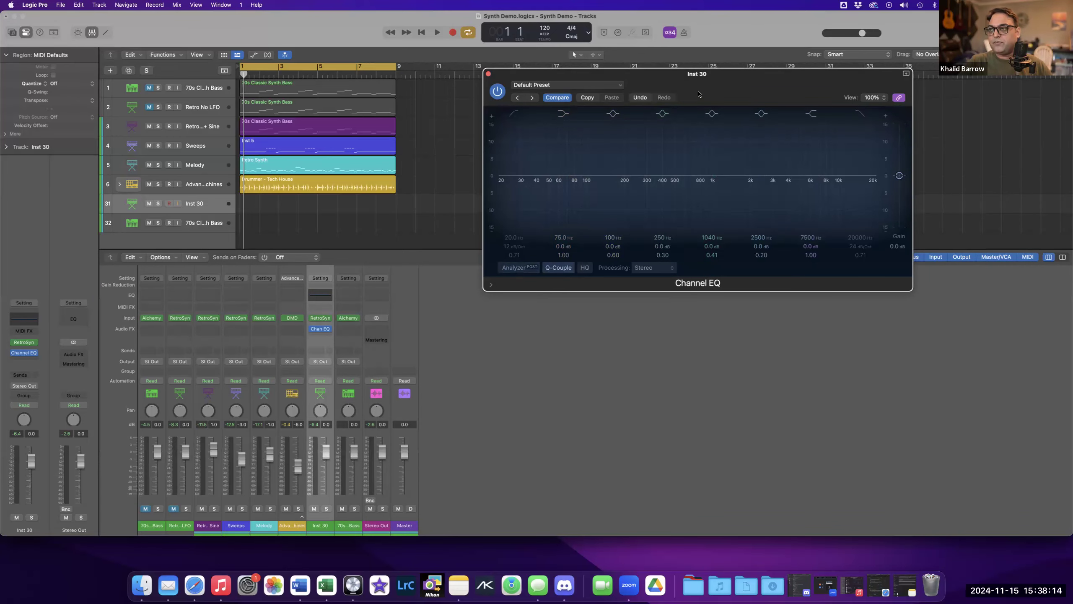
left_click_drag(600, 125, 481, 174)
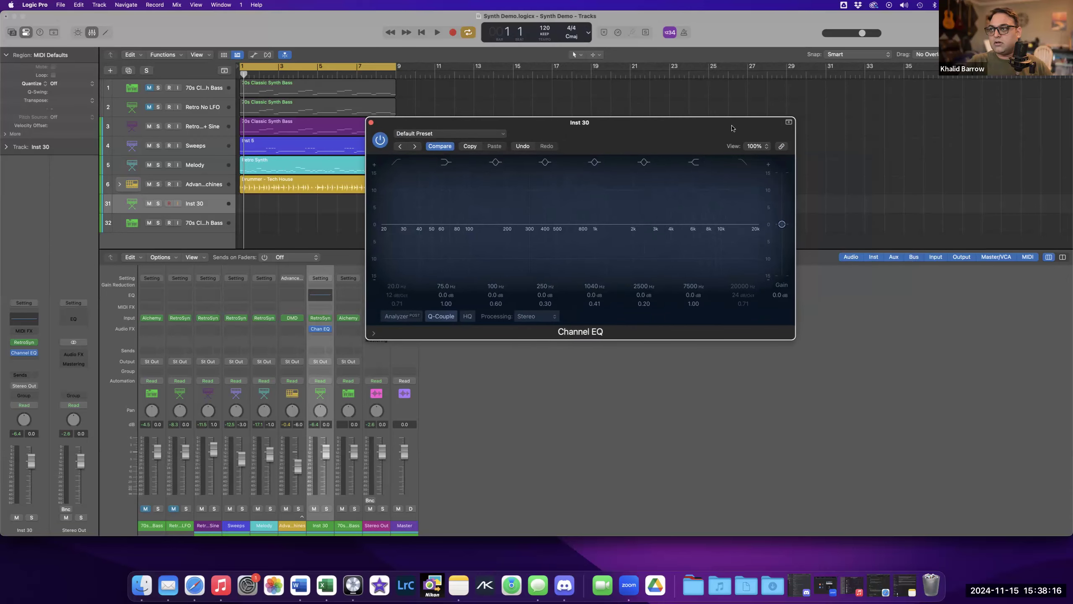
left_click_drag(527, 212, 441, 283)
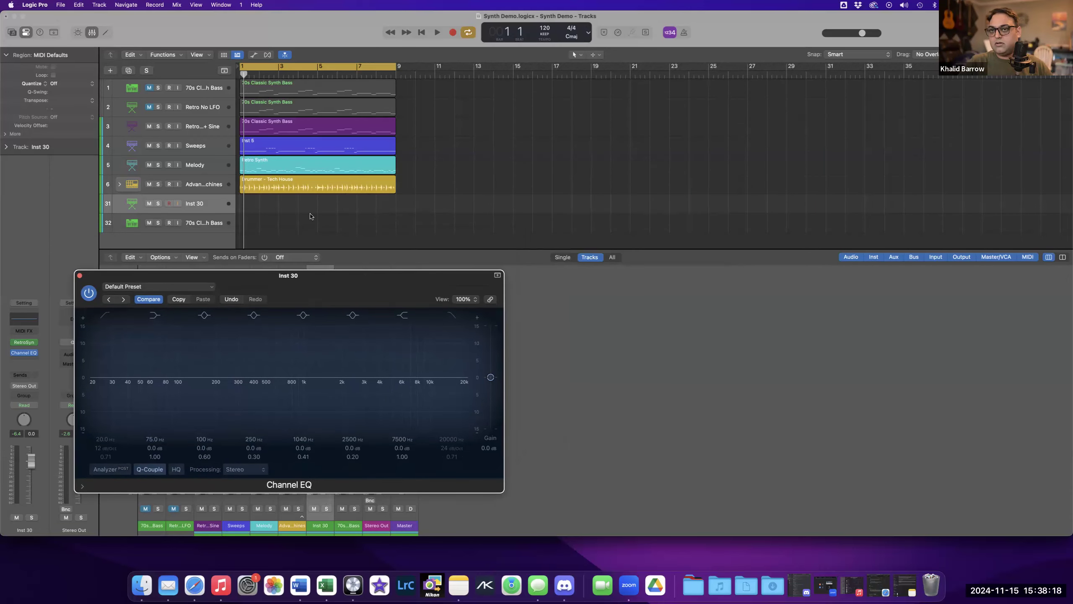
mouse_move(23, 345)
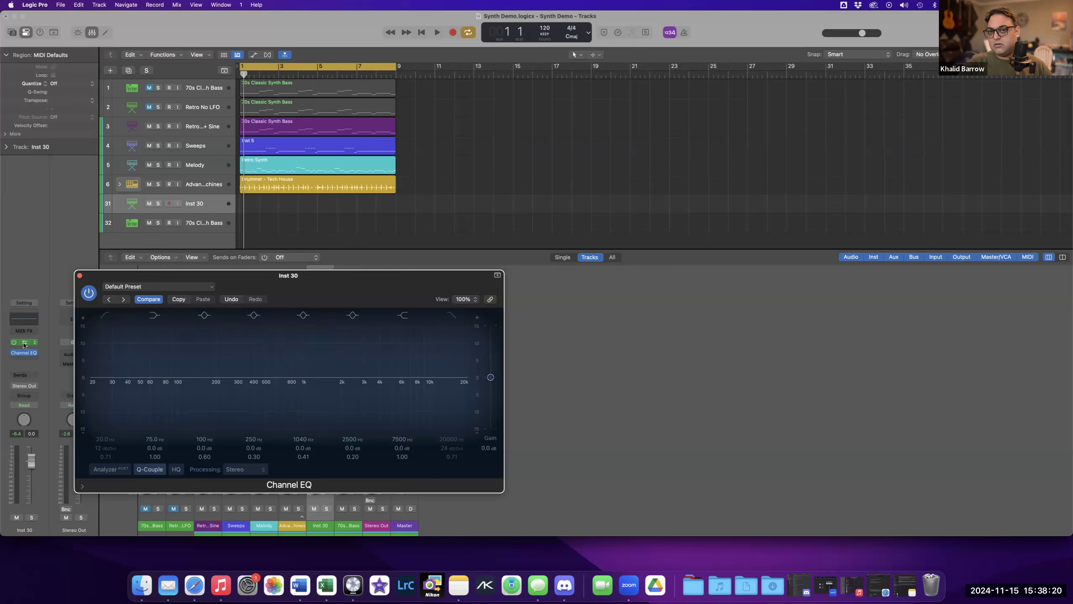
left_click_drag(734, 120, 860, 83)
left_click_drag(749, 107, 818, 101)
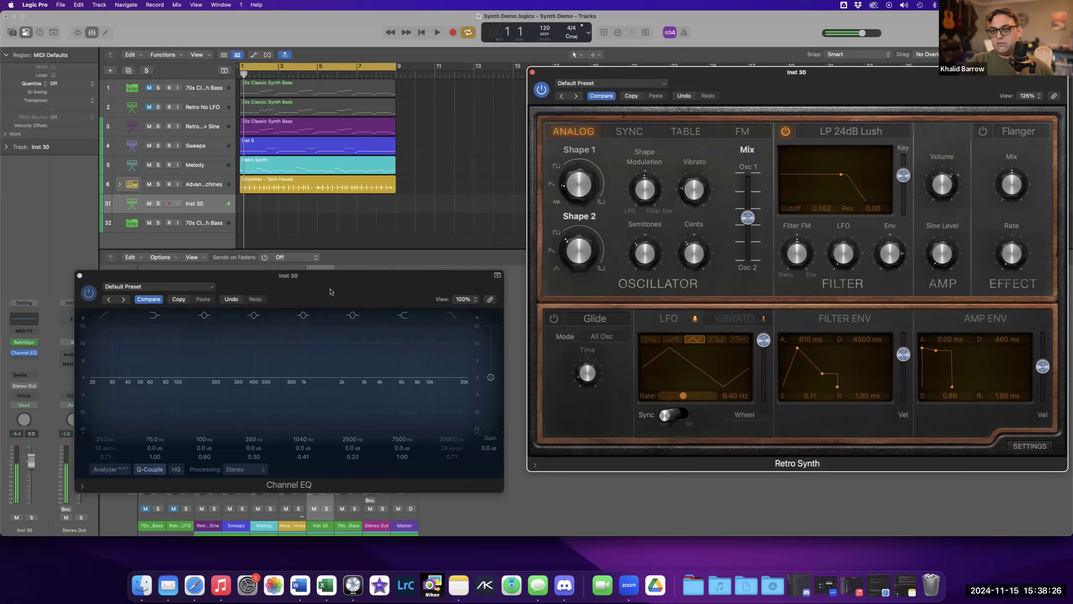
left_click_drag(333, 287, 340, 276)
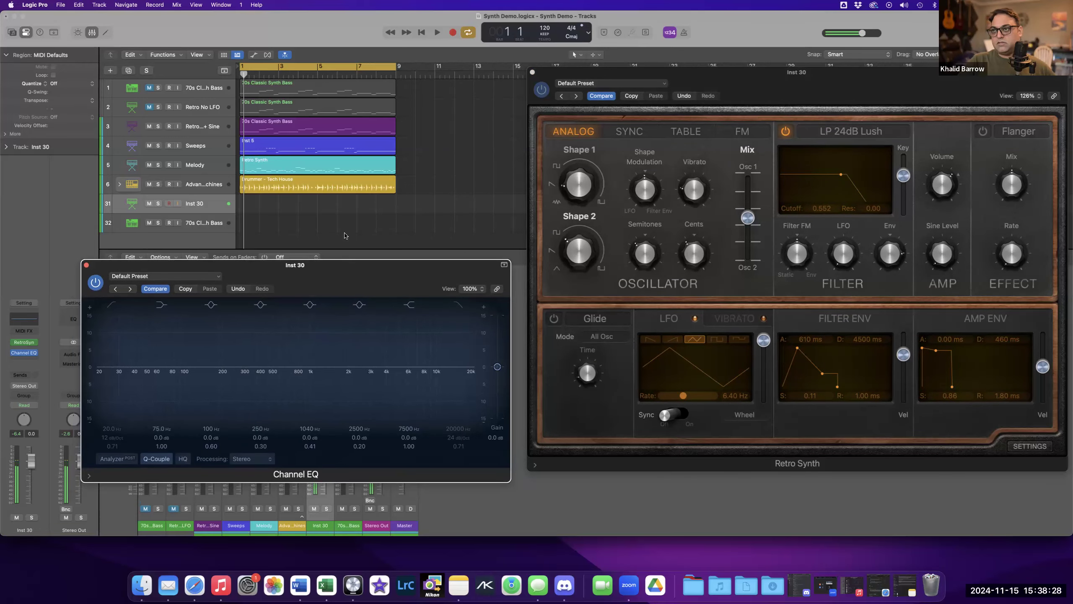
left_click_drag(330, 283, 482, 208)
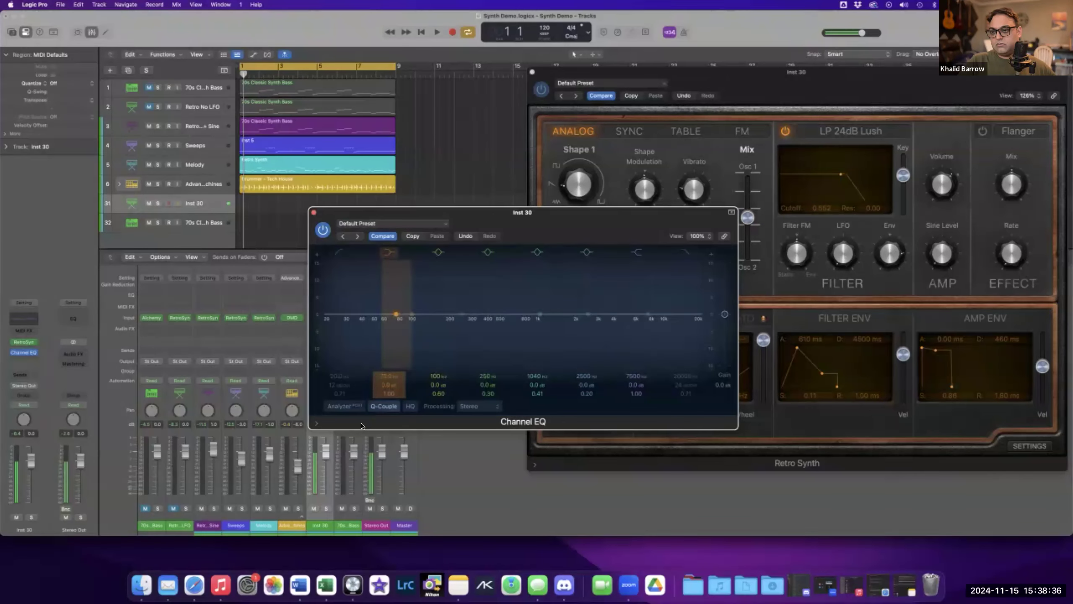
left_click(343, 406)
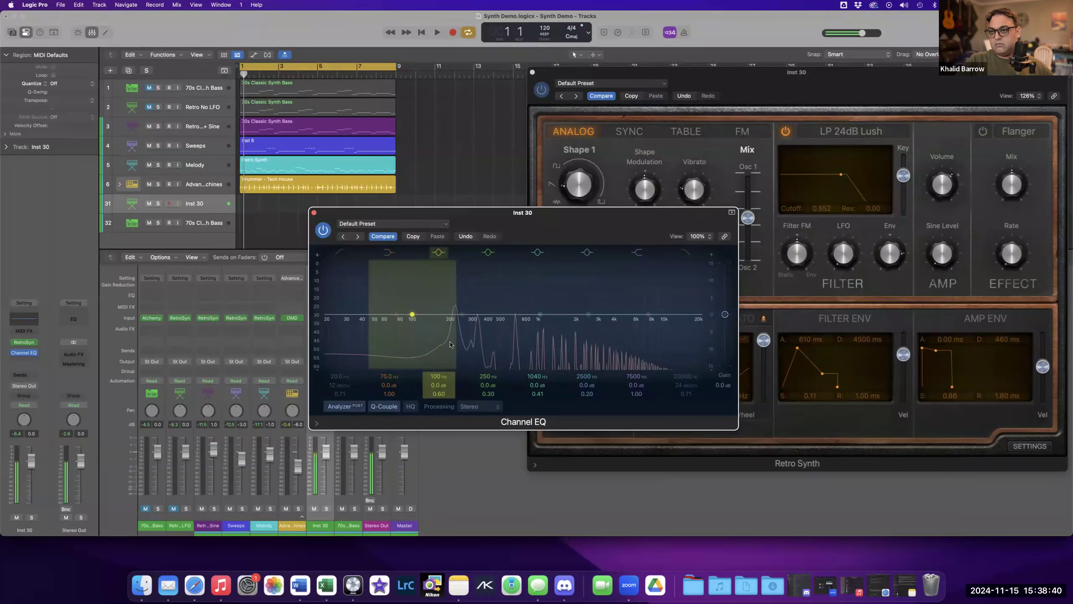
Set the filter envelope attack to 0.00 ms.
left_click_drag(572, 225, 451, 241)
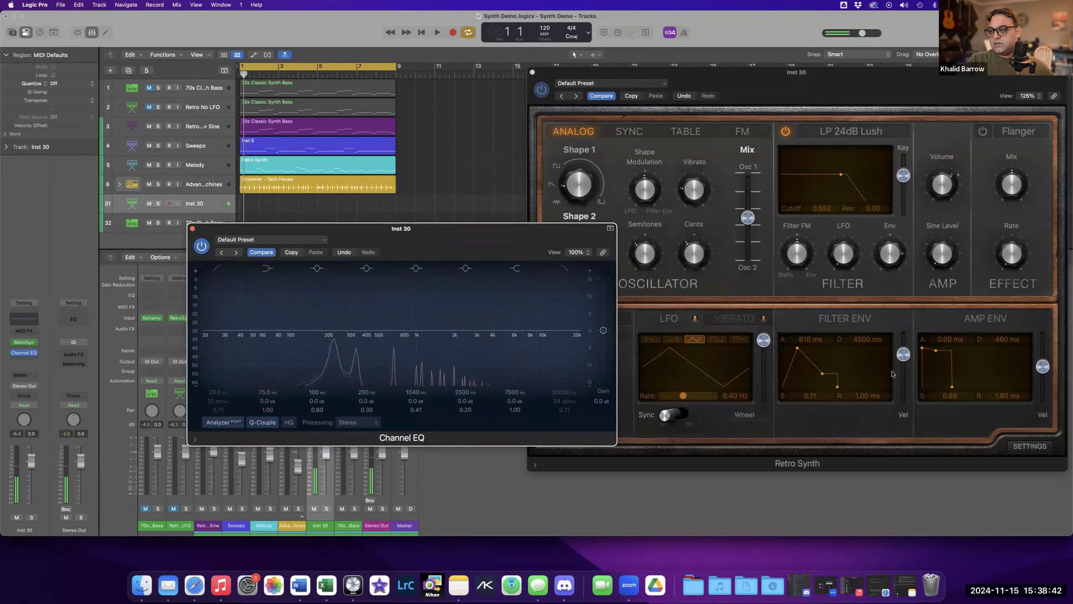
left_click_drag(798, 347, 782, 347)
left_click_drag(497, 249, 393, 254)
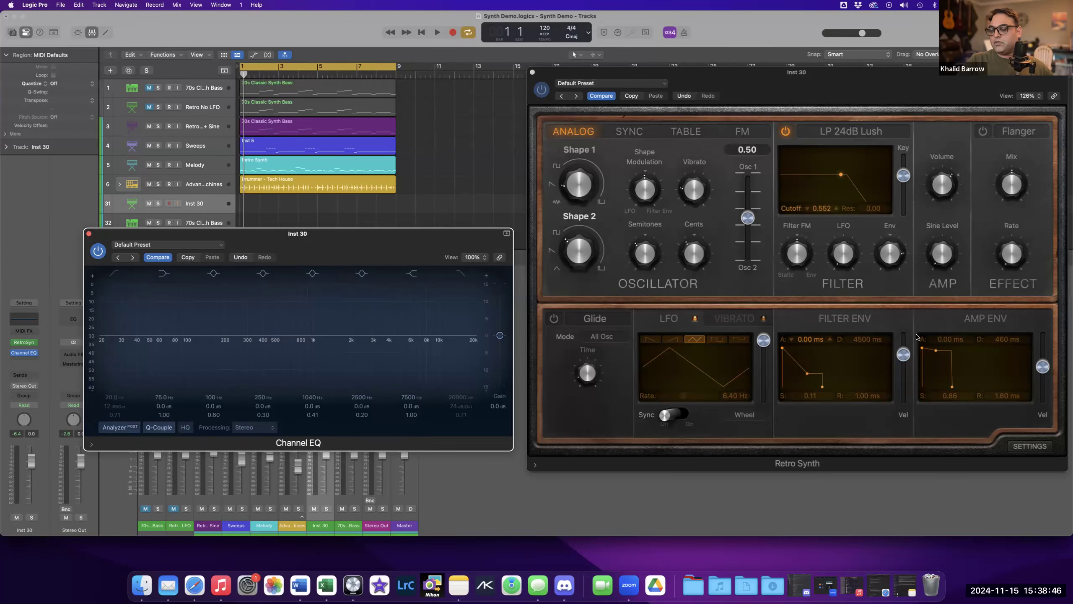
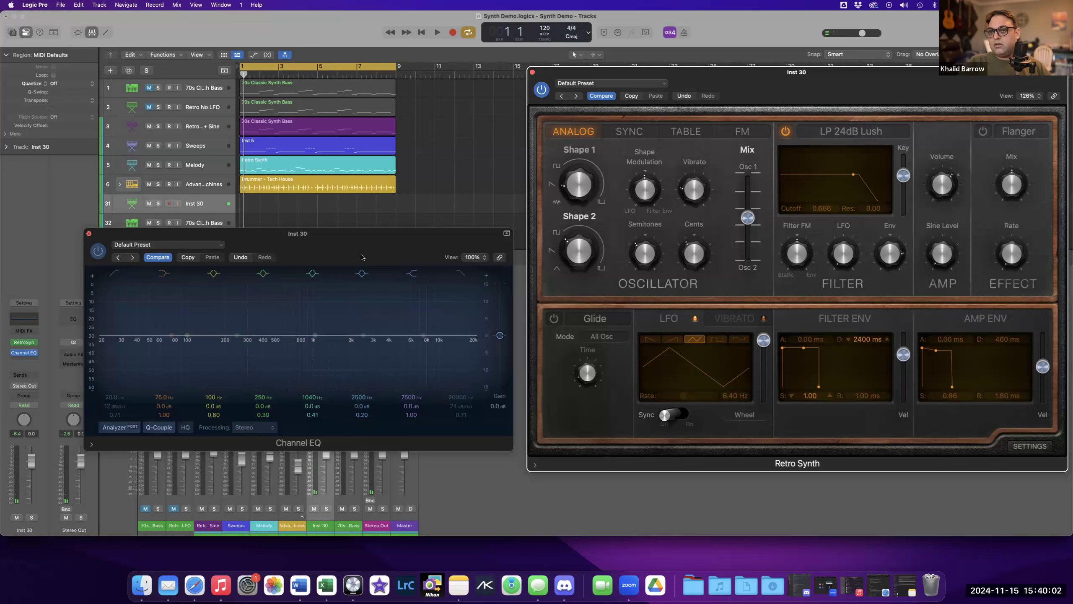
Move the Channel EQ window aside and close it.
left_click_drag(342, 249, 329, 279)
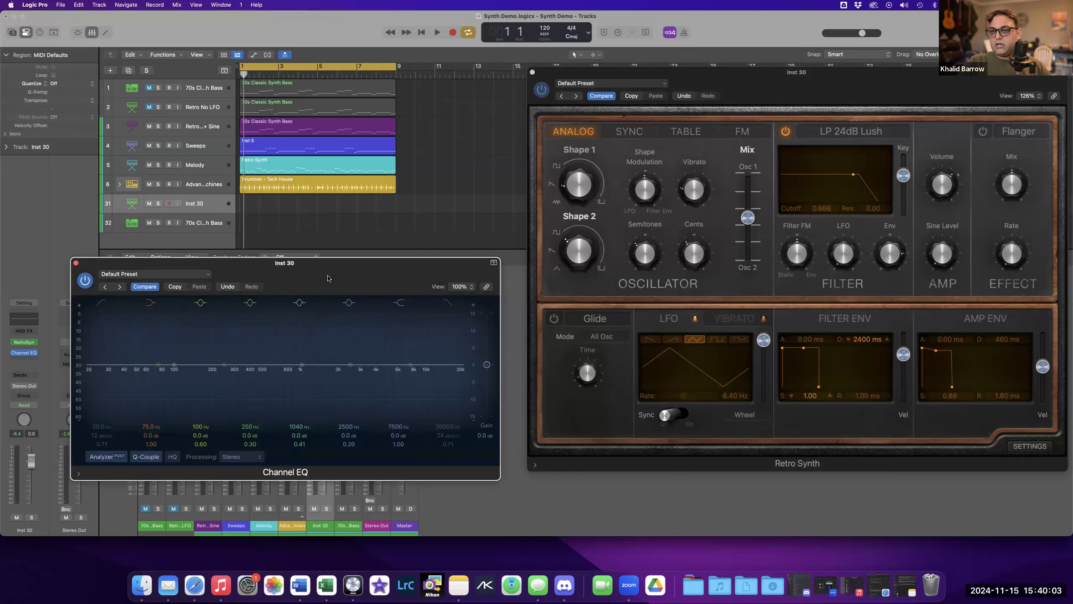
left_click(75, 263)
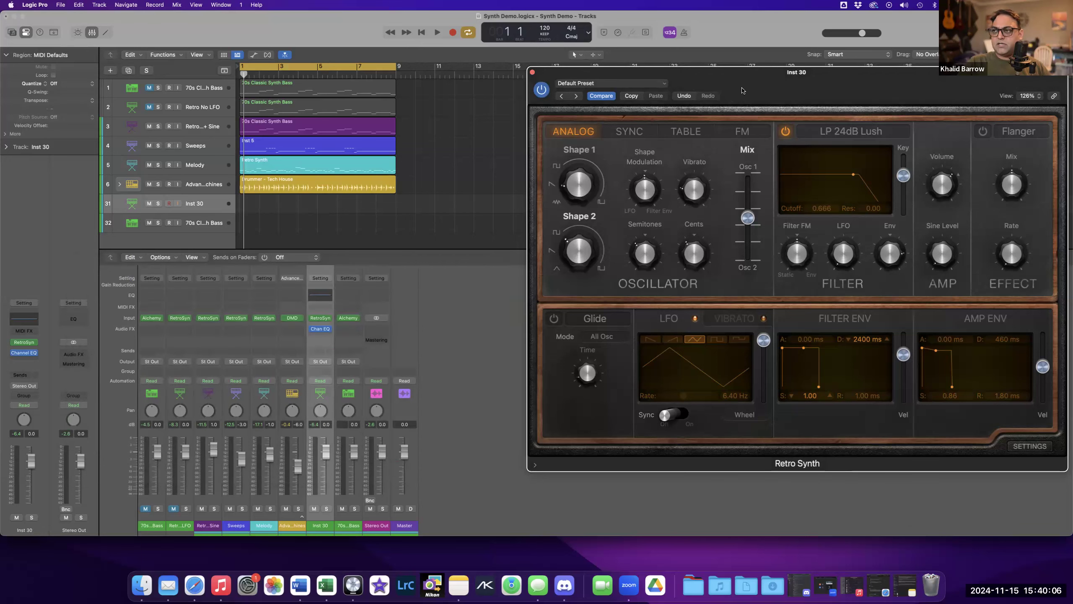
Reposition the Retro Synth window and set the filter envelope decay to 1700 ms and sustain to 0.46.
left_click_drag(745, 92, 666, 92)
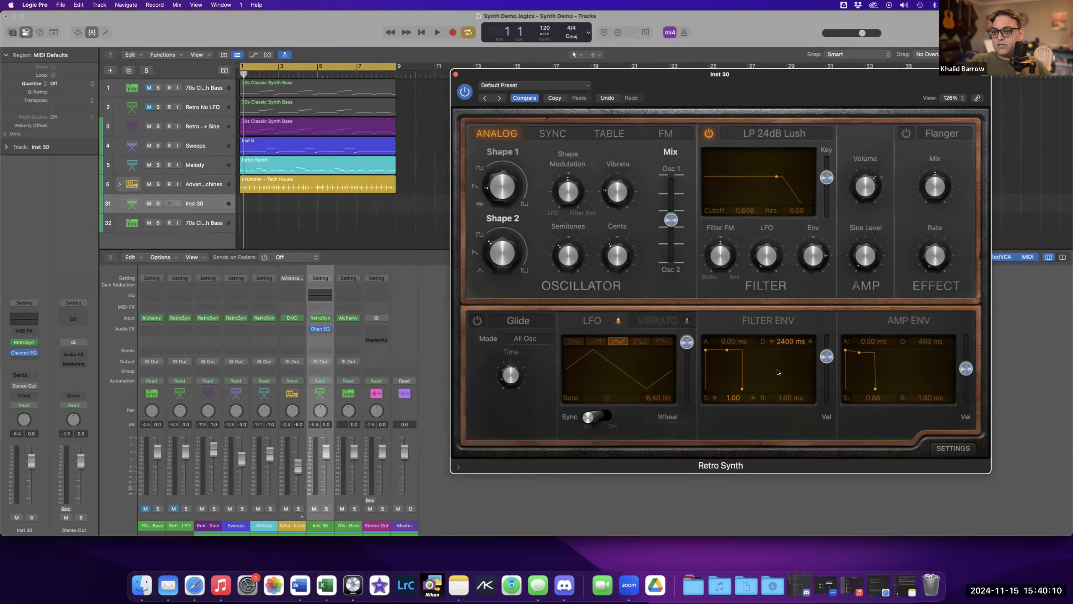
left_click_drag(728, 352, 725, 362)
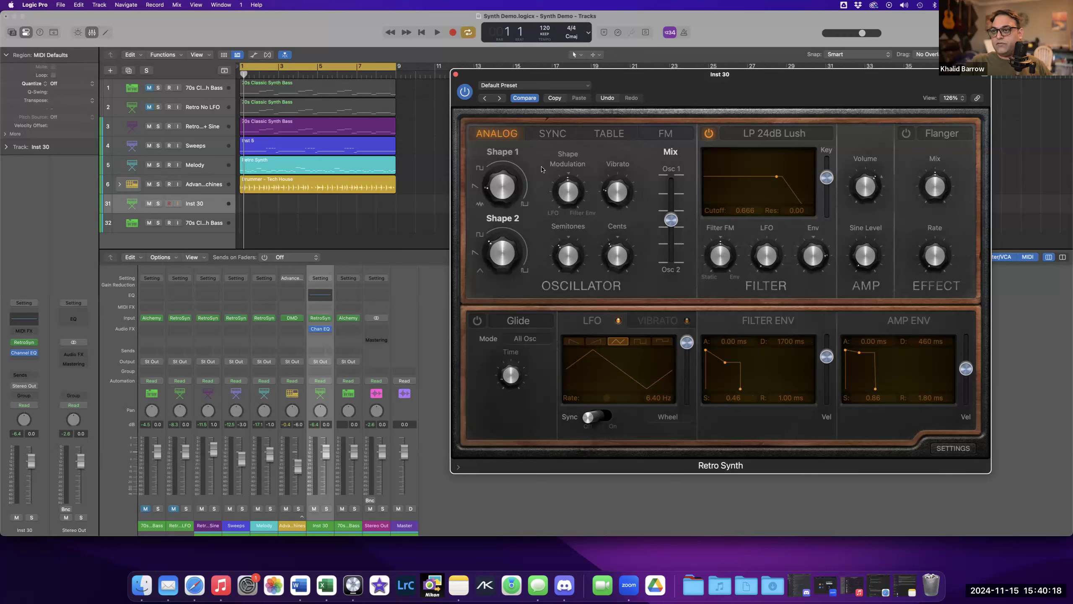
Select the Retro With LFO + Sine track and play it back to hear its LFO movement.
mouse_move(499, 181)
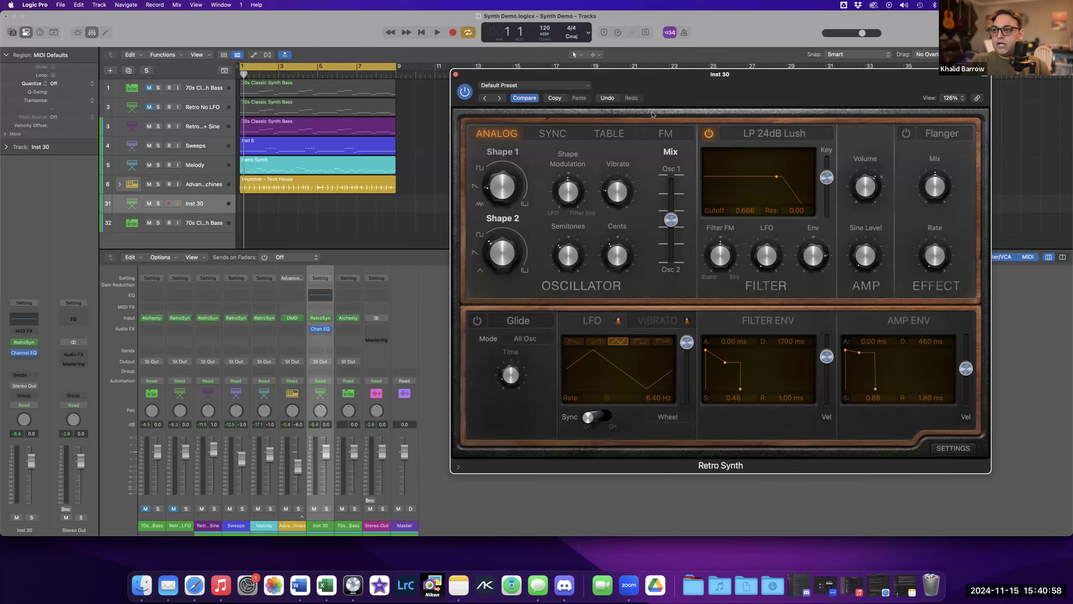
left_click_drag(682, 95, 671, 85)
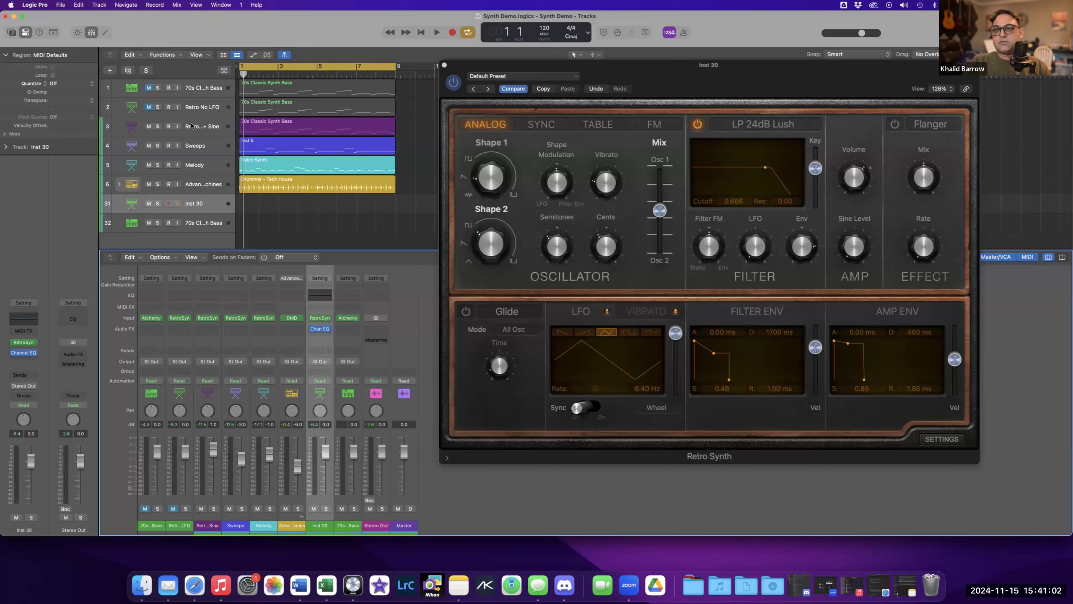
left_click(155, 128)
left_click(155, 127)
key("space")
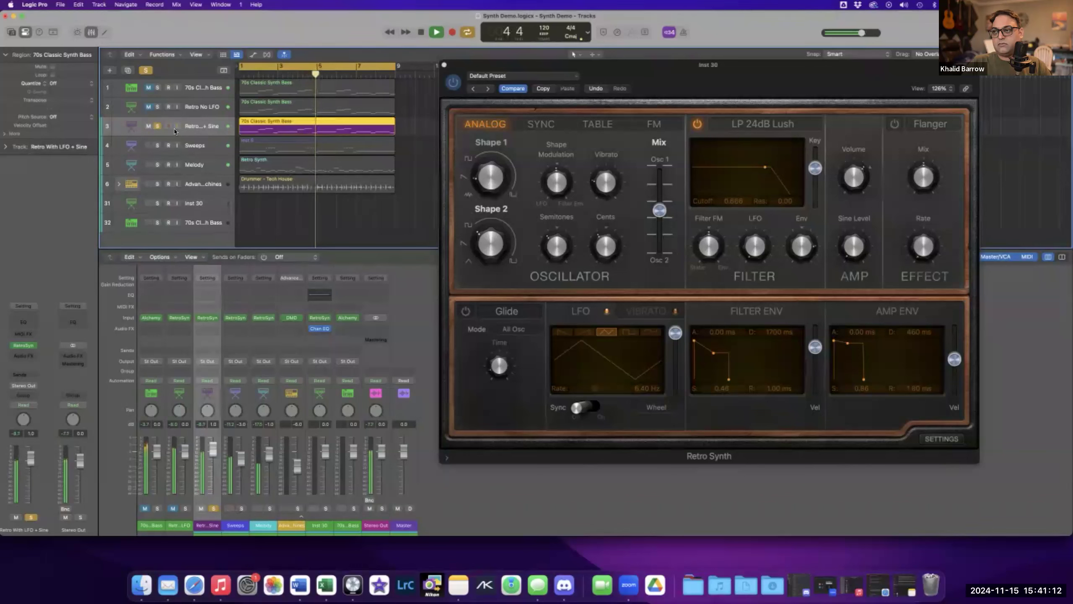
key("space")
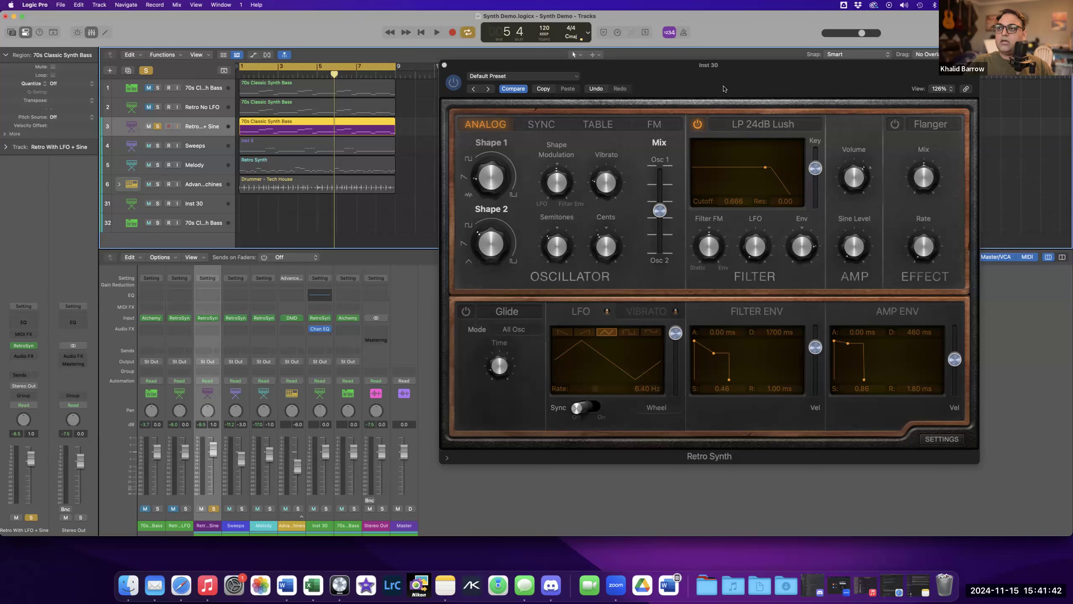
mouse_move(755, 252)
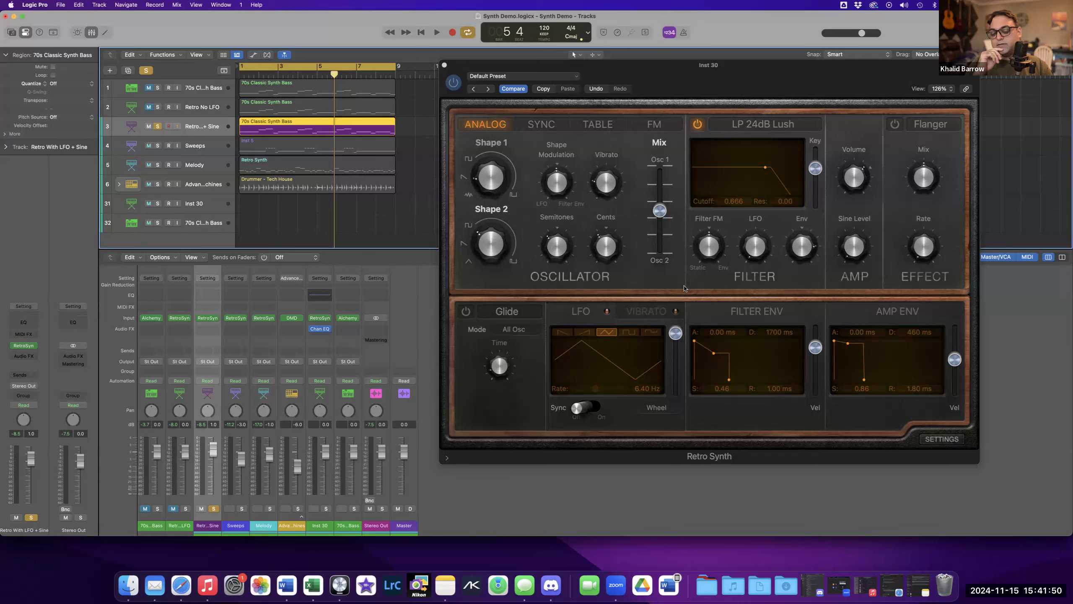
key("s")
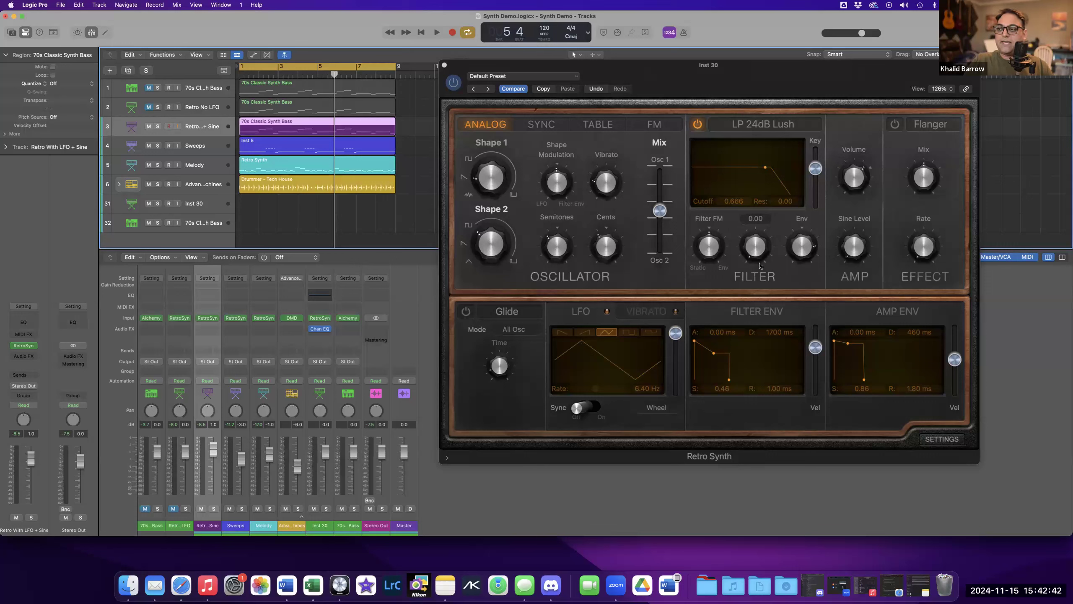
Audition the different LFO waveforms, ending on the random stepped shape.
mouse_move(791, 258)
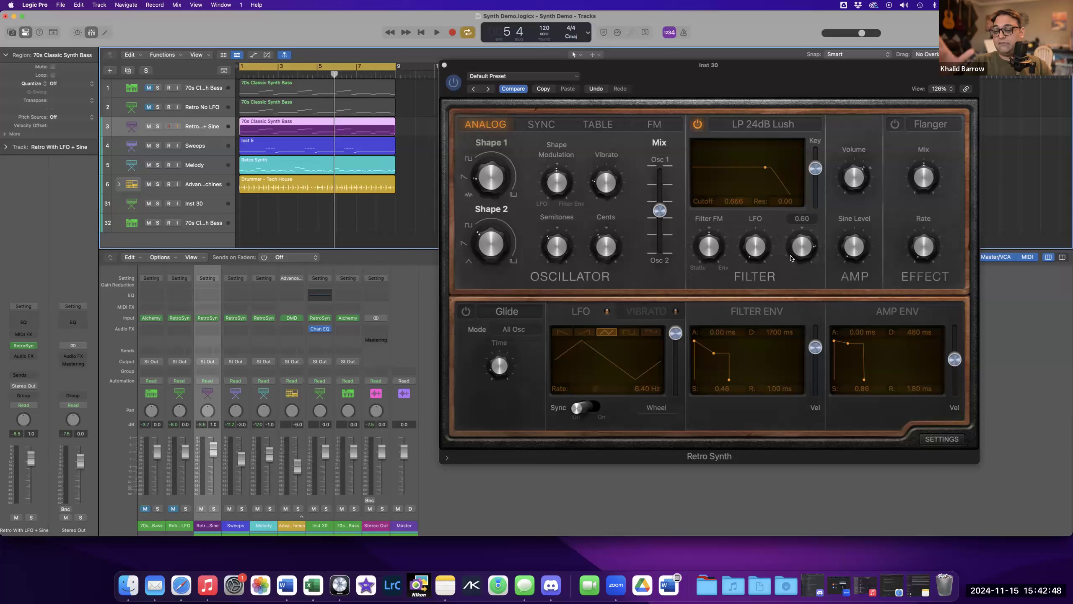
left_click(562, 332)
mouse_move(470, 173)
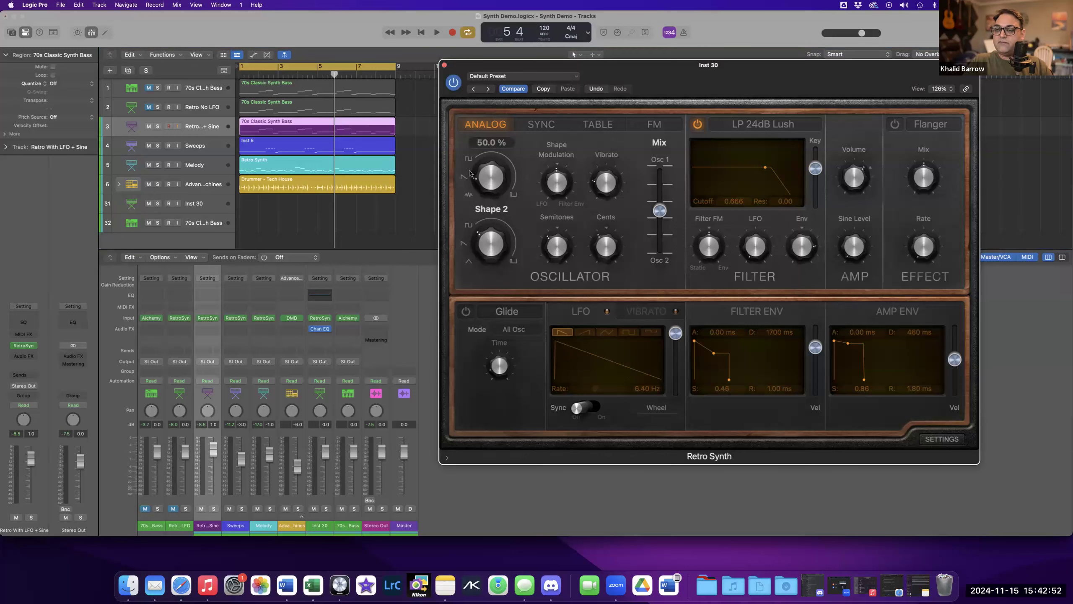
left_click(592, 333)
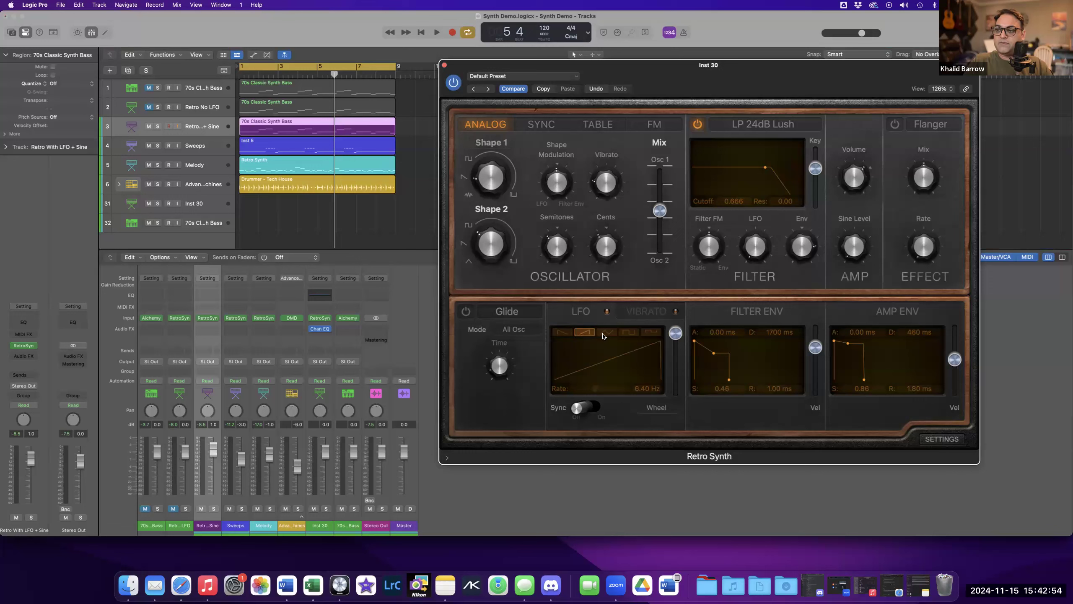
left_click(630, 333)
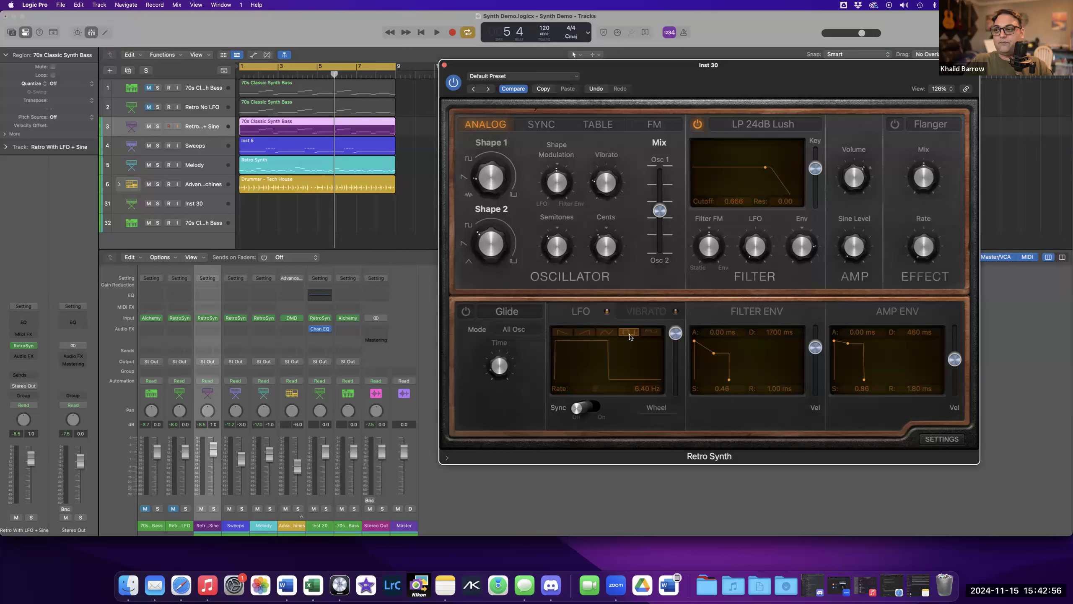
left_click(564, 333)
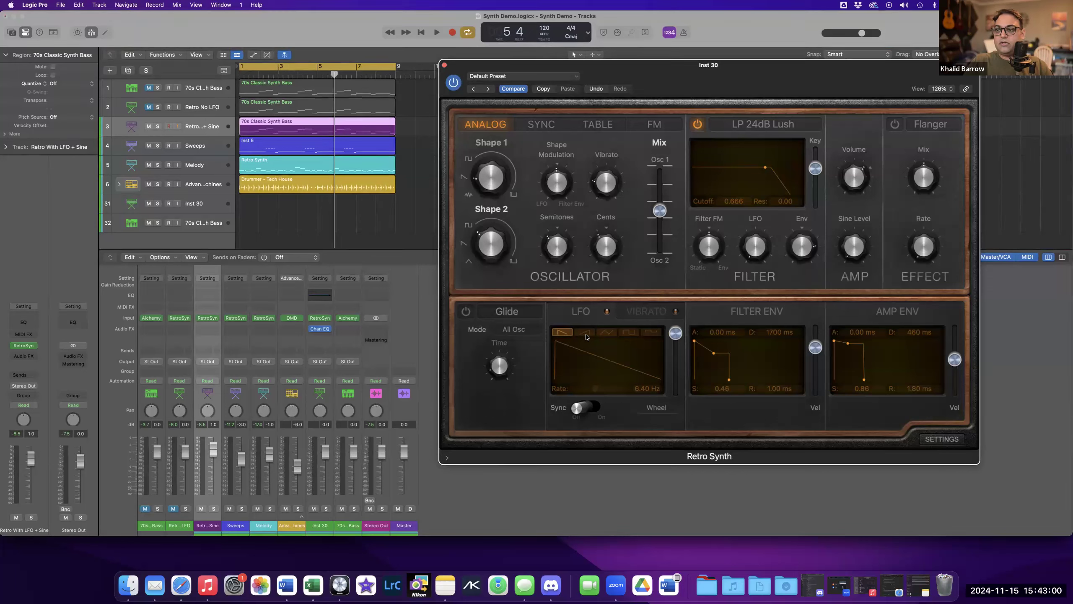
left_click(586, 334)
left_click(604, 334)
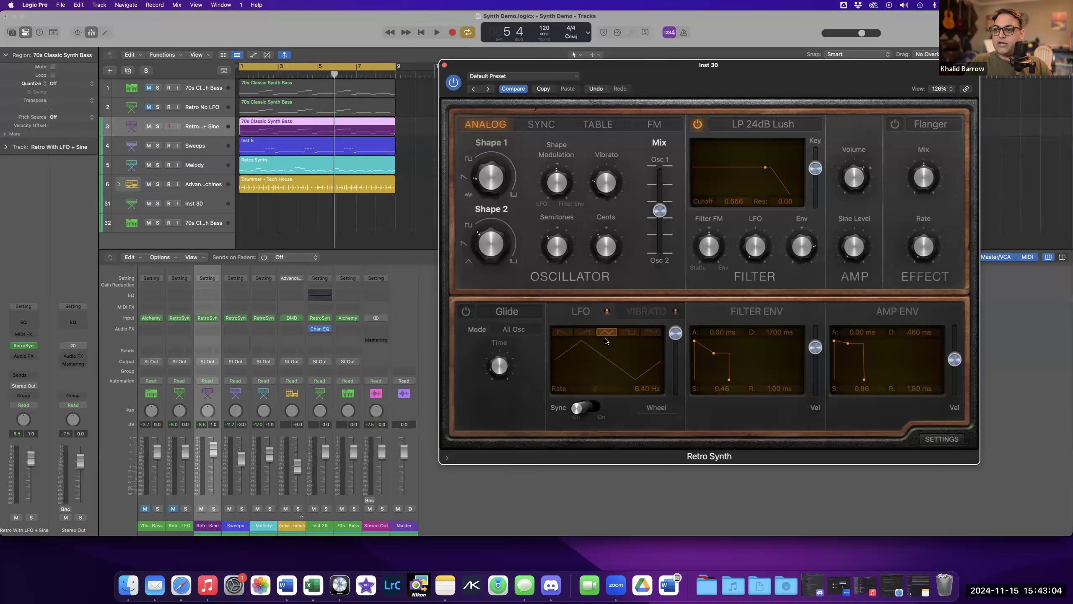
left_click(653, 337)
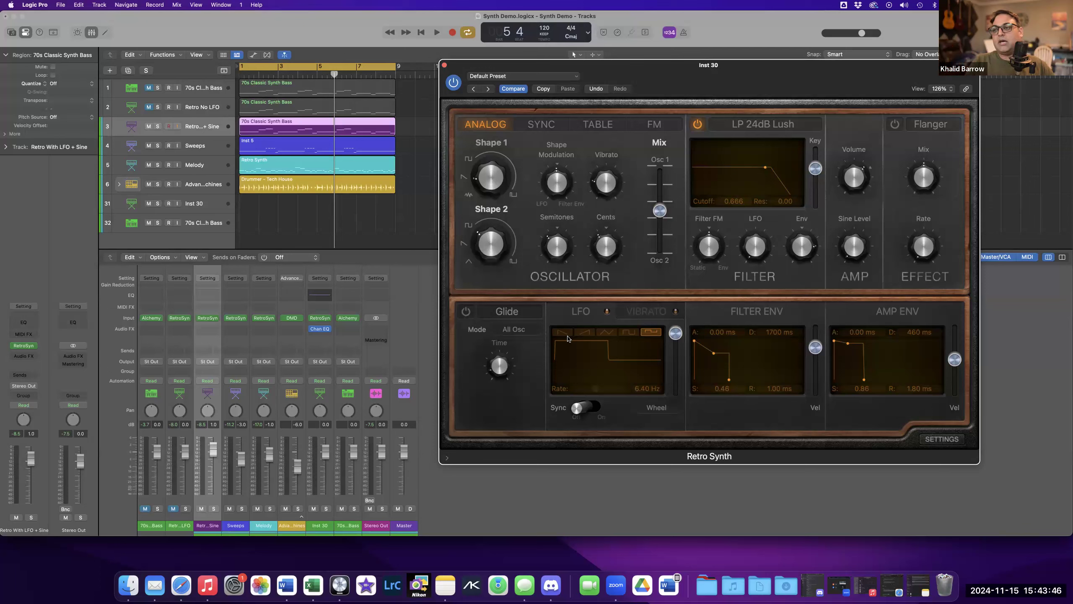
Sync the LFO to tempo, set its rate to 1/8 and choose the square waveform.
mouse_move(603, 181)
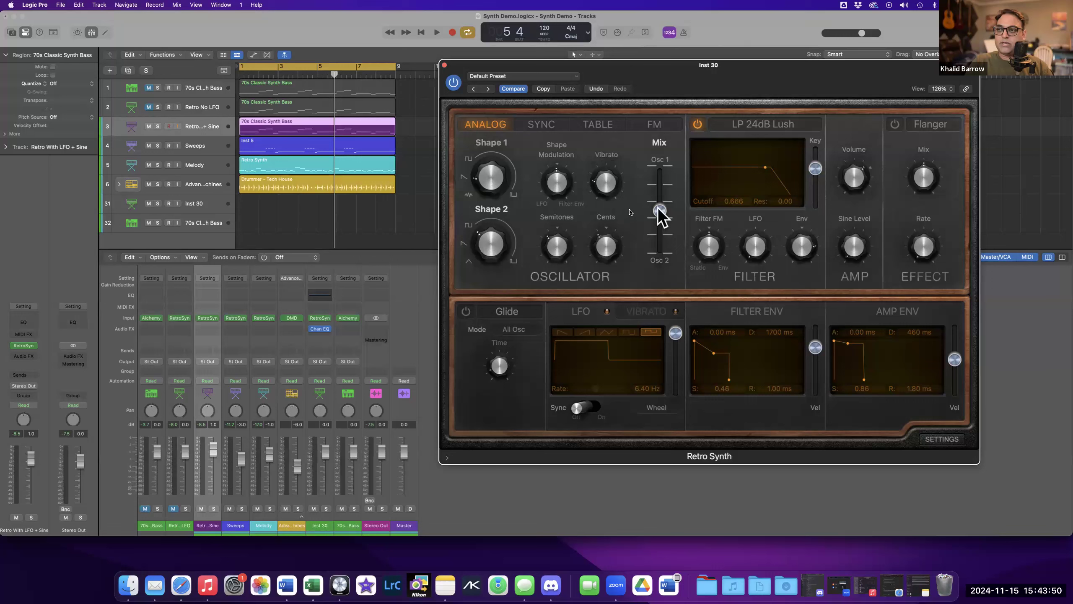
left_click(620, 315)
left_click(608, 312)
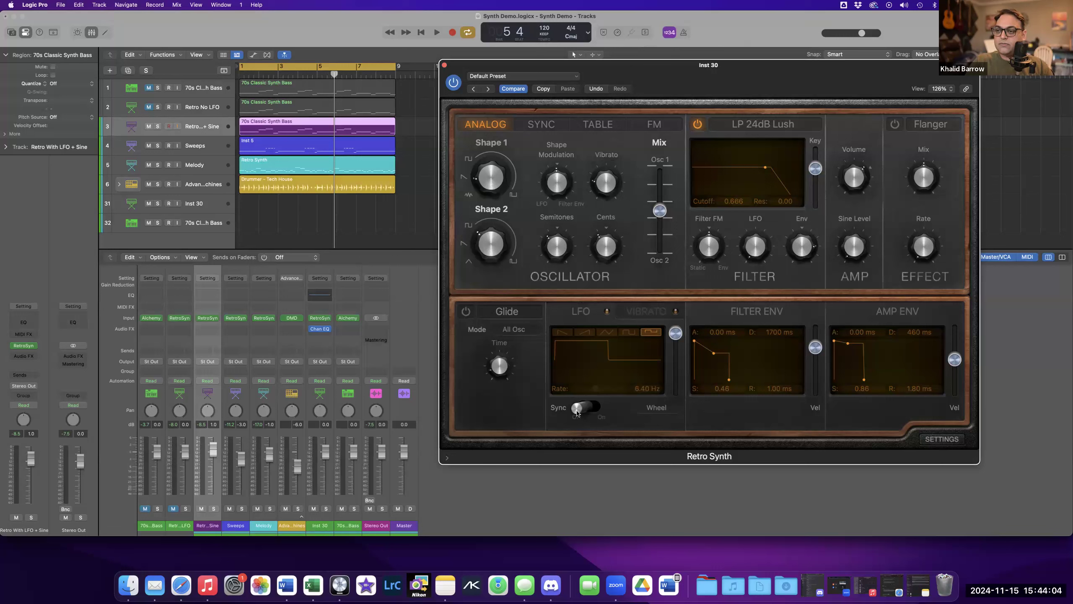
left_click(595, 413)
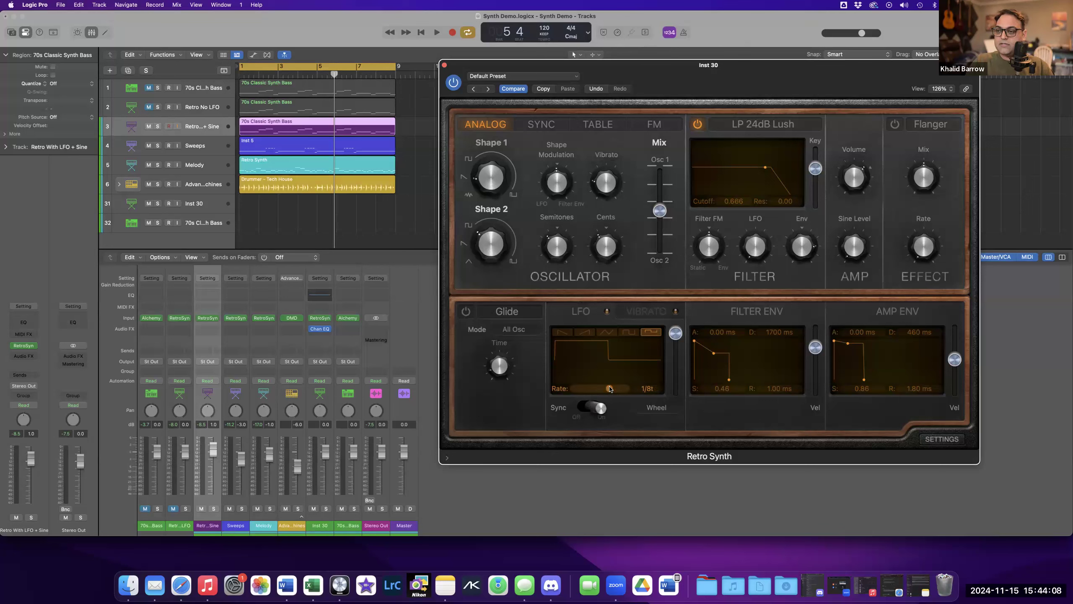
left_click_drag(603, 391, 606, 390)
left_click_drag(606, 390, 603, 390)
left_click_drag(605, 389, 607, 388)
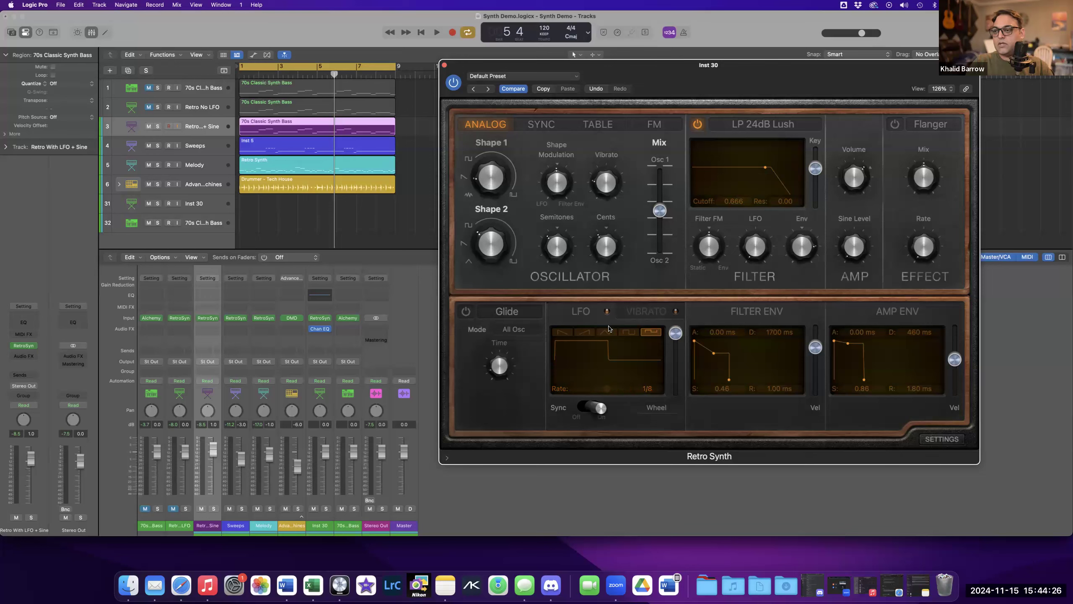
left_click(629, 332)
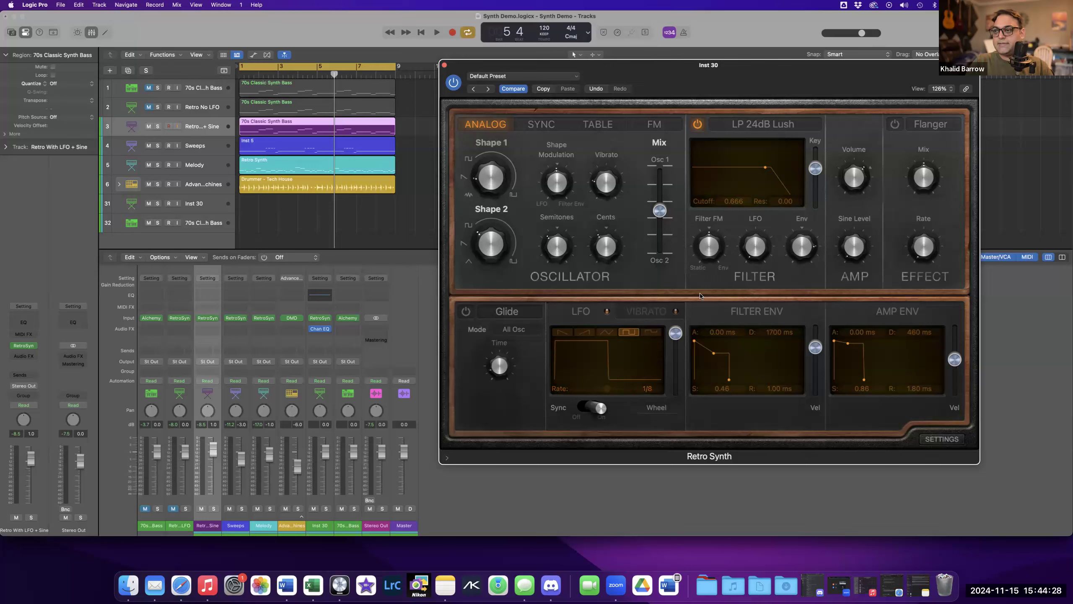
Link the plugin window to the Inst 30 track and raise the filter LFO modulation amount to about 0.21.
left_click(207, 210)
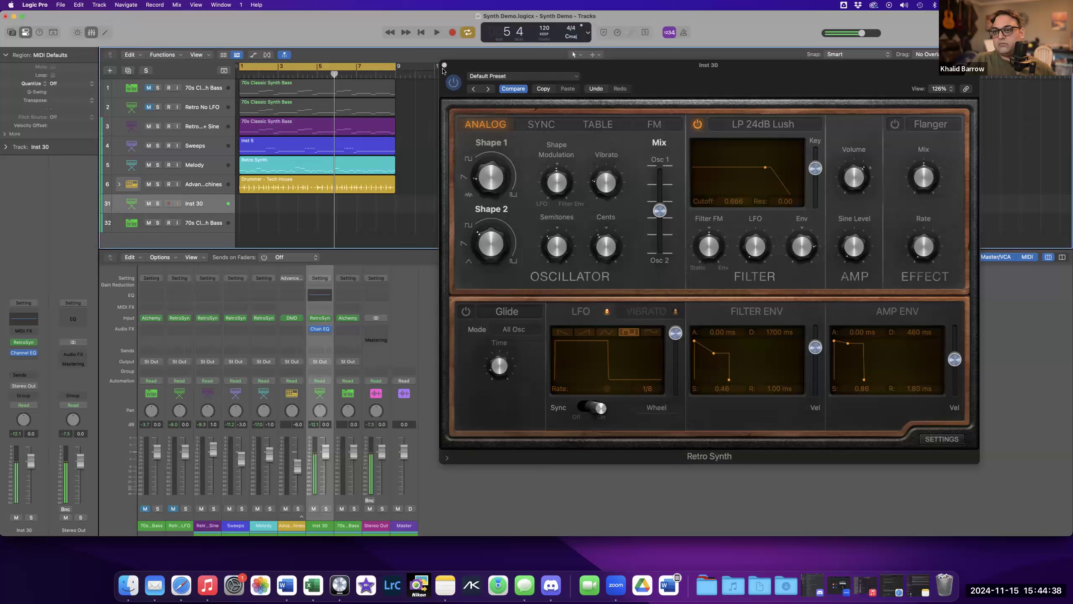
left_click(965, 89)
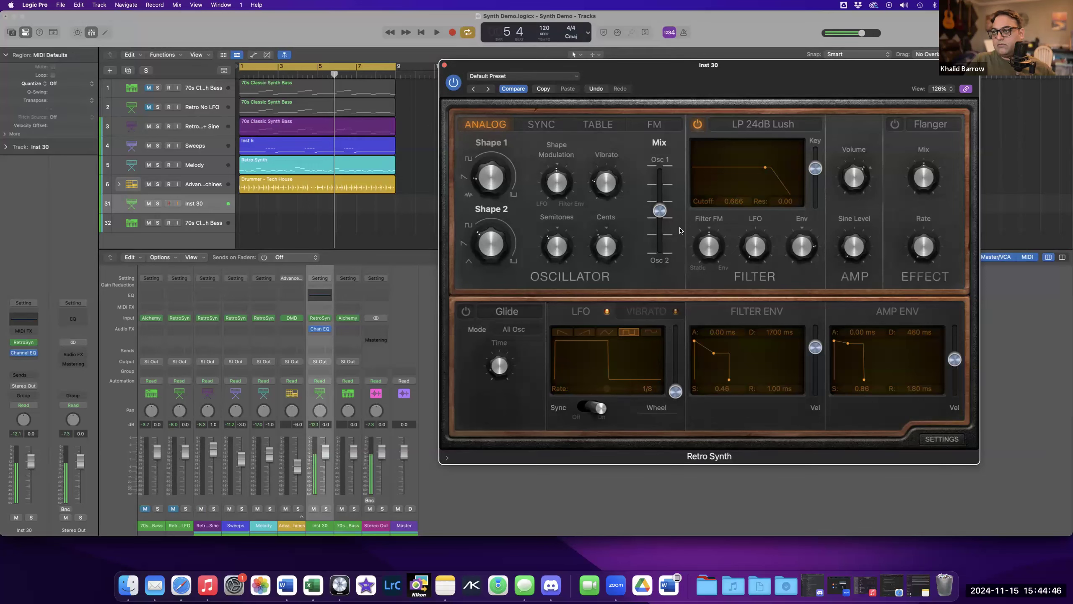
left_click_drag(749, 256, 719, 240)
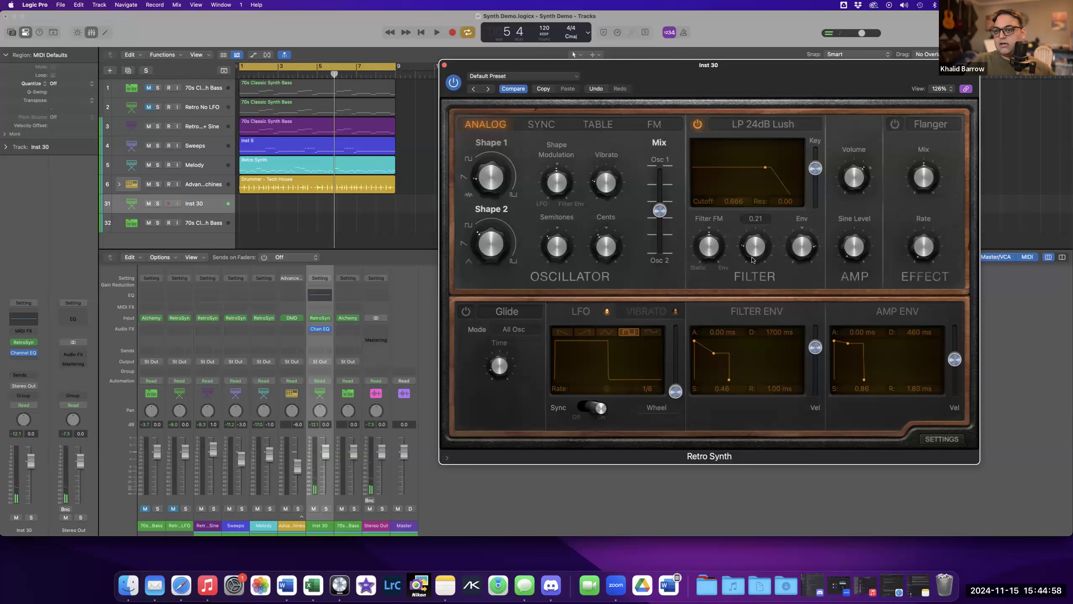
left_click_drag(753, 259, 747, 235)
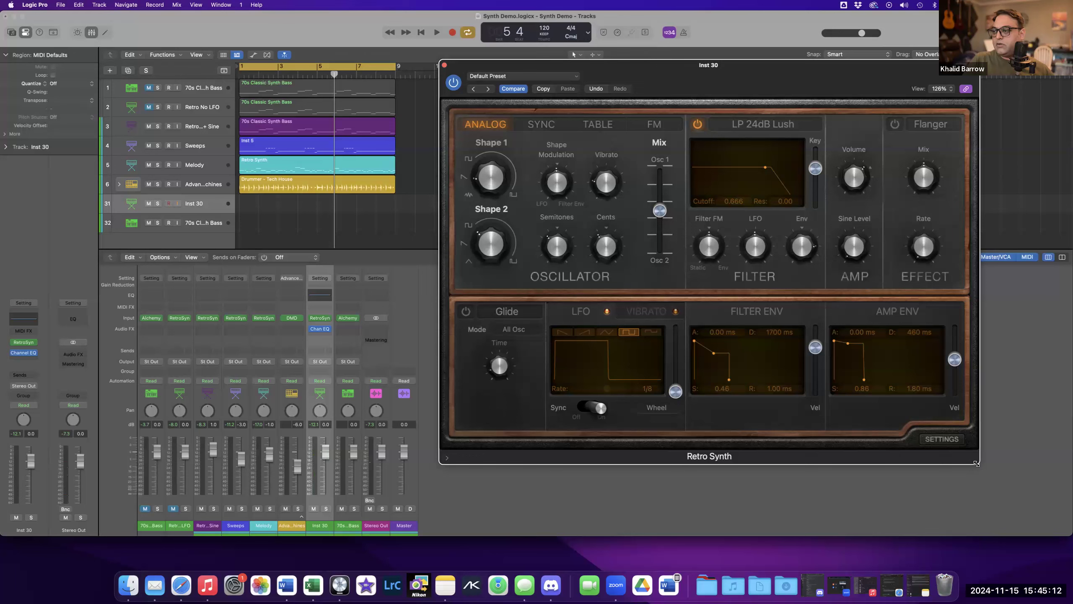
Enlarge the Retro Synth window to 135% and audition the LFO waveforms again, returning to square.
left_click_drag(1016, 504, 1018, 489)
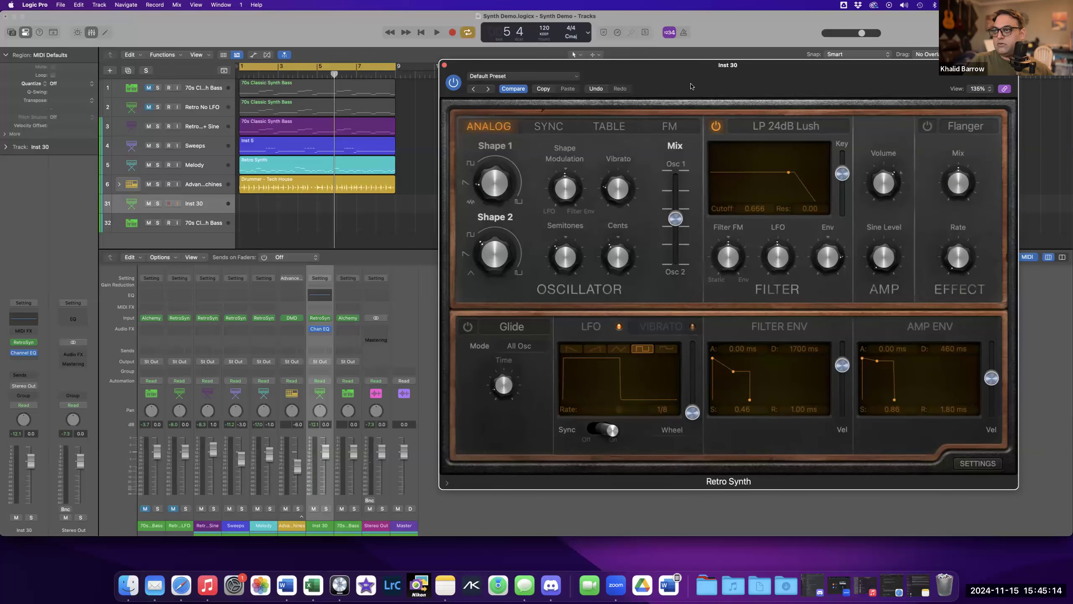
left_click_drag(680, 76, 659, 67)
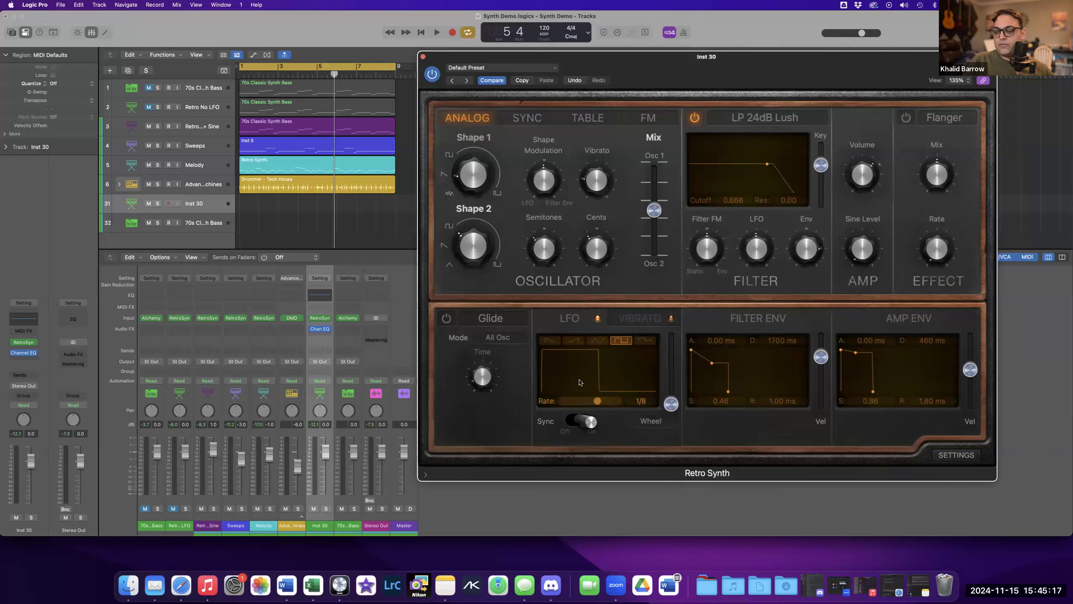
left_click(597, 341)
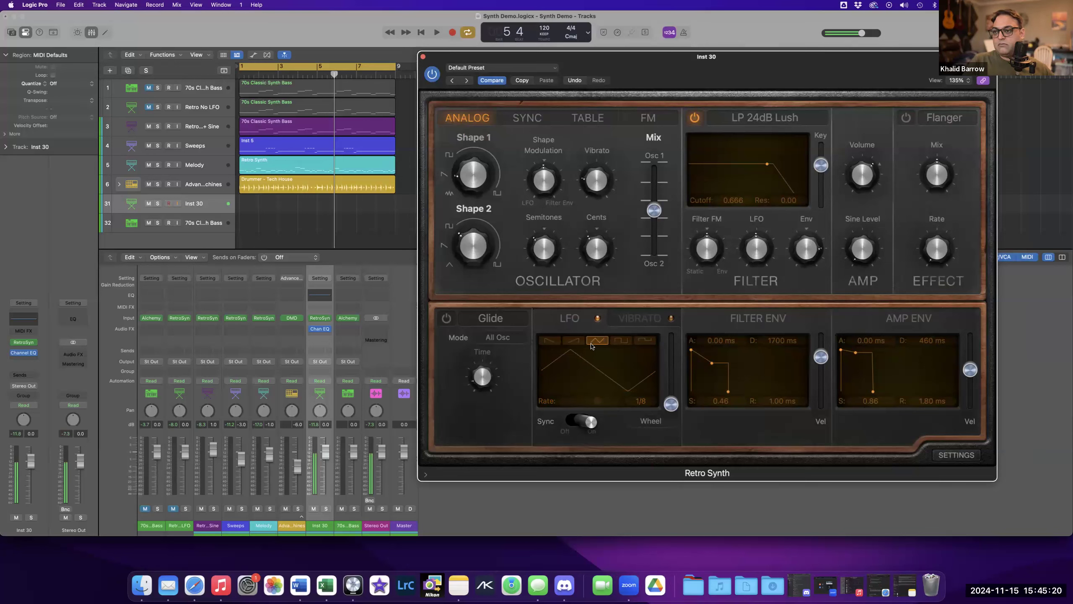
left_click(574, 341)
left_click(551, 342)
left_click(639, 344)
left_click(620, 343)
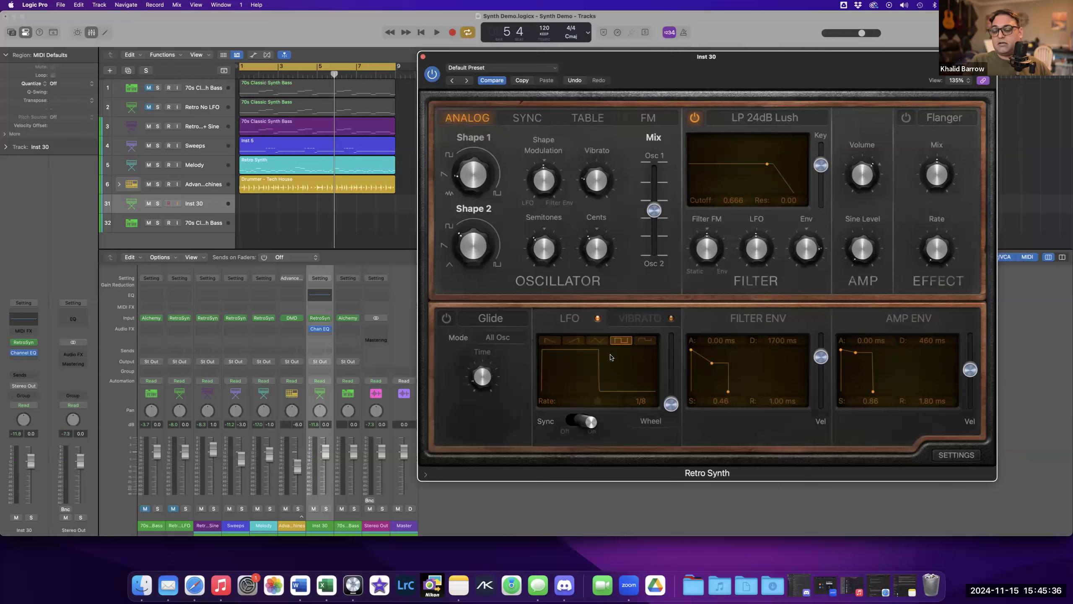
Set the filter LFO amount to 0.20 and the LFO rate to 1/16.
mouse_move(748, 253)
left_click_drag(748, 265, 747, 268)
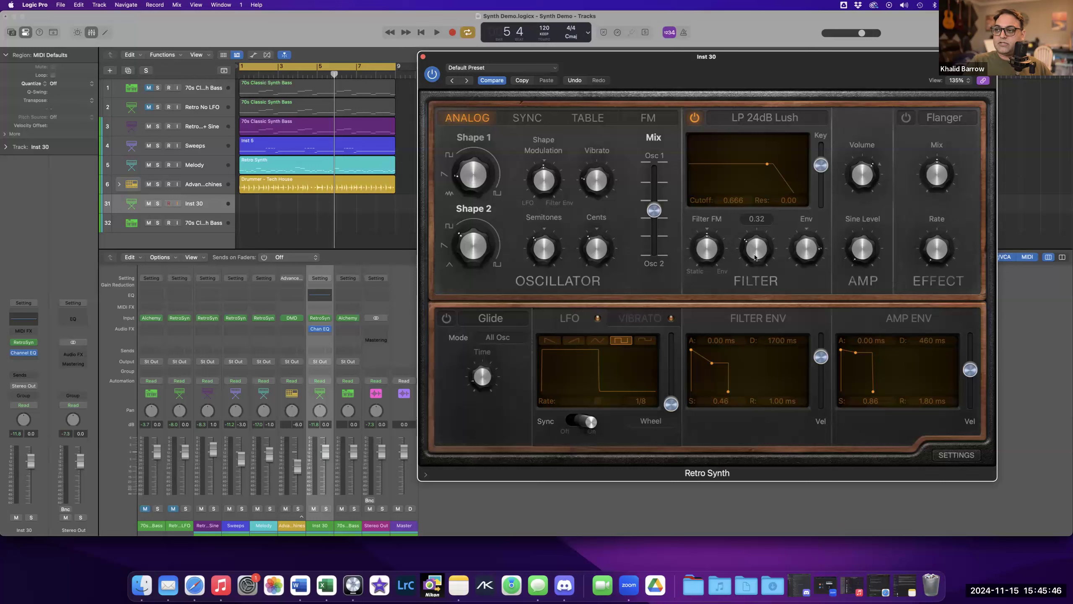
left_click_drag(756, 267, 751, 260)
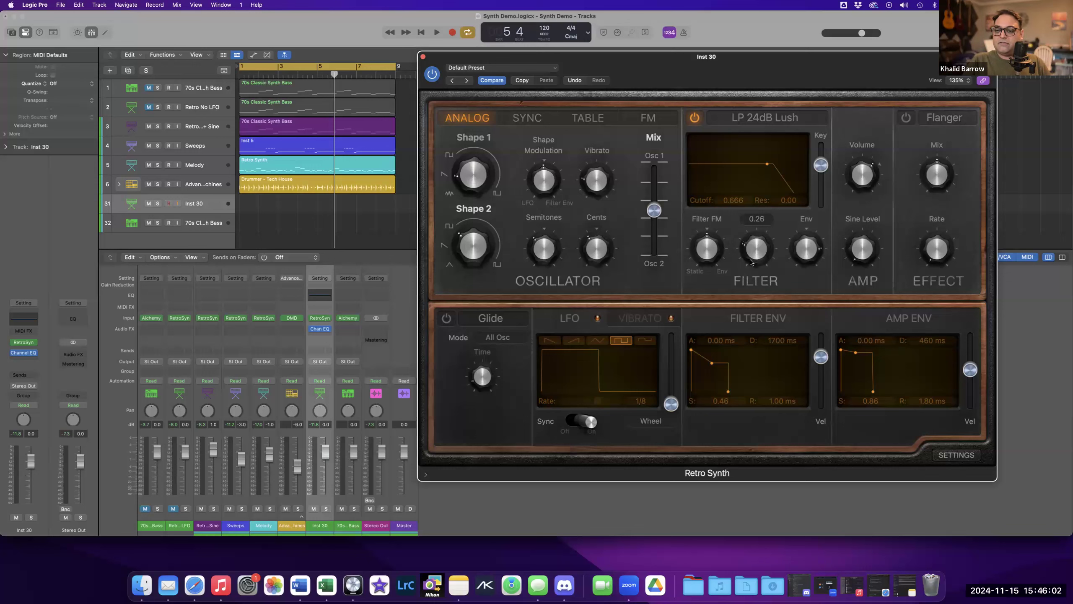
left_click_drag(755, 258, 755, 265)
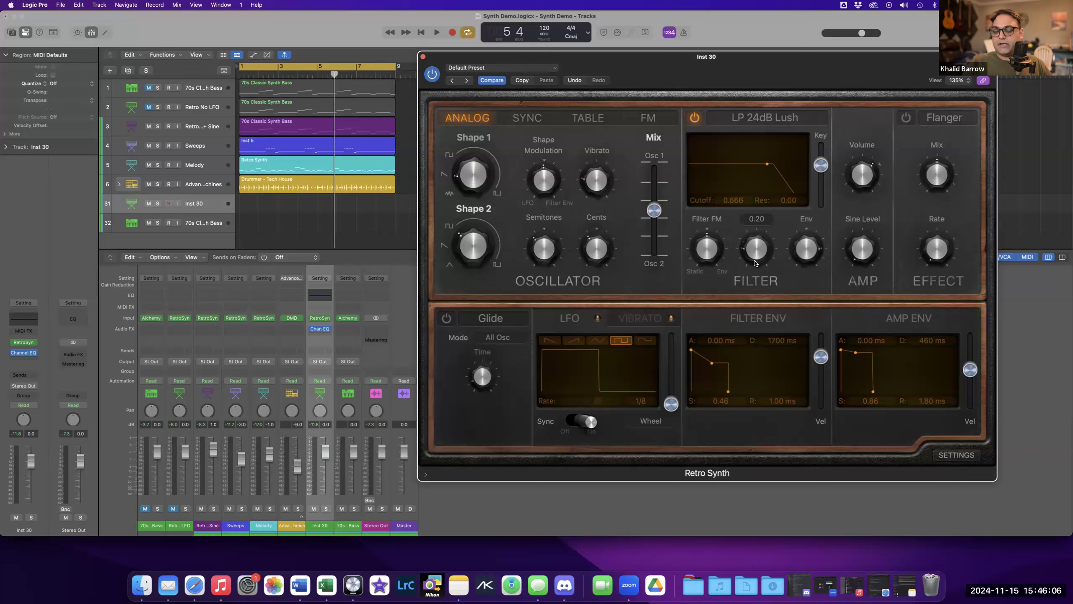
mouse_move(466, 237)
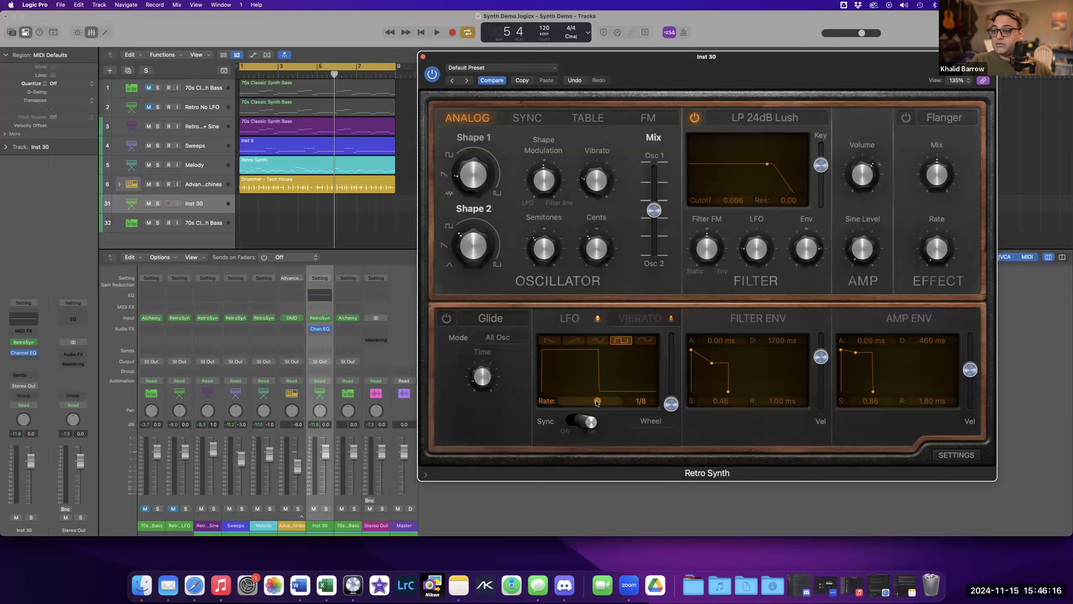
left_click_drag(597, 402, 602, 403)
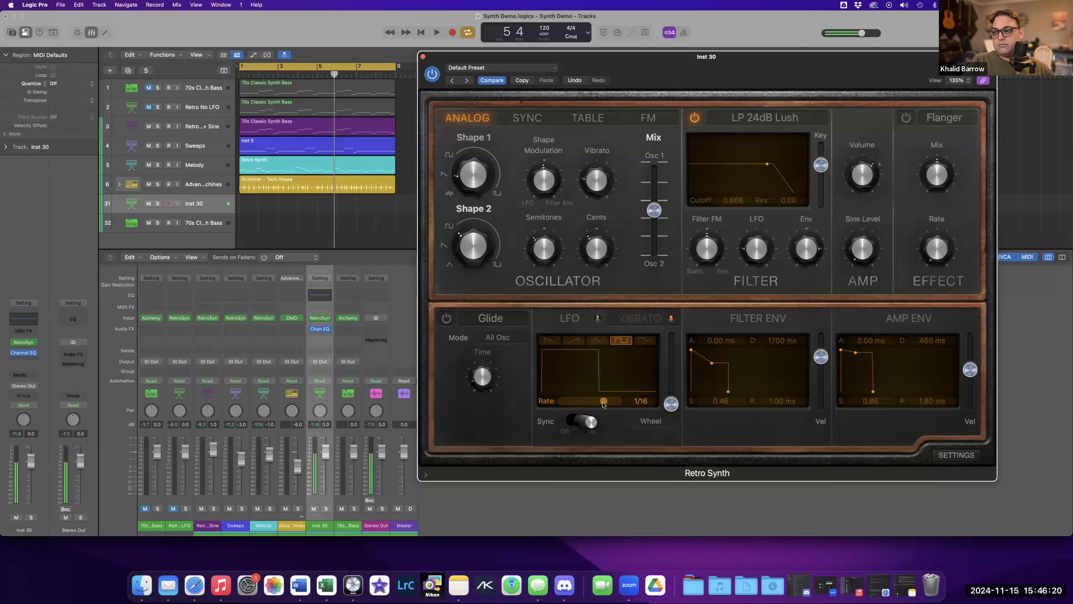
Turn the filter LFO modulation amount down to 0.00.
mouse_move(757, 261)
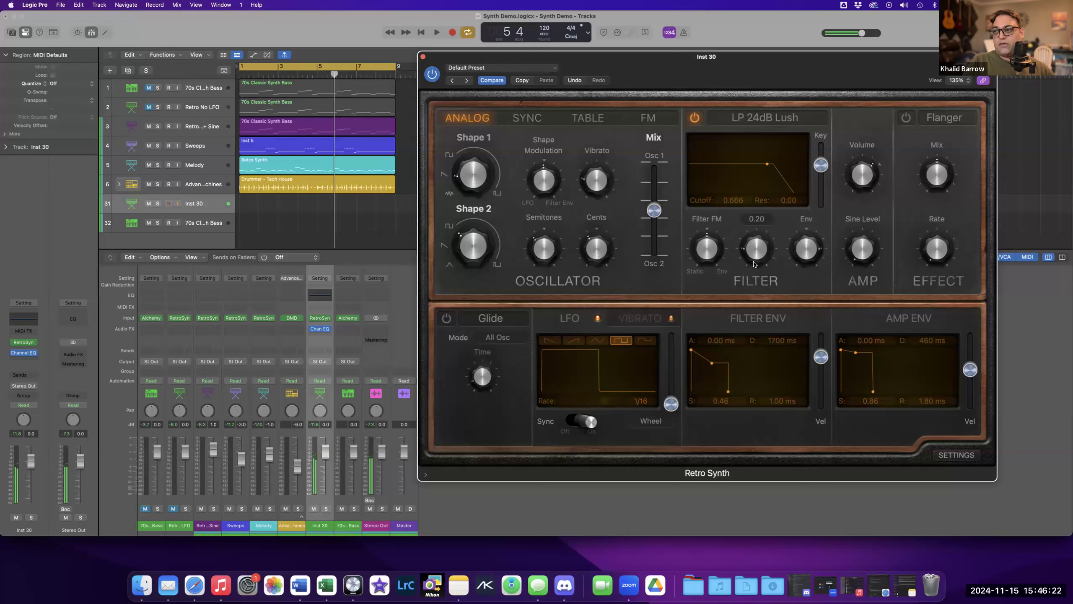
mouse_move(754, 264)
left_mouse_down()
mouse_move(750, 231)
mouse_move(748, 267)
left_mouse_up()
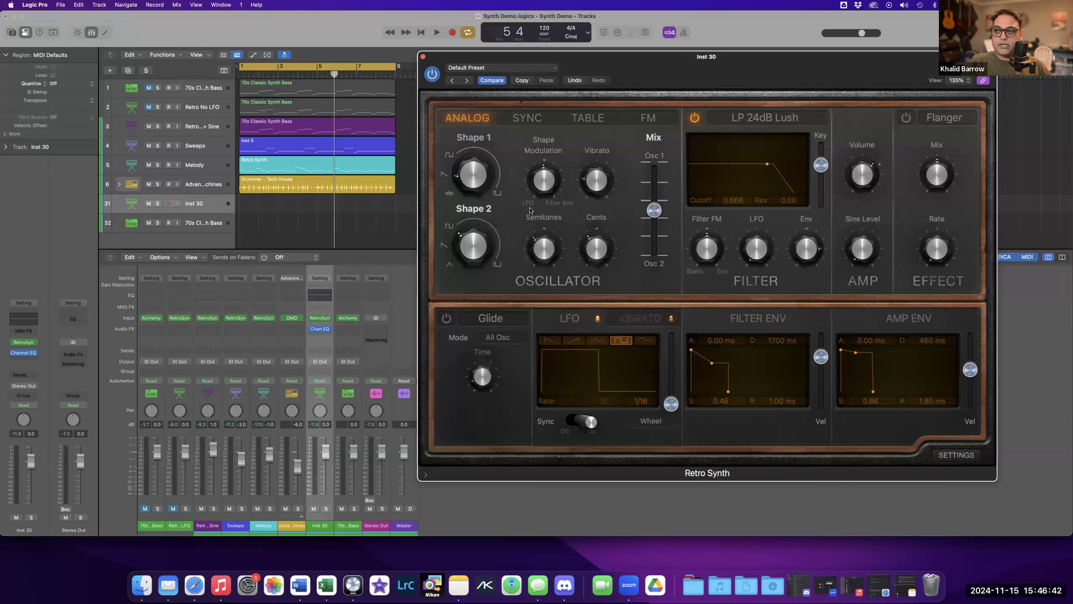
Sweep the oscillator Shape Modulation amount down and then back up.
left_click(543, 191)
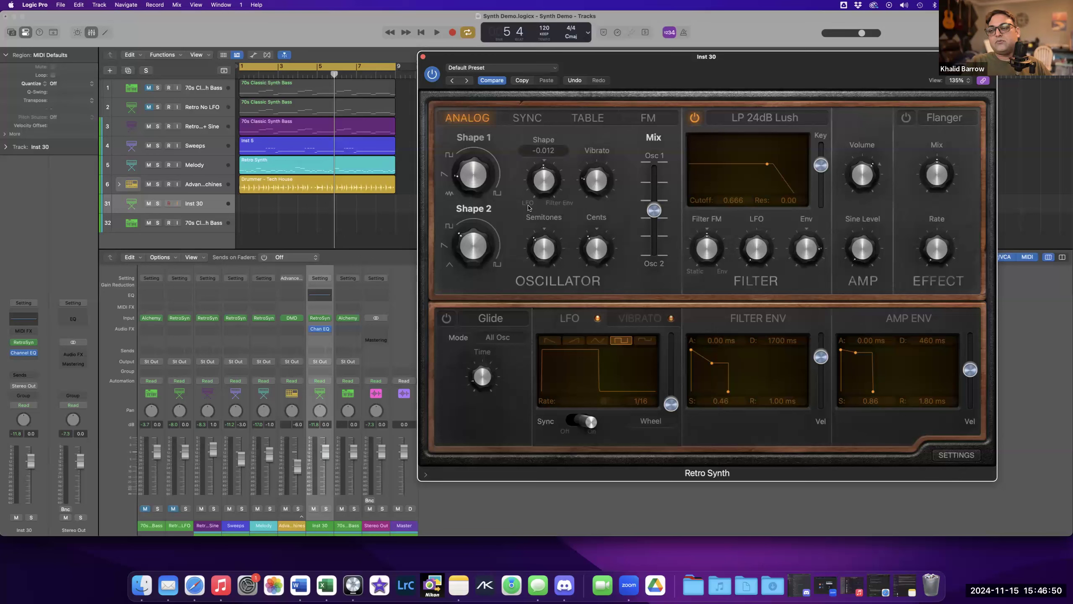
mouse_move(478, 191)
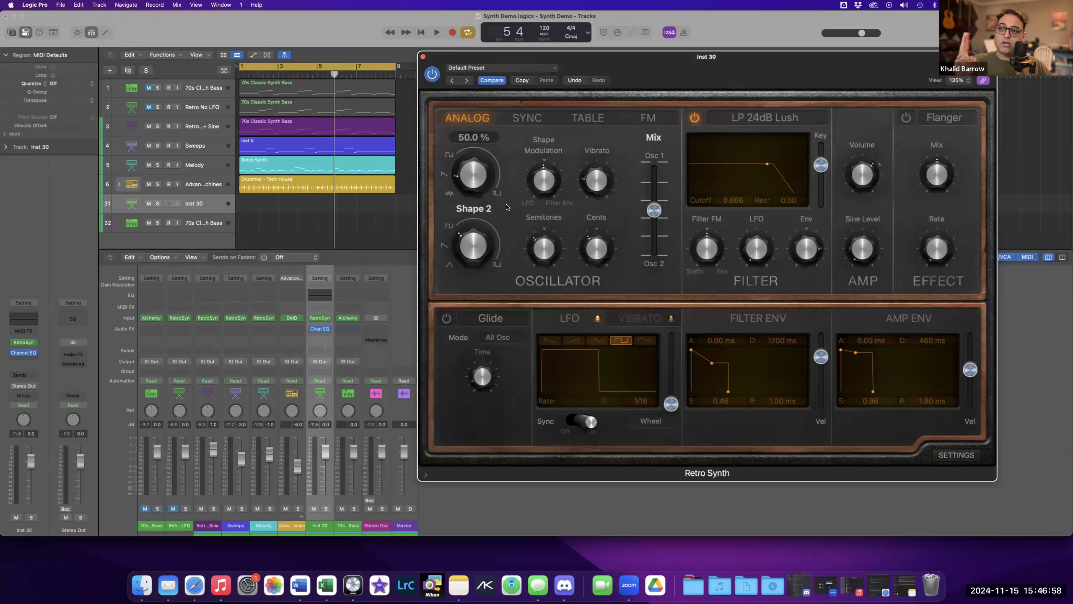
mouse_move(544, 174)
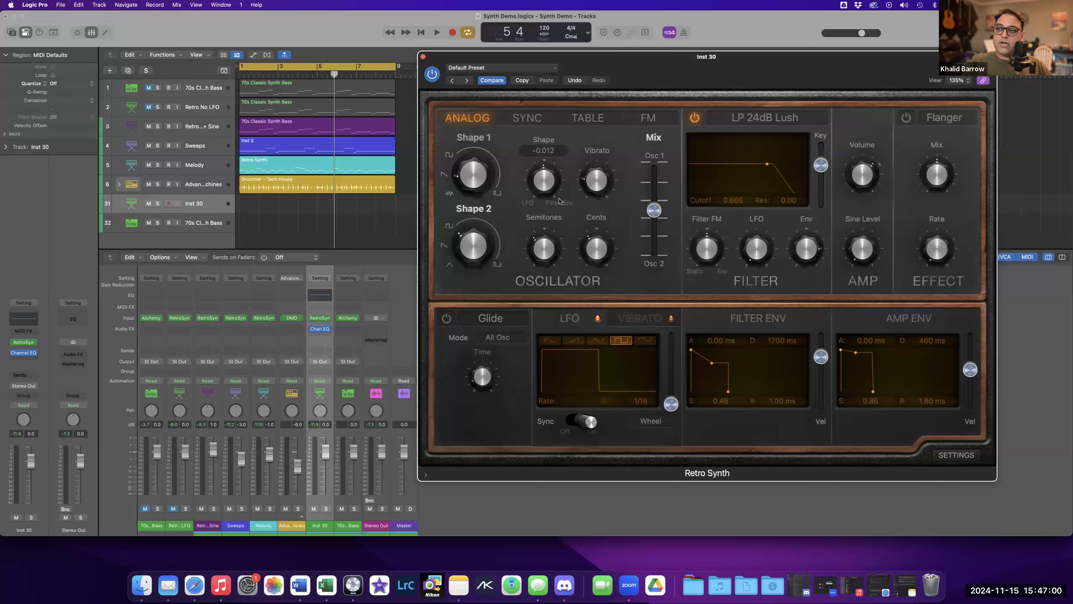
left_click_drag(543, 177, 543, 220)
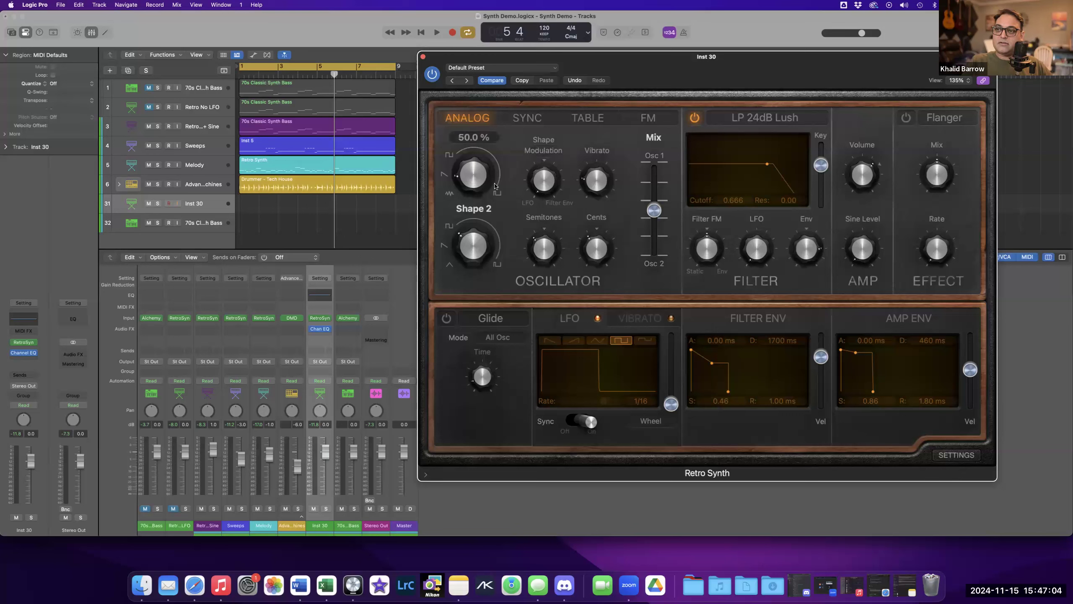
mouse_move(496, 247)
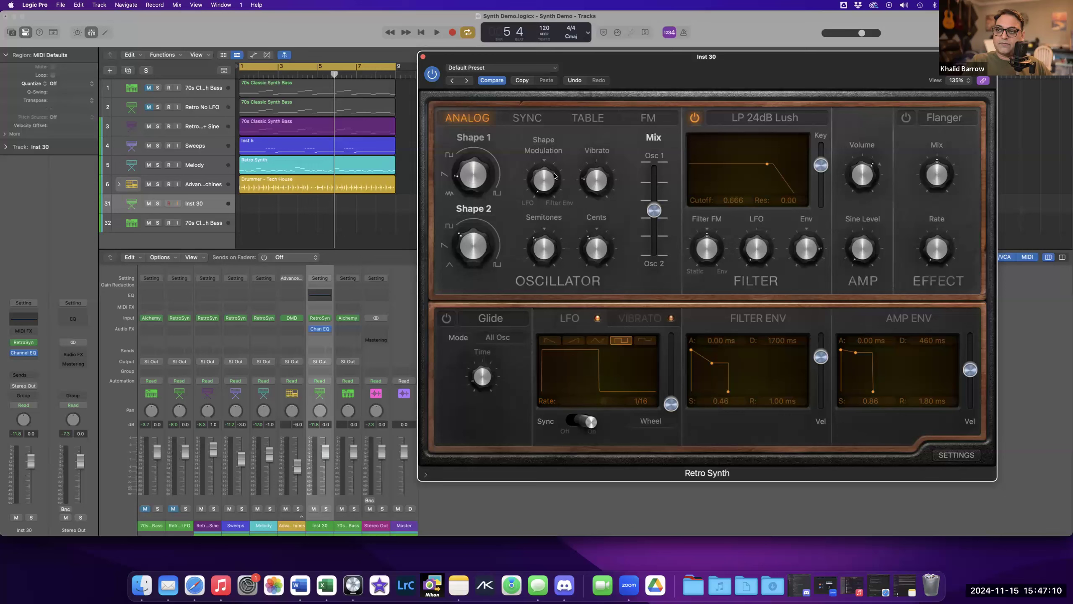
mouse_move(622, 217)
left_click_drag(539, 187, 537, 139)
Set the LFO rate to 1/16d.
mouse_move(601, 404)
left_click_drag(602, 404, 598, 404)
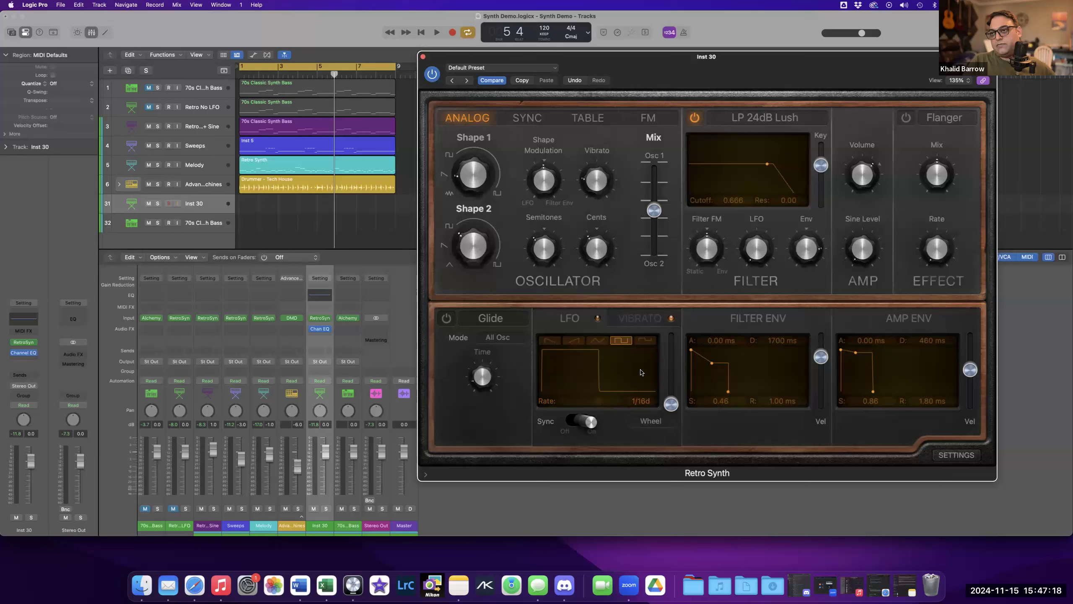
Set the oscillator Shape Modulation to about 0.494.
mouse_move(537, 177)
left_mouse_down()
mouse_move(534, 227)
mouse_move(530, 178)
mouse_move(542, 186)
left_mouse_up()
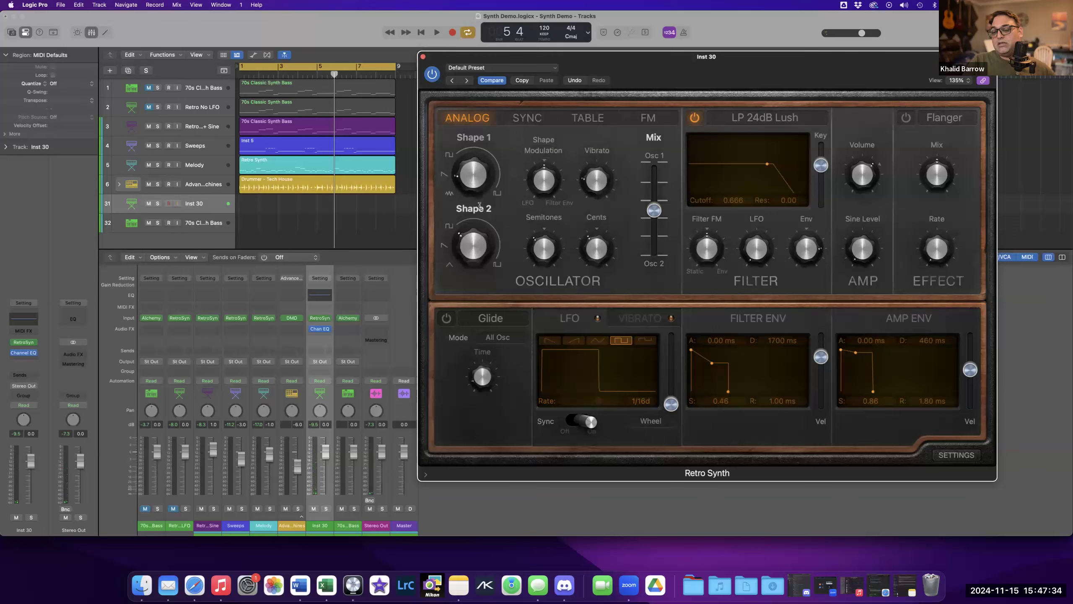
mouse_move(751, 262)
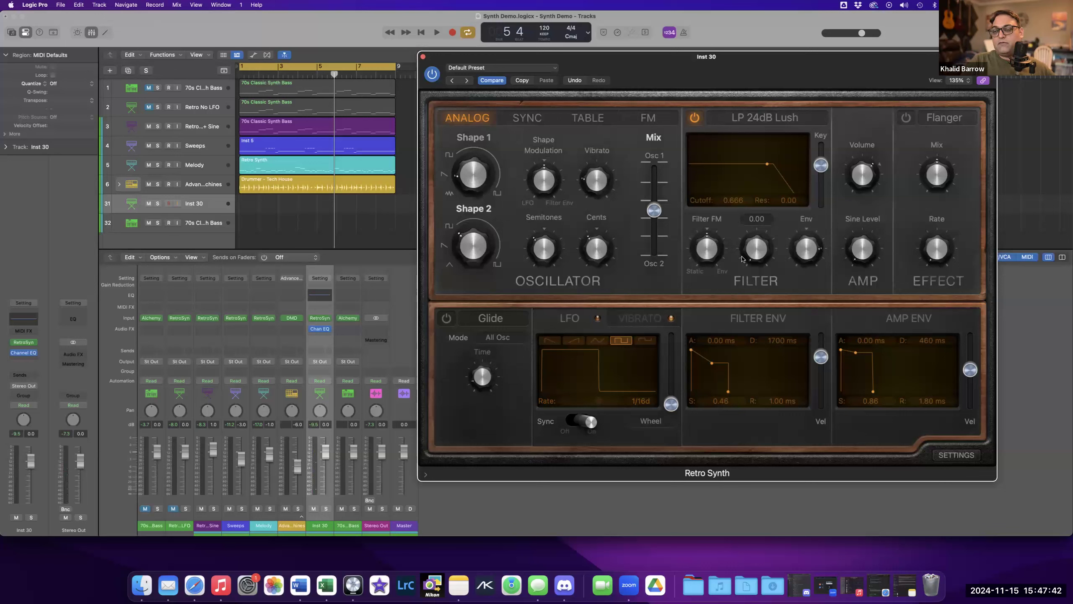
left_click_drag(544, 191, 548, 180)
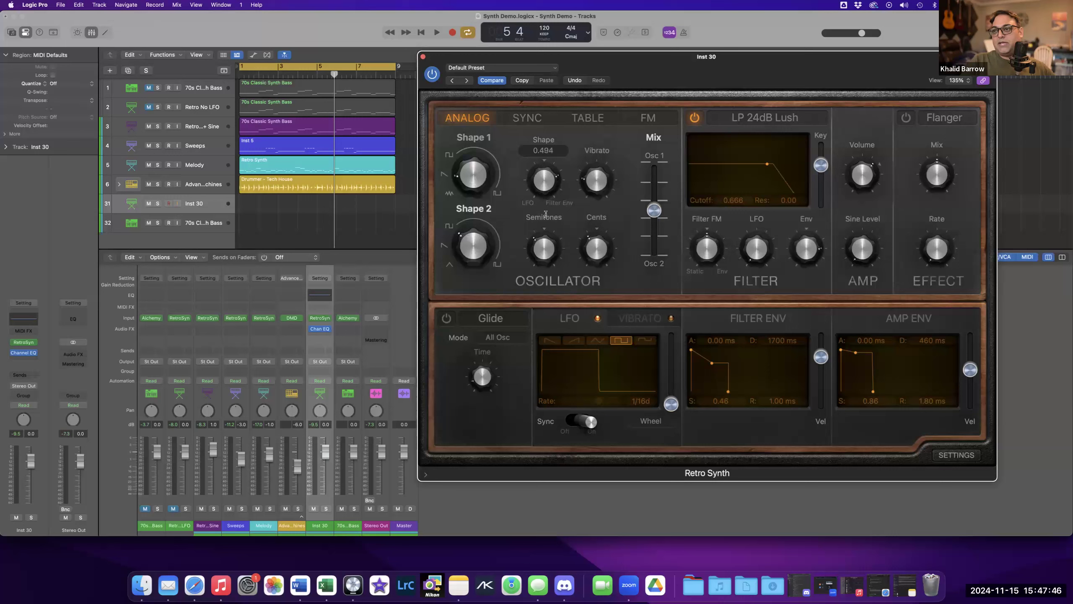
Reshape the filter envelope with about 230 ms attack and 0.31 sustain.
left_click_drag(693, 351, 724, 368)
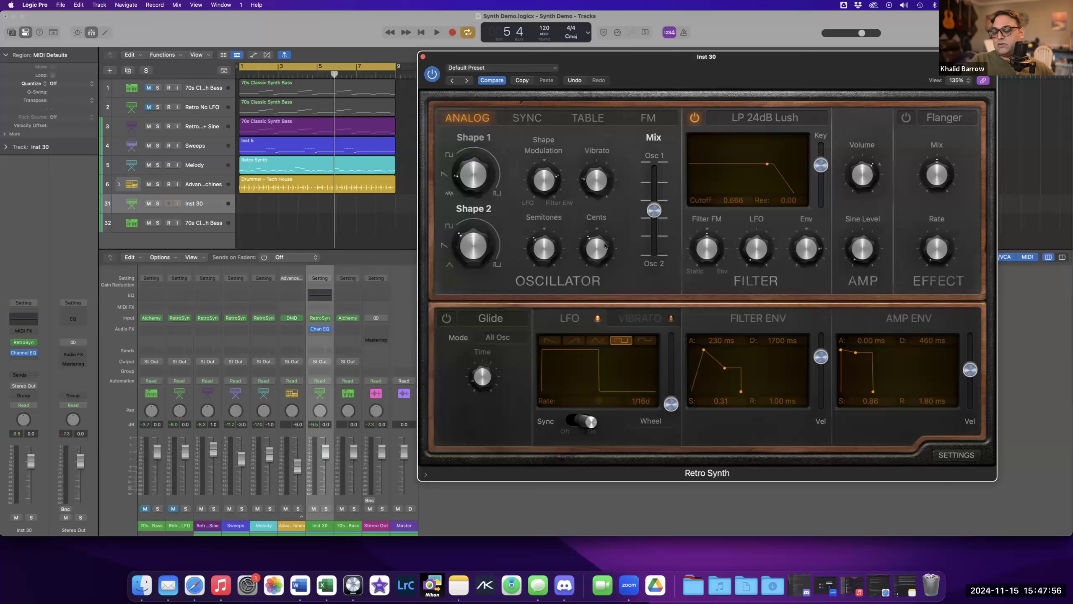
Sweep the Shape Modulation up to 1.000 and back down again.
mouse_move(545, 193)
left_click_drag(545, 191, 542, 161)
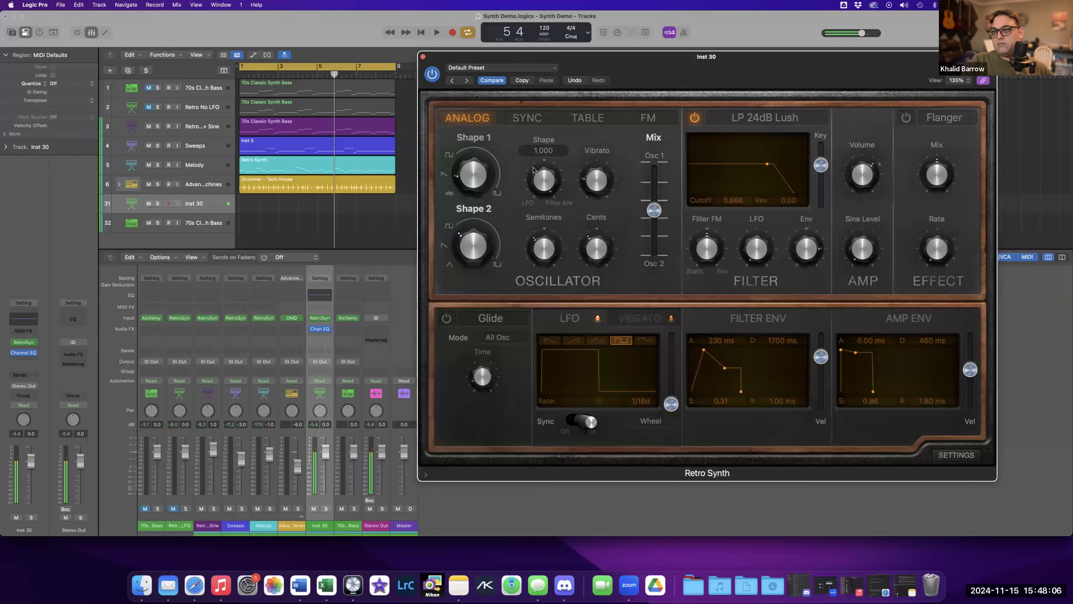
left_click_drag(542, 194, 538, 228)
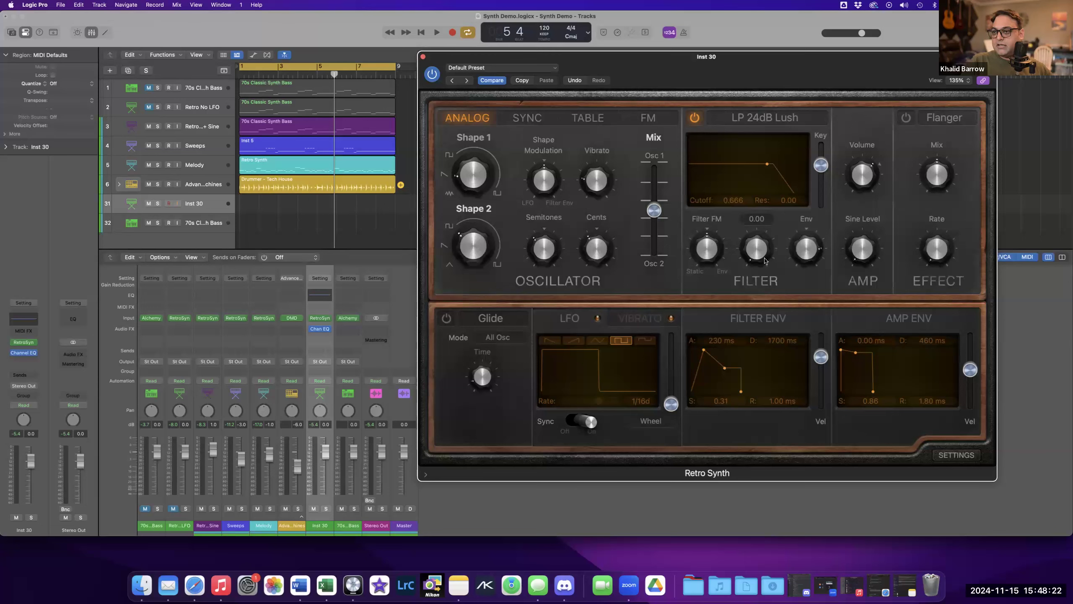
Sweep the amp Sine Level down and back up past about 0.68.
mouse_move(869, 222)
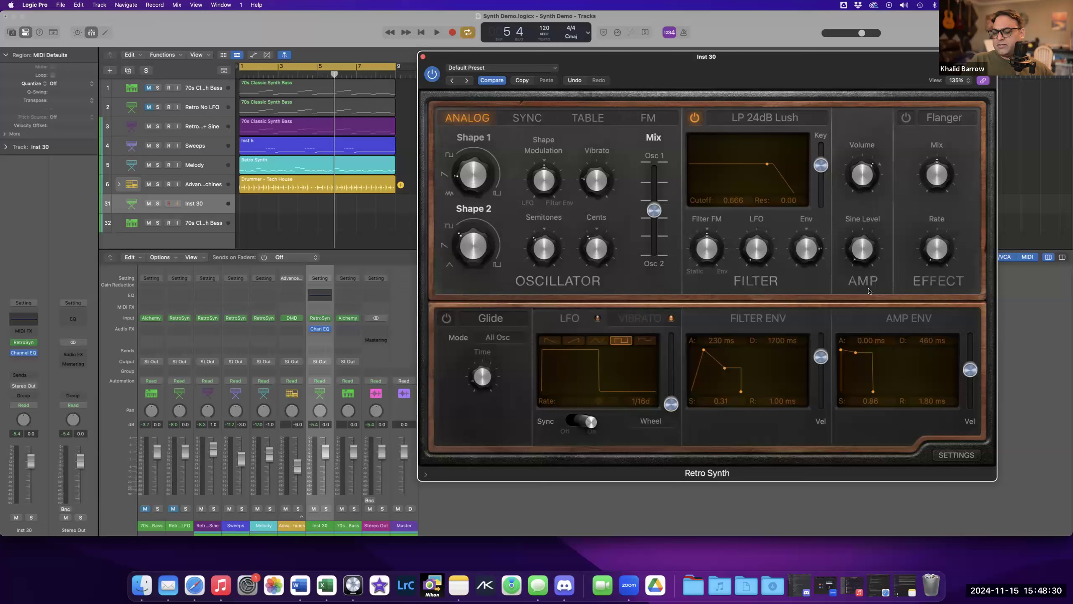
mouse_move(875, 270)
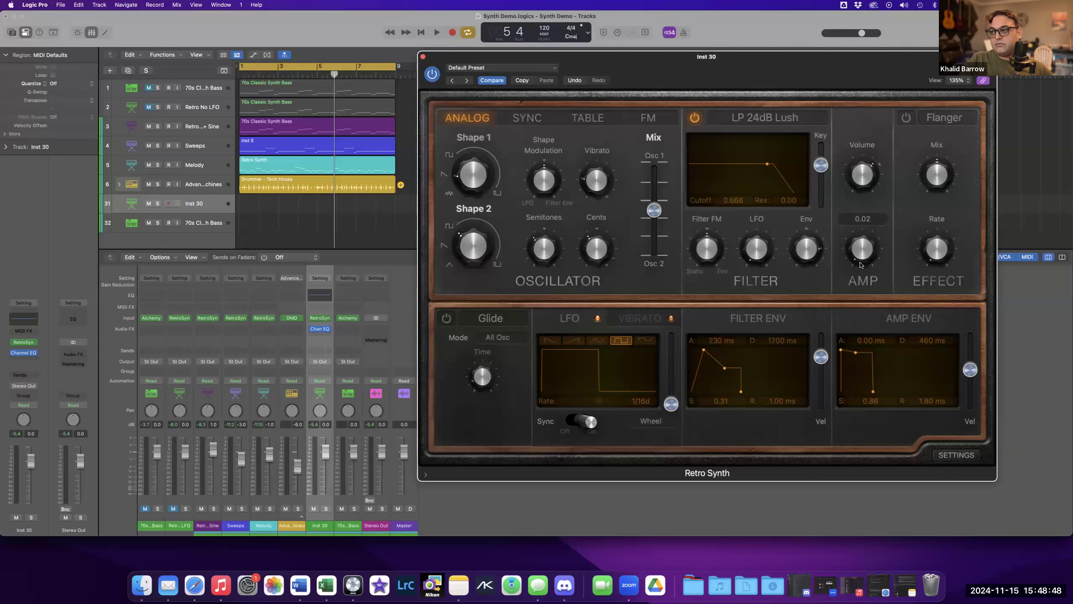
left_click_drag(857, 250, 860, 281)
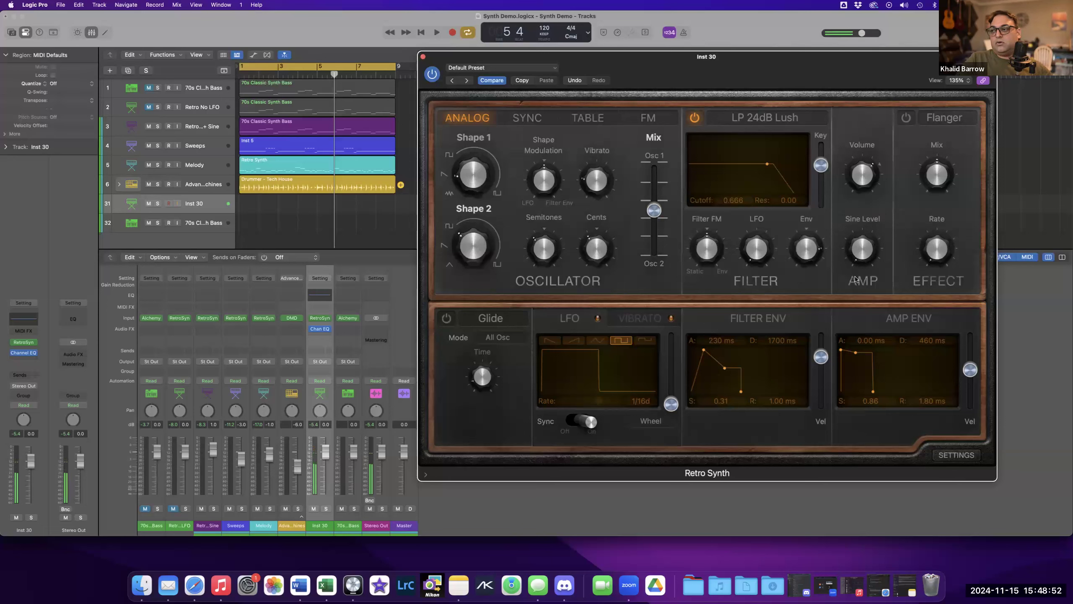
mouse_move(862, 263)
left_click_drag(855, 248, 852, 210)
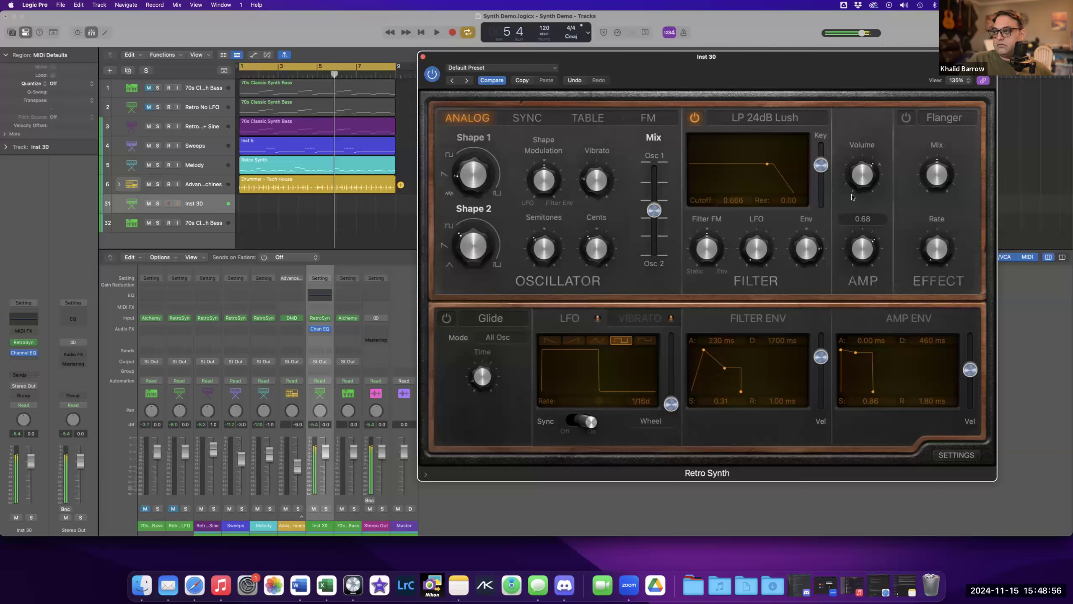
left_click_drag(851, 215, 855, 174)
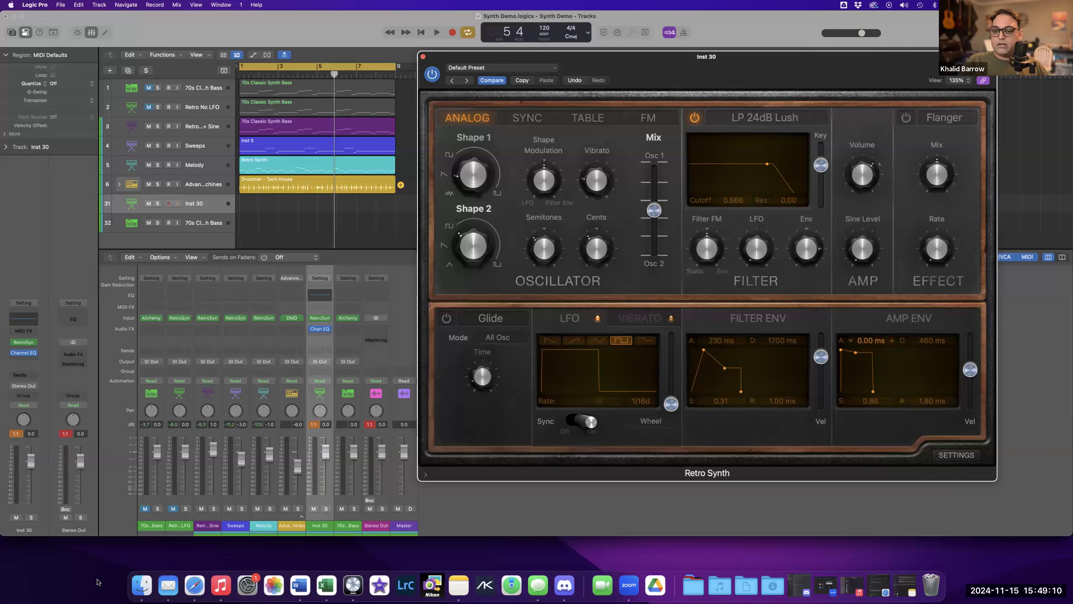
left_click(122, 577)
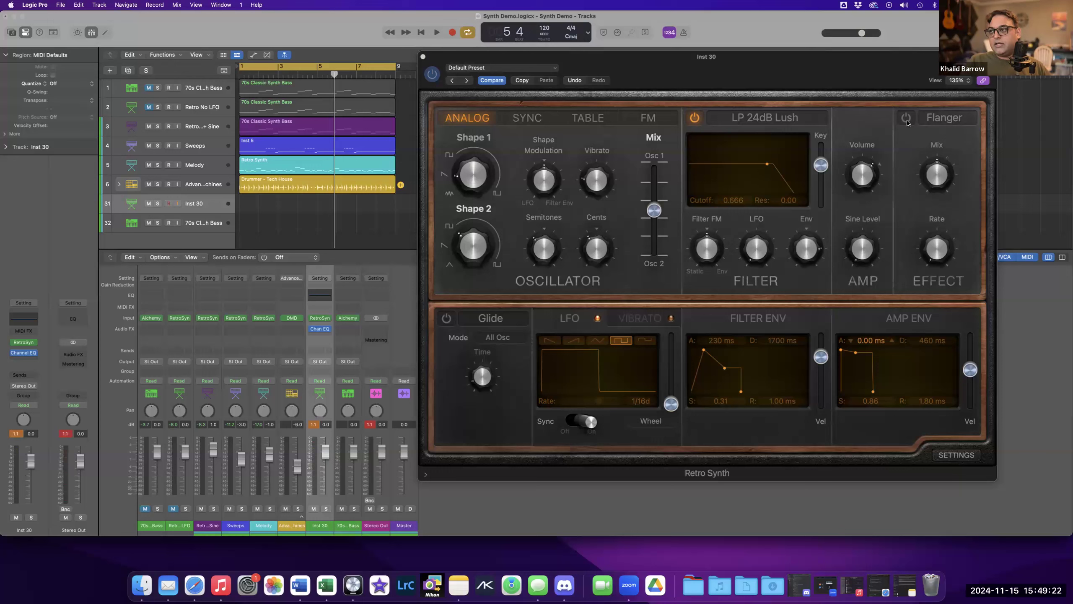
left_click_drag(932, 250, 936, 244)
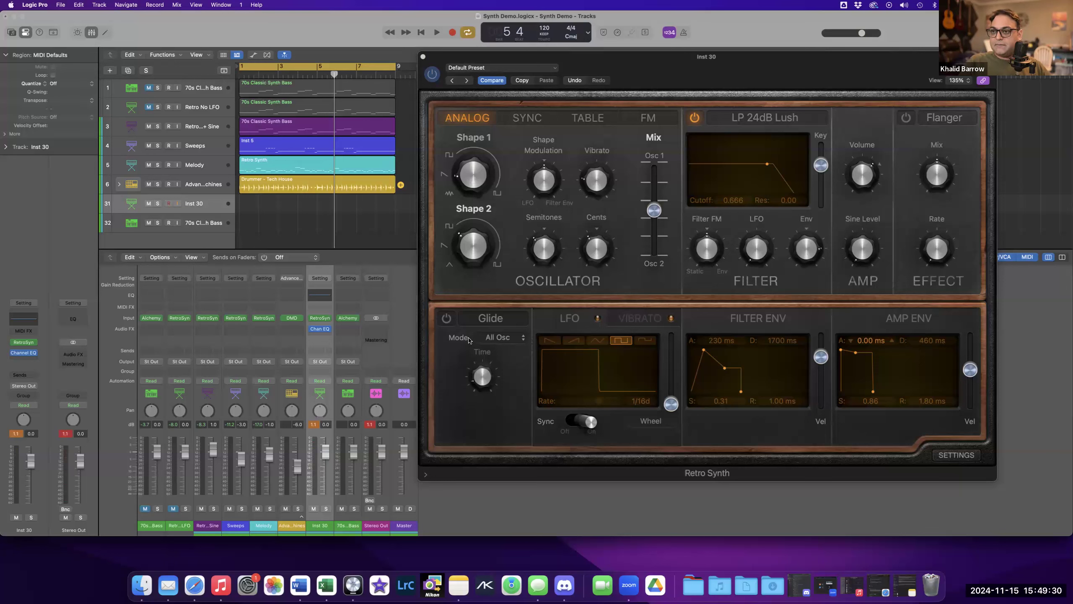
Toggle Glide on, off and back on.
left_click(446, 318)
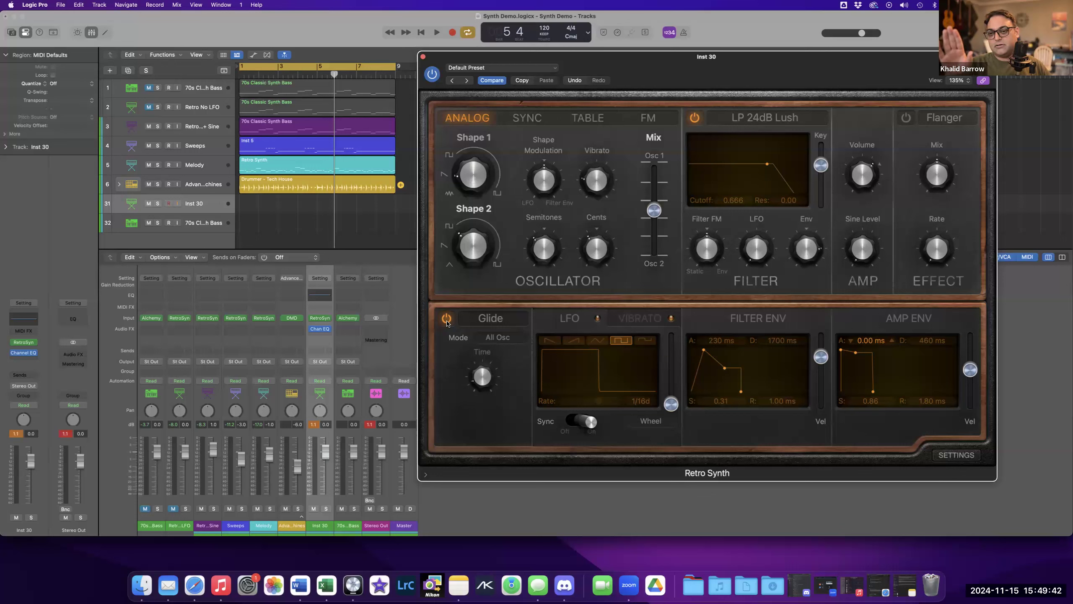
left_click(446, 319)
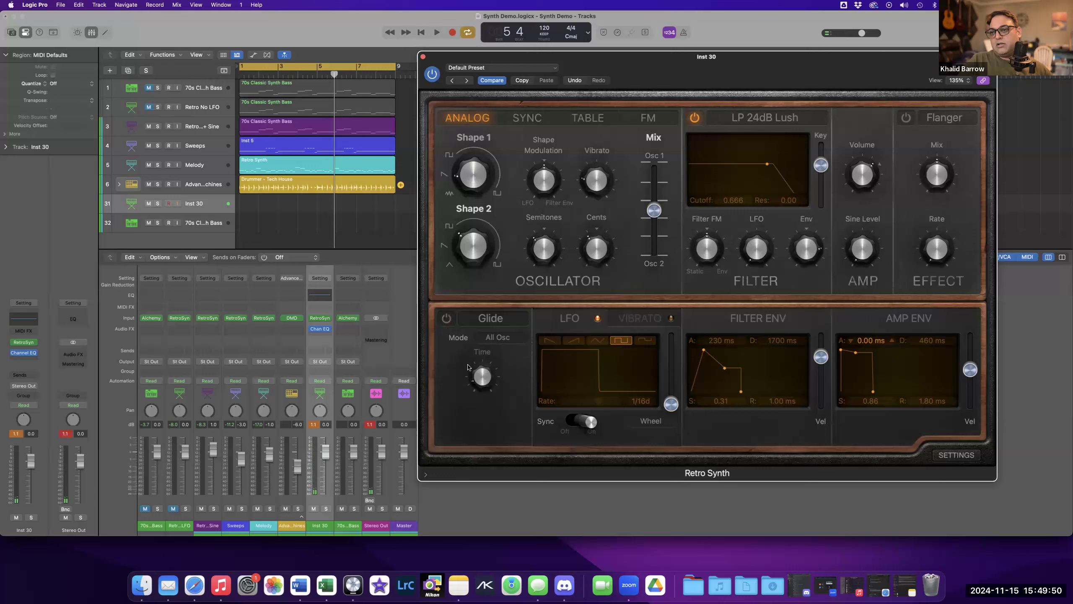
left_click(447, 320)
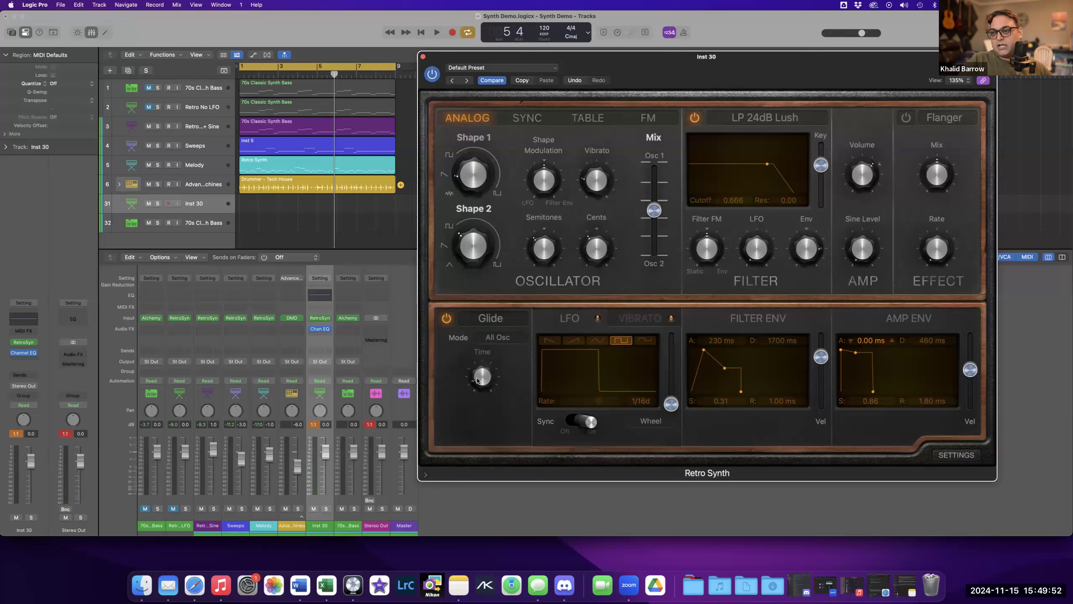
Sweep the glide time between about 30 ms and 1700 ms, ending near 130 ms.
left_click_drag(478, 387, 476, 380)
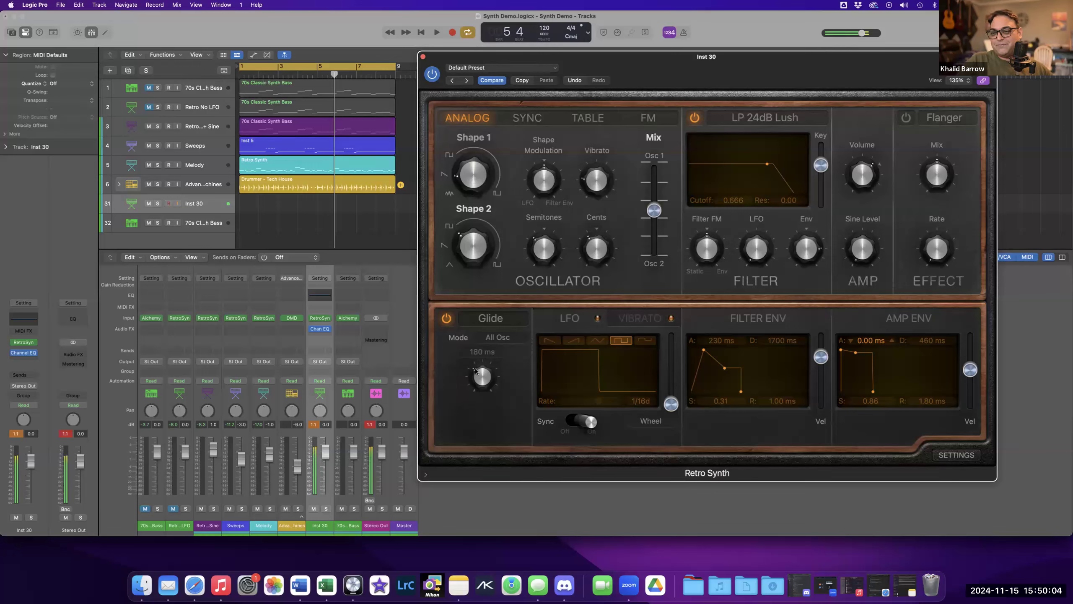
left_click_drag(479, 383, 476, 351)
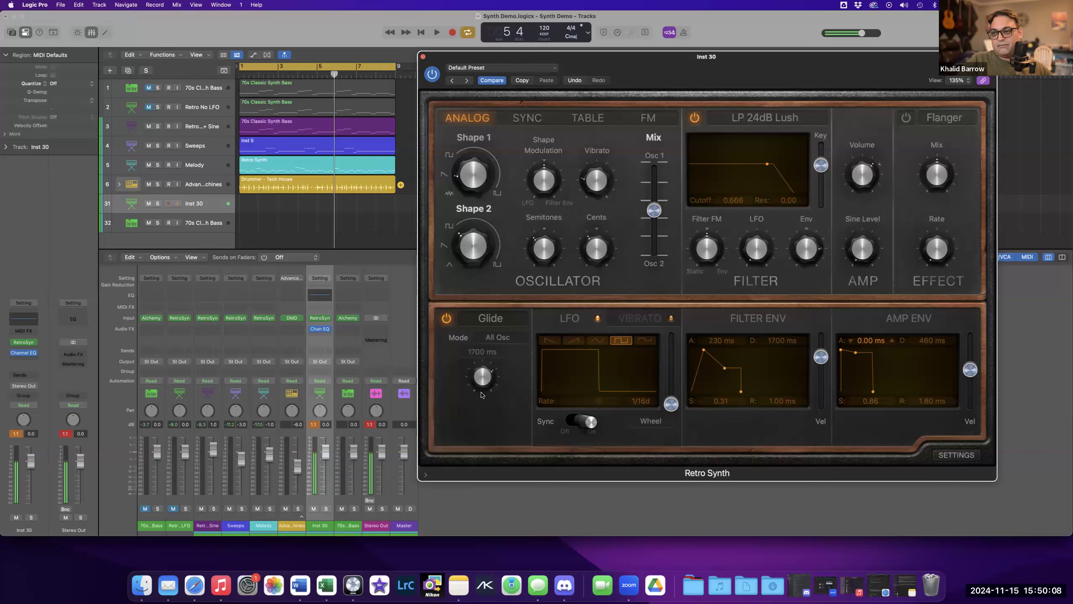
left_click_drag(479, 386, 477, 419)
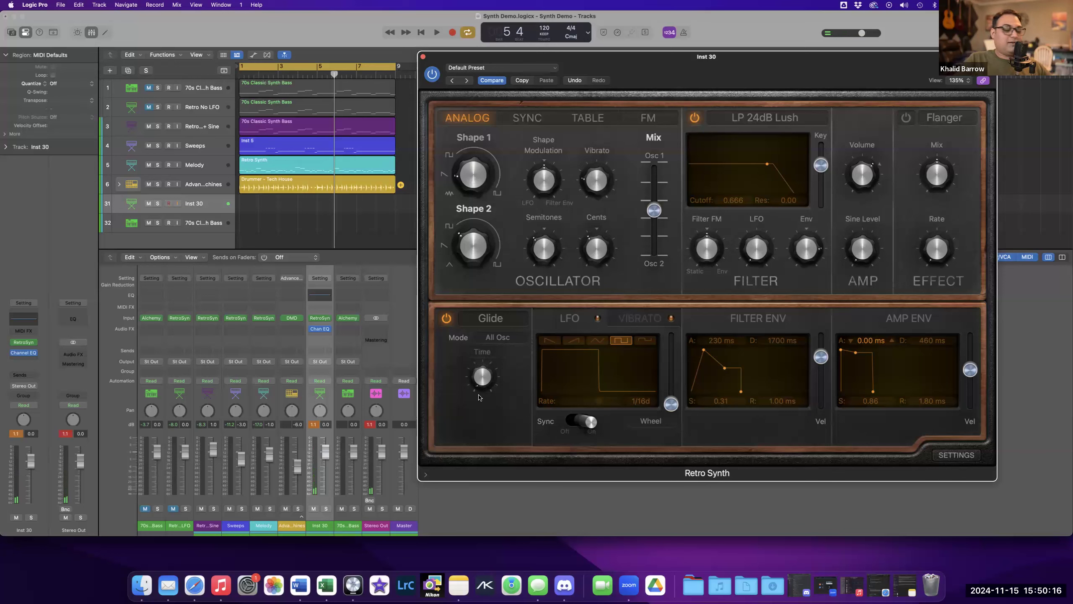
left_click_drag(476, 374, 468, 380)
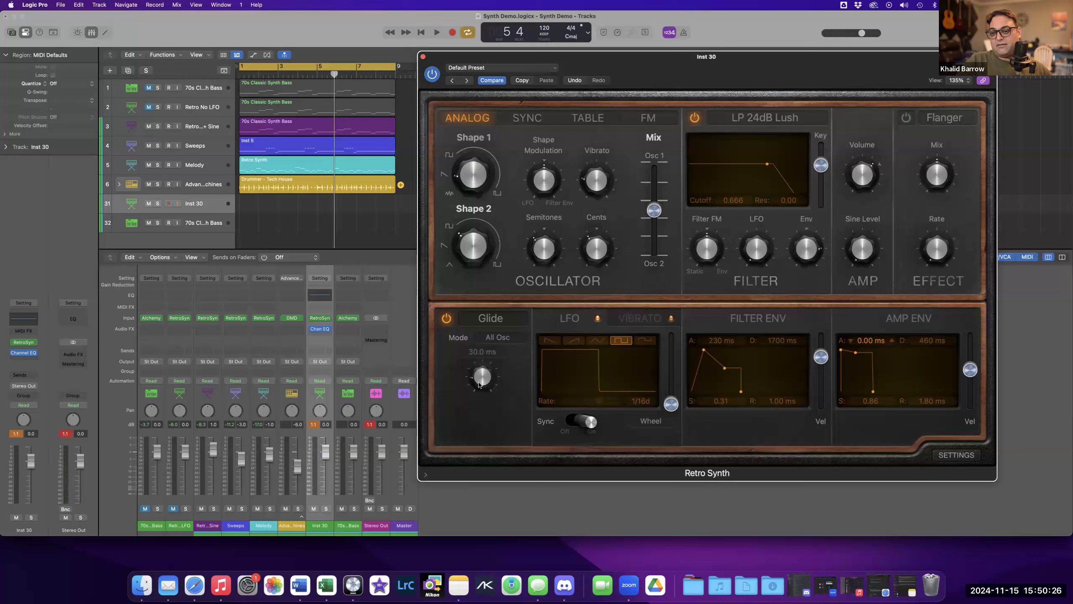
left_click_drag(479, 384, 481, 372)
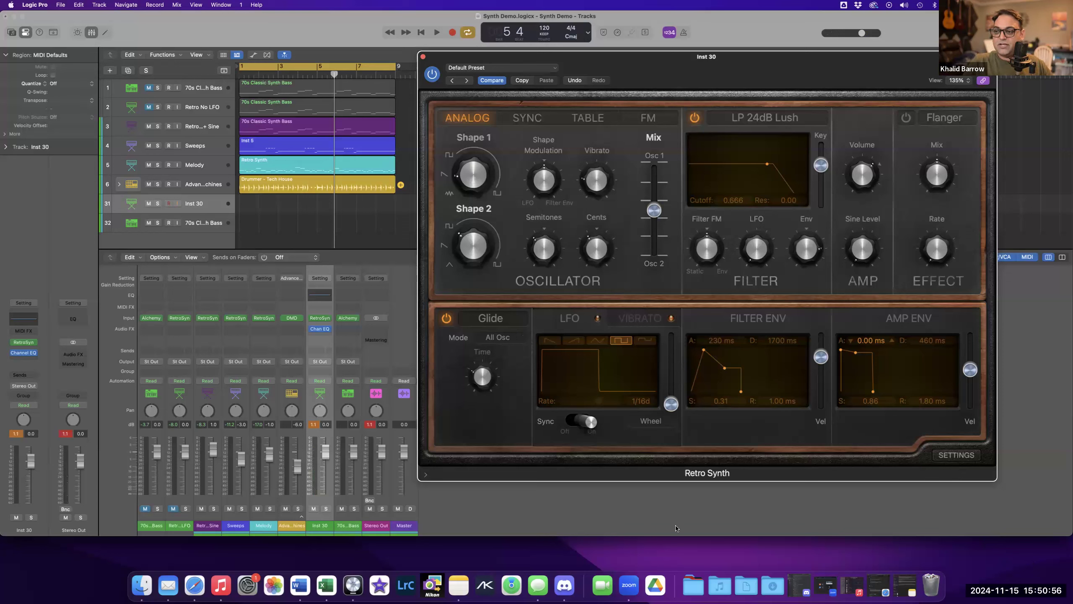
left_click(717, 580)
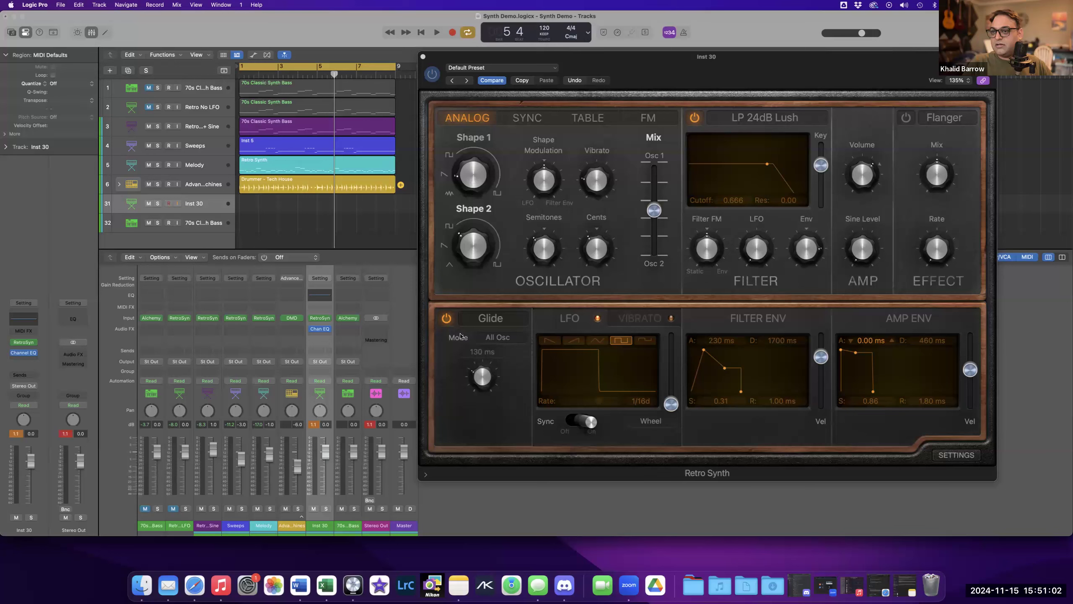
Open the synth's Settings page and set Transpose to None.
left_click(842, 440)
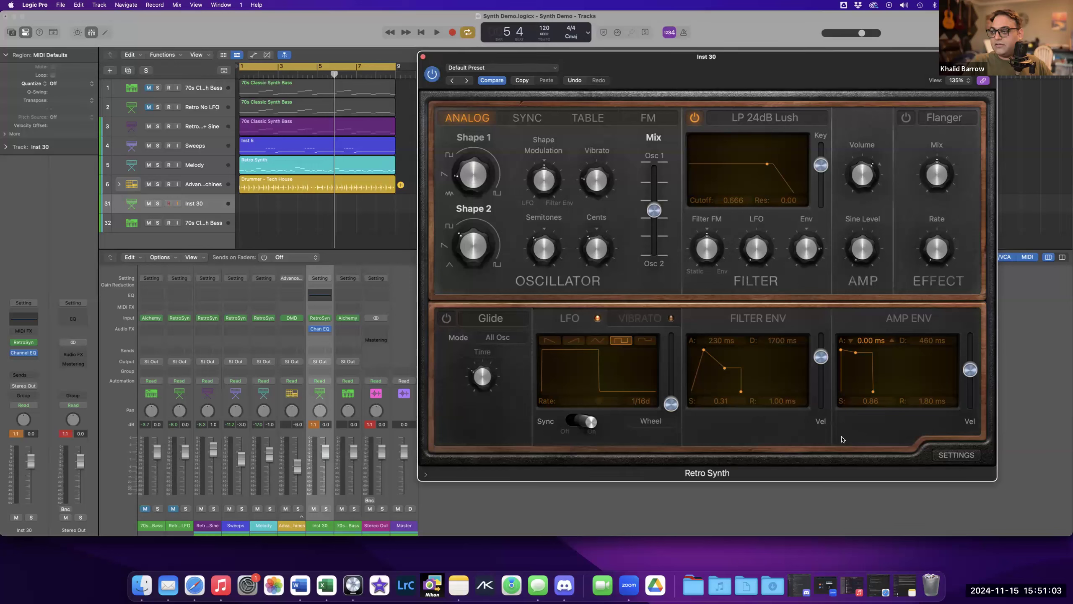
left_click(956, 455)
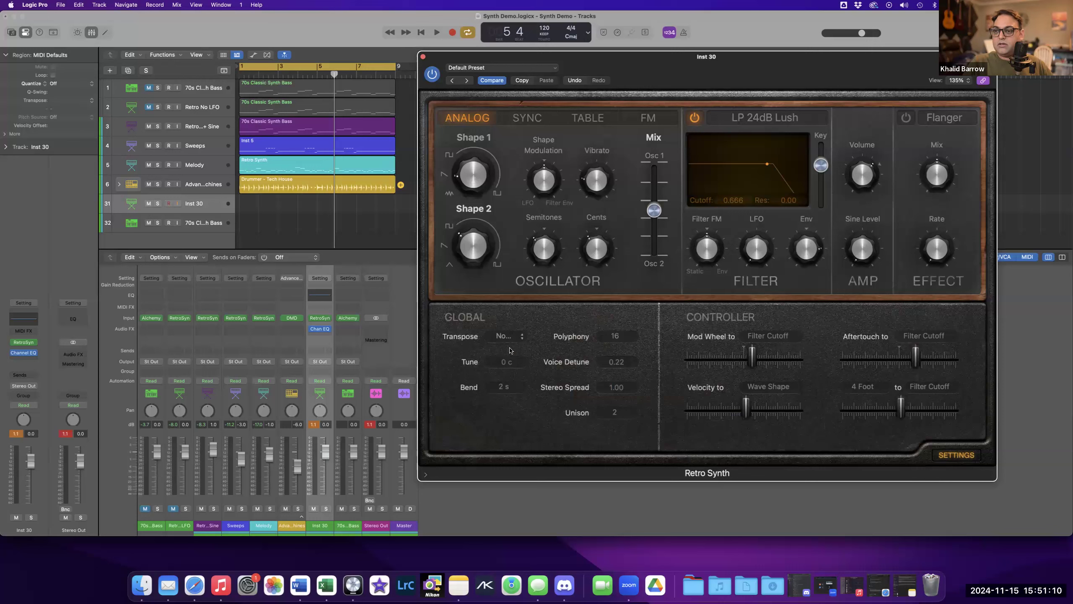
left_click(516, 339)
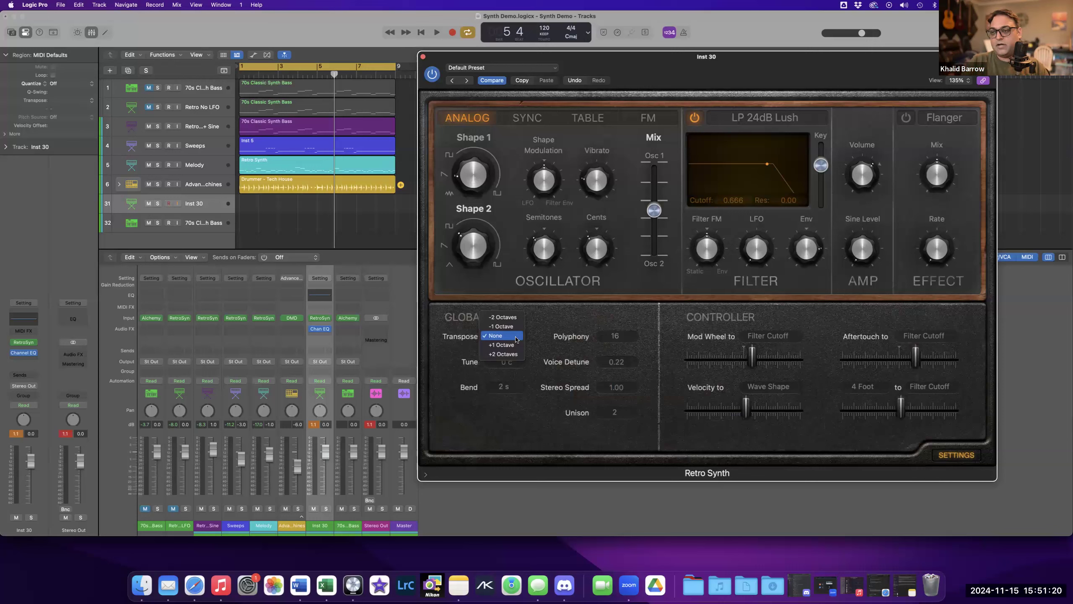
left_click(523, 354)
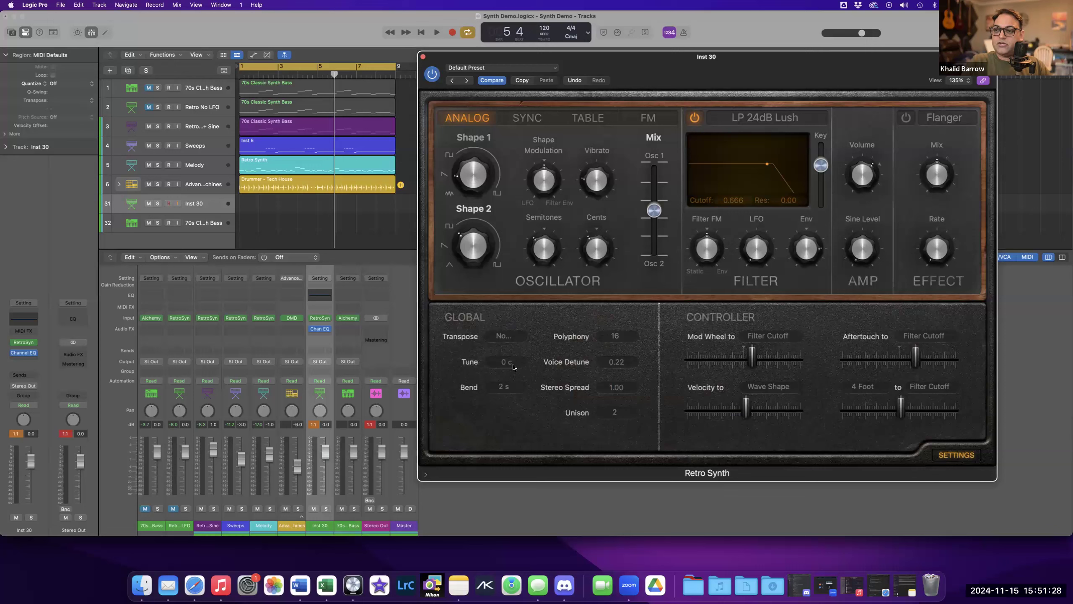
mouse_move(593, 247)
left_click_drag(593, 247, 591, 245)
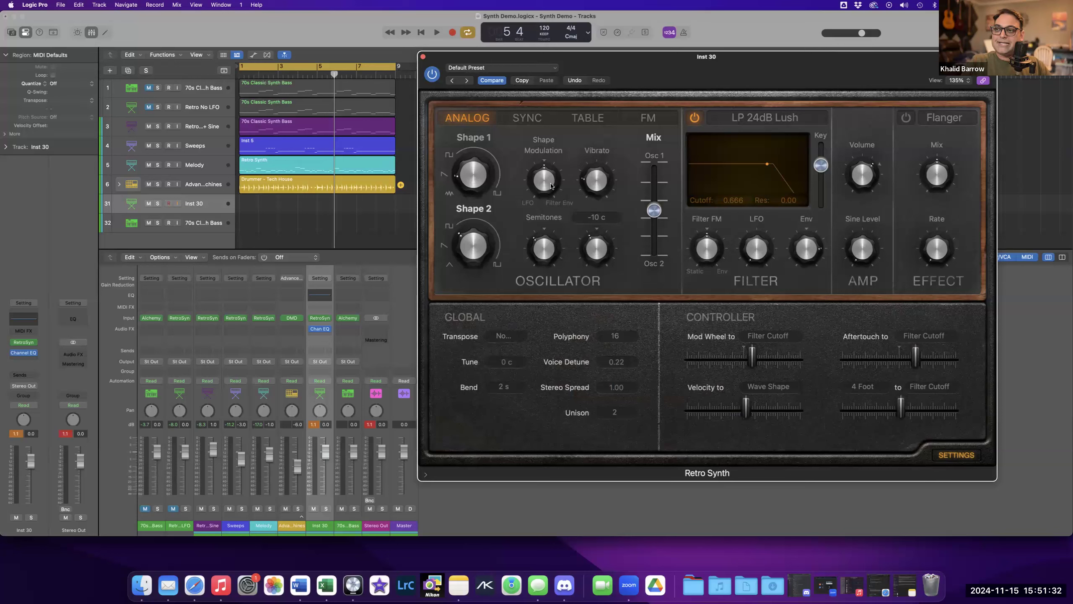
Nudge the oscillator Semitones knob slightly upward.
mouse_move(542, 251)
left_click_drag(542, 251, 544, 236)
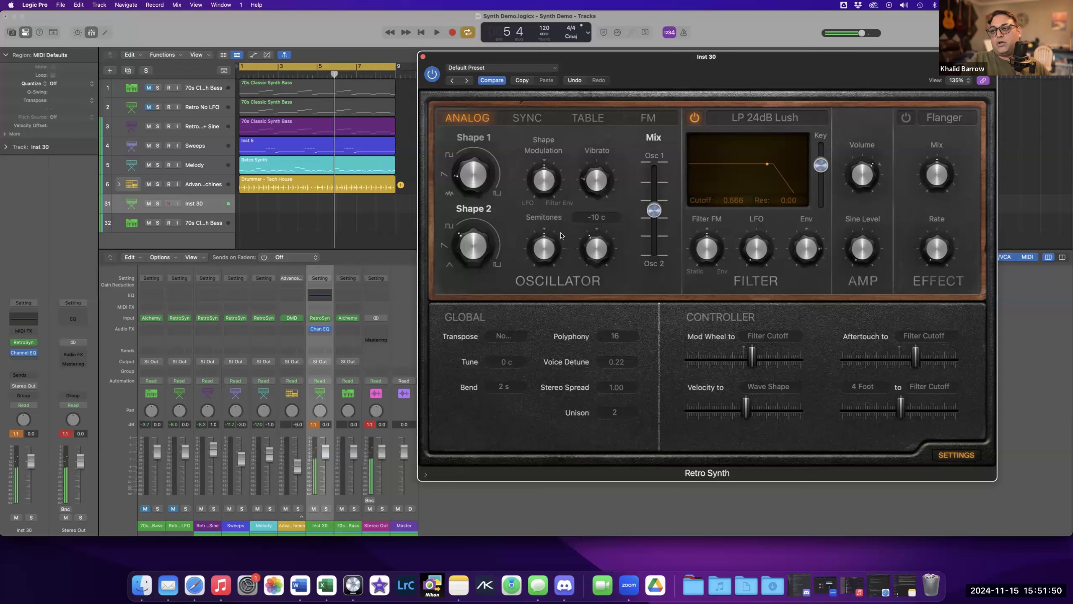
mouse_move(589, 260)
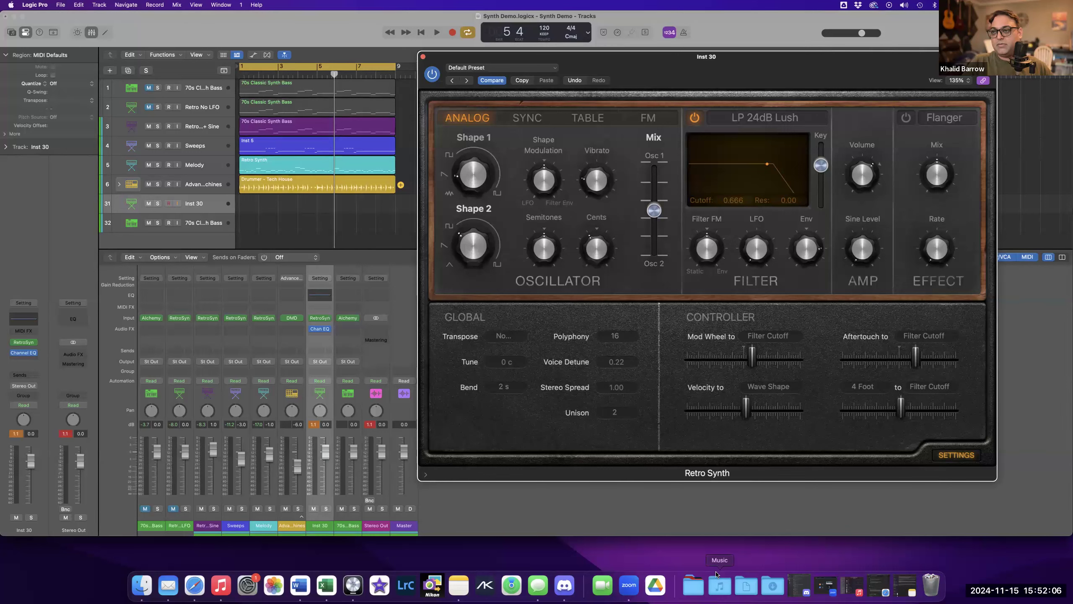
mouse_move(473, 178)
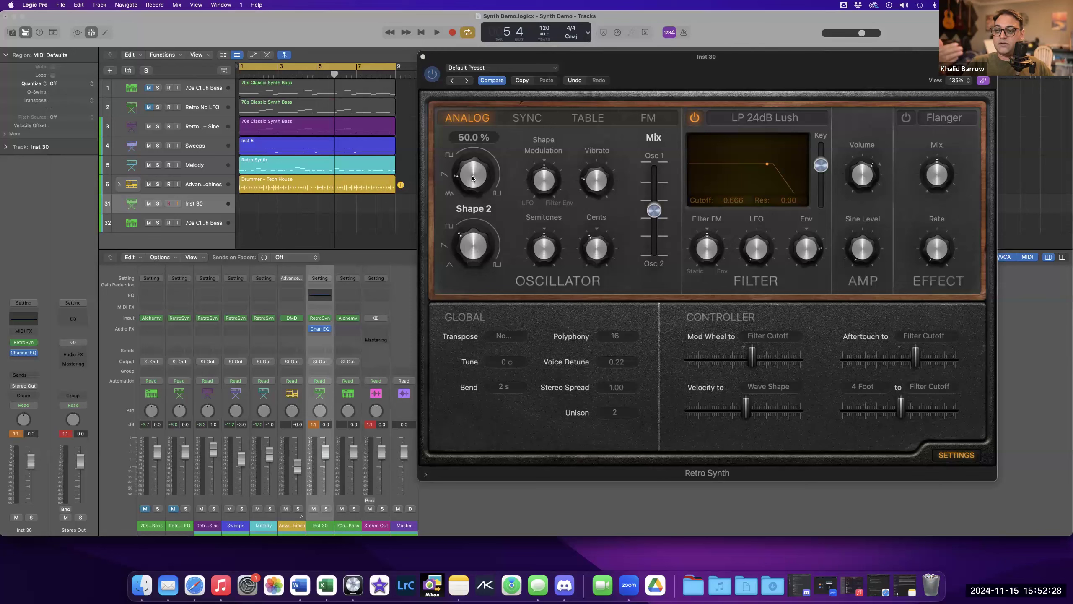
Step the global Tune down and back up, then enter 0 c as the Tune value.
left_click(492, 363)
left_click(491, 363)
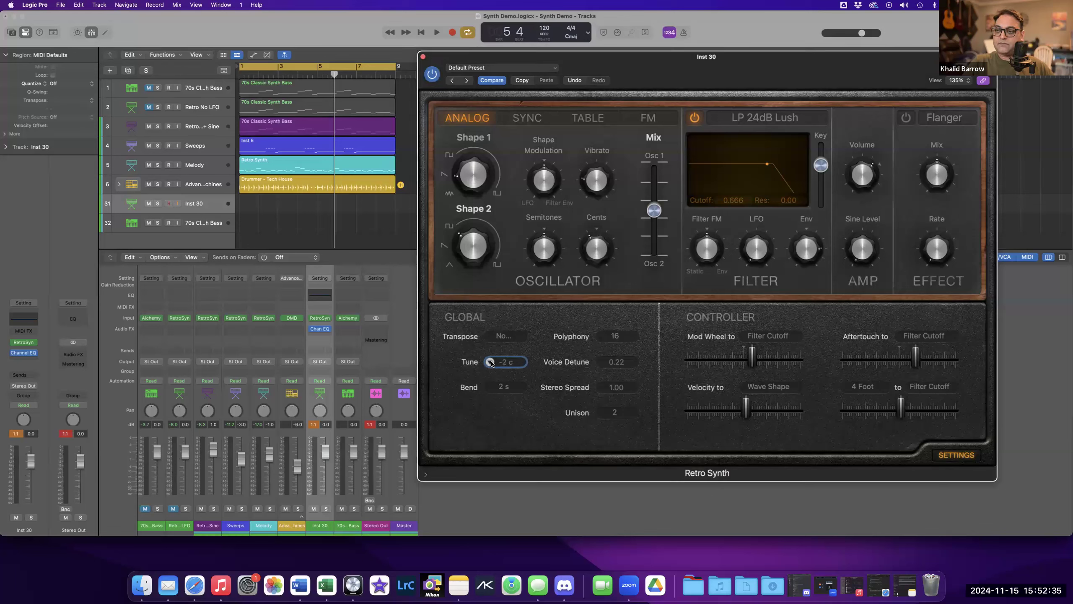
left_click(521, 363)
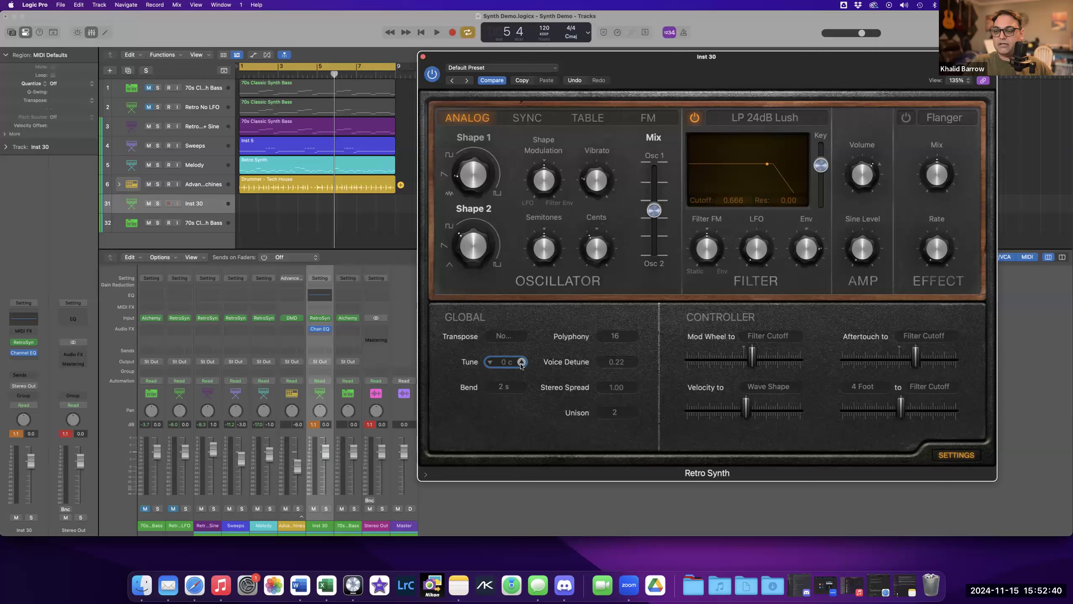
left_click(521, 363)
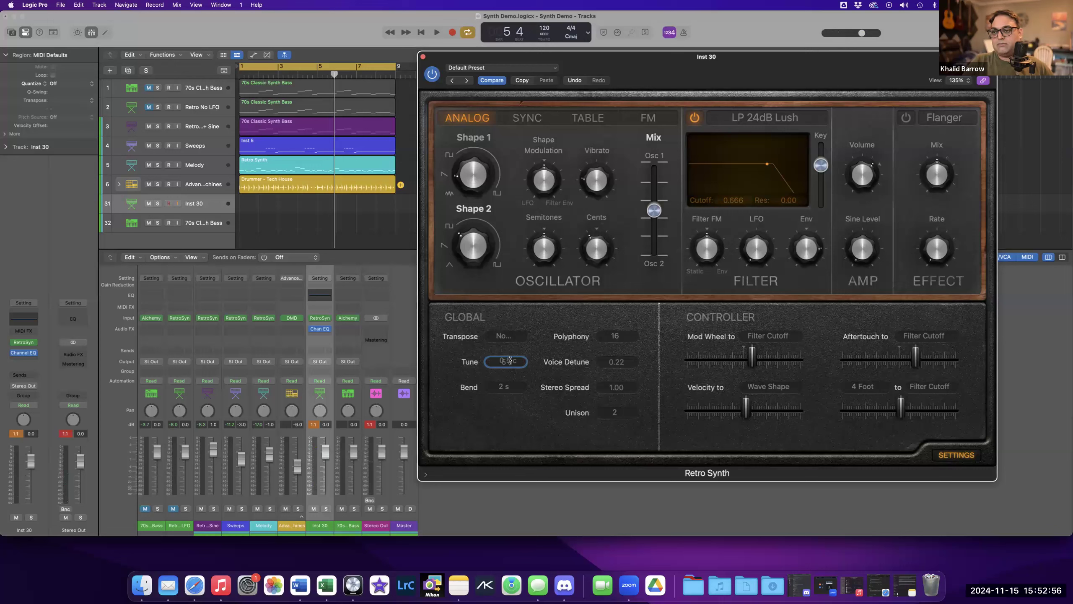
type("0")
key("Return")
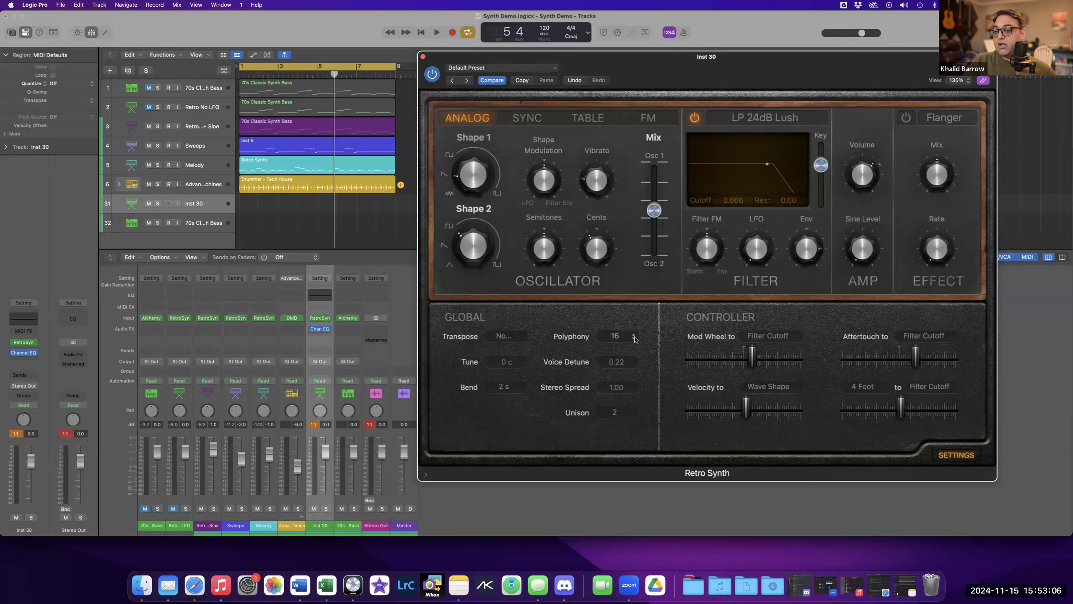
Switch Polyphony to Mono, then to 2 voices, then back to 16.
left_click(634, 337)
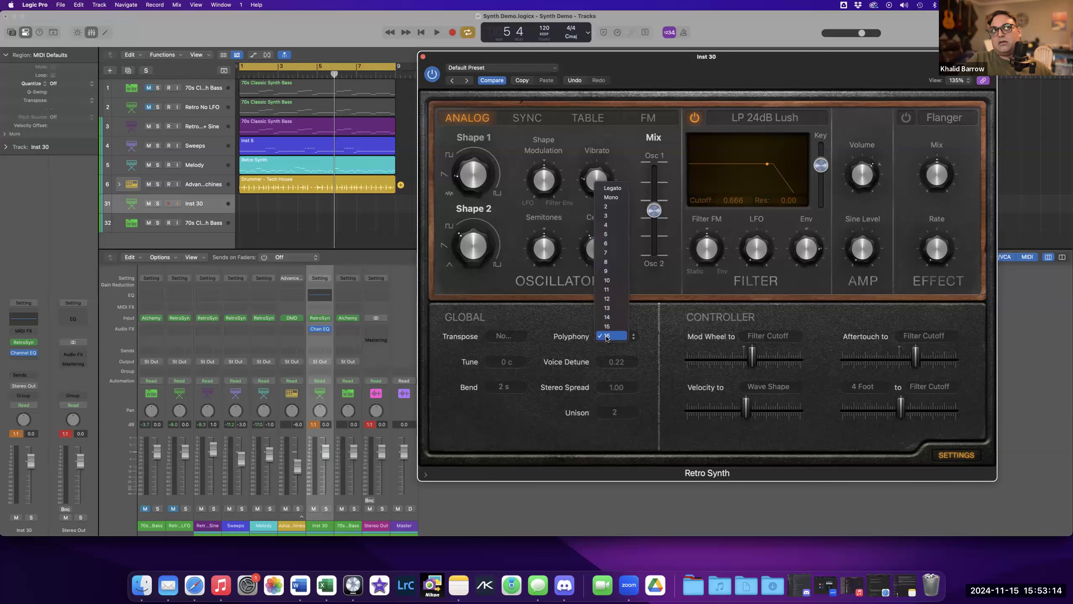
left_click(611, 197)
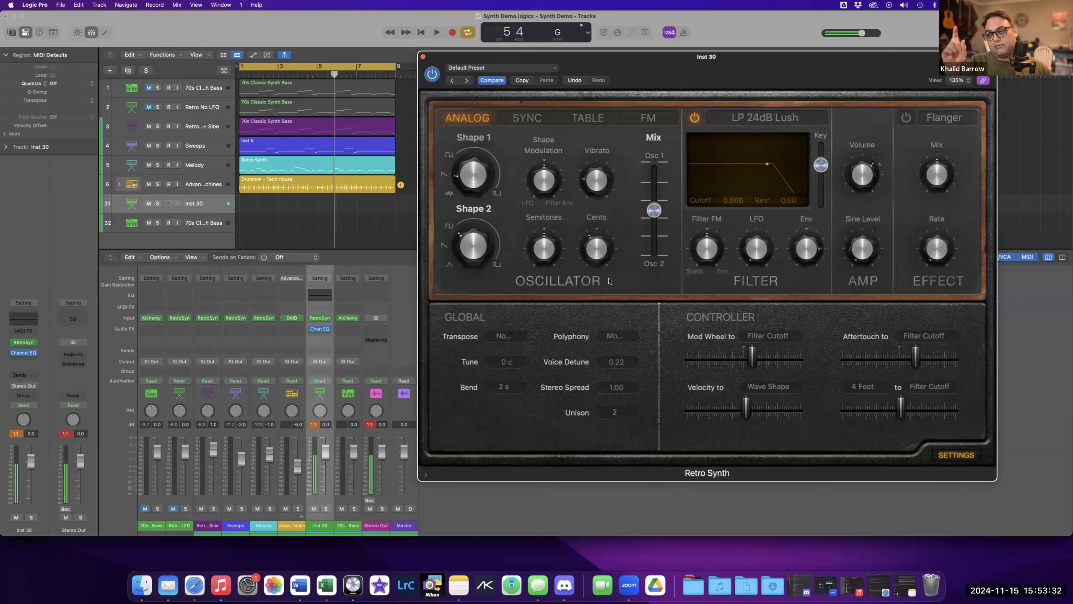
left_click(631, 336)
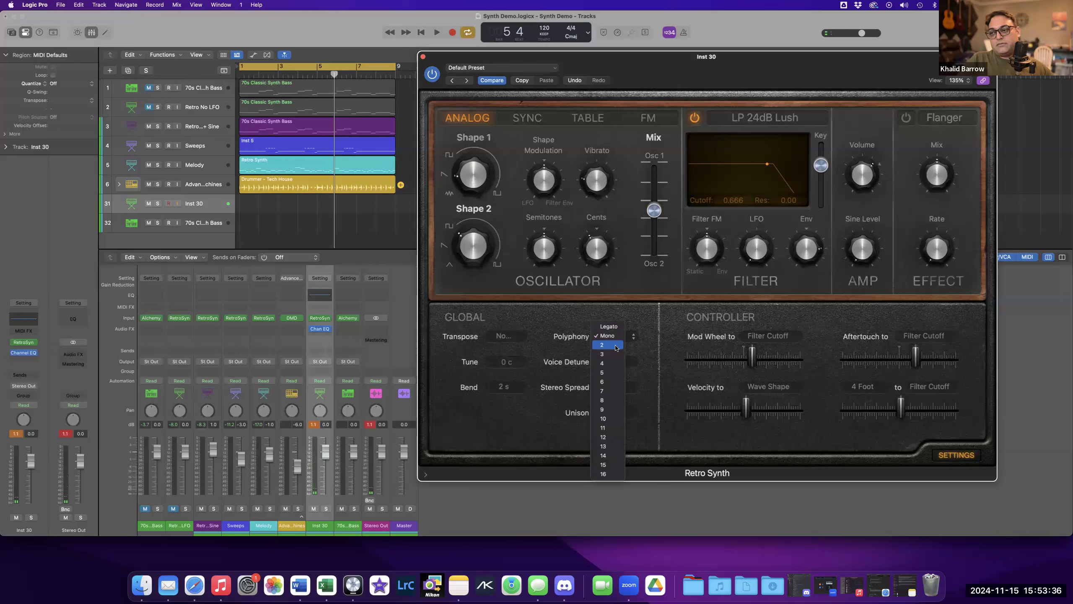
left_click(616, 346)
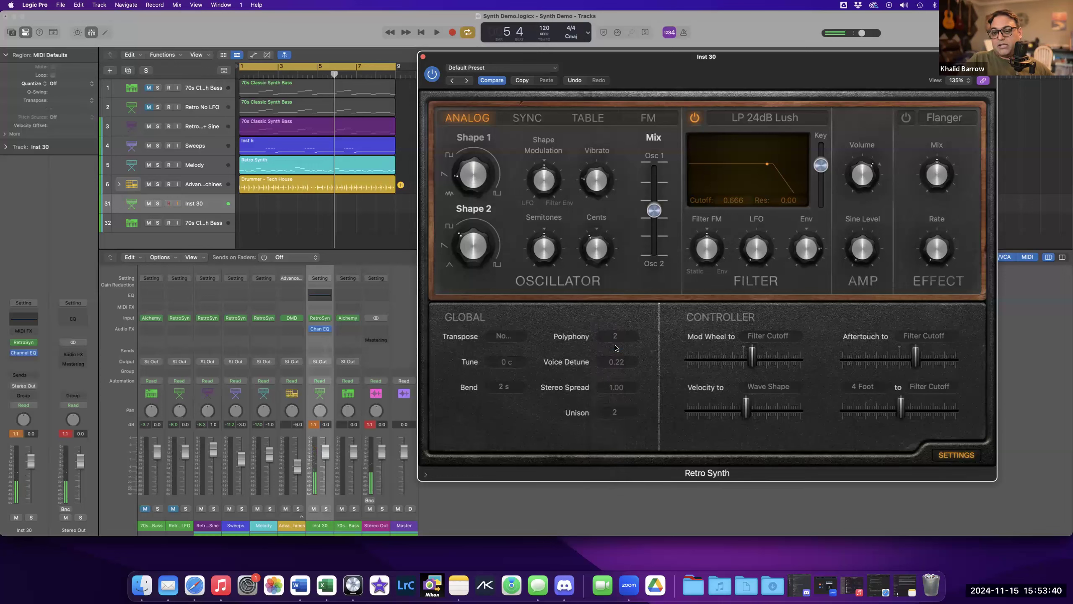
left_click(620, 340)
left_click(611, 465)
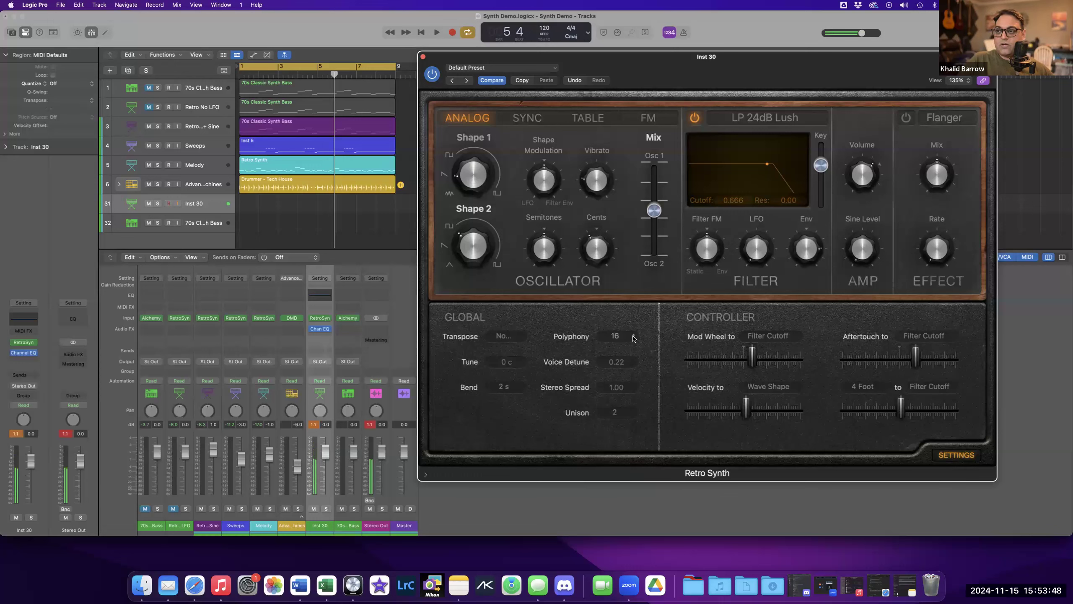
Switch Polyphony to Legato, Mono and Legato again, ending back at 16 voices.
left_click(632, 339)
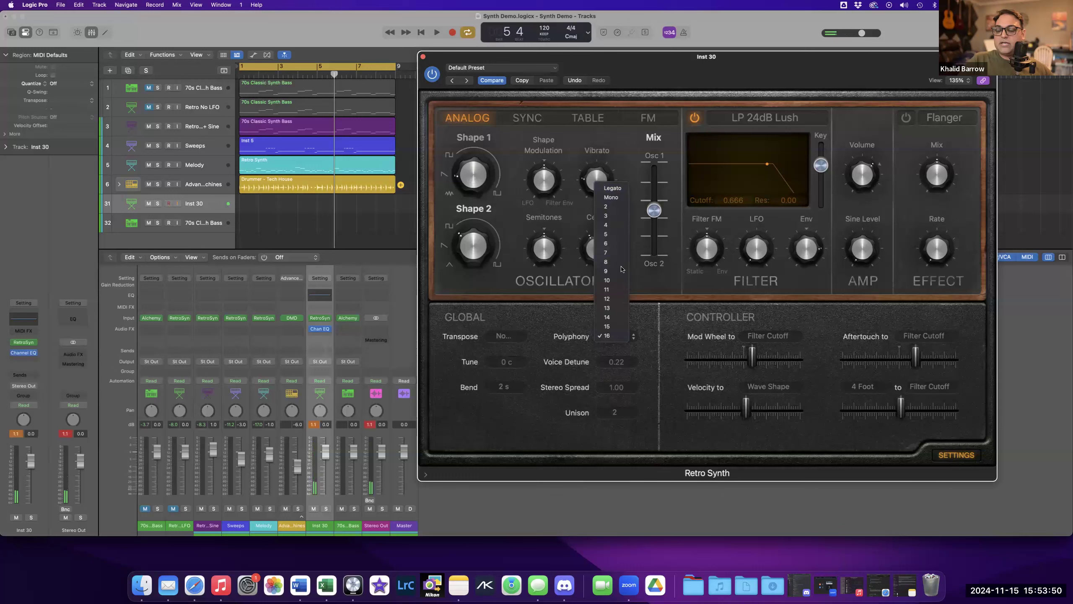
left_click(611, 194)
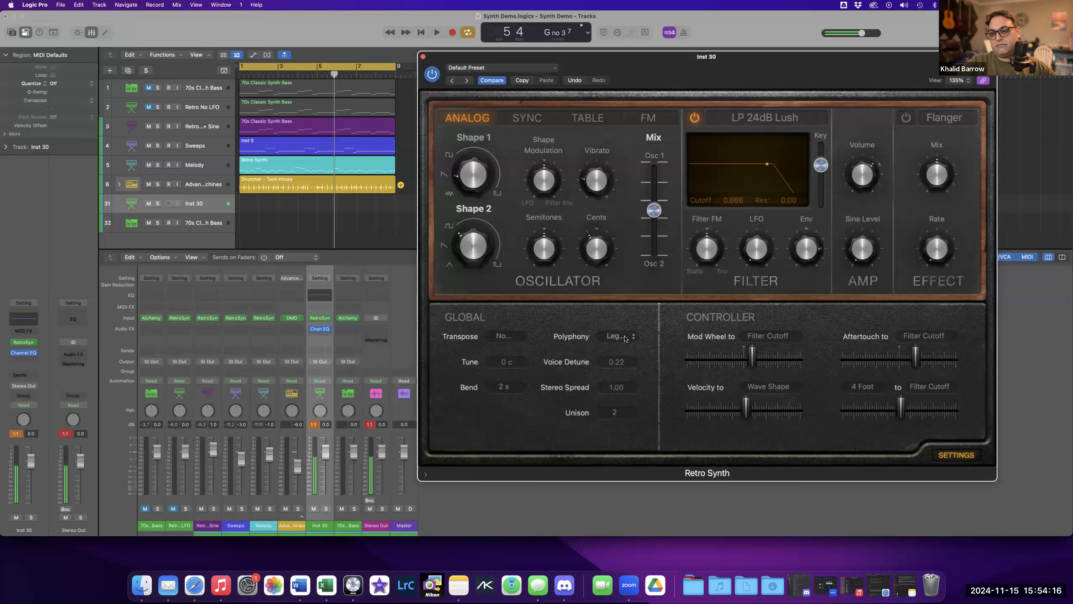
left_click(624, 338)
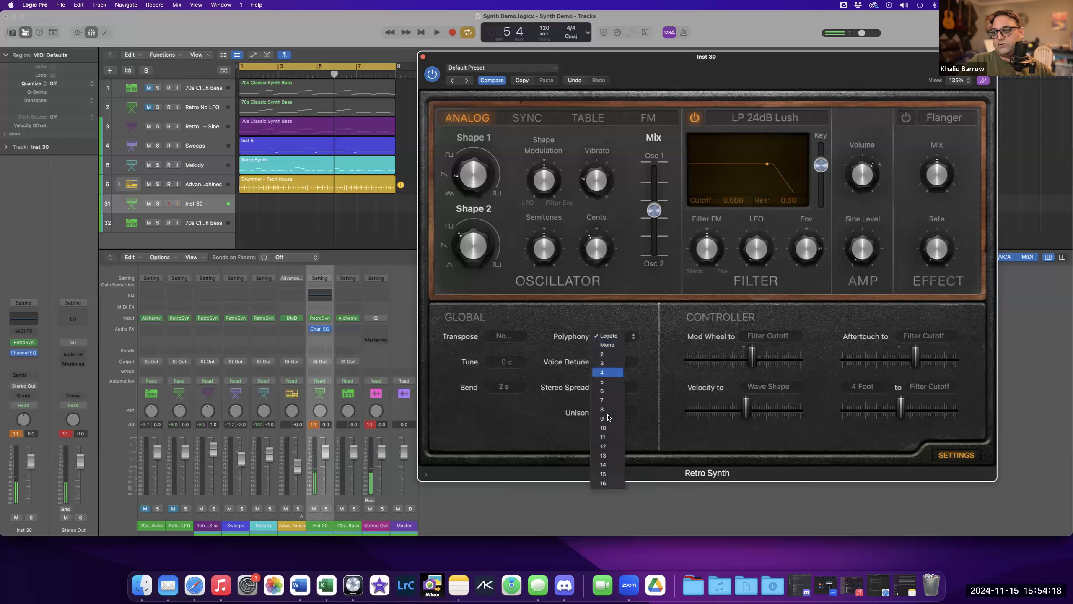
left_click(602, 346)
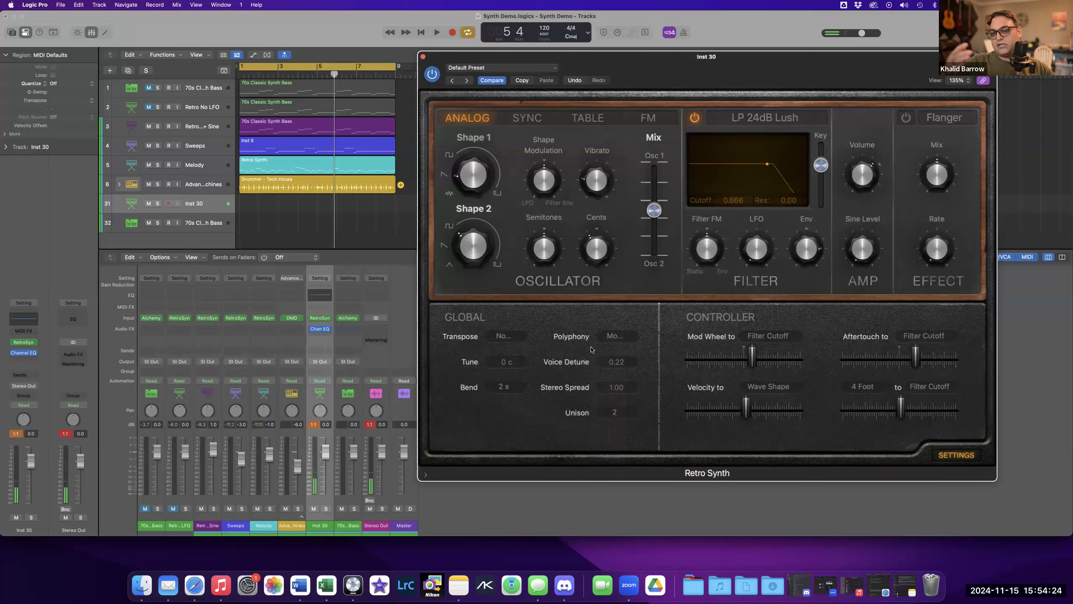
left_click(611, 342)
left_click(618, 328)
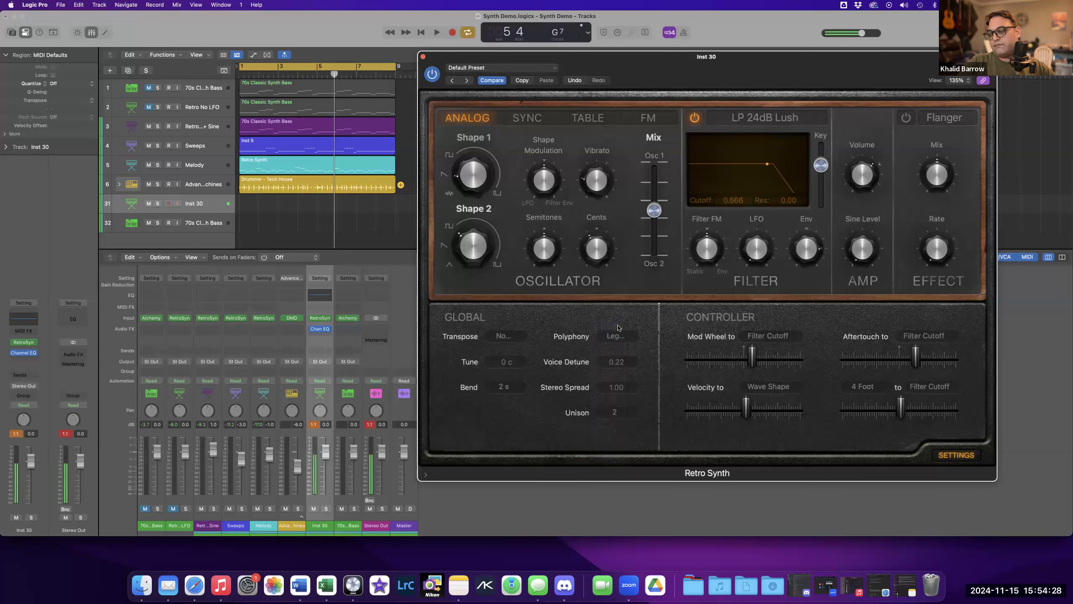
left_click(616, 336)
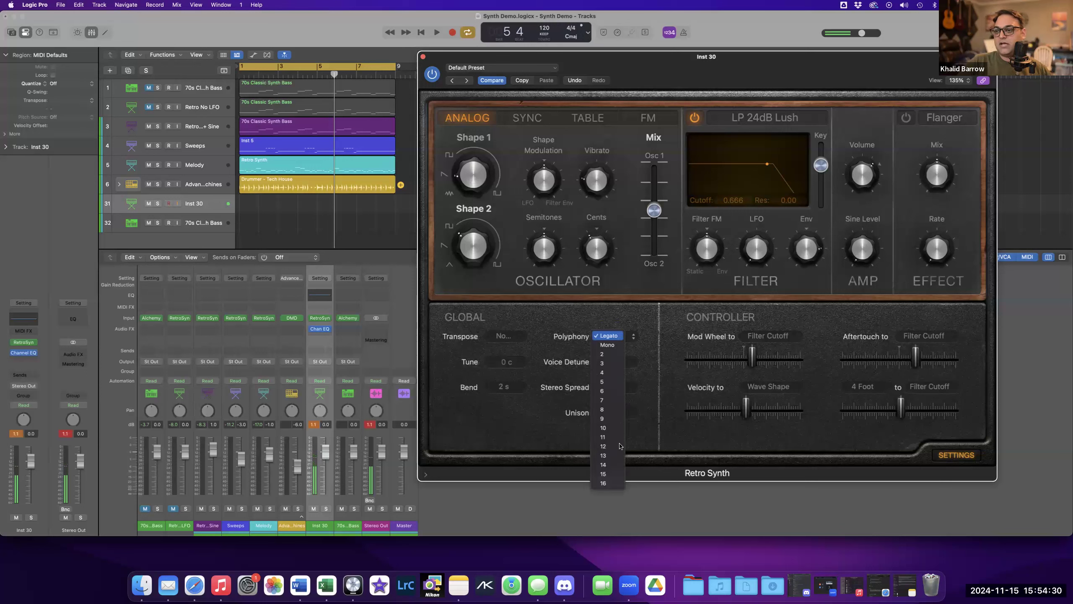
left_click(610, 485)
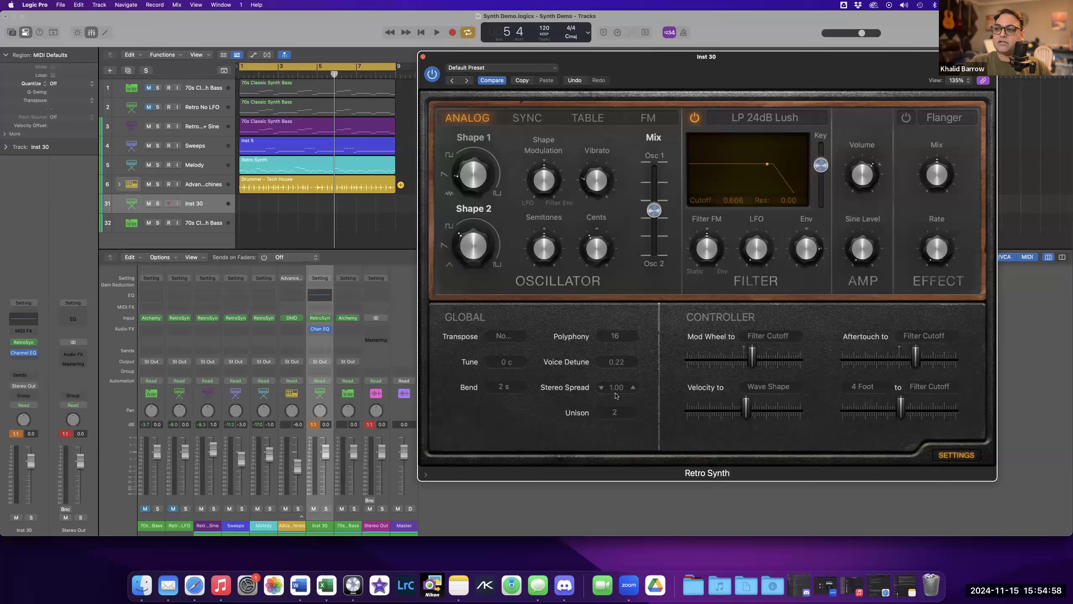
Set Unison to Off, then back to 2 Voices.
left_click(634, 414)
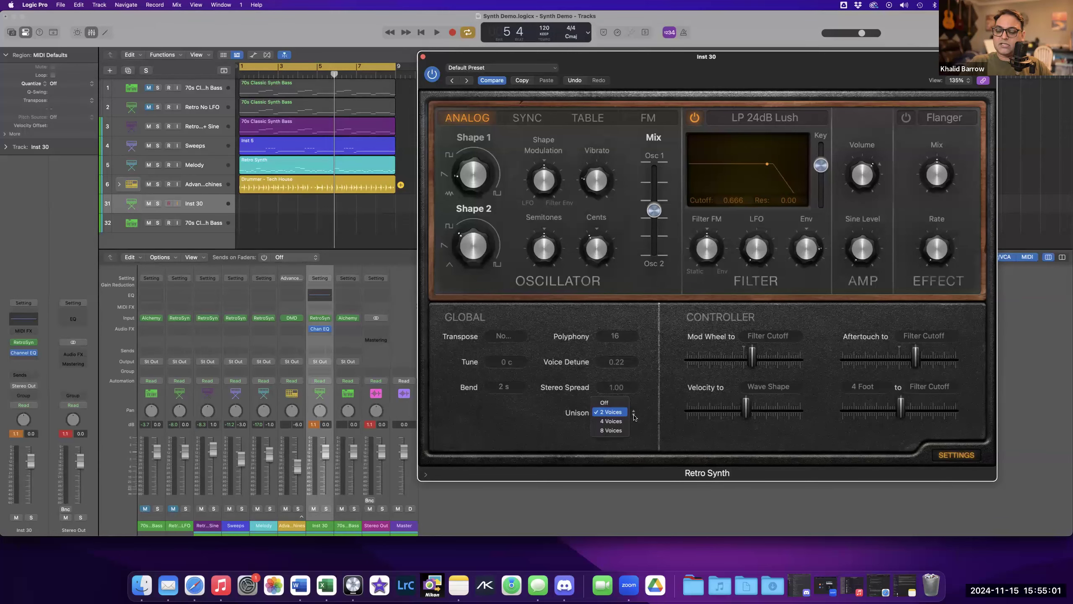
left_click(605, 402)
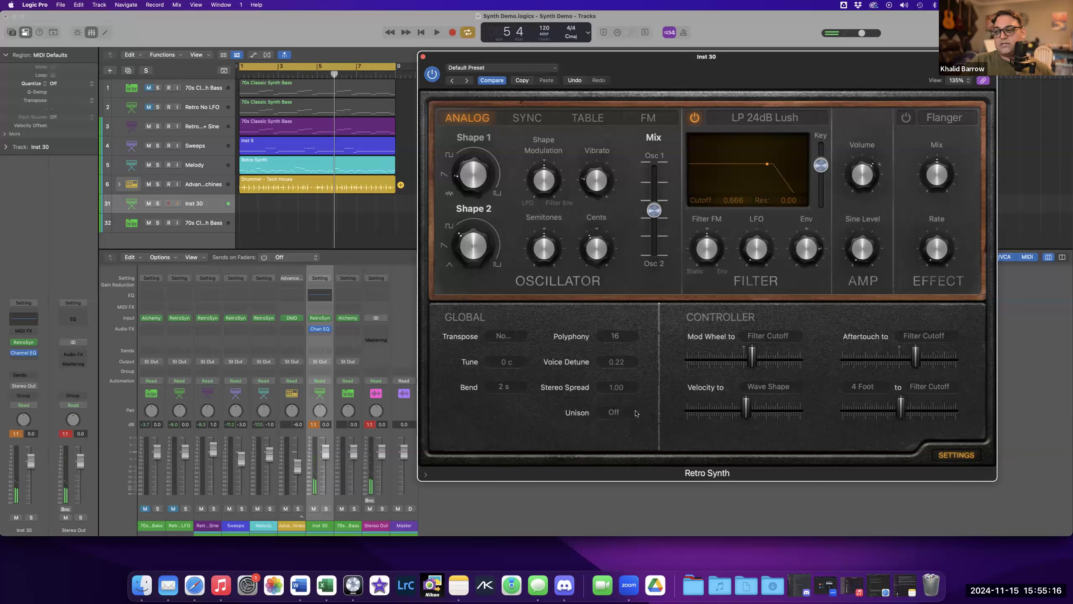
left_click(635, 415)
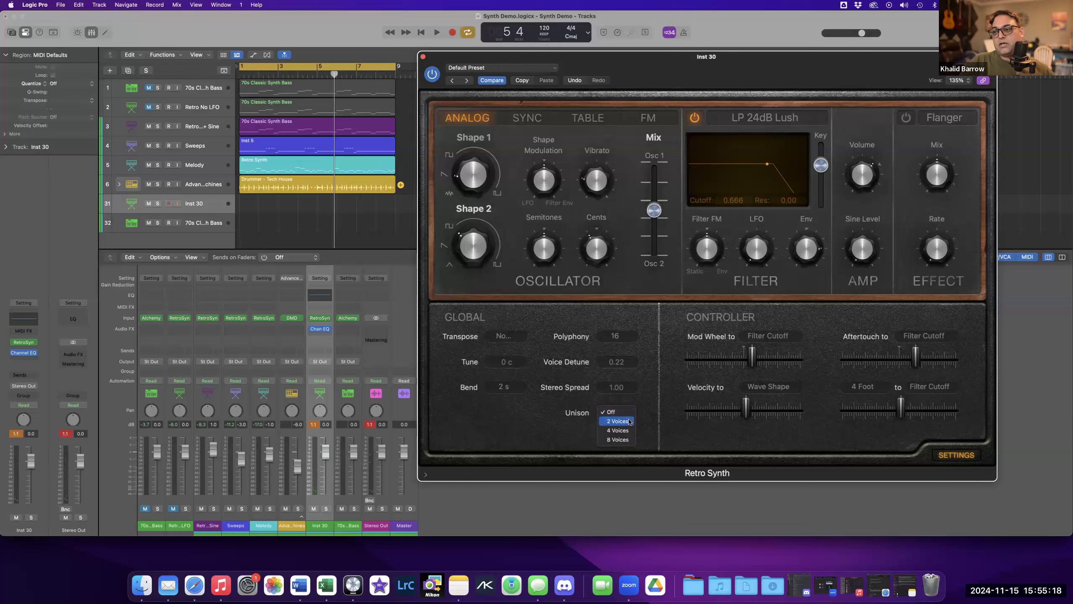
left_click(630, 421)
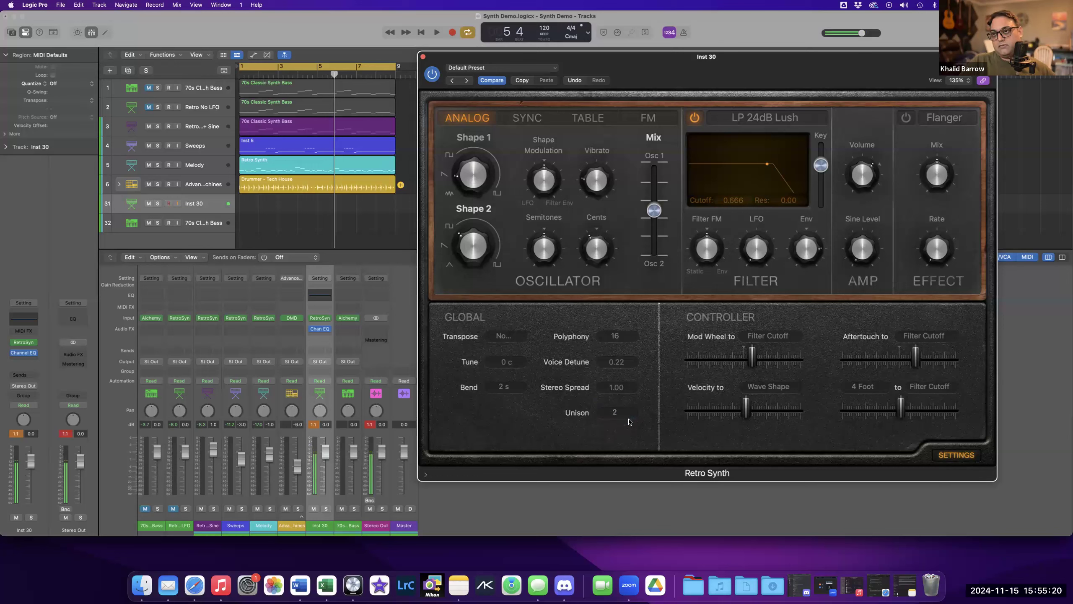
Step Unison through 4 Voices and 8 Voices, then turn Unison Off.
left_click(632, 415)
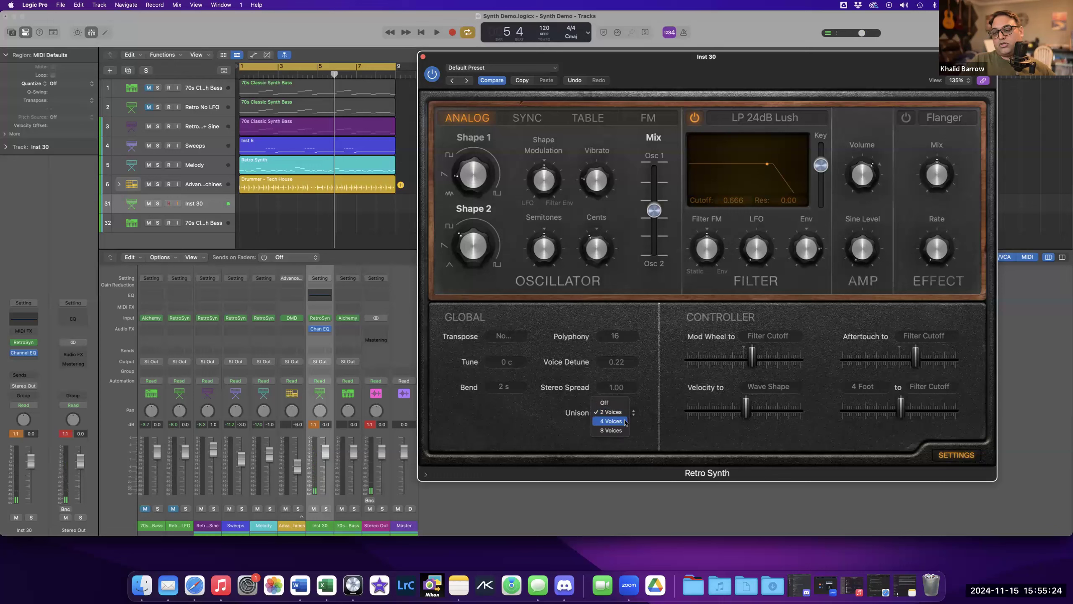
left_click(625, 421)
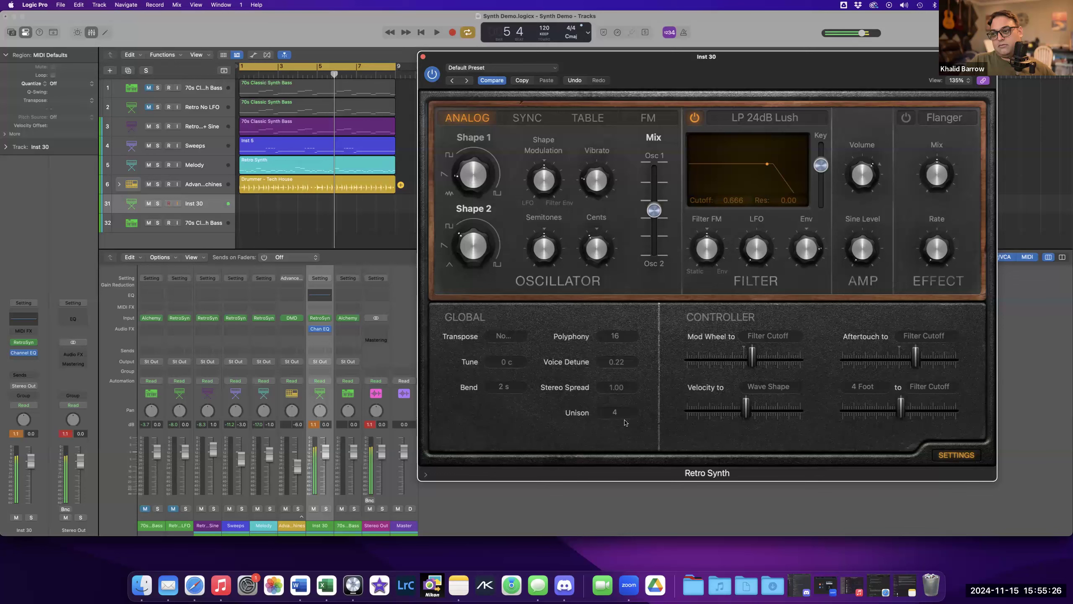
left_click(631, 416)
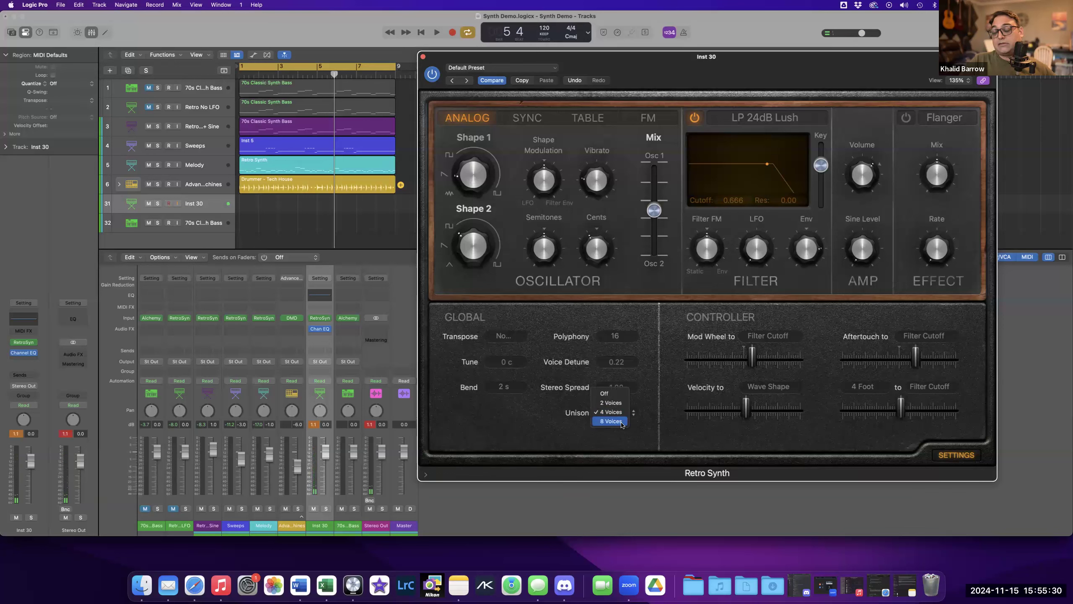
left_click(622, 422)
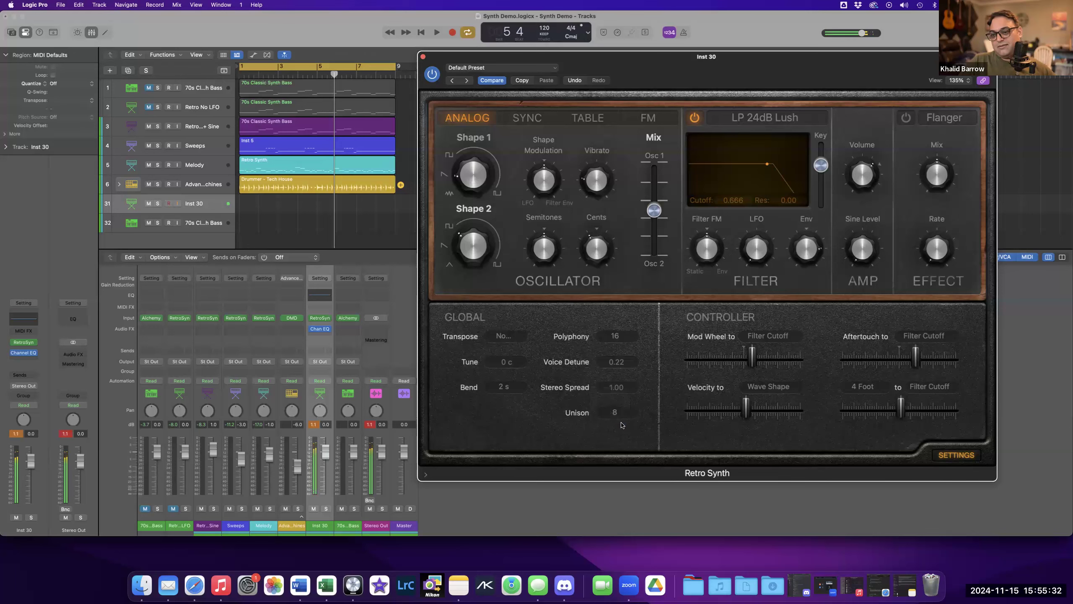
left_click(628, 418)
left_click(620, 387)
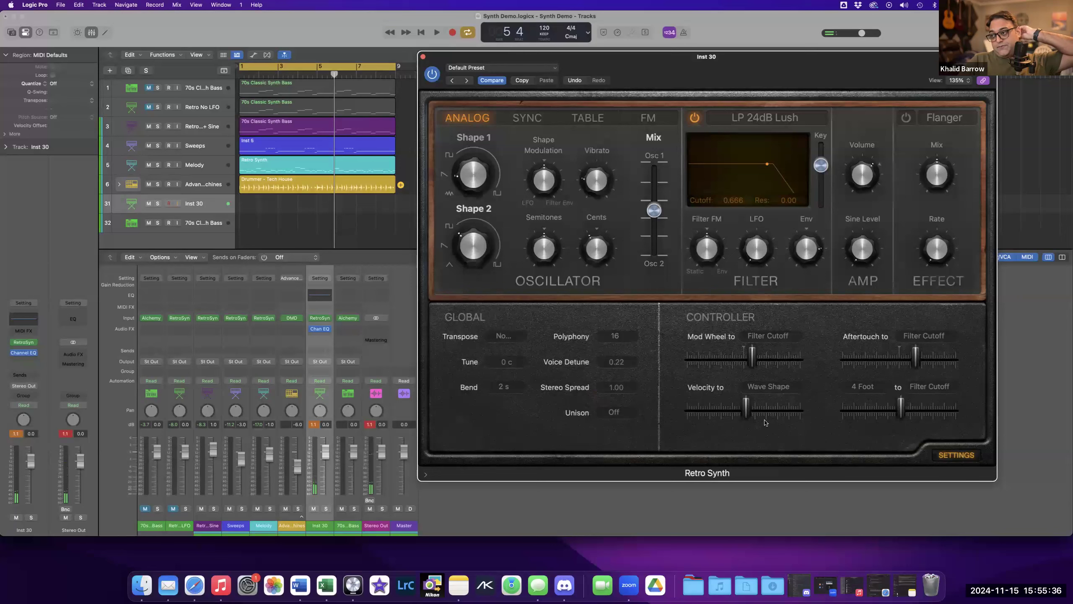
Close the Settings page and switch the modulation section to the Vibrato page.
left_click(957, 456)
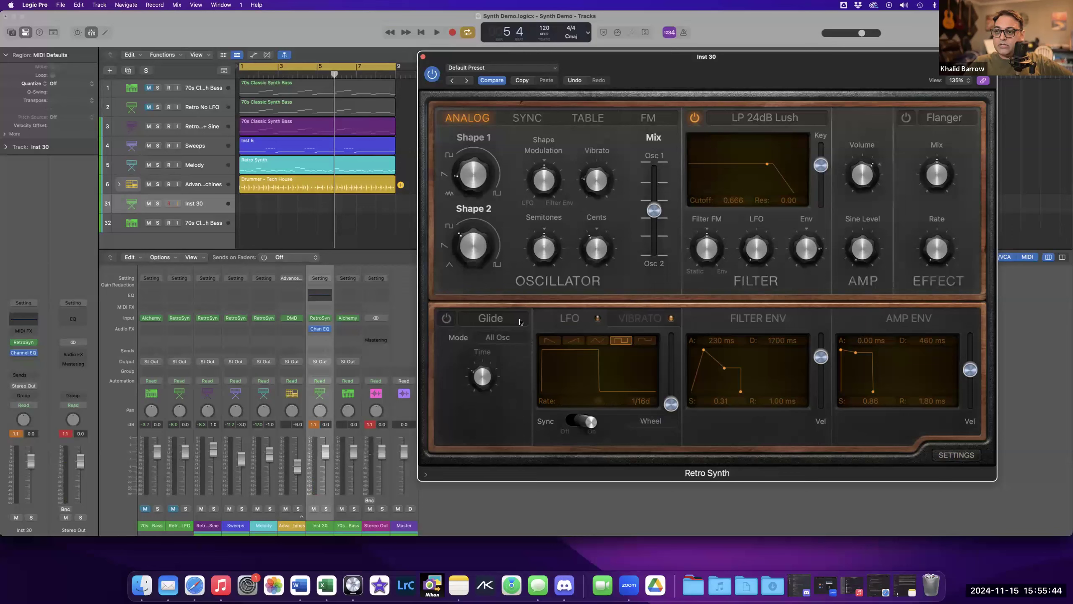
left_click(632, 319)
mouse_move(588, 183)
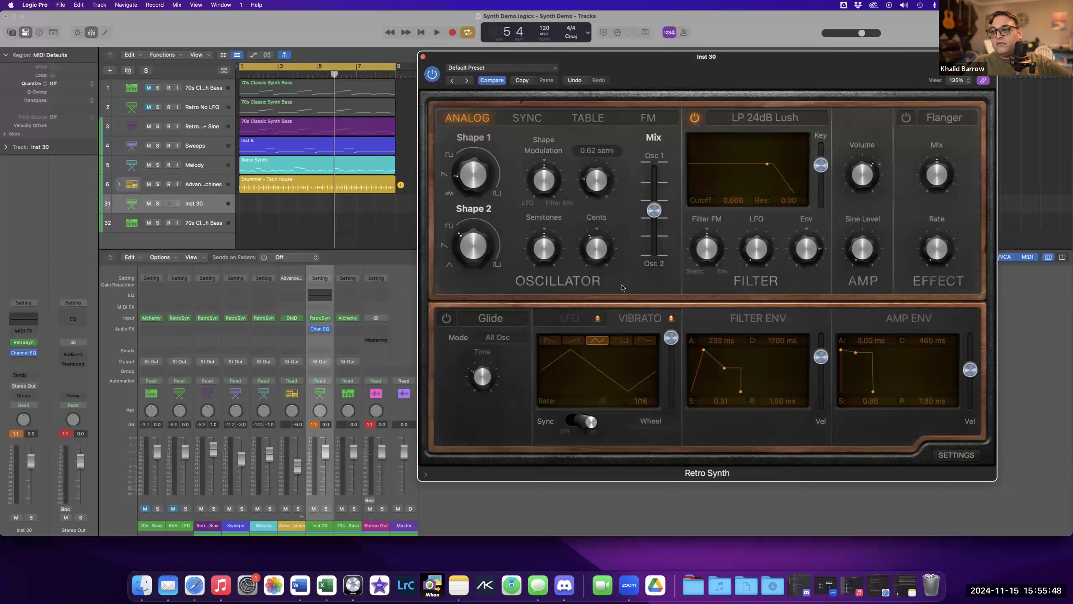
mouse_move(599, 235)
Set the vibrato wheel amount to 0.00 and turn the Vibrato knob up.
left_click_drag(672, 340, 672, 403)
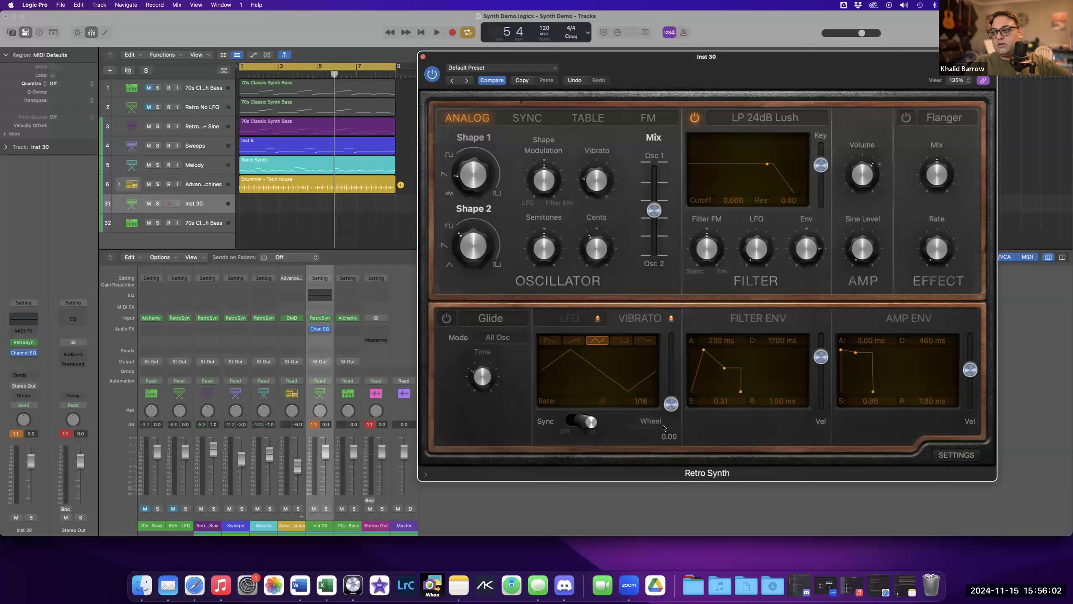
left_click_drag(595, 197, 590, 186)
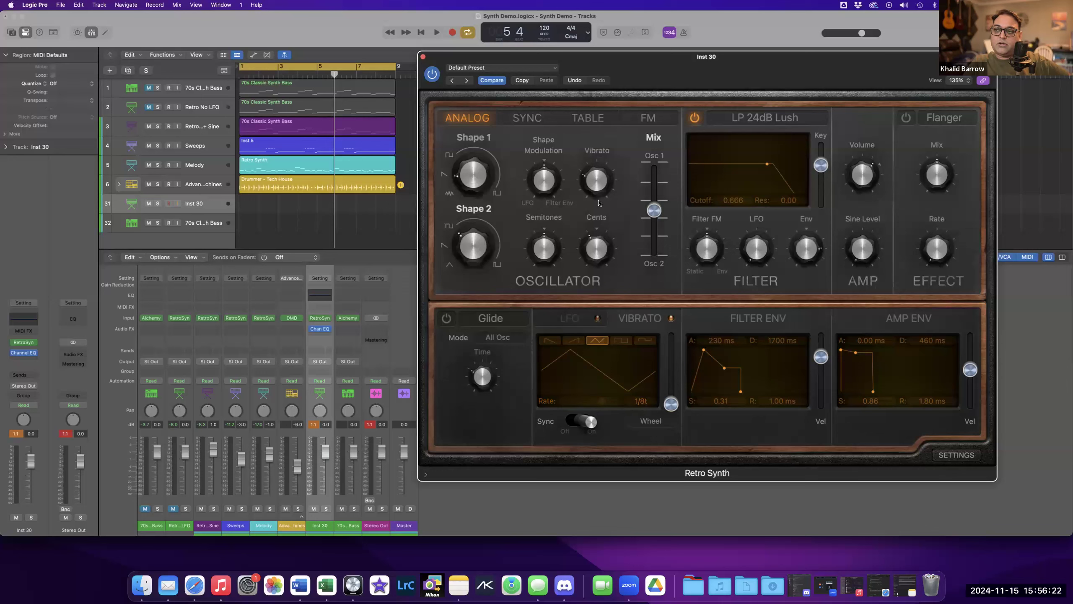
mouse_move(596, 193)
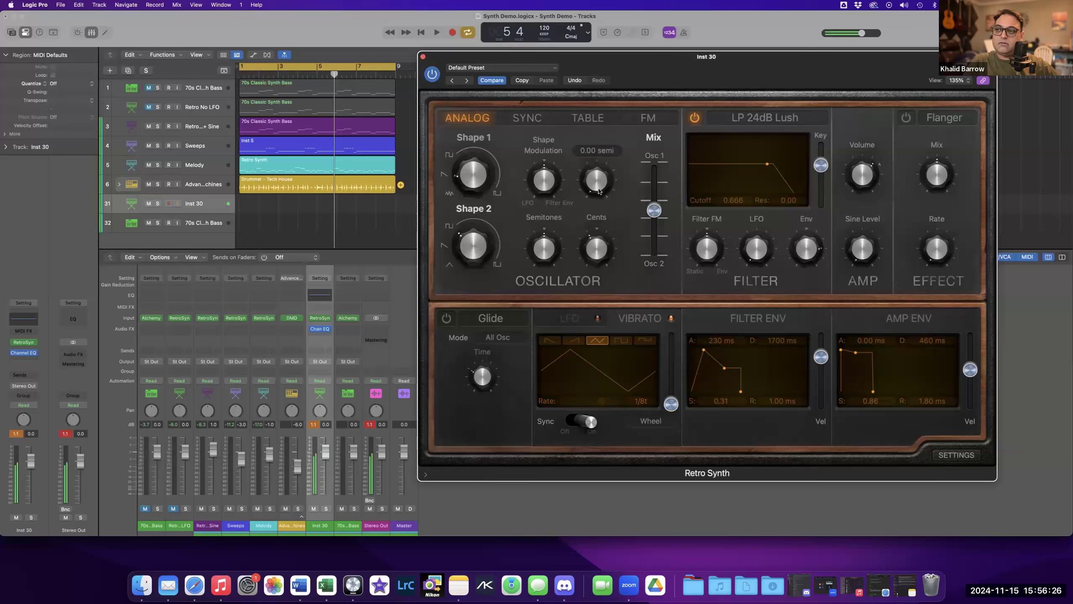
mouse_move(596, 188)
left_mouse_down()
mouse_move(590, 141)
mouse_move(590, 171)
left_mouse_up()
Set the vibrato Rate to 1/4d and turn the Vibrato knob back down.
left_click_drag(599, 401, 587, 404)
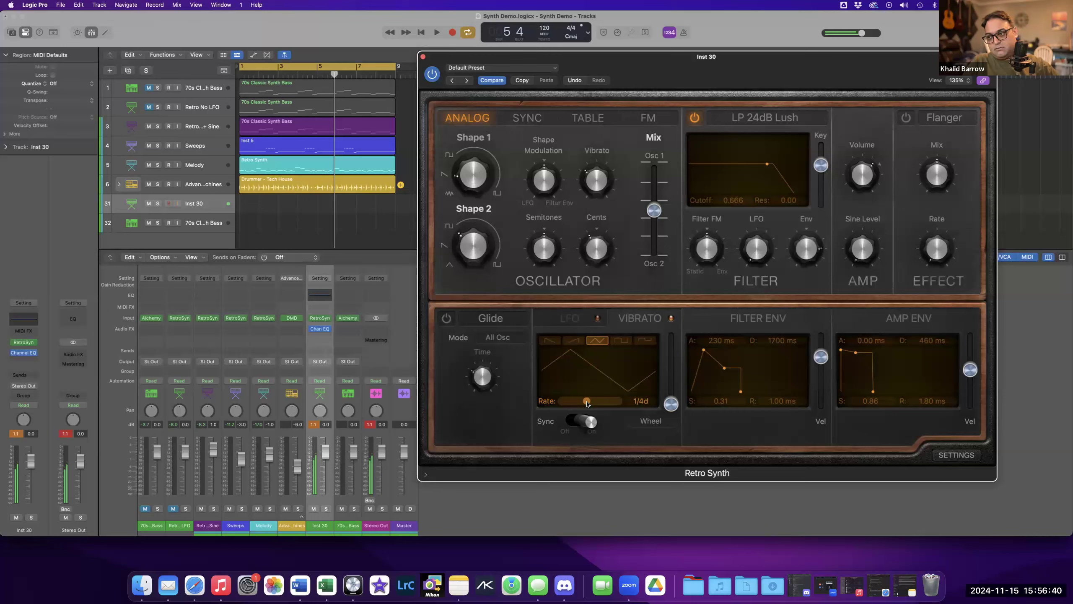
mouse_move(594, 192)
left_click_drag(593, 192, 594, 240)
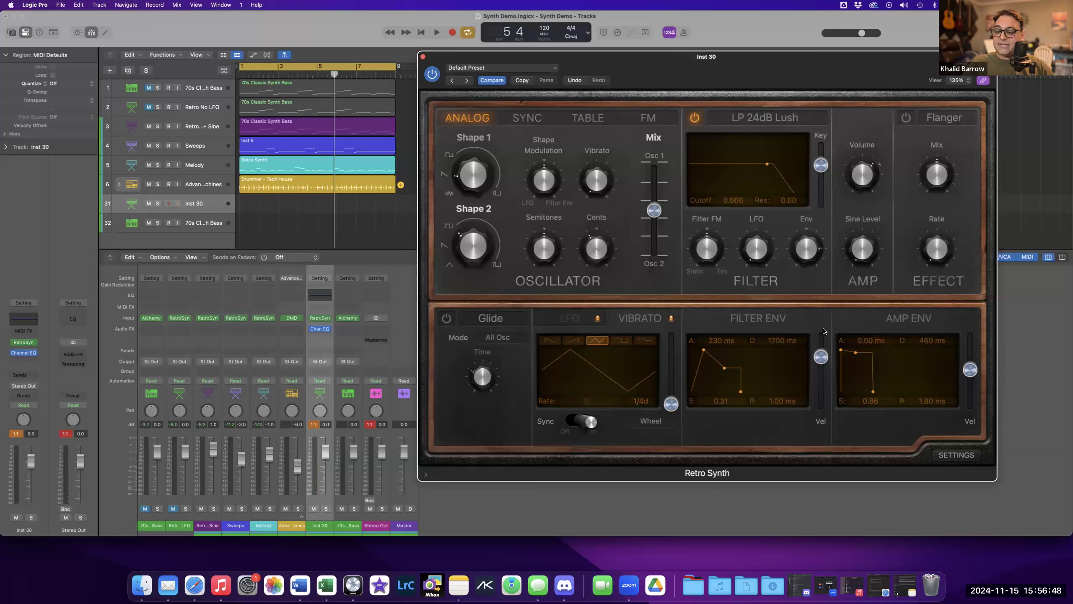
Audition the oscillator's Sync, Table and FM modes in turn.
mouse_move(611, 243)
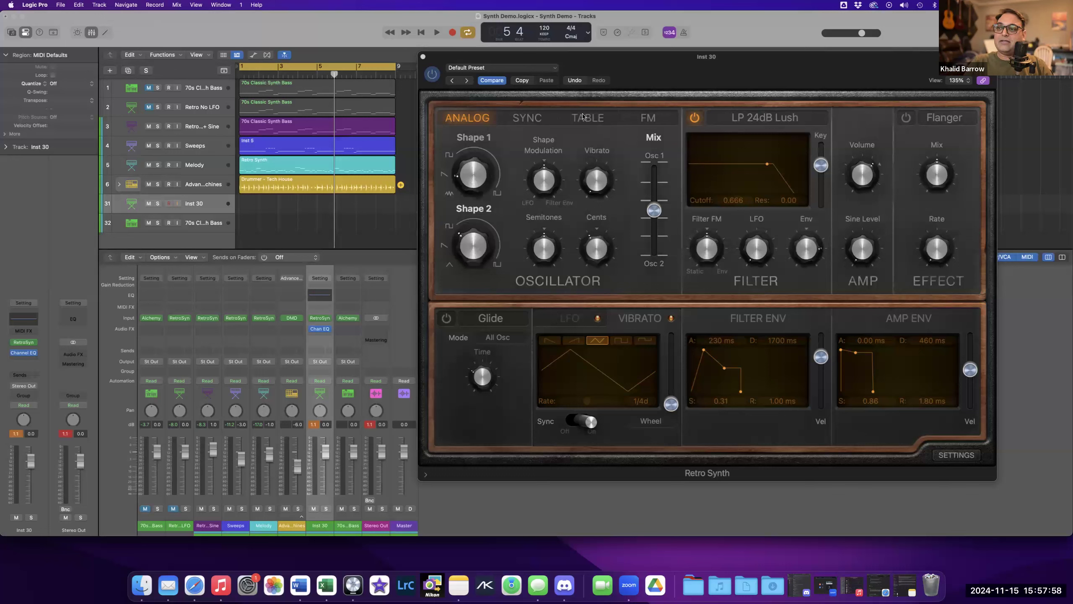
left_click_drag(685, 71, 682, 79)
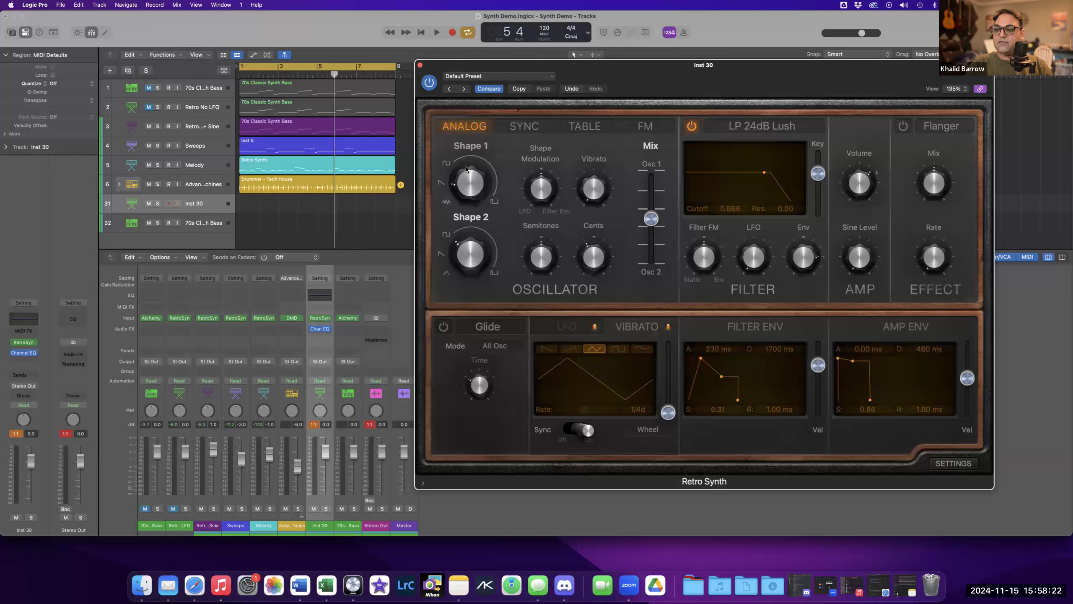
mouse_move(650, 234)
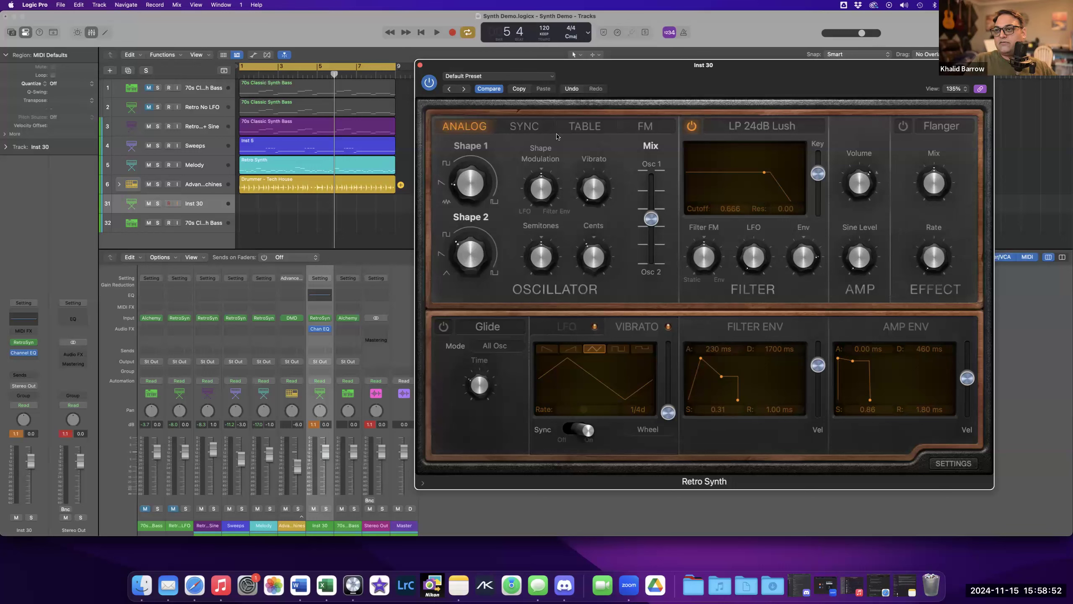
left_click(556, 134)
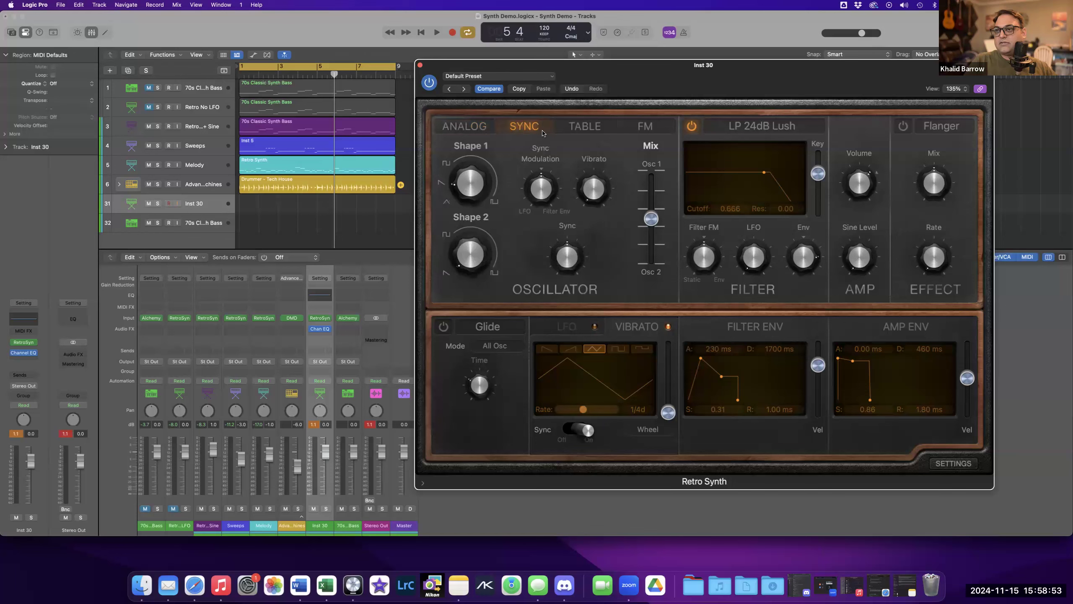
left_click(638, 131)
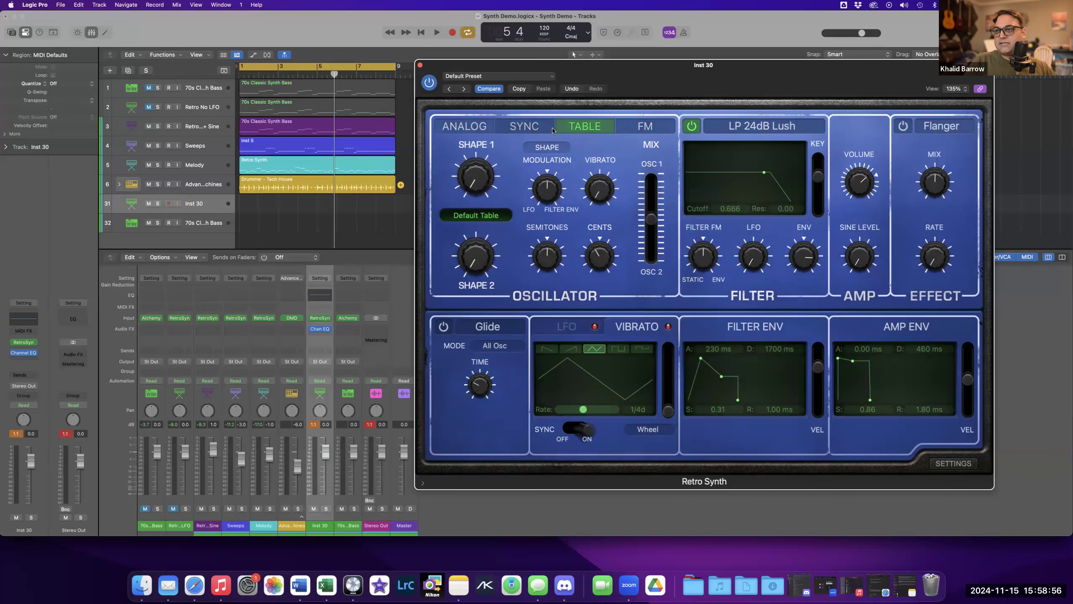
left_click(526, 127)
left_click(653, 134)
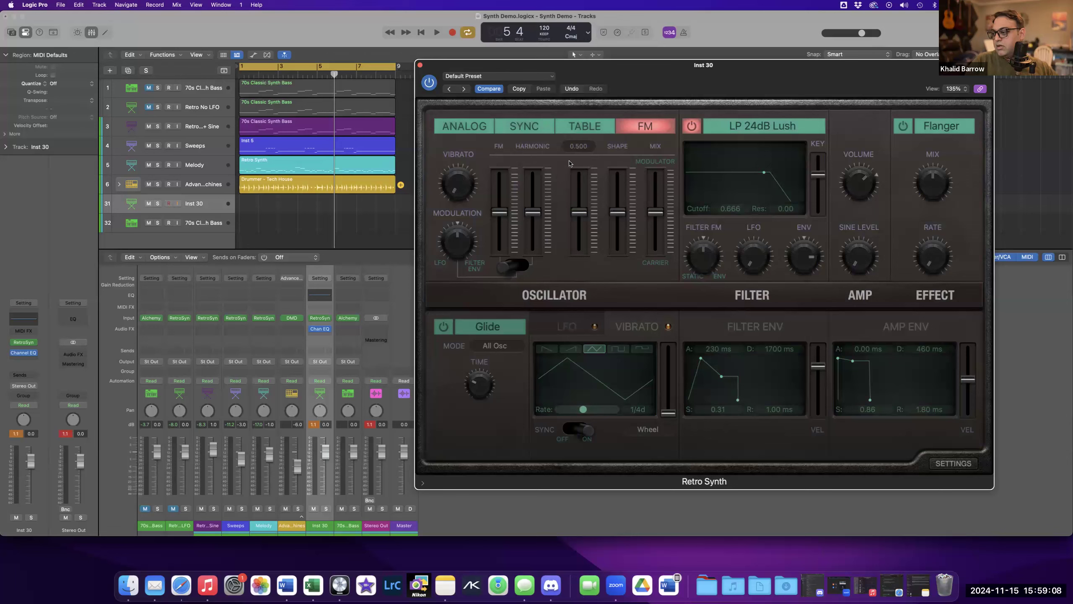
Switch the oscillator to Table mode and turn the Shape 1 knob down.
left_click(516, 127)
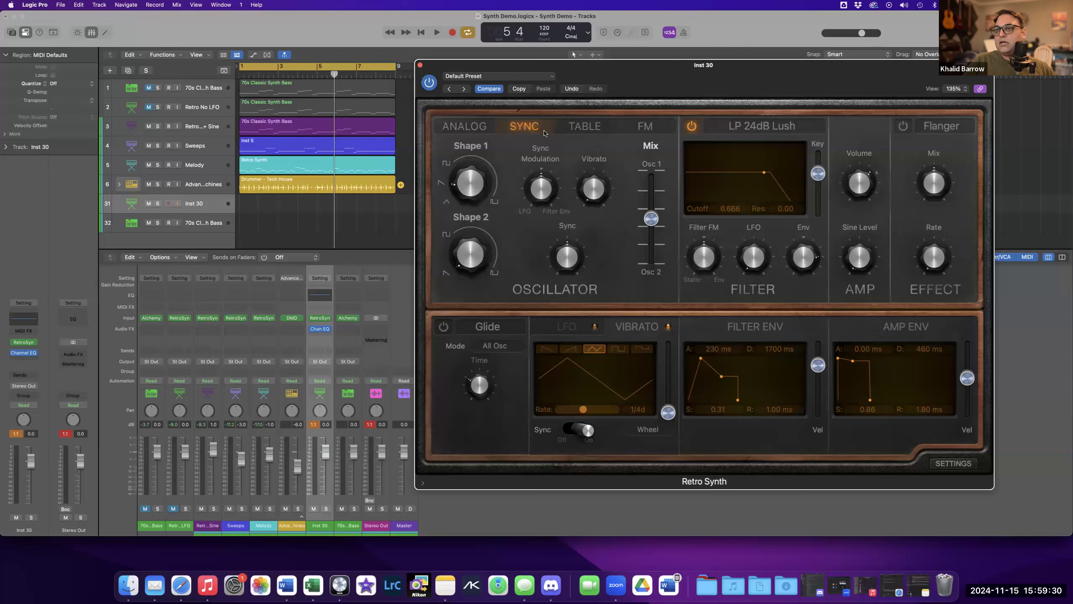
left_click(580, 132)
left_click(532, 131)
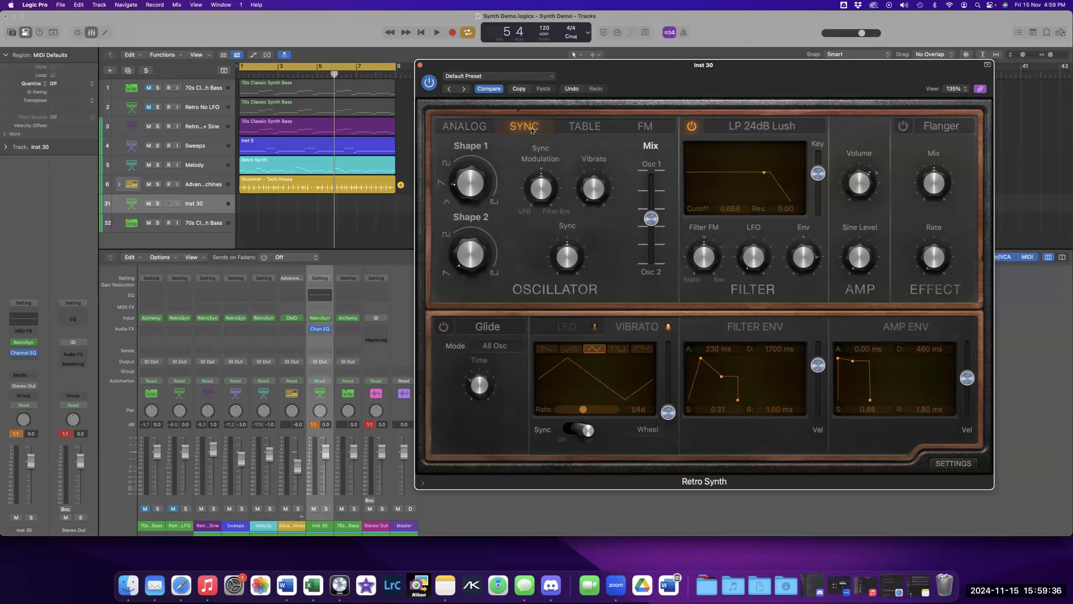
left_click(584, 126)
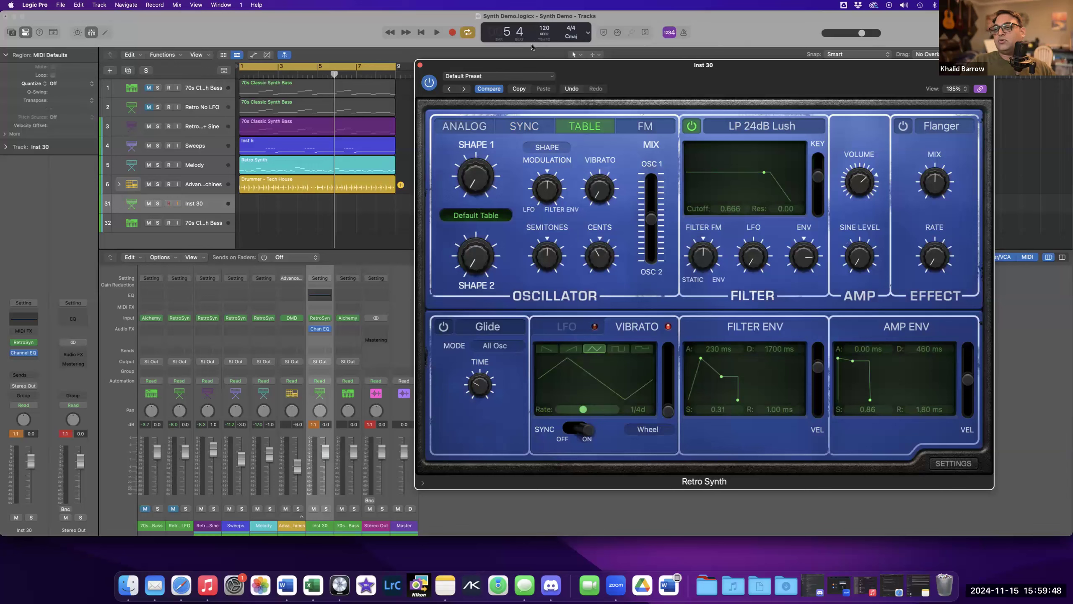
mouse_move(504, 187)
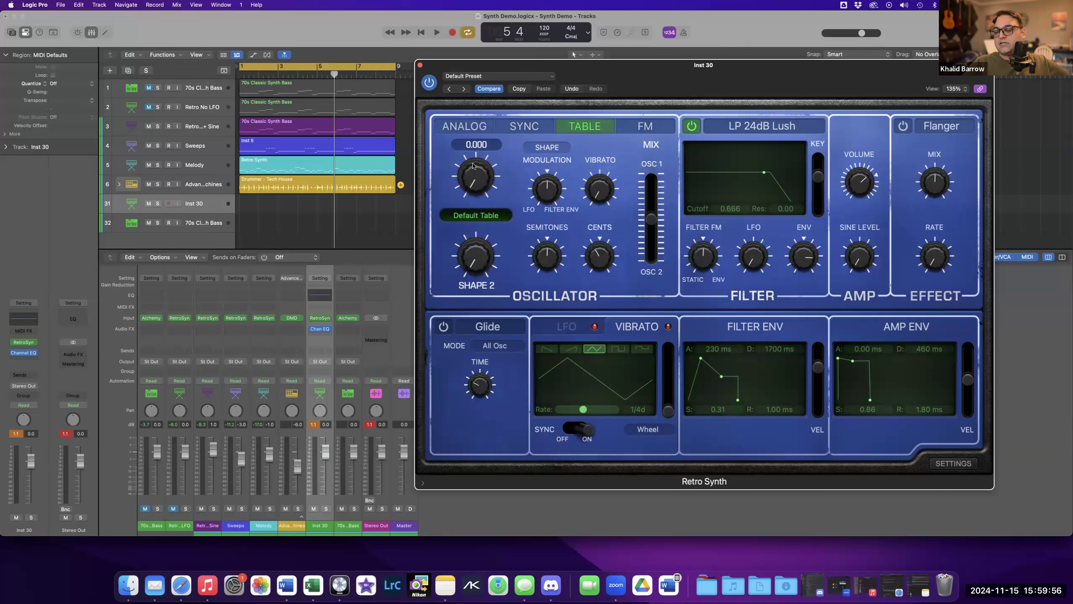
left_click_drag(474, 182, 468, 207)
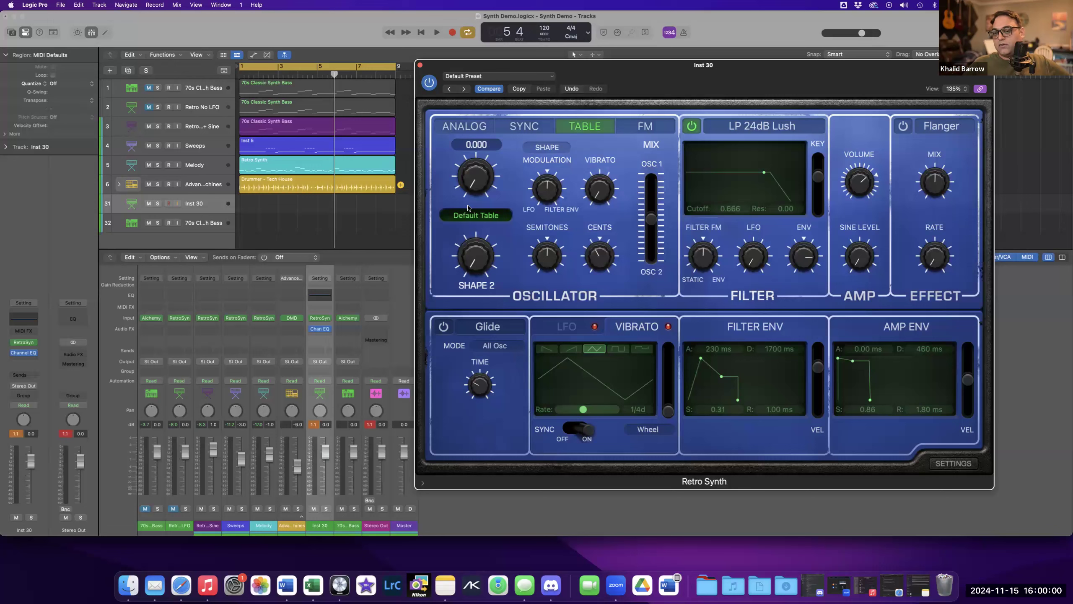
mouse_move(468, 183)
left_mouse_down()
mouse_move(466, 152)
mouse_move(464, 200)
left_mouse_up()
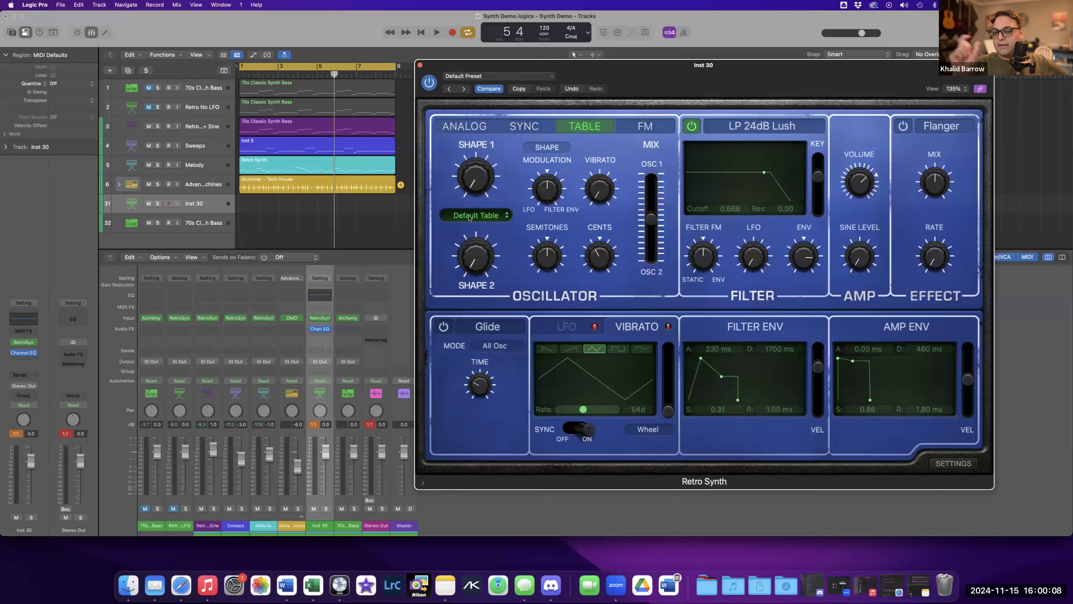
Switch the oscillator to FM mode and sweep the modulator–carrier Mix slider down and up, leaving it at 1.00.
left_click(640, 129)
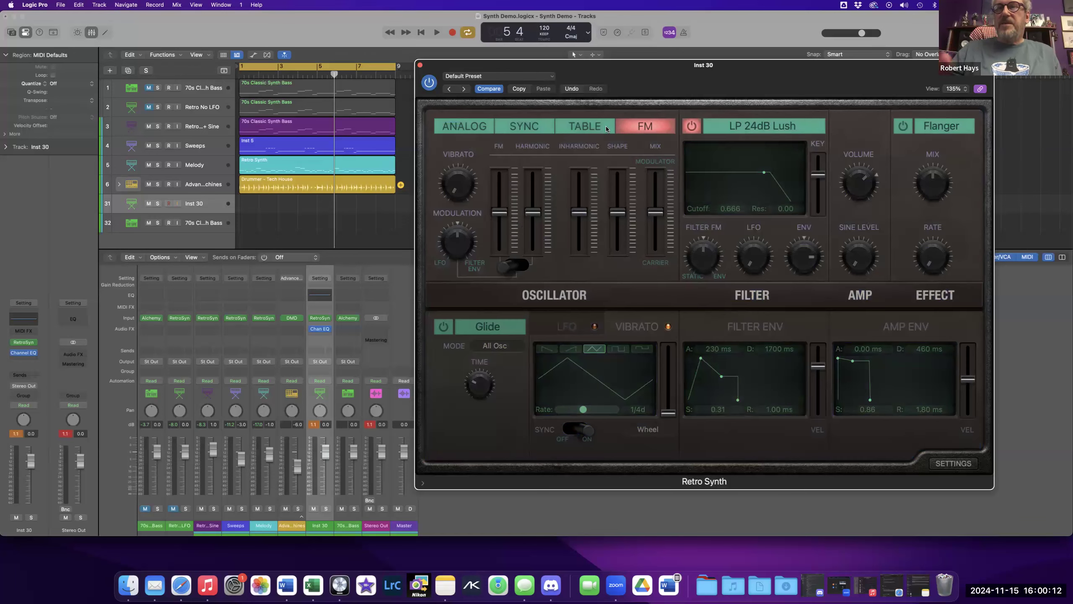
left_click(592, 130)
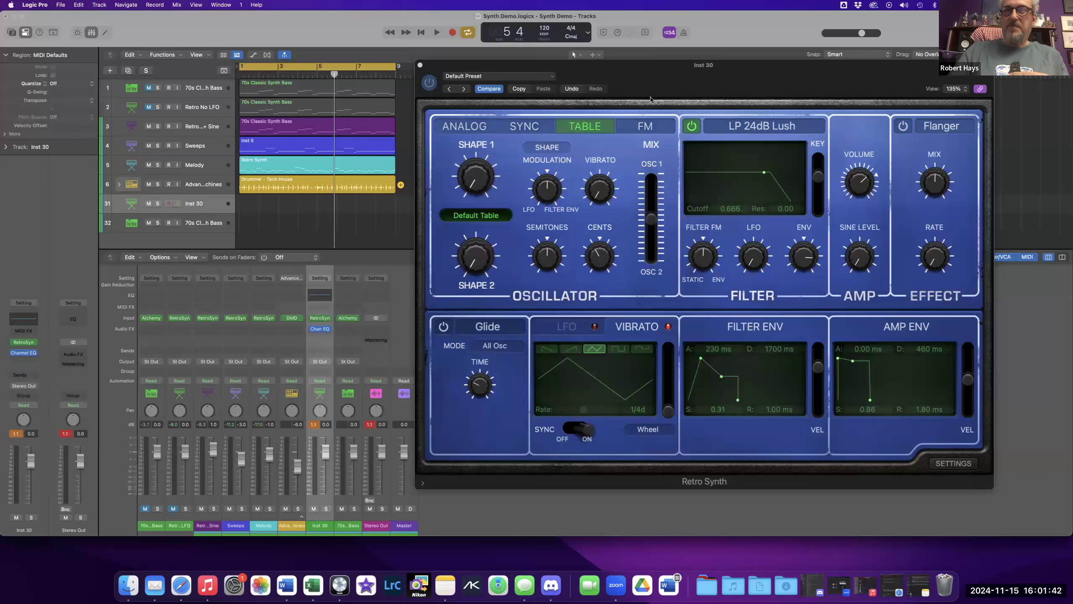
left_click(642, 128)
mouse_move(585, 208)
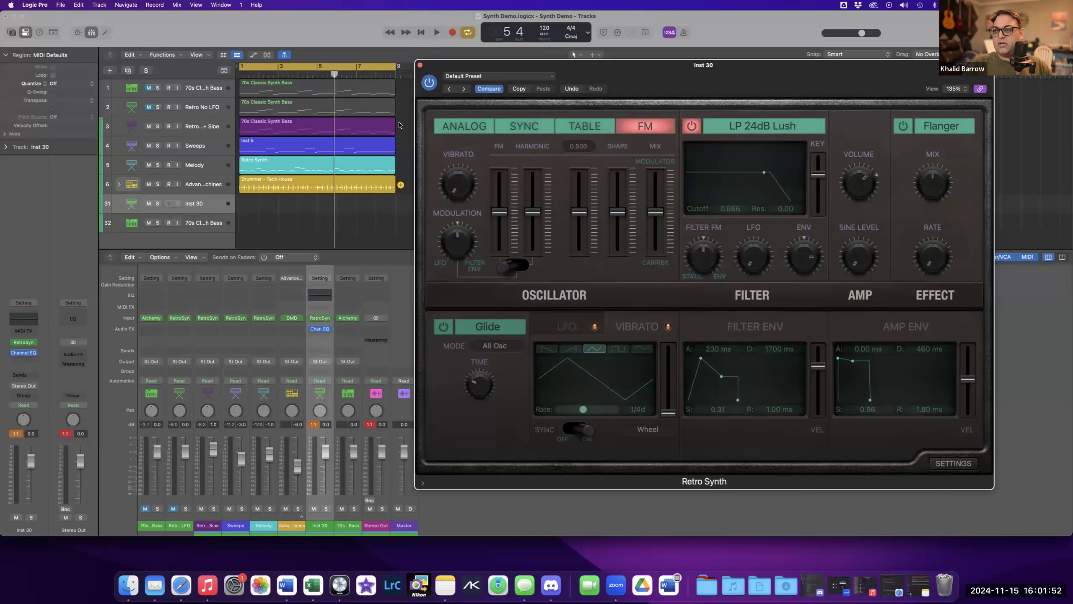
mouse_move(466, 193)
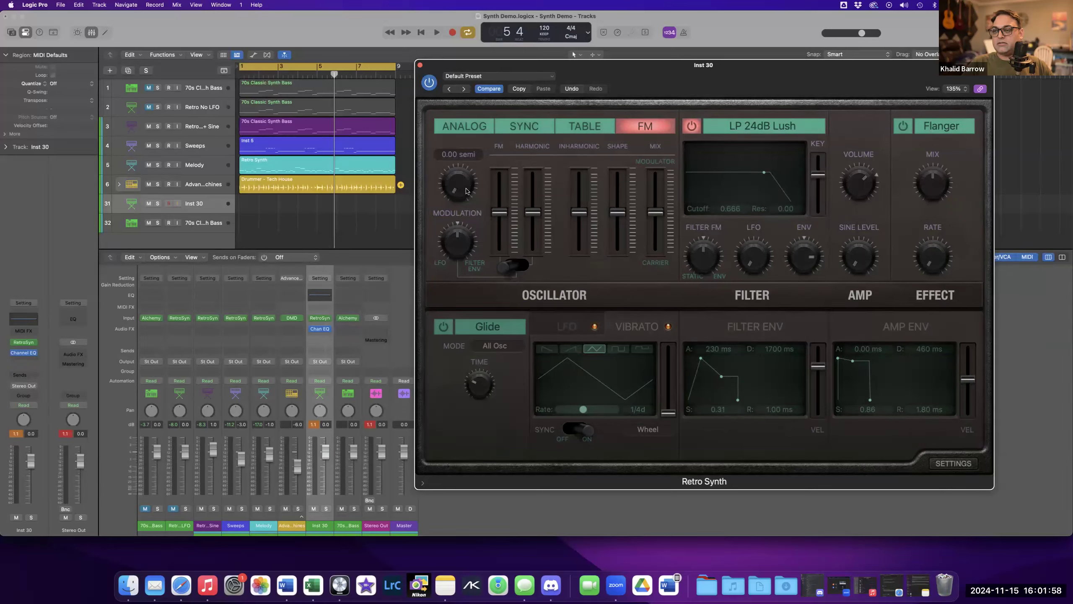
mouse_move(659, 213)
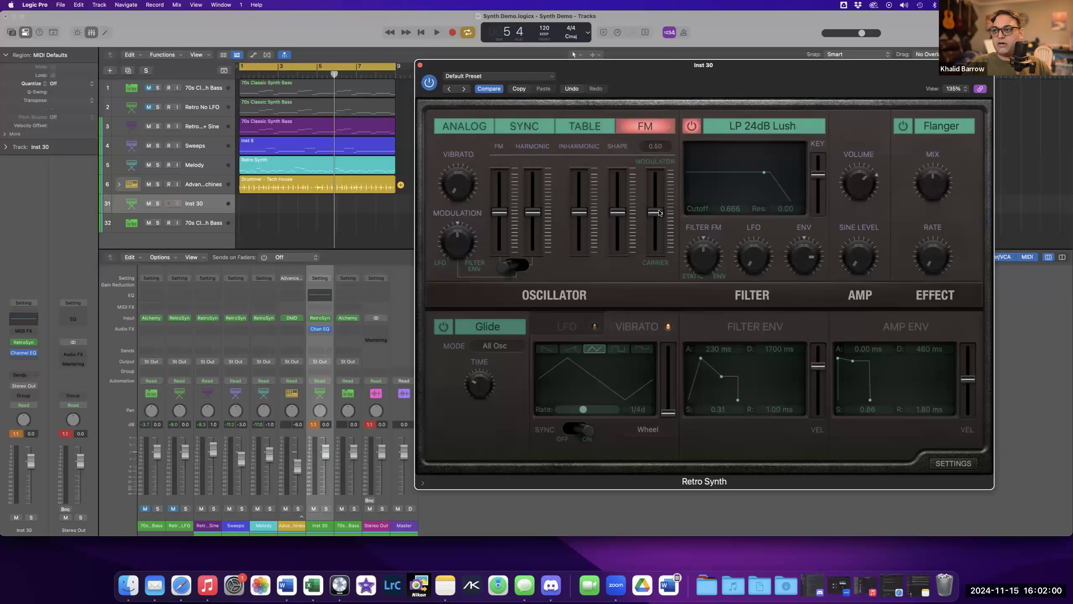
left_click_drag(659, 212, 659, 173)
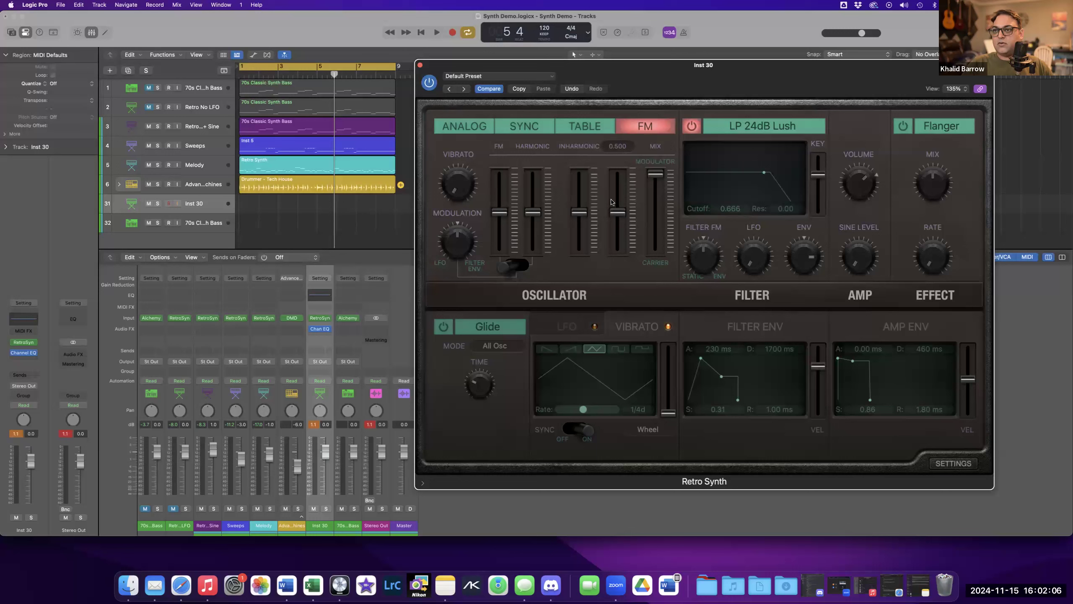
left_click_drag(655, 174, 657, 259)
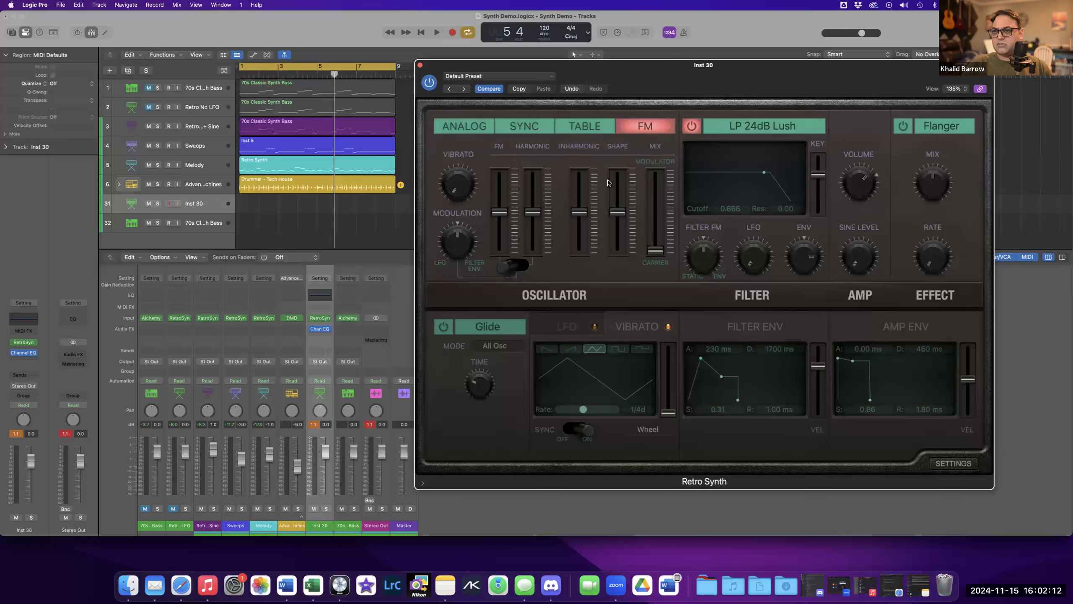
left_click_drag(658, 253, 665, 170)
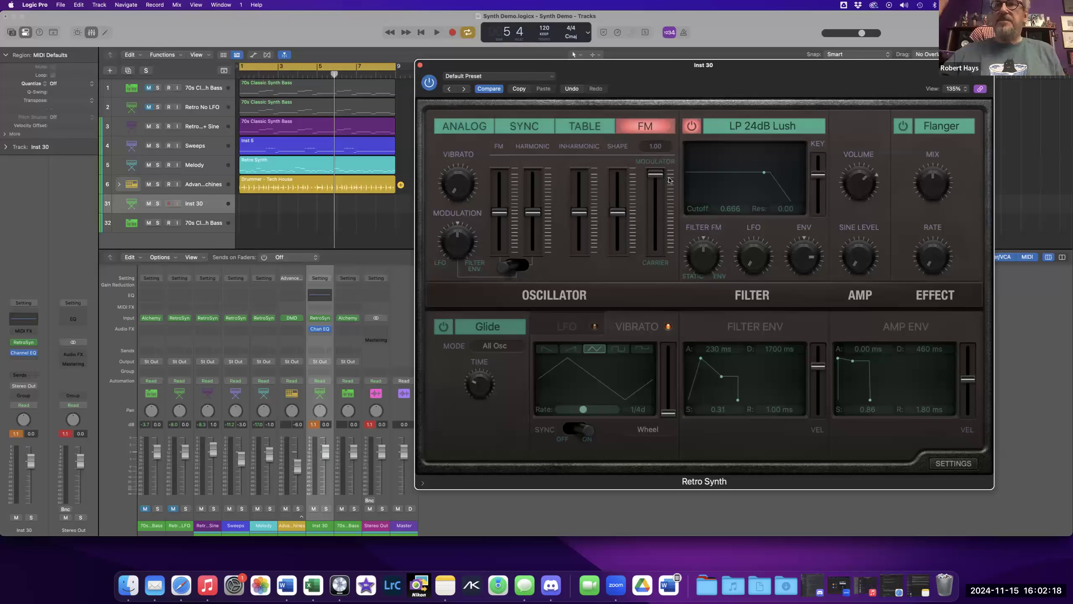
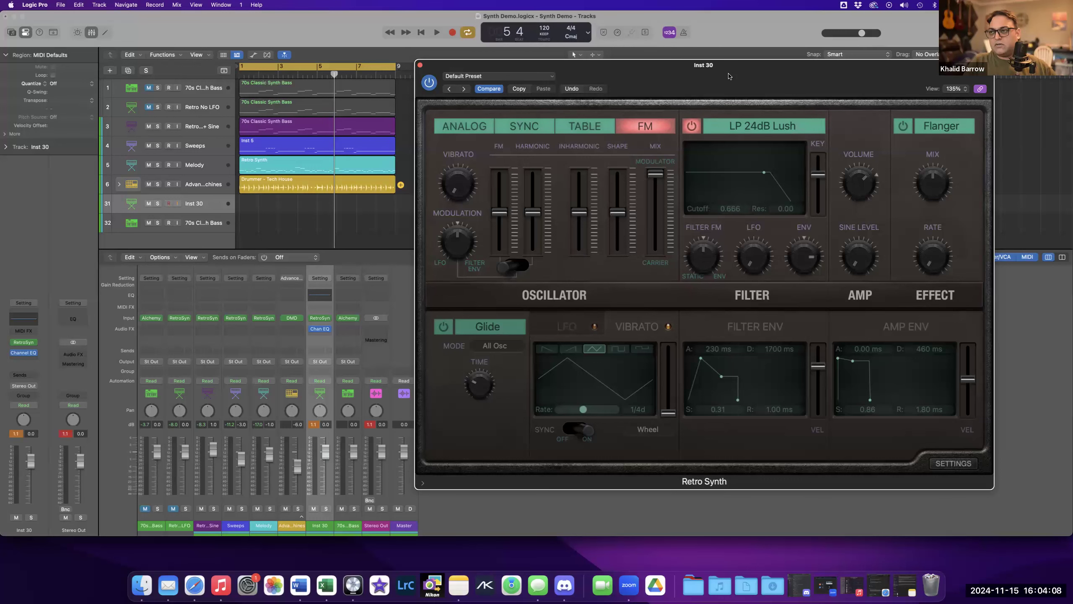
Set the modulator–carrier Mix slider to 1.00 and pull the FM, Harmonic, Inharmonic and Shape sliders down to zero.
mouse_move(657, 196)
left_click_drag(656, 196, 657, 152)
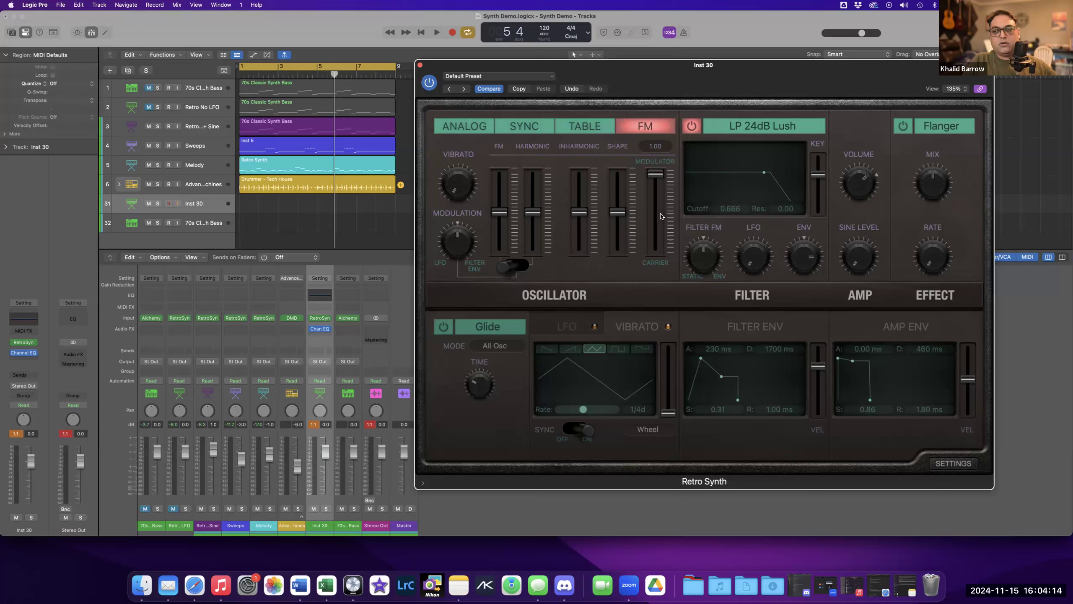
left_click_drag(499, 213, 499, 251)
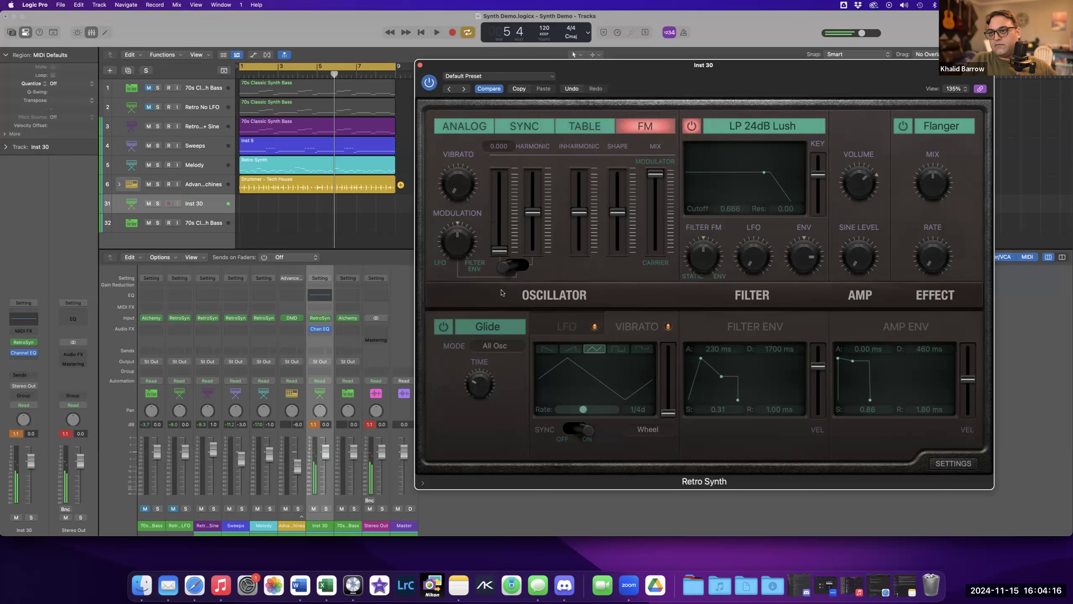
left_click_drag(533, 212, 533, 250)
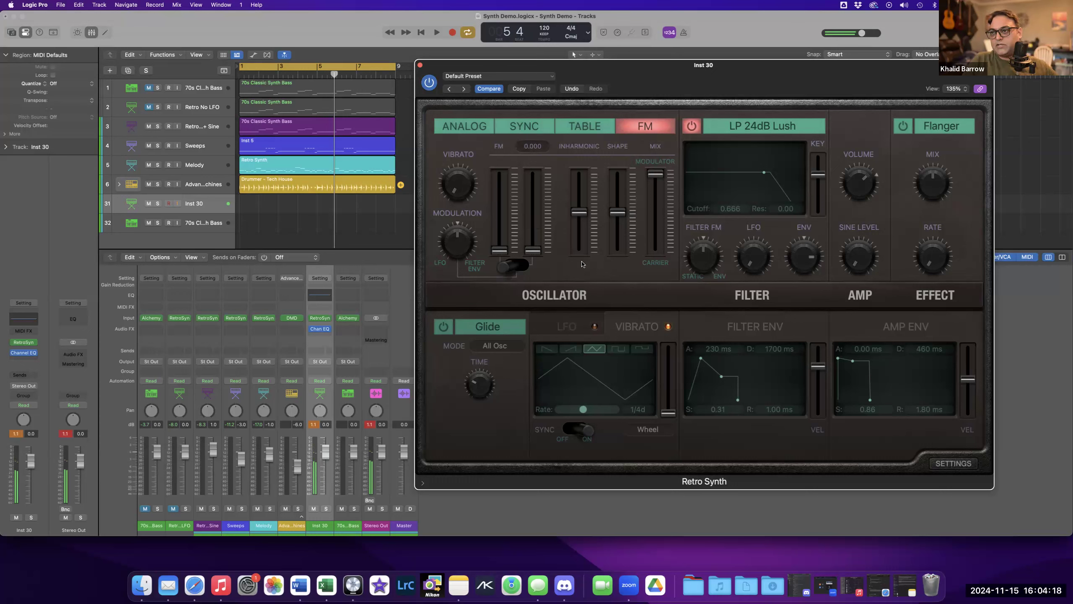
left_click_drag(579, 213, 579, 251)
left_click_drag(618, 213, 618, 251)
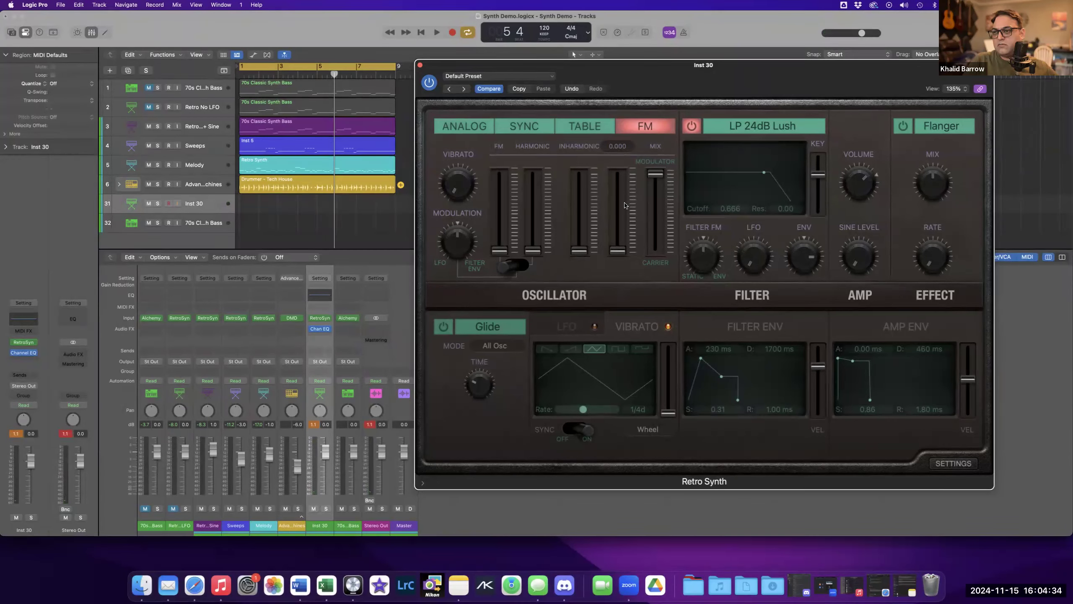
Lower the Mix slider fully and toggle Glide and the Flanger effect on and back off.
left_click_drag(656, 173, 650, 295)
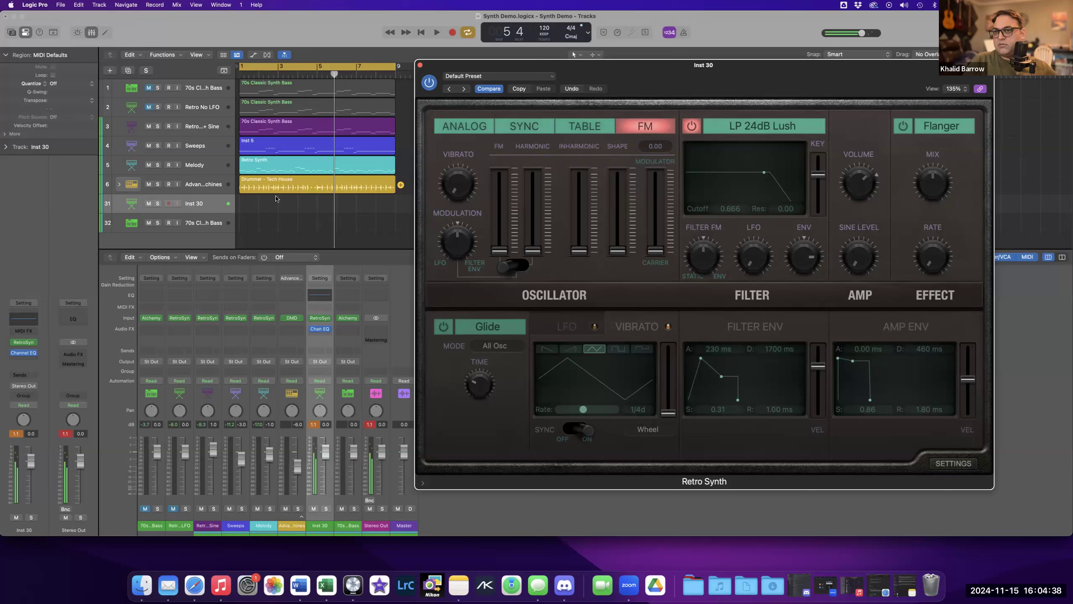
left_click(444, 326)
left_click(910, 129)
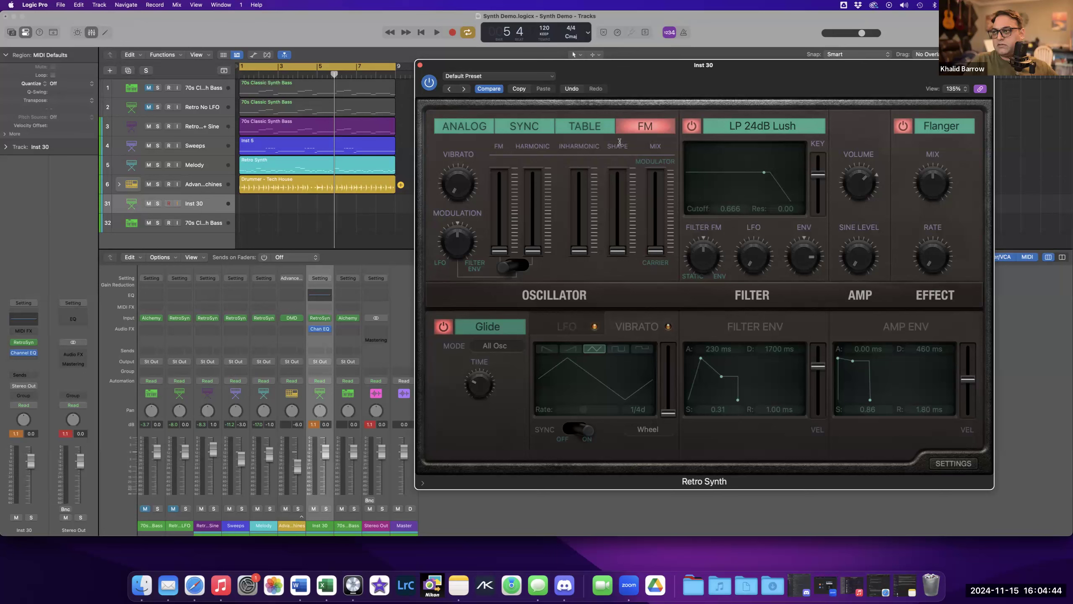
left_click(904, 129)
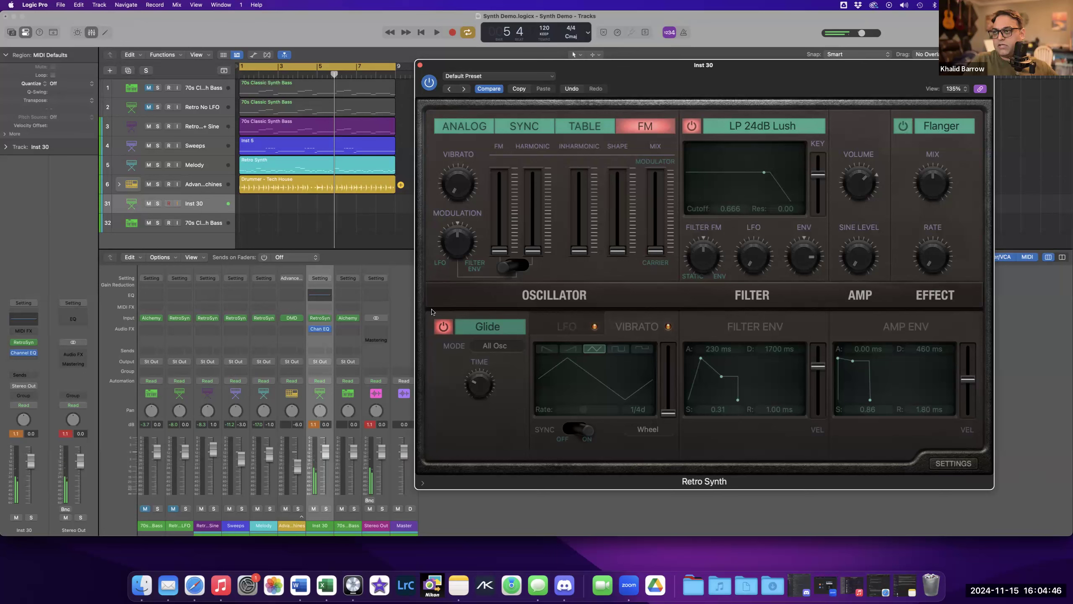
left_click(444, 326)
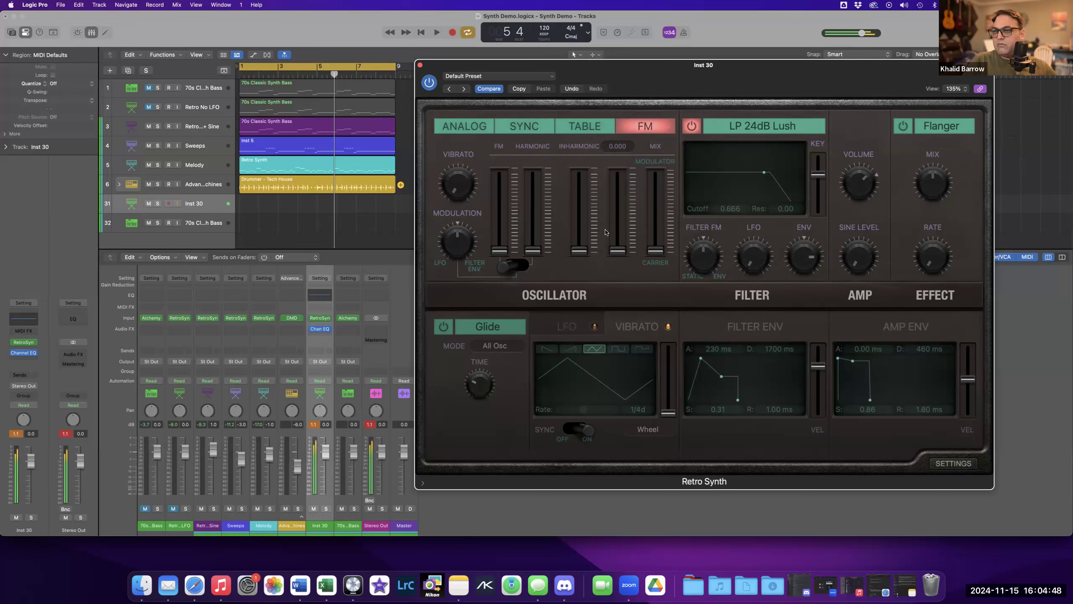
Sweep the FM slider up to about 0.441 and back to zero while moving the Mix slider down and back up.
left_click_drag(502, 250, 508, 300)
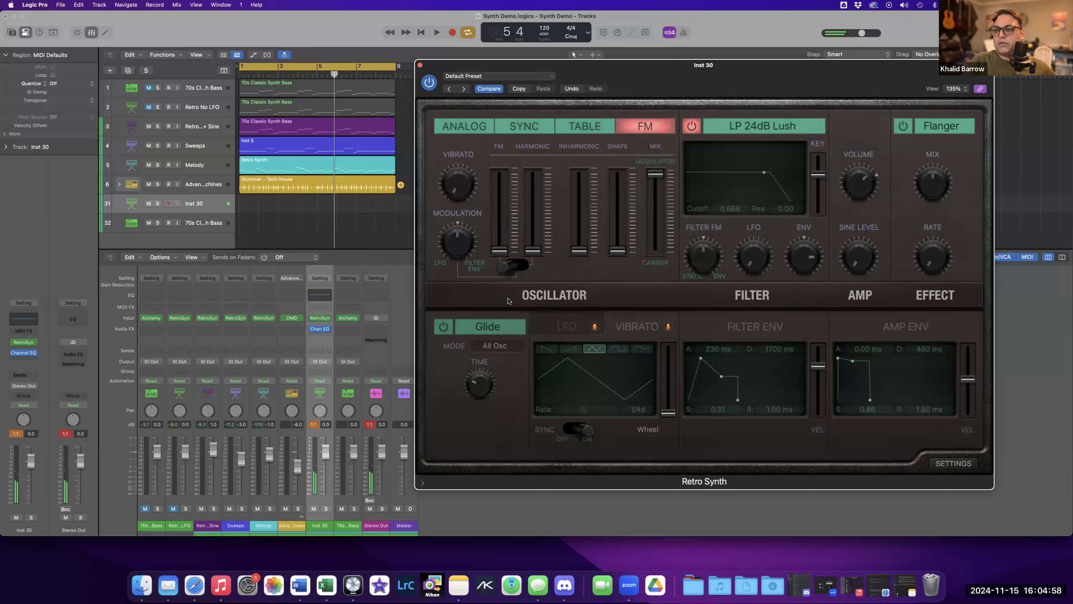
mouse_move(648, 175)
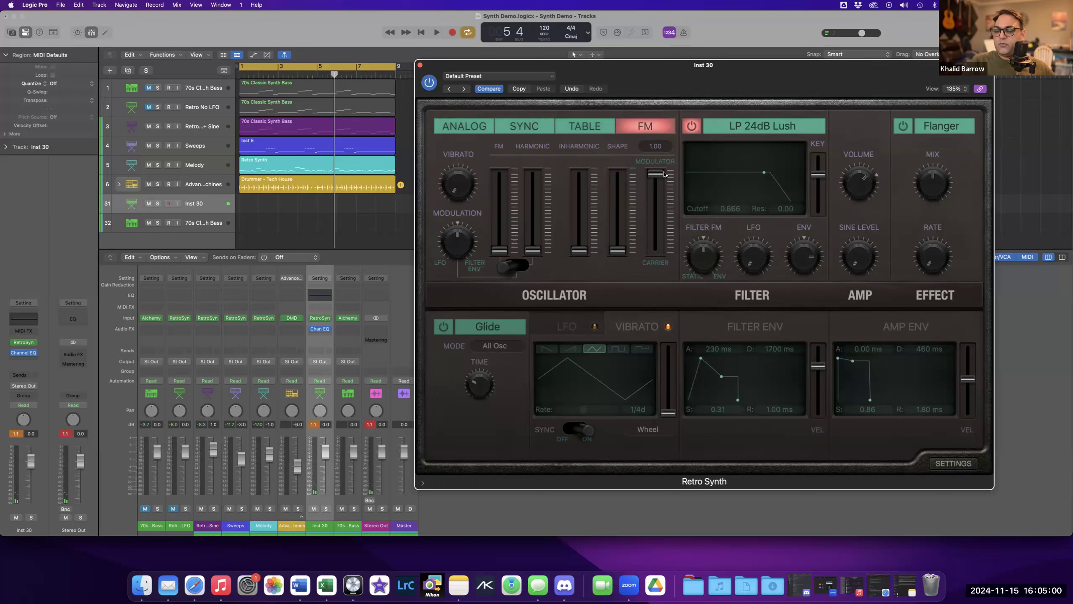
mouse_move(503, 247)
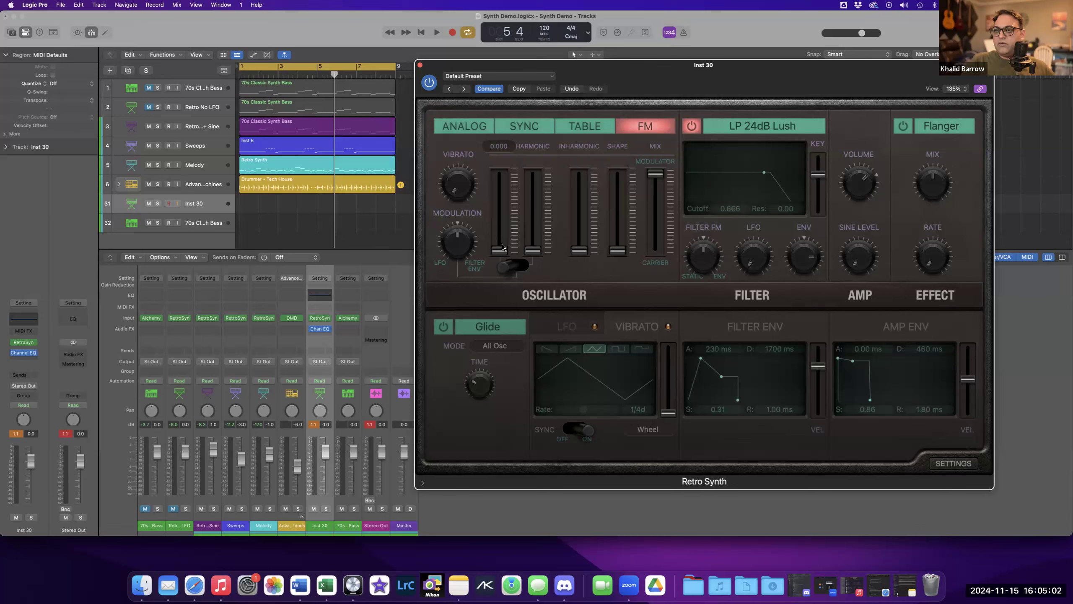
left_click_drag(500, 252, 502, 217)
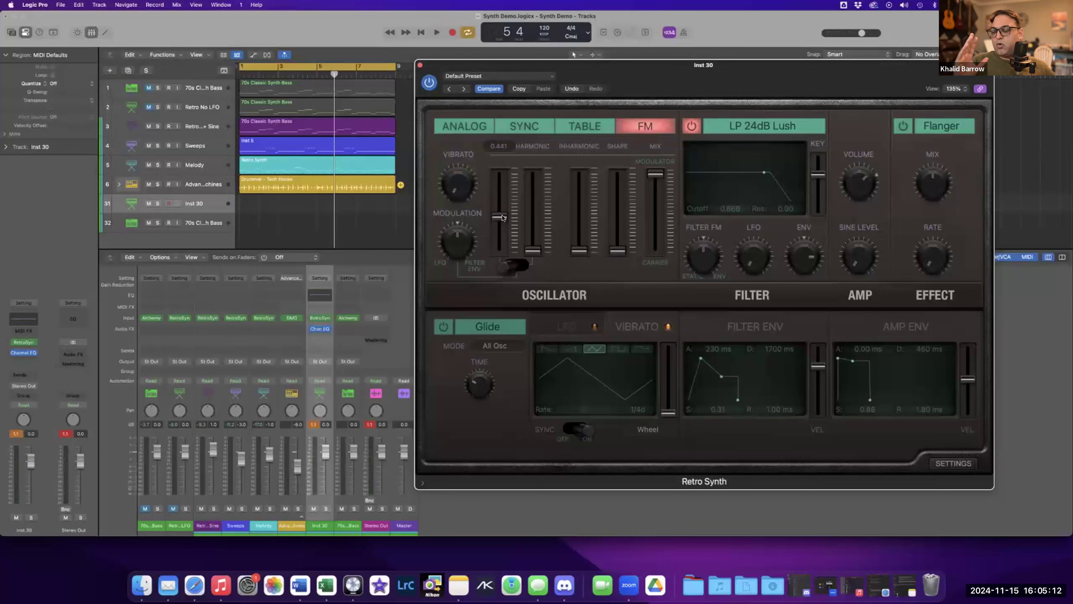
left_click_drag(503, 216, 503, 207)
left_click_drag(654, 182, 641, 225)
mouse_move(499, 208)
left_mouse_down()
mouse_move(496, 276)
mouse_move(499, 195)
mouse_move(502, 227)
left_mouse_up()
left_click_drag(655, 219, 655, 173)
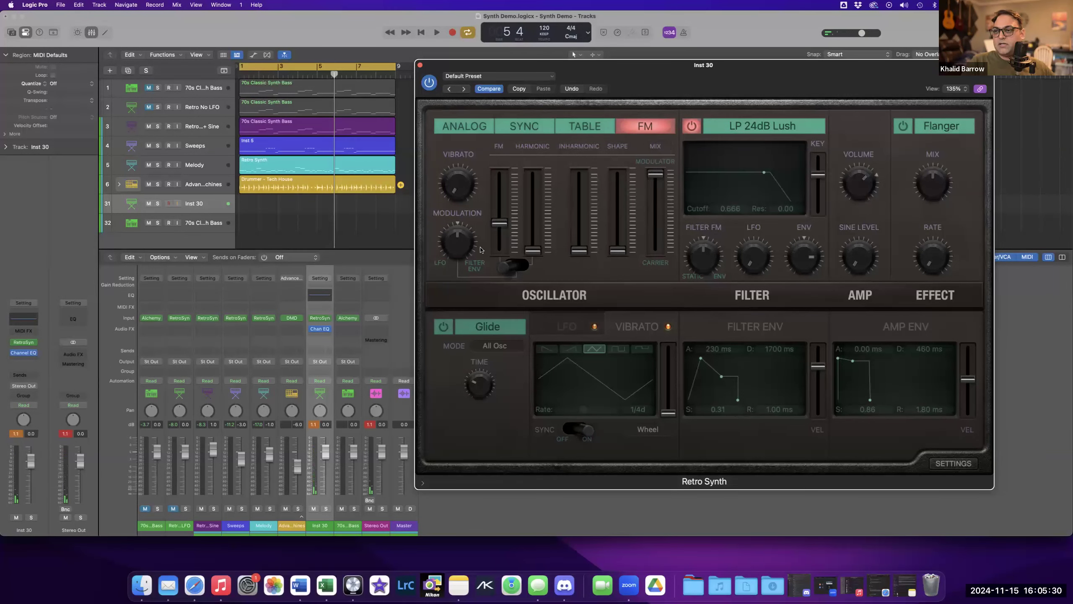
left_click_drag(500, 223, 500, 253)
Move the modulator–carrier Mix slider all the way down to Carrier.
mouse_move(531, 257)
left_click_drag(532, 253, 580, 292)
left_click(580, 254)
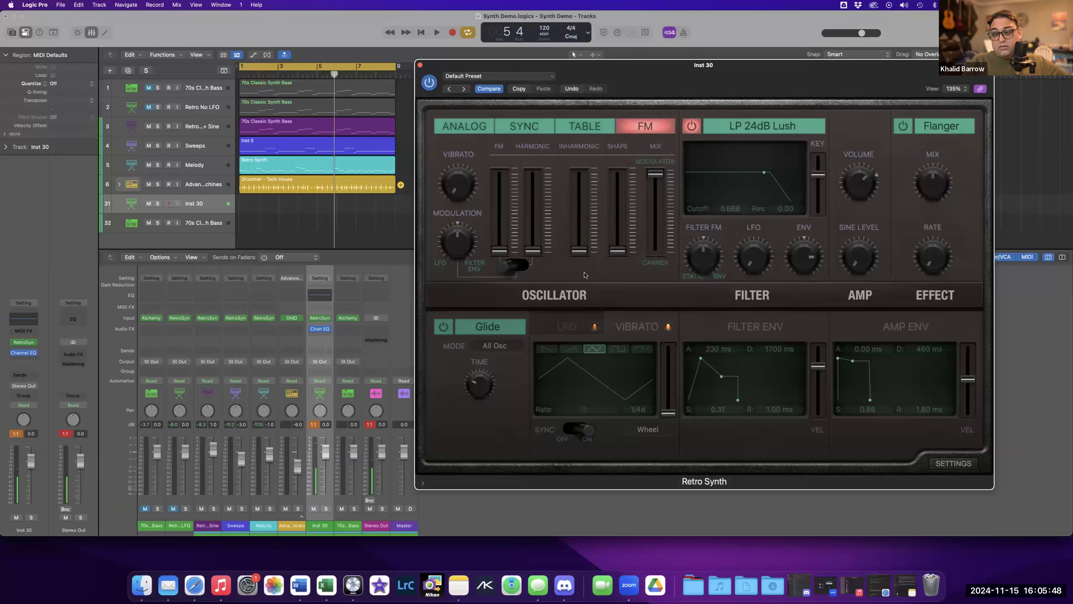
mouse_move(651, 193)
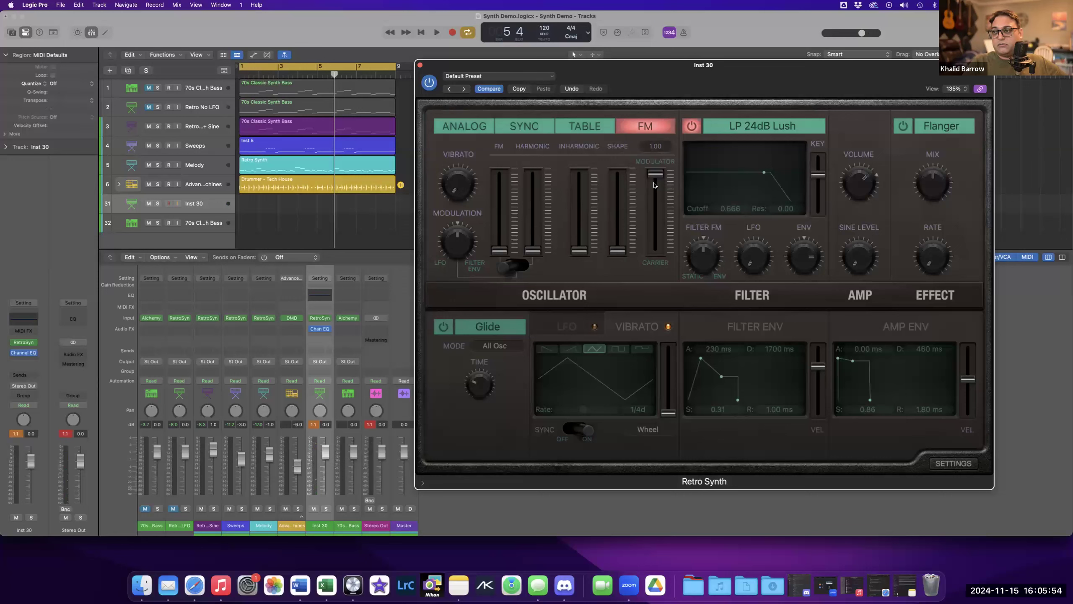
left_click_drag(657, 174, 656, 254)
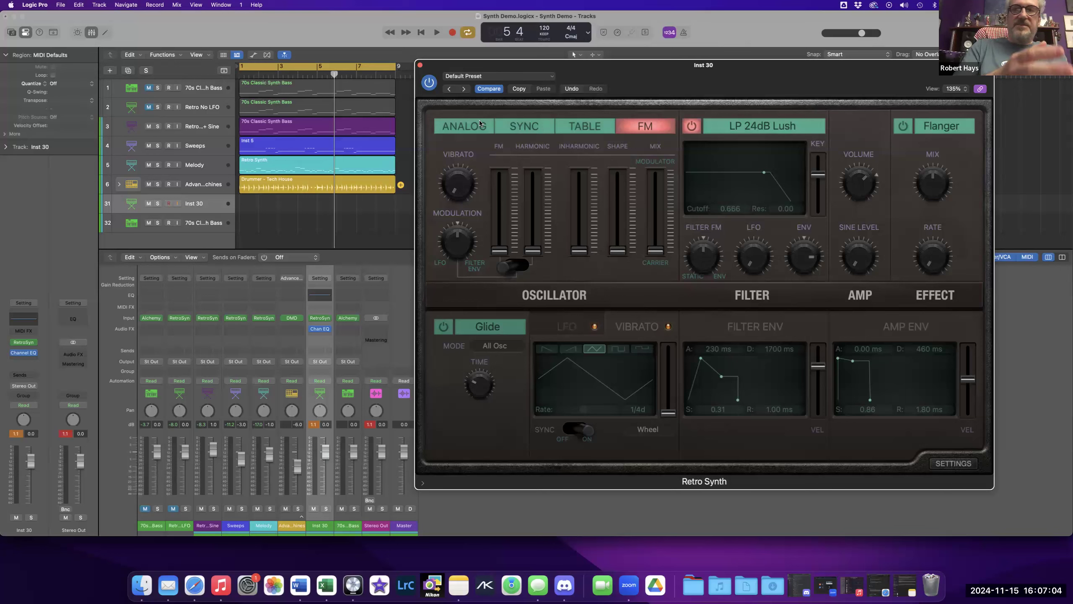
Close the Inst 30 Retro Synth window.
left_click(718, 582)
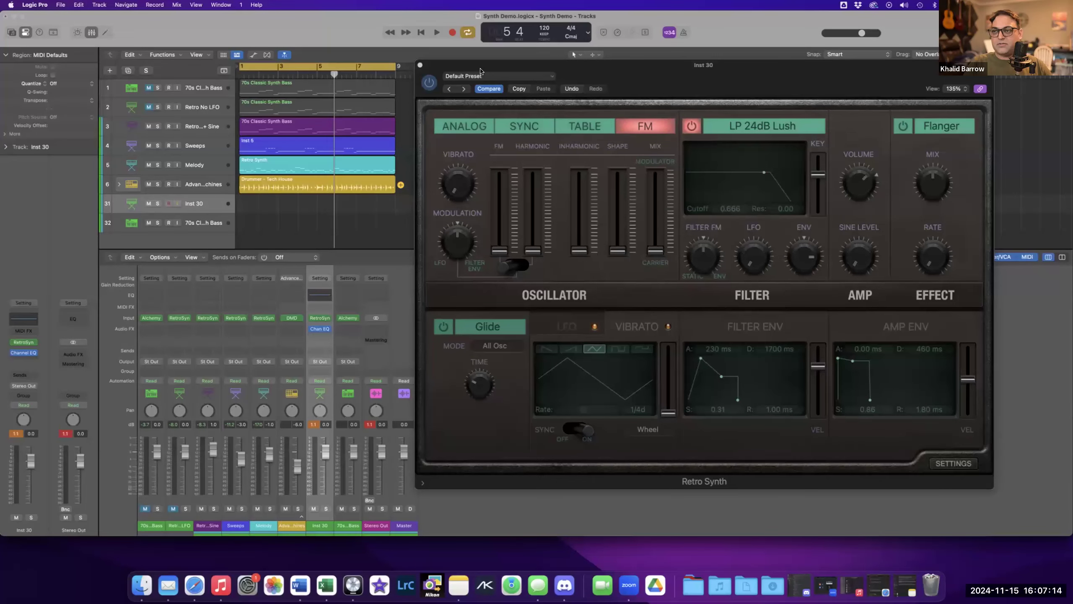
left_click(420, 66)
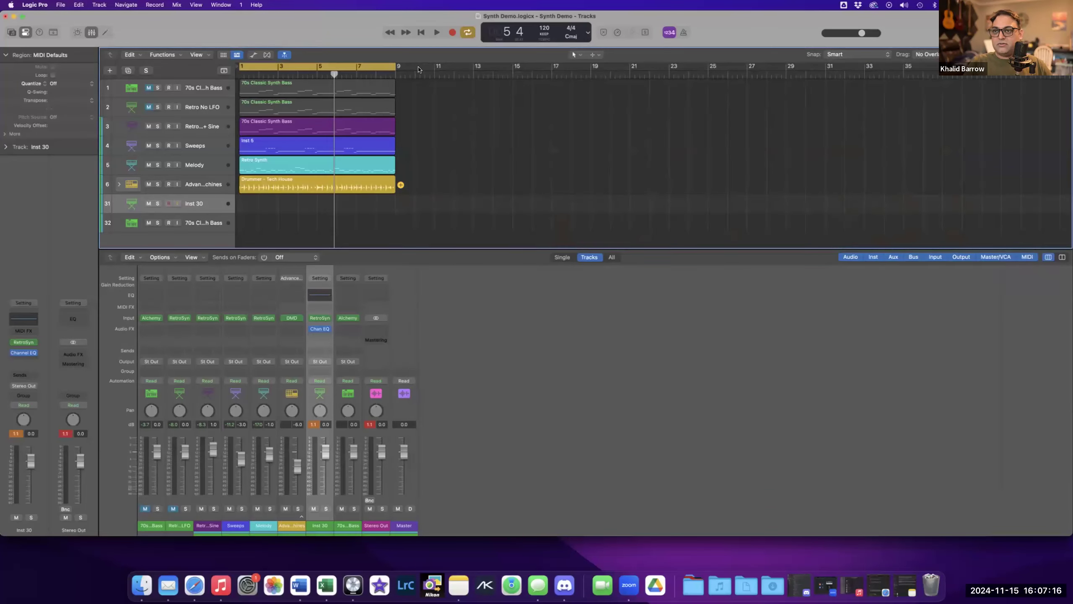
Open the Retro With LFO + Sine track's Retro Synth, solo that track and play it back briefly.
left_click(210, 126)
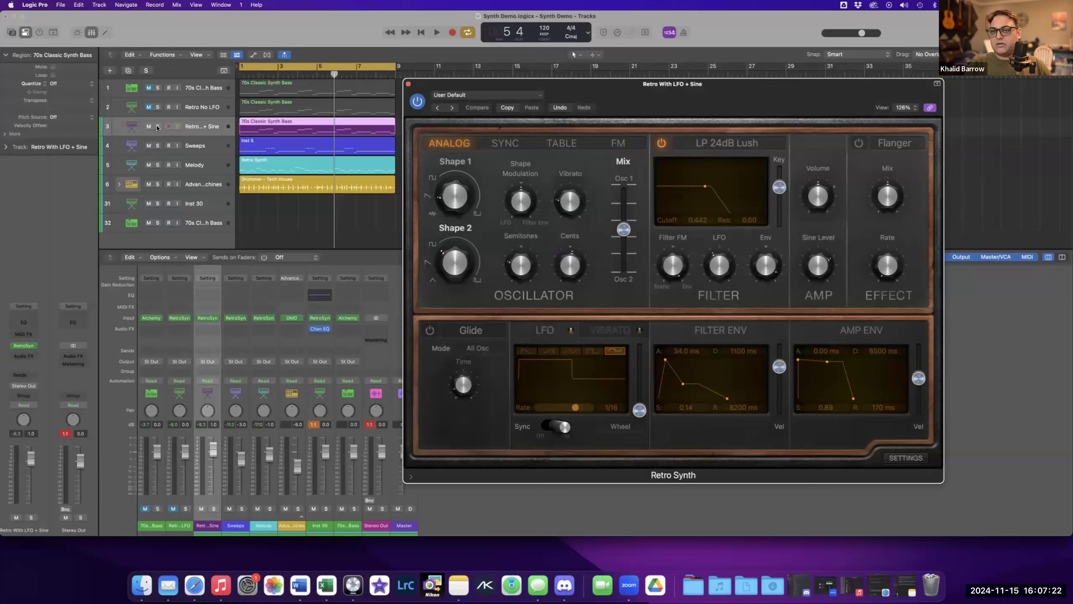
left_click(157, 127)
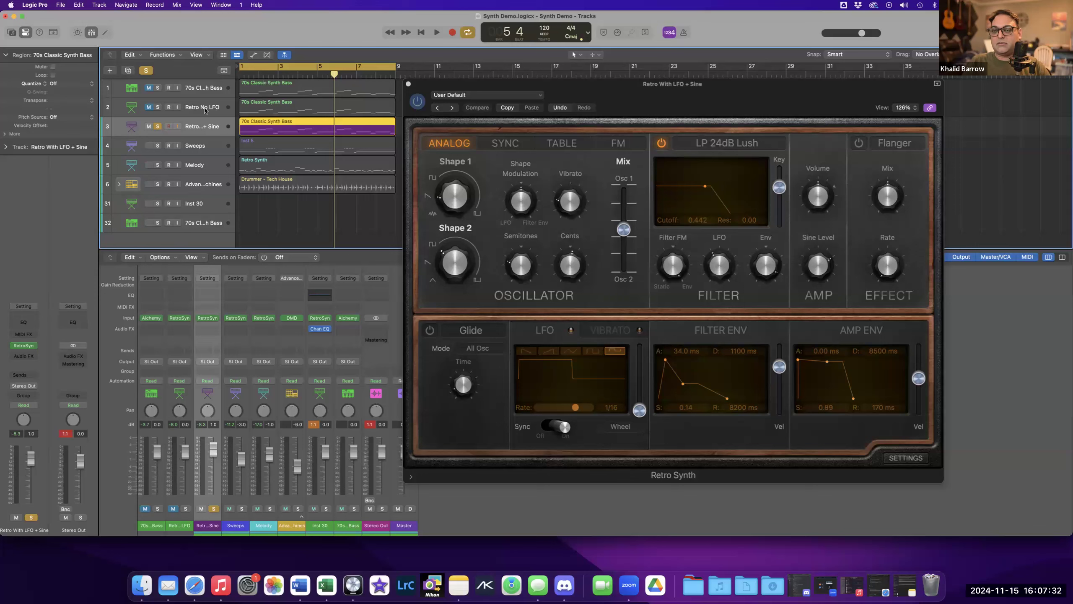
key("space")
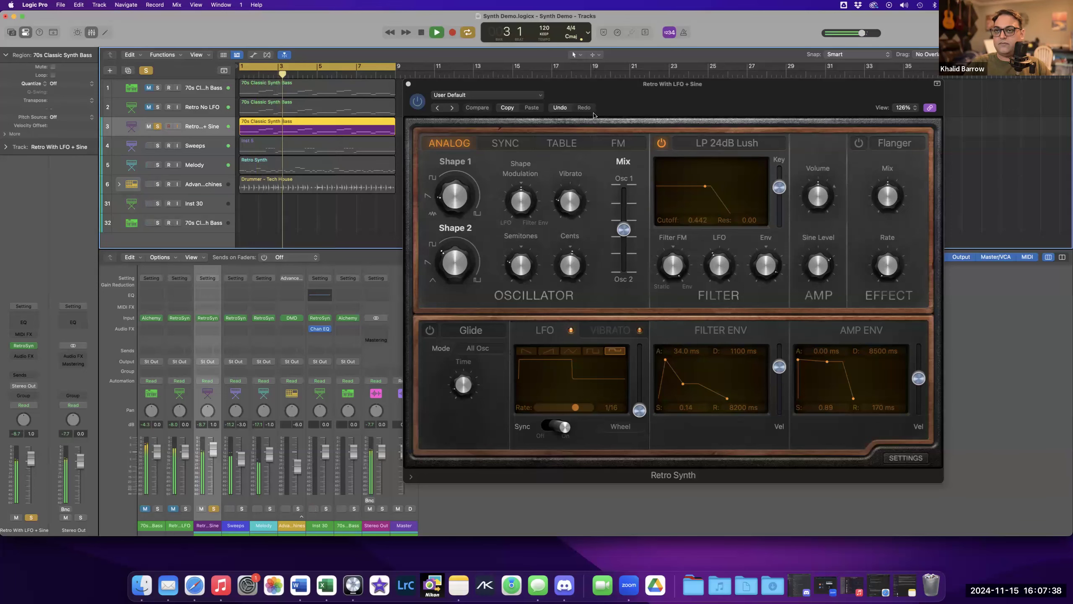
key("space")
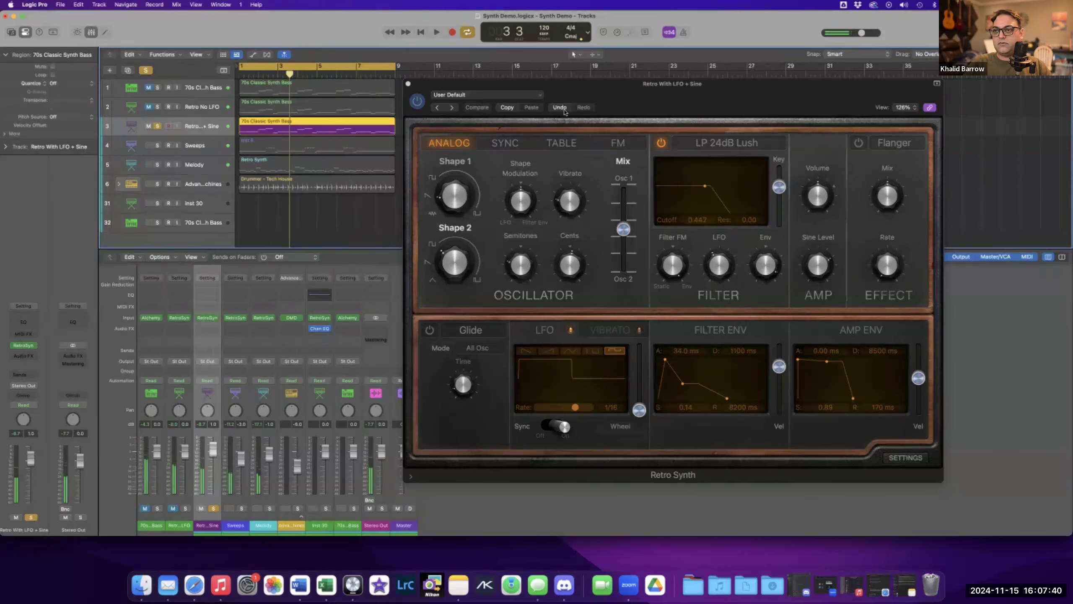
Examine this patch's Analog oscillator shapes, modulation, semitone, cents and mix settings alongside the filter and amp controls.
left_click_drag(630, 95, 625, 91)
mouse_move(512, 237)
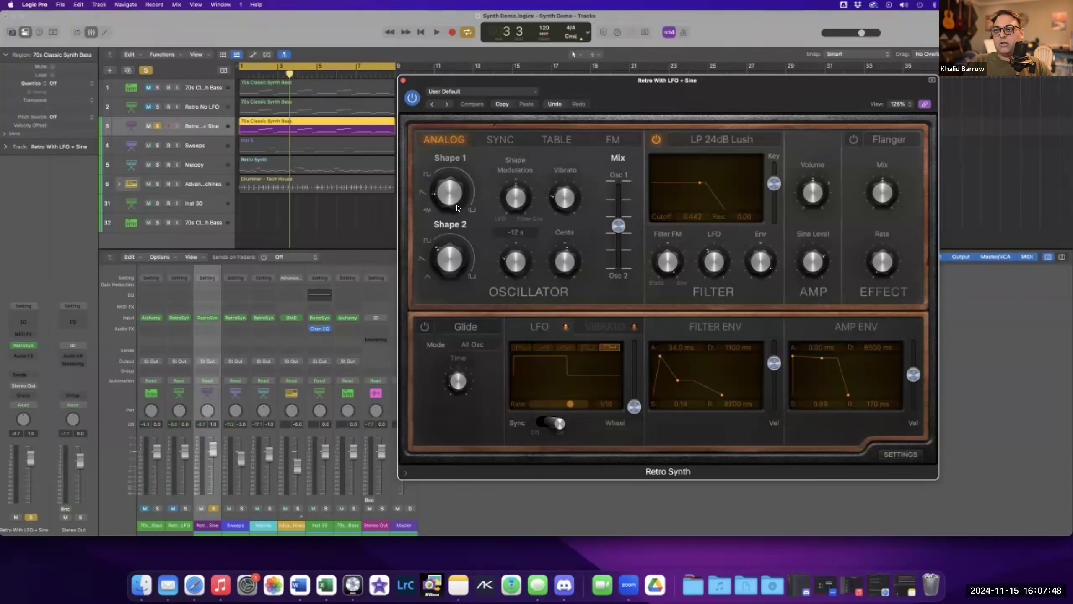
mouse_move(449, 197)
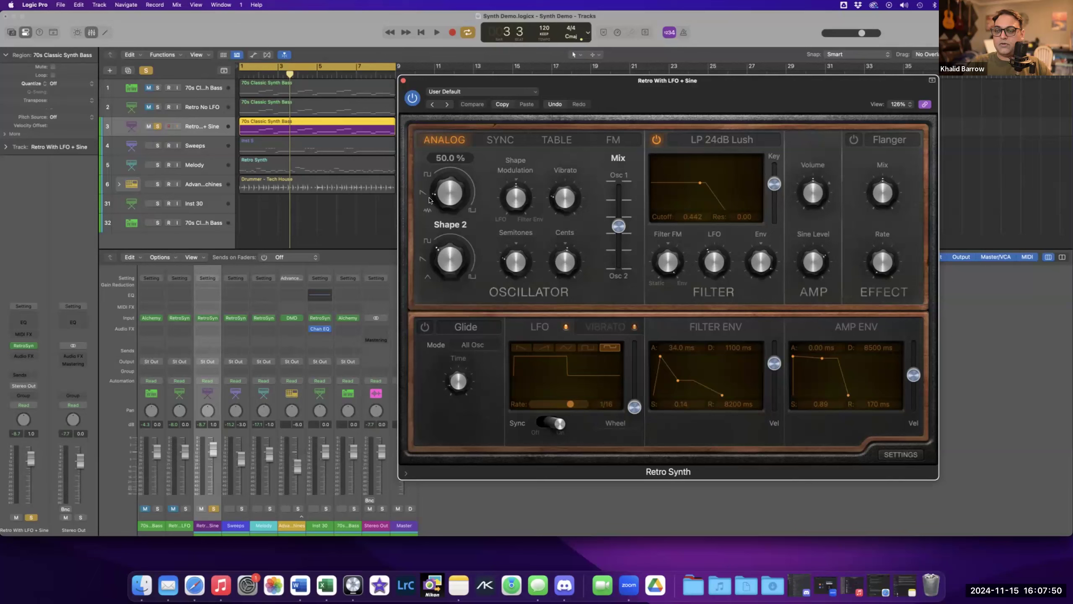
mouse_move(425, 241)
mouse_move(811, 262)
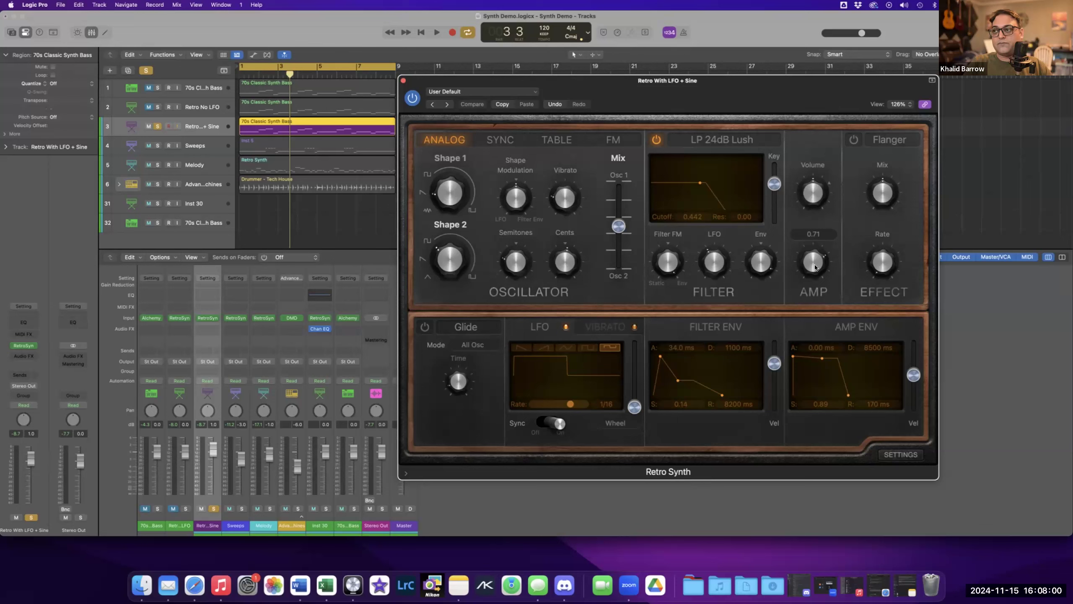
mouse_move(507, 195)
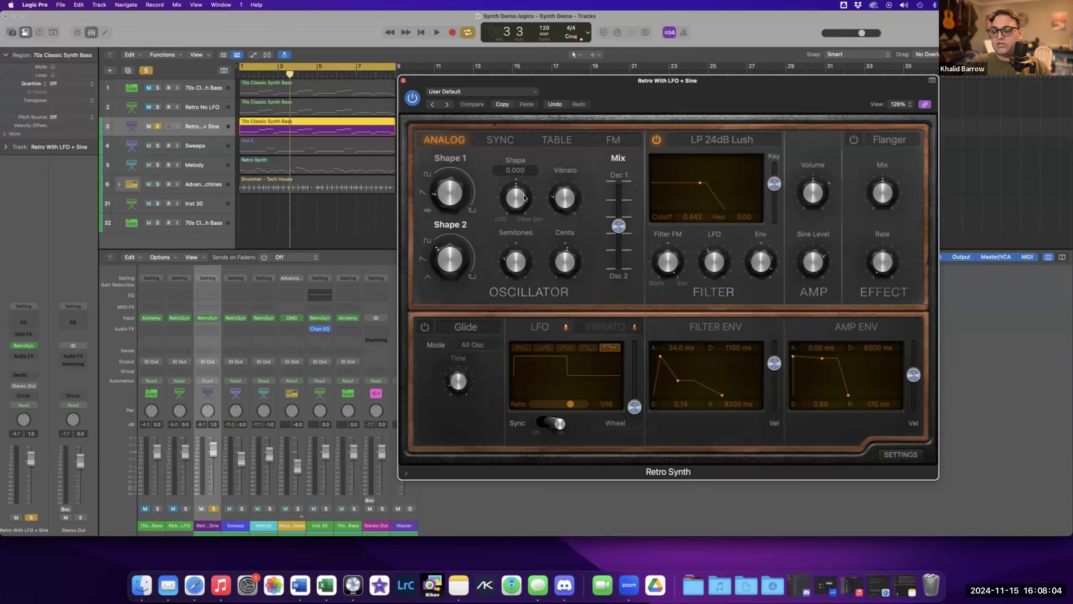
mouse_move(560, 202)
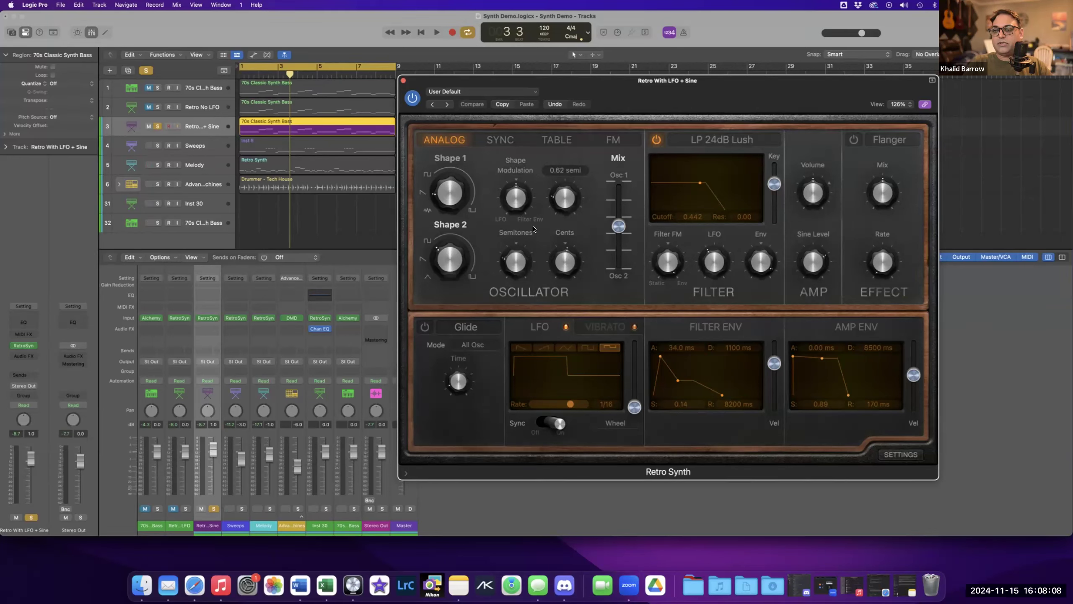
mouse_move(512, 261)
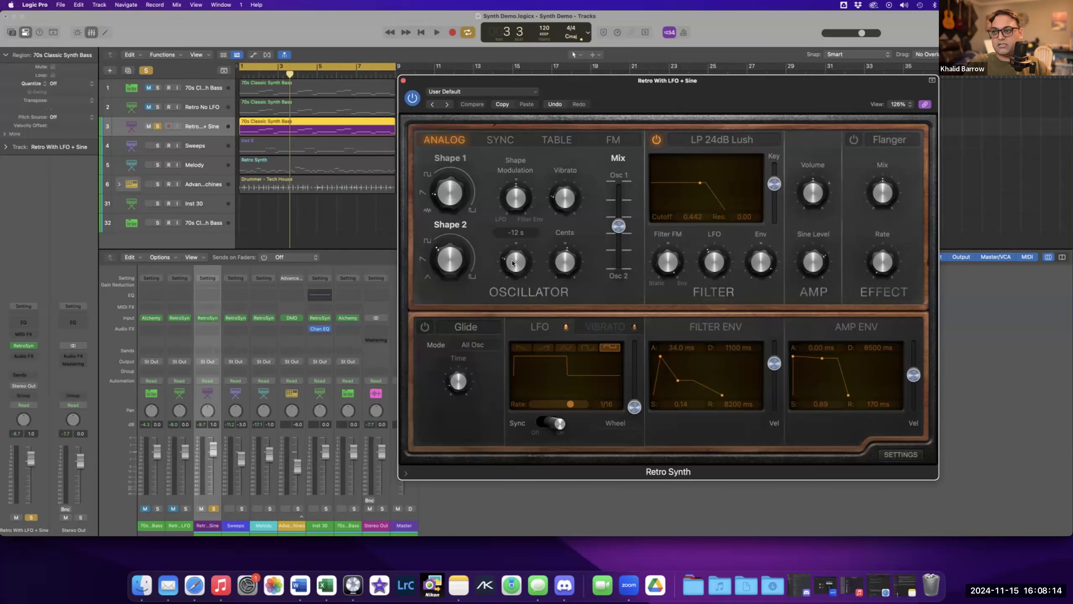
mouse_move(568, 254)
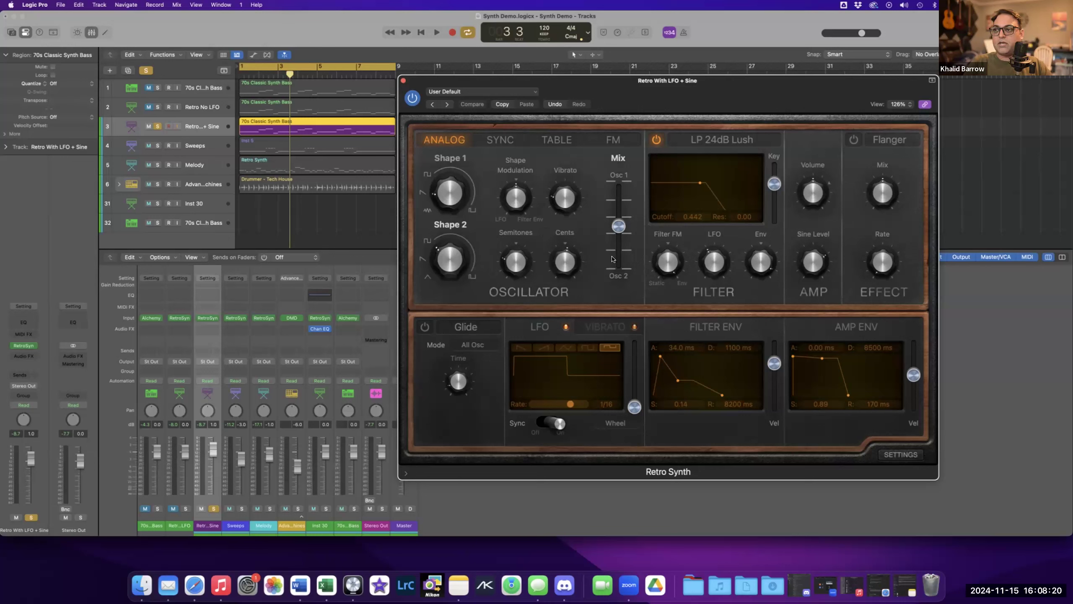
mouse_move(617, 214)
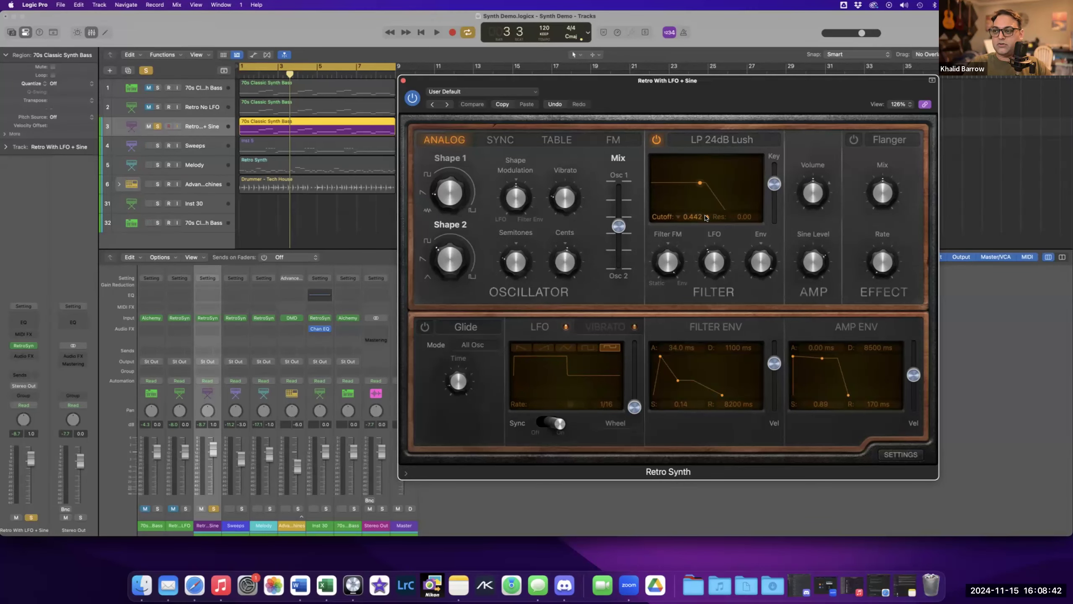
mouse_move(769, 262)
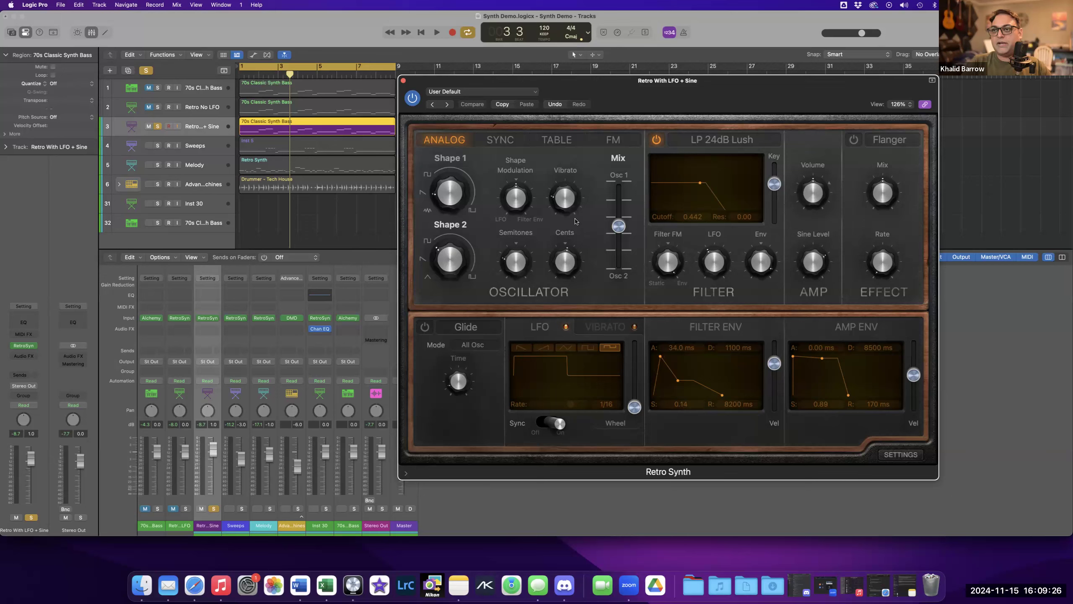
Play back the soloed track twice, stopping playback each time.
key("space")
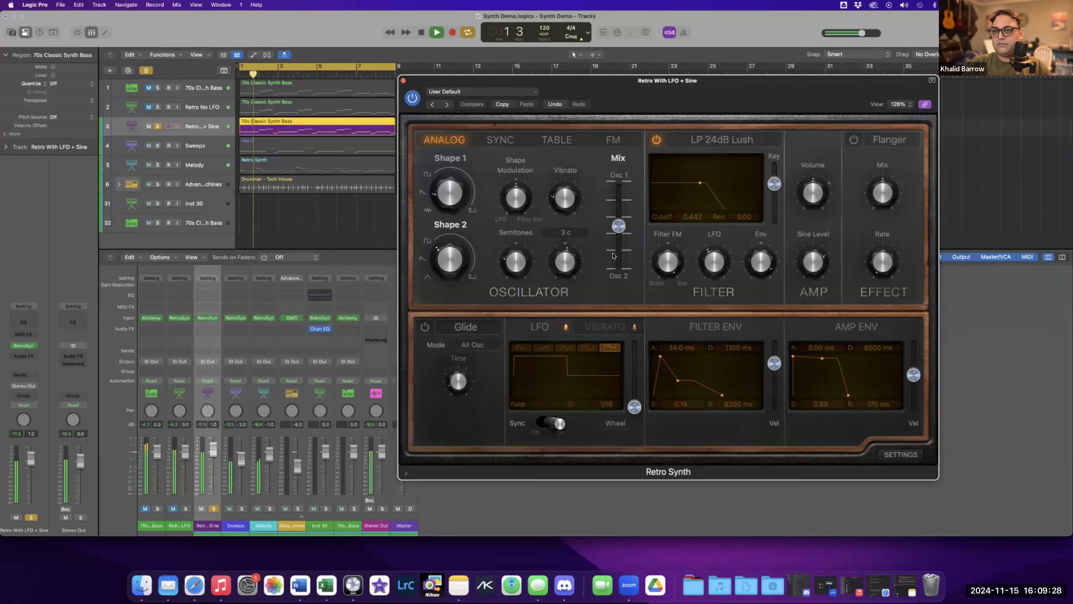
key("space")
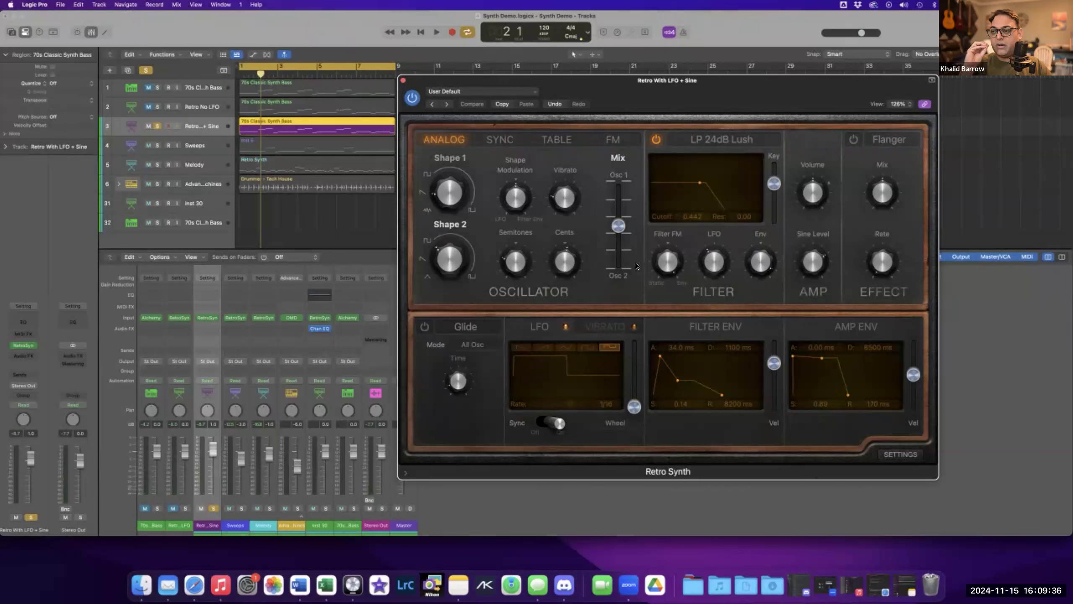
key("space")
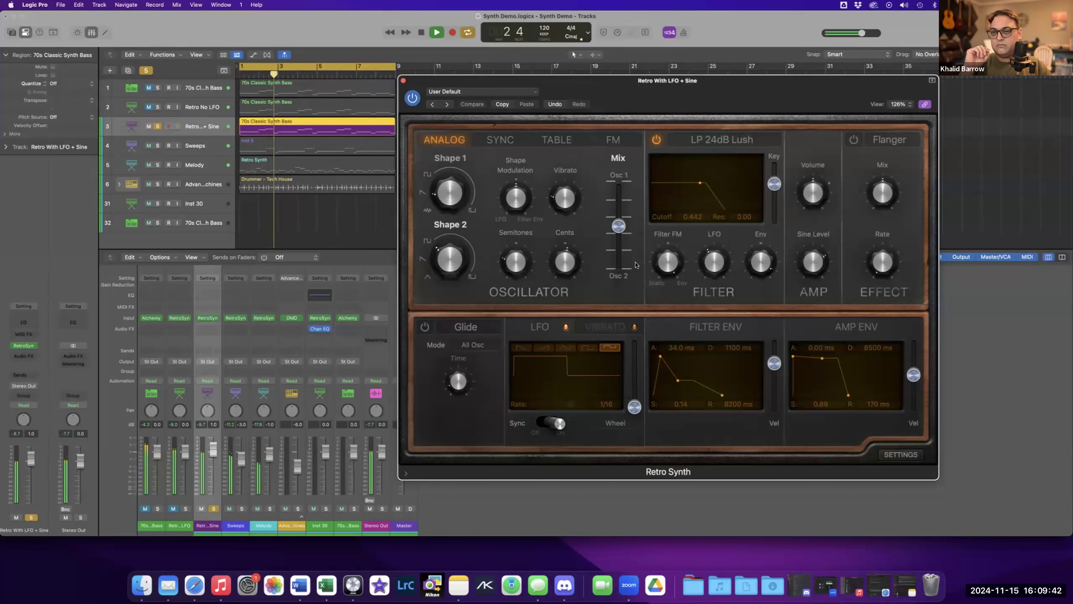
key("space")
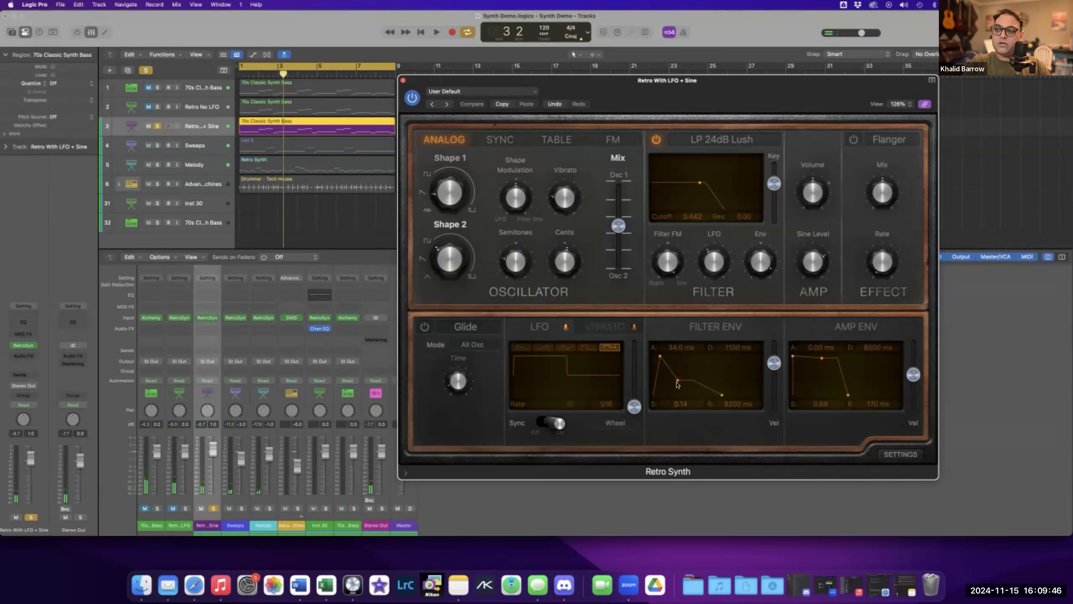
Adjust the filter envelope's decay/sustain point repeatedly during playback, ending at about 800 ms decay and 0.09 sustain.
key("space")
mouse_move(677, 382)
left_mouse_down()
mouse_move(678, 361)
mouse_move(676, 370)
left_mouse_up()
key("space")
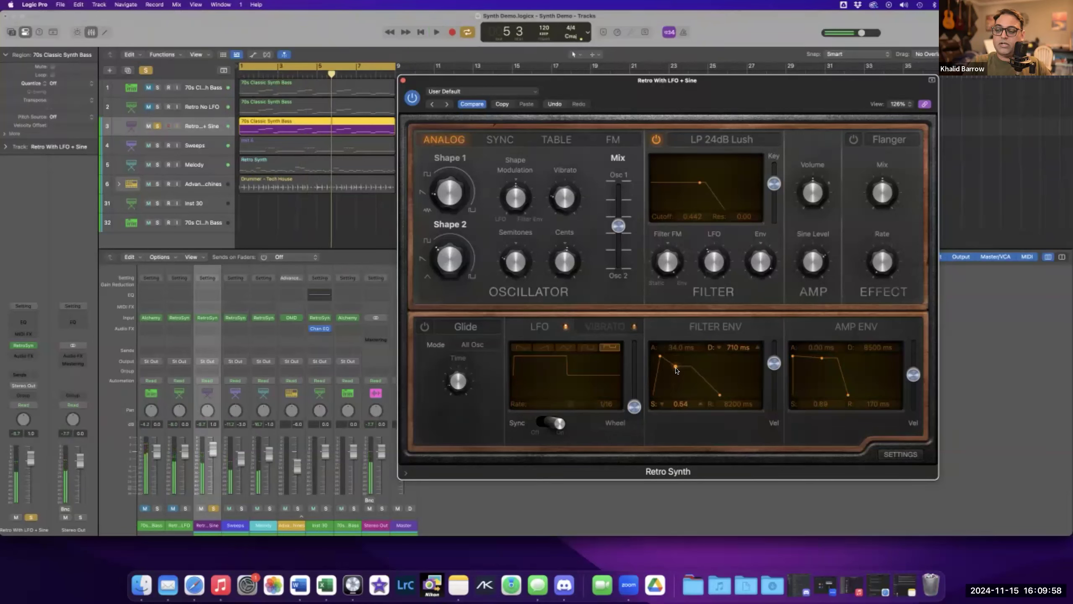
key("space")
left_click_drag(675, 376, 675, 383)
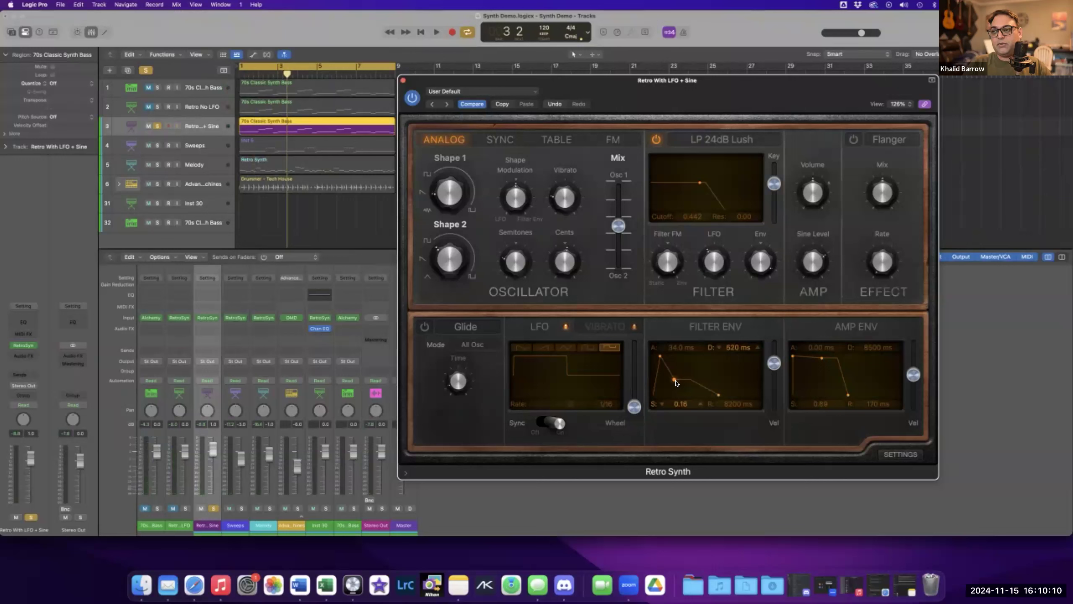
key("space")
mouse_move(678, 383)
left_mouse_down()
mouse_move(688, 391)
mouse_move(677, 385)
left_mouse_up()
key("space")
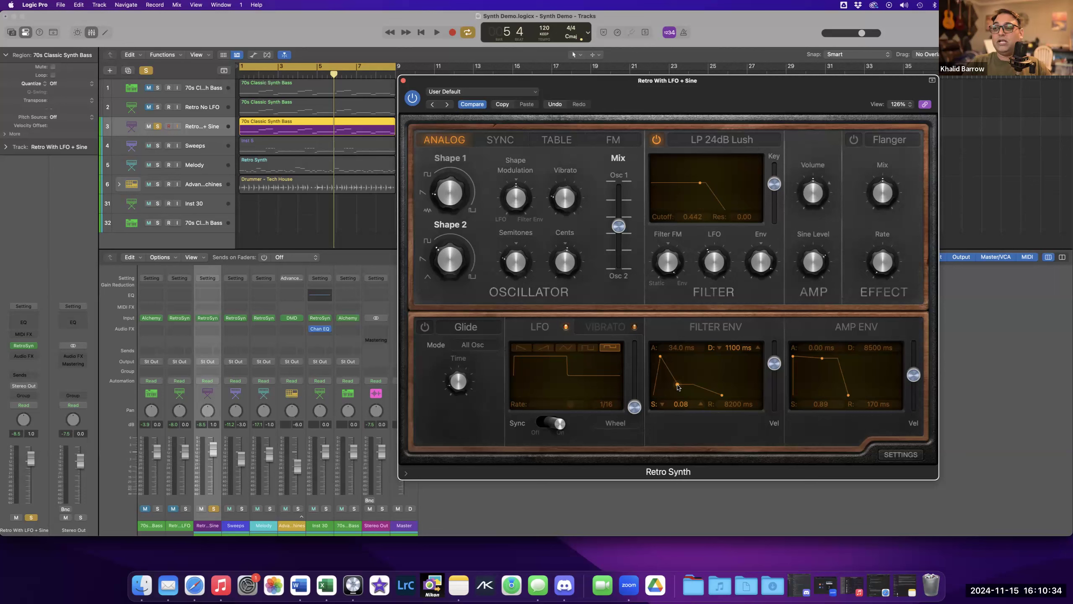
left_click_drag(678, 386, 678, 390)
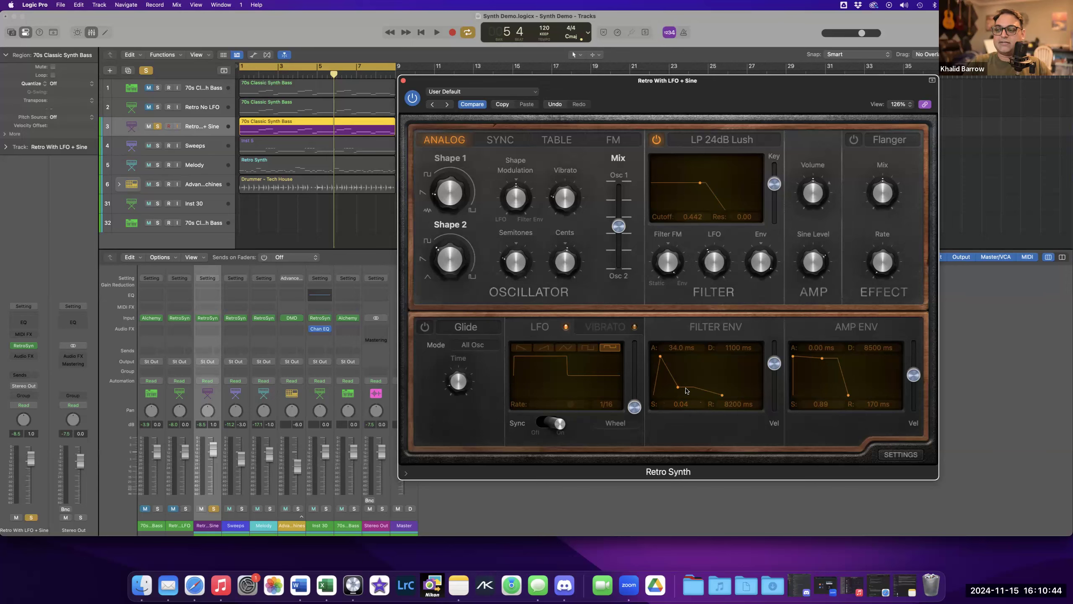
left_click_drag(677, 388, 677, 383)
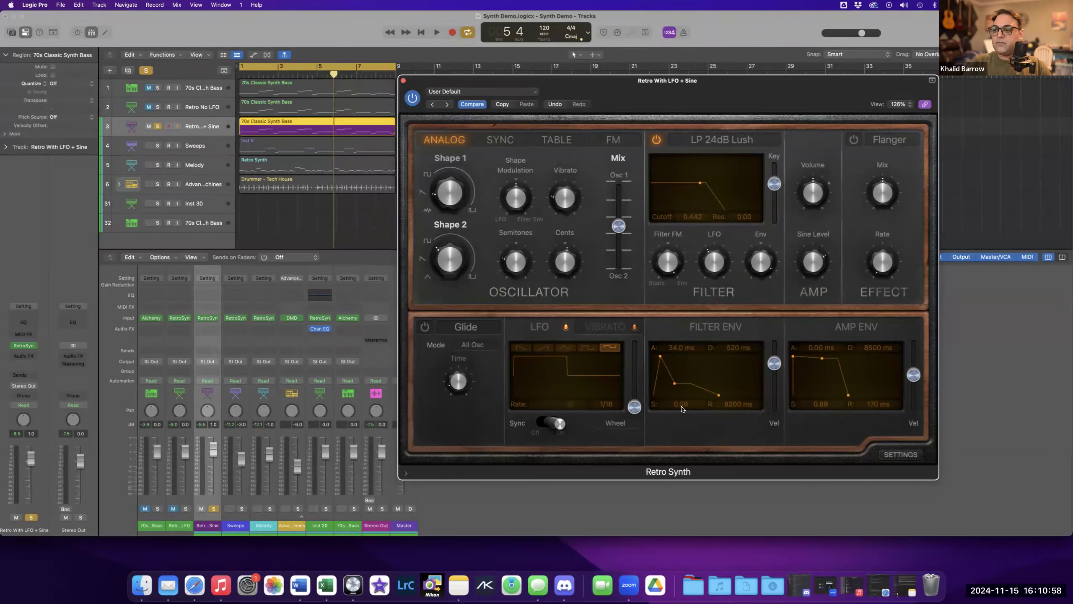
key("space")
left_click_drag(676, 384, 678, 387)
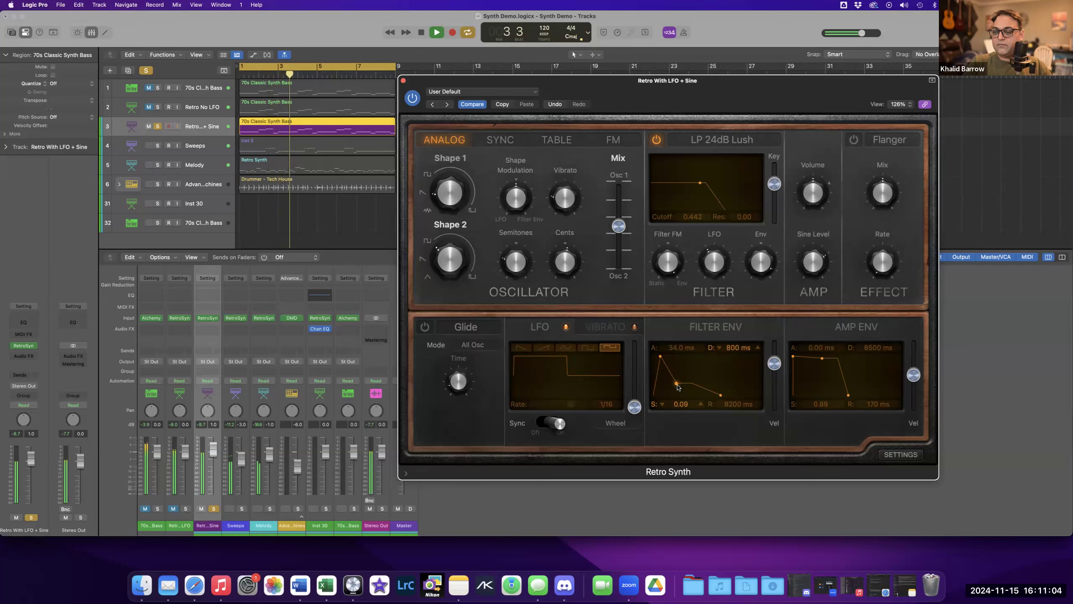
key("space")
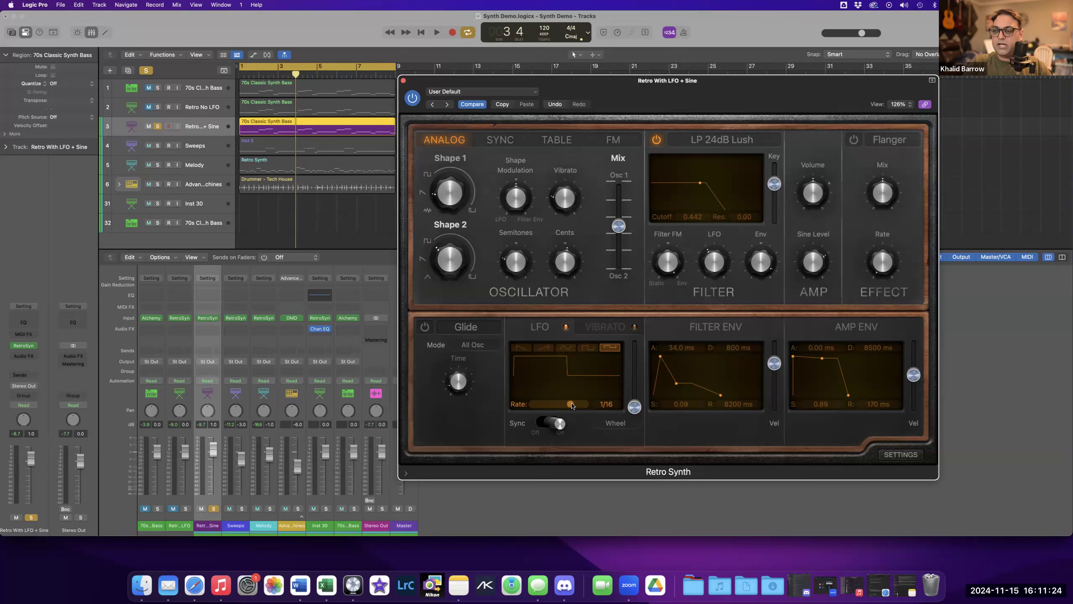
Play back the track while switching the LFO rate to 1/32 and back to 1/16.
key("space")
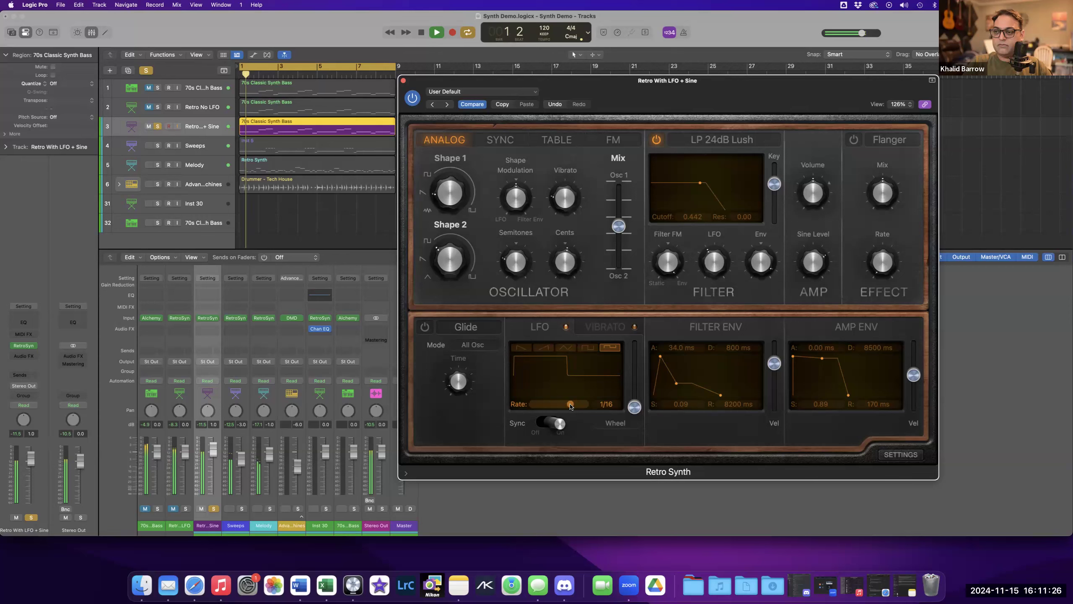
left_click_drag(571, 406, 576, 405)
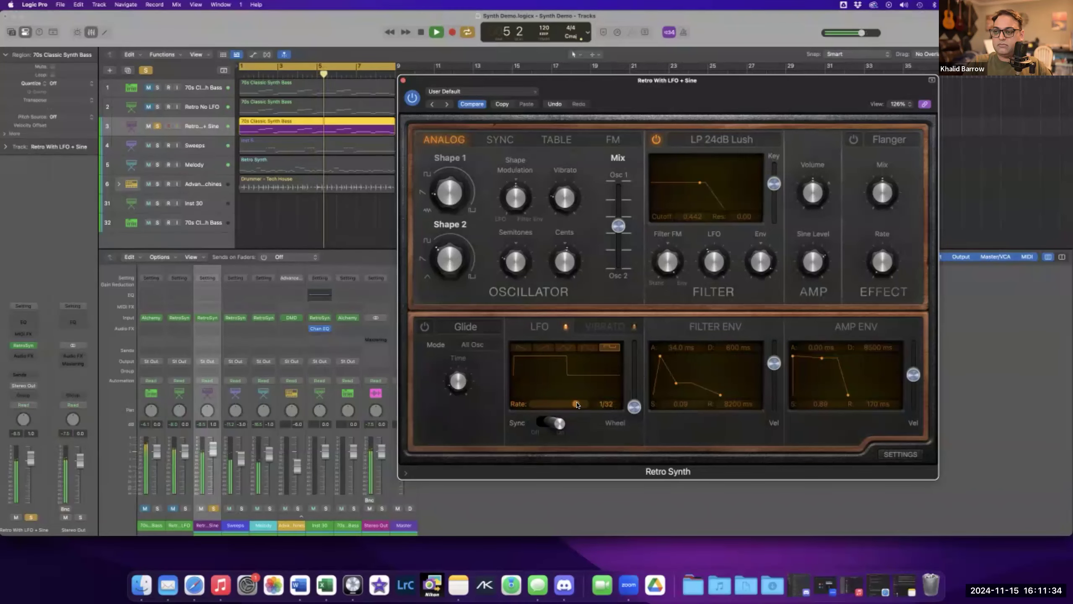
left_click_drag(576, 405, 572, 406)
key("space")
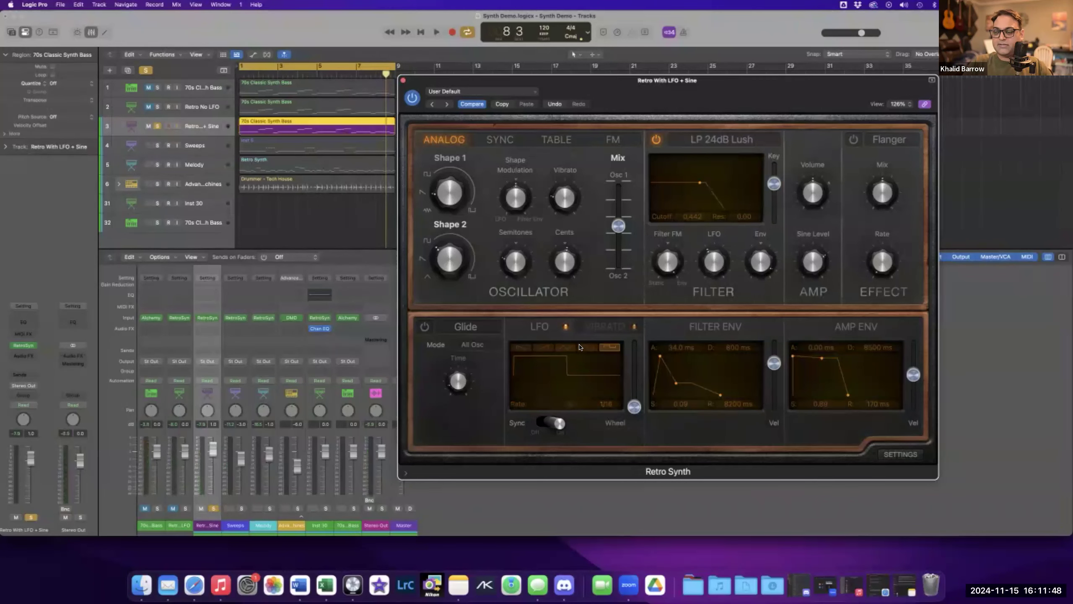
Switch to the Vibrato section, set the vibrato depth to 1.00 and start playback.
left_click(593, 329)
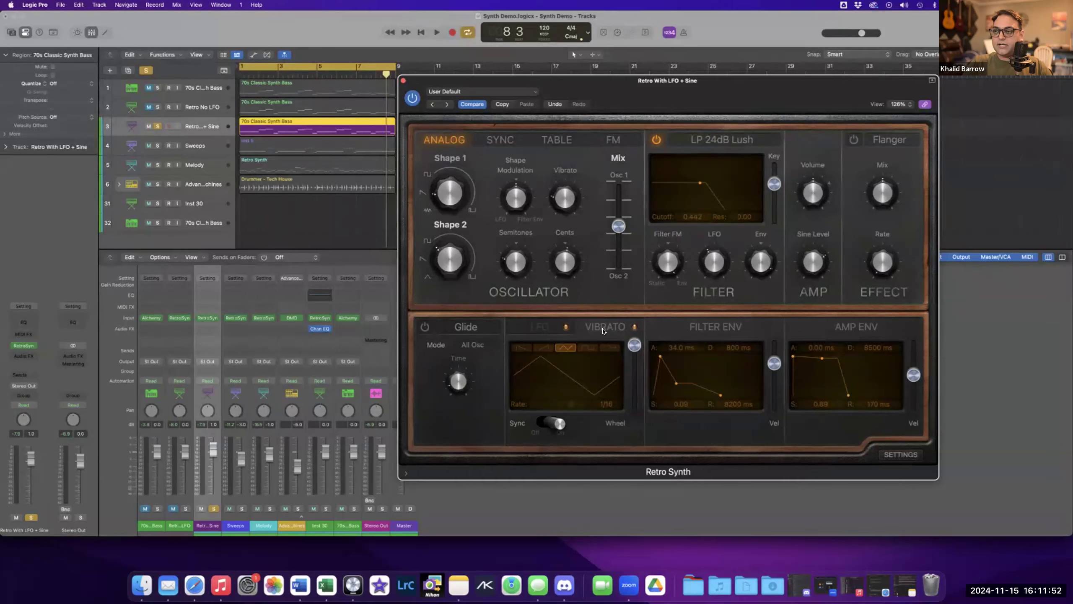
mouse_move(555, 200)
left_click_drag(633, 406, 631, 390)
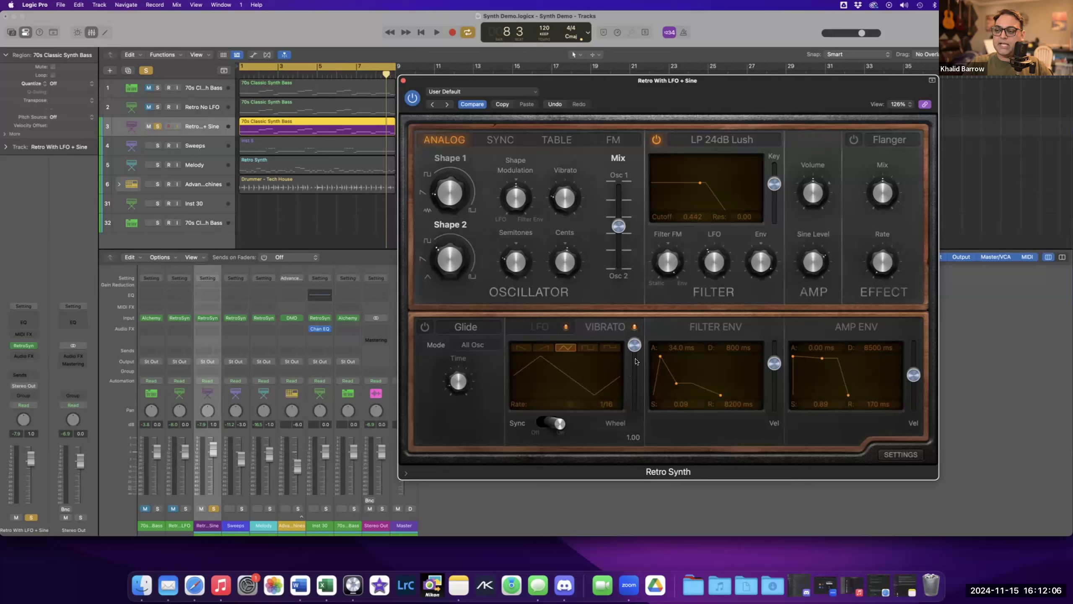
left_click_drag(635, 350, 631, 438)
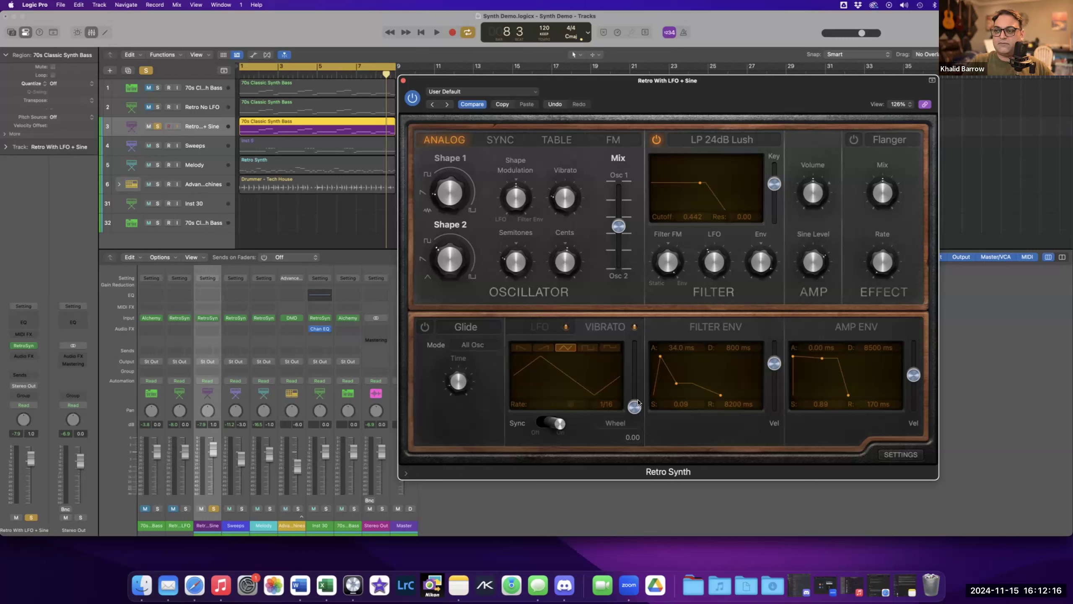
left_click_drag(631, 409, 628, 332)
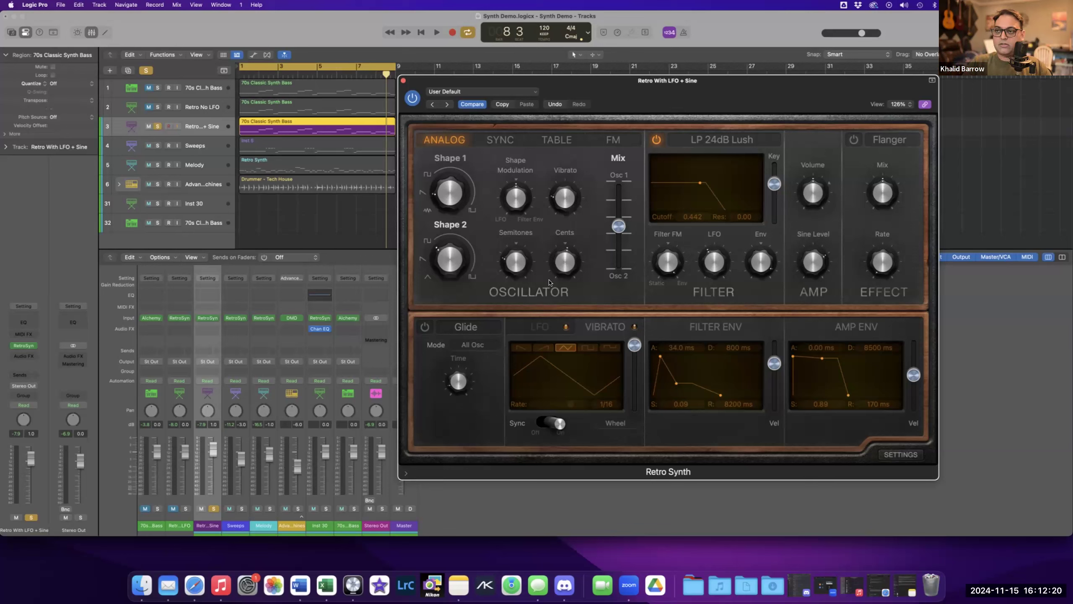
key("space")
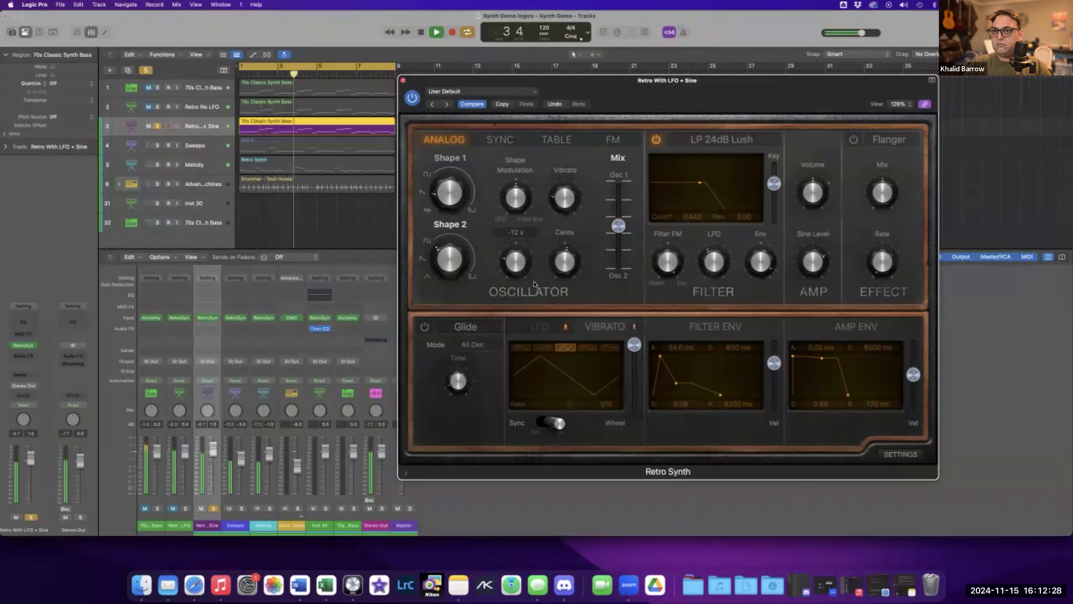
Lower the Sine Level to 0.00, then raise it to 0.70 while toggling playback.
mouse_move(812, 260)
key("space")
left_click_drag(809, 262, 812, 272)
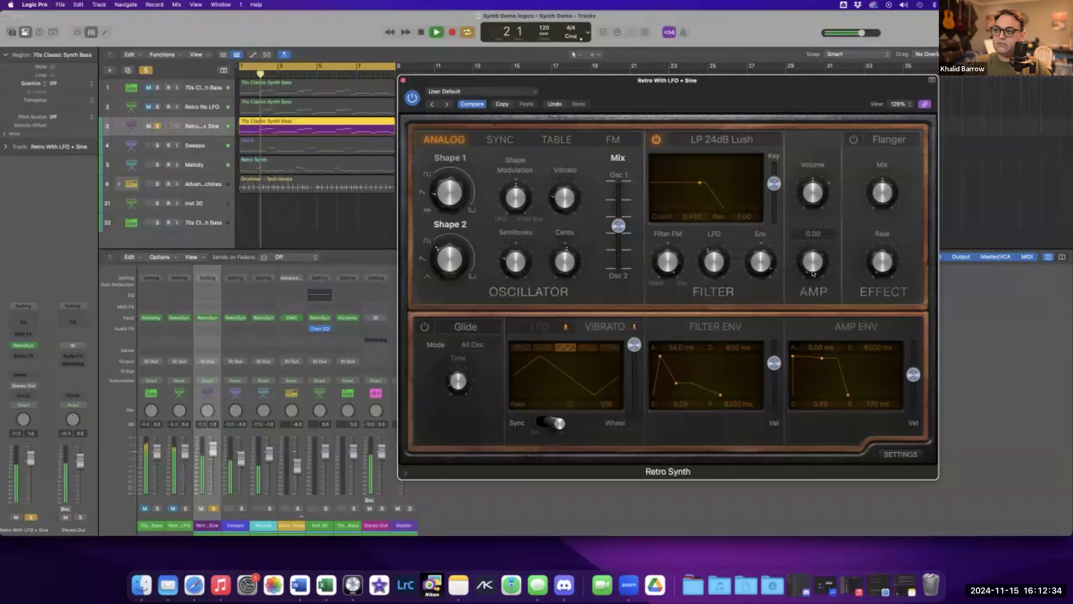
key("space")
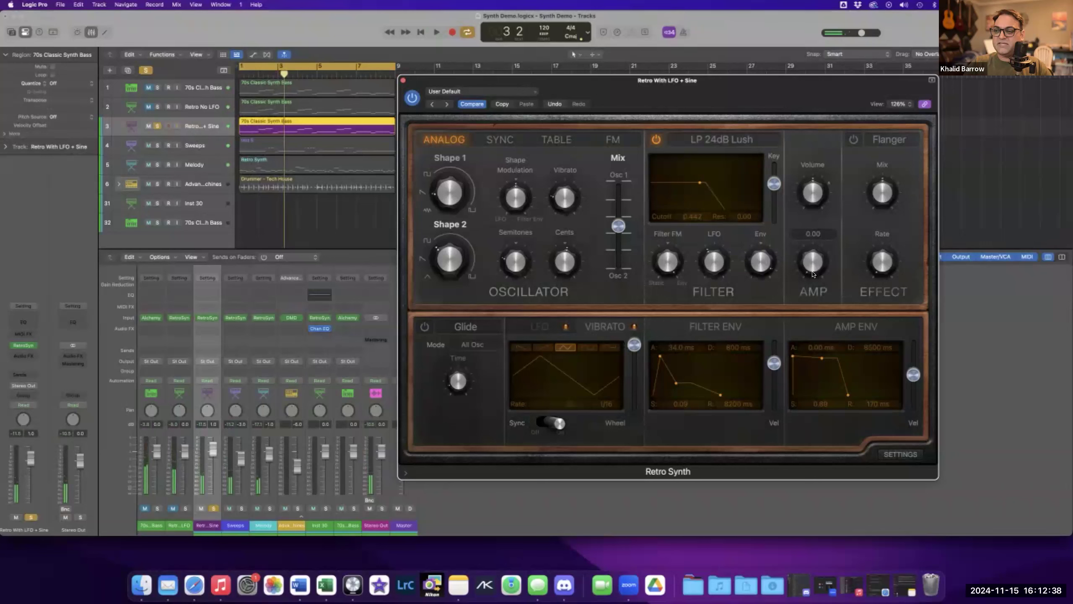
key("space")
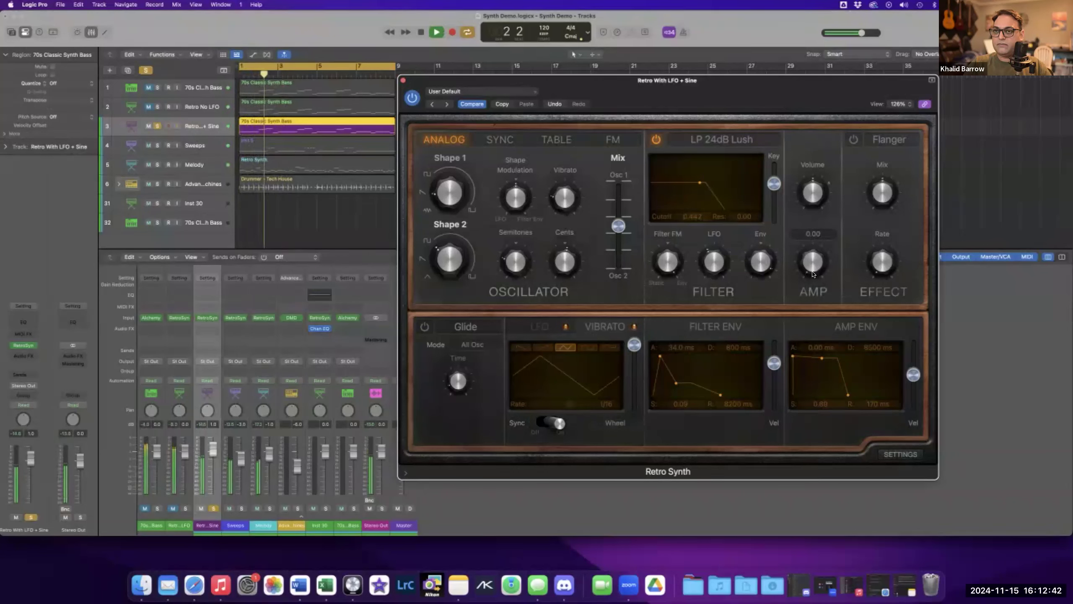
left_click_drag(812, 266, 810, 210)
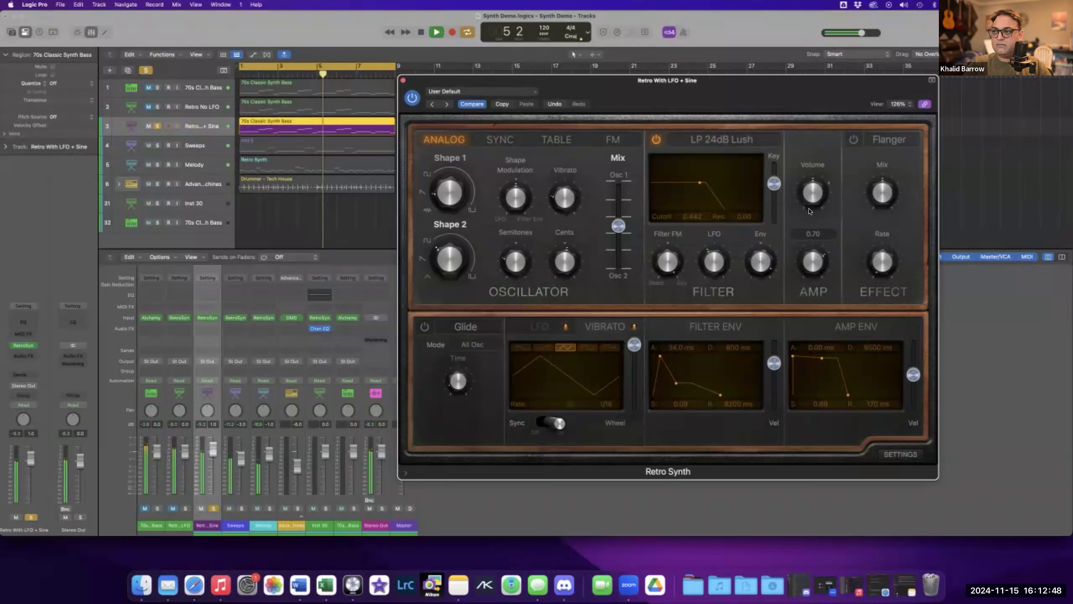
key("space")
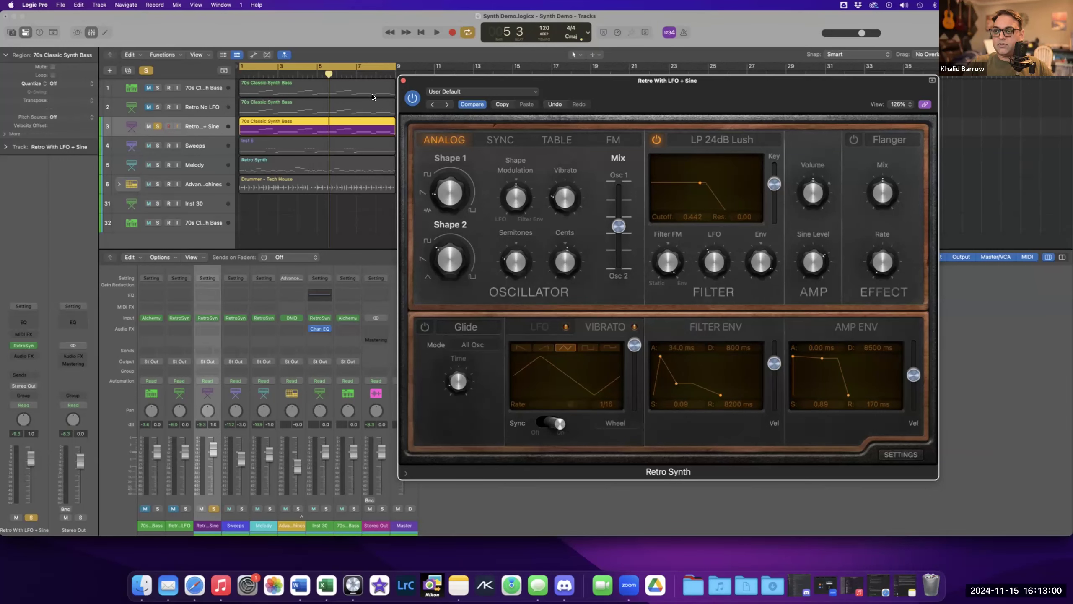
Close this Retro Synth window, open the Sweeps track's Retro Synth and play it back briefly.
left_click(405, 82)
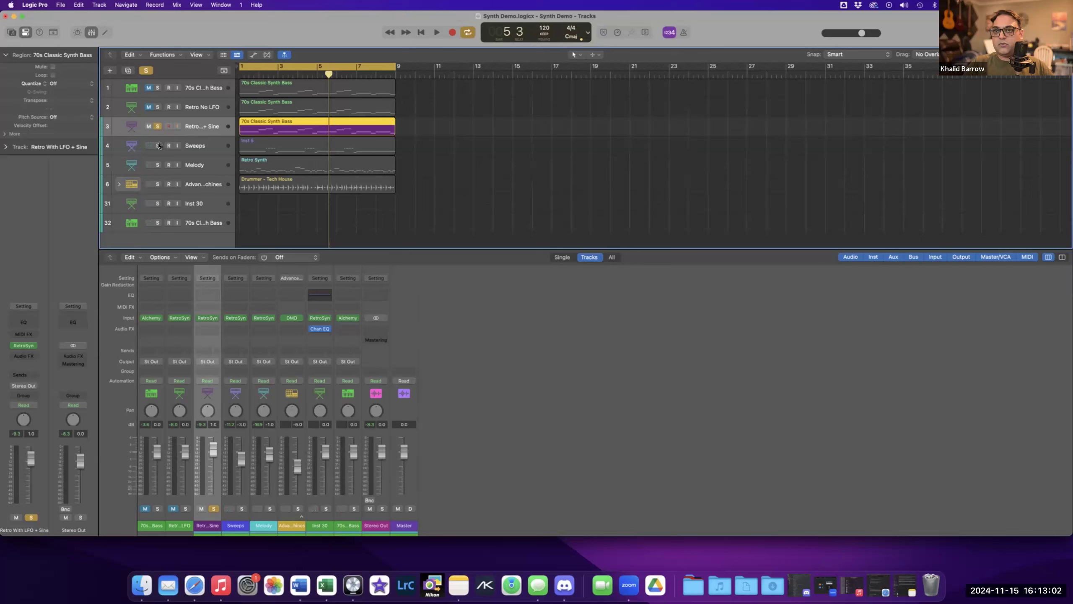
left_click(201, 147)
key("space")
left_click(24, 346)
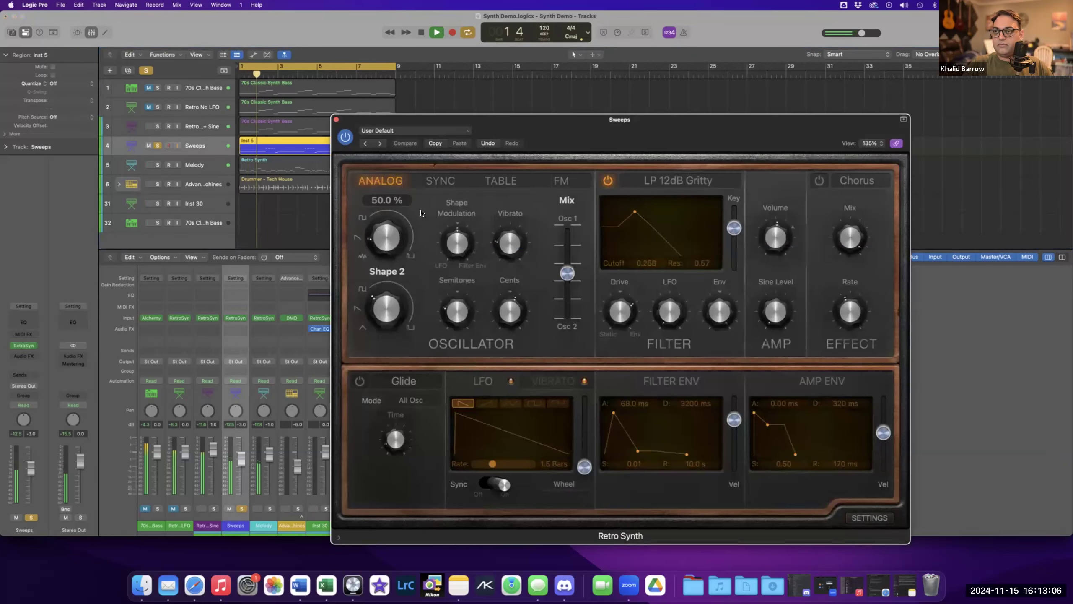
left_click_drag(656, 130, 685, 102)
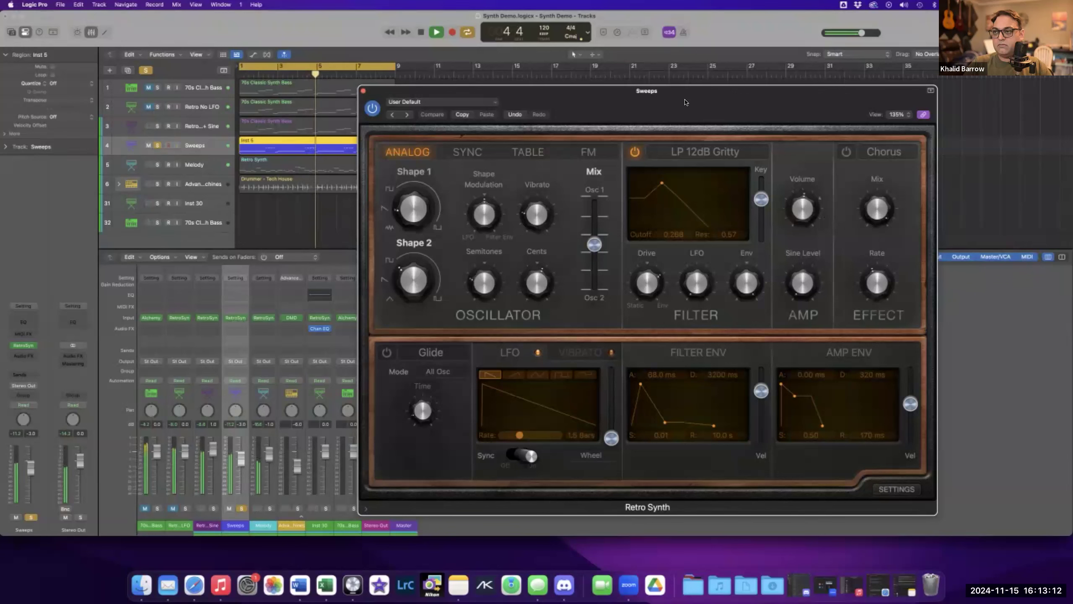
key("space")
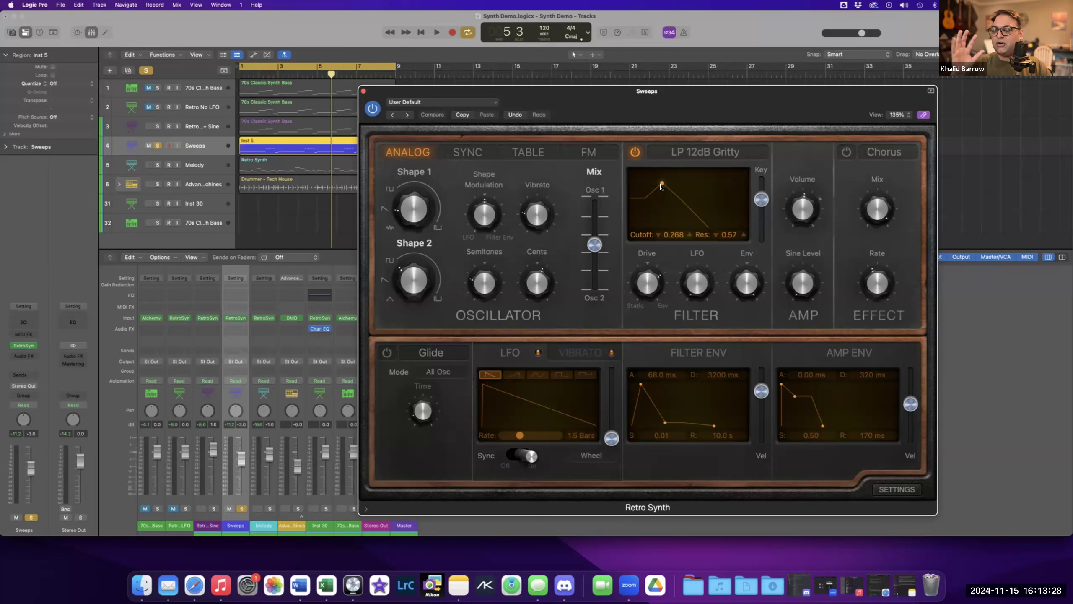
Examine the Sweeps patch's shape modulation, semitone, cents and filter LFO settings.
mouse_move(391, 217)
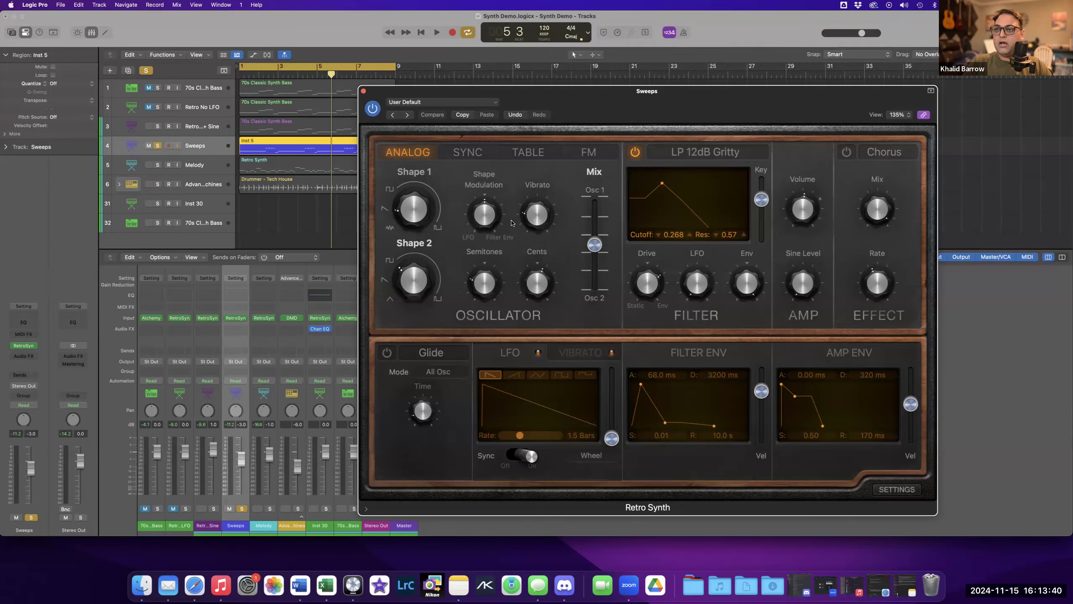
mouse_move(487, 218)
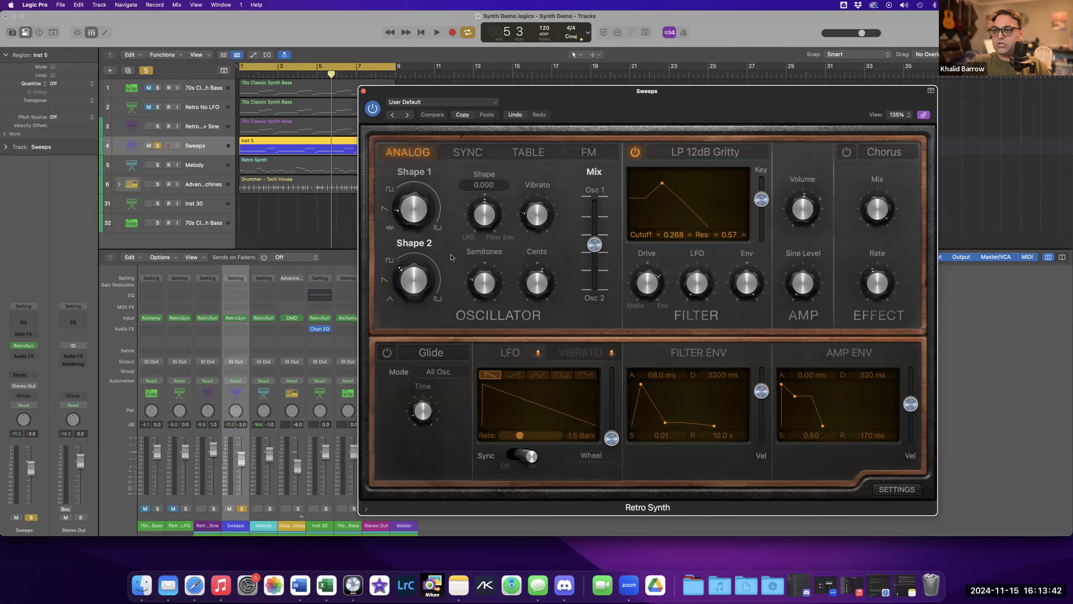
mouse_move(480, 285)
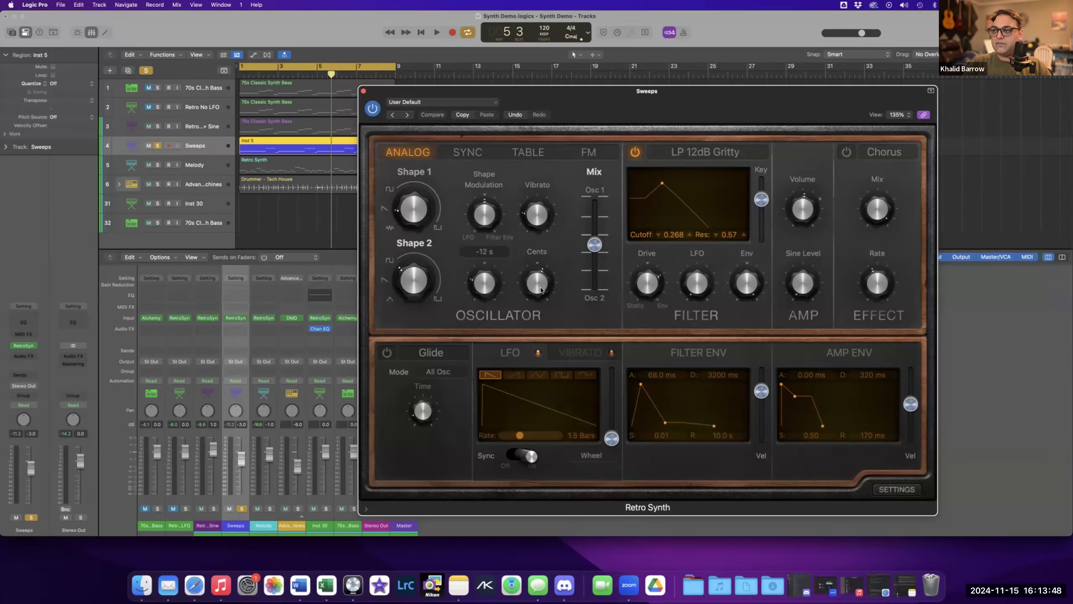
mouse_move(445, 274)
mouse_move(535, 278)
mouse_move(598, 242)
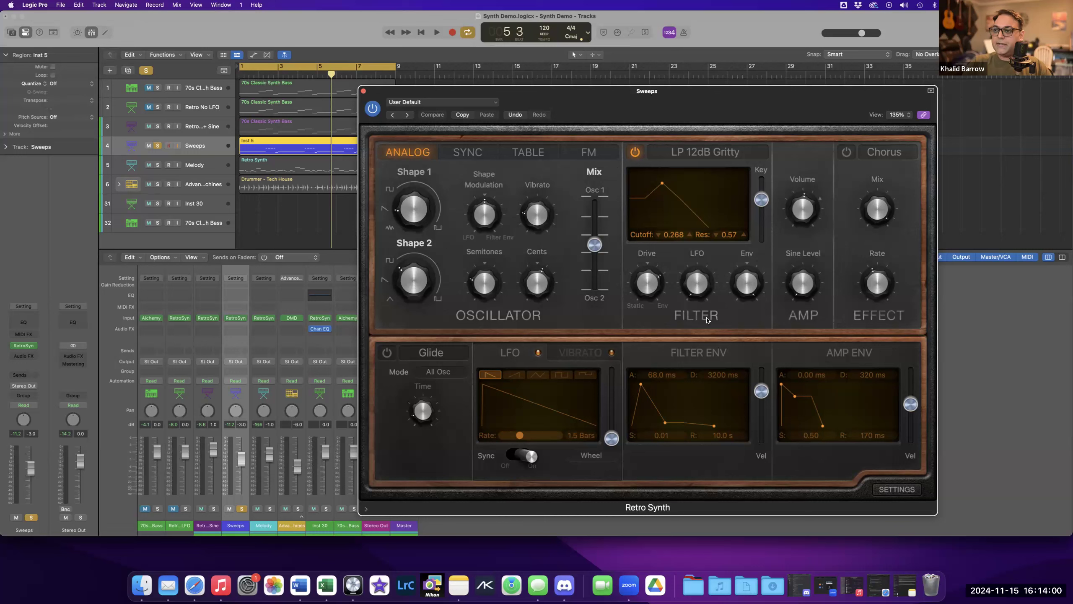
mouse_move(694, 296)
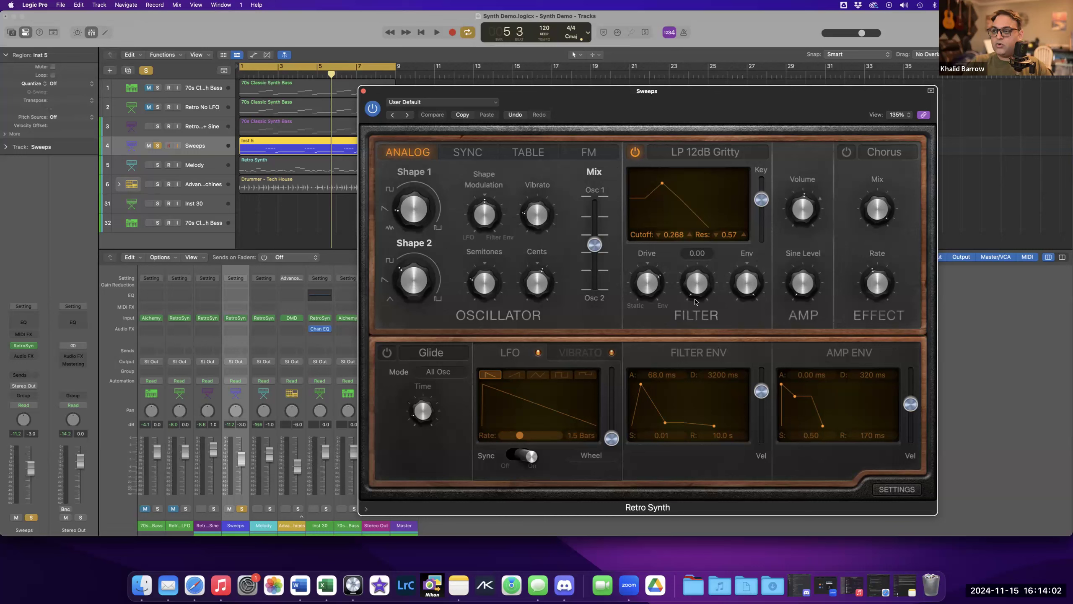
Show the Vibrato section and set the vibrato depth to 0.55, playing back the track.
left_click(578, 358)
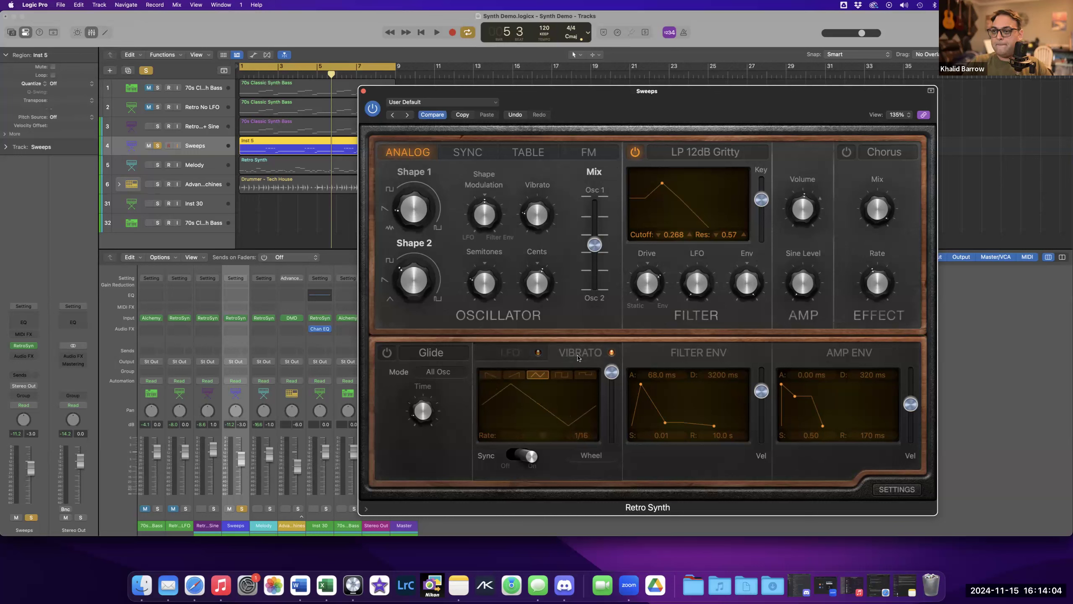
left_click_drag(613, 378, 607, 411)
key("space")
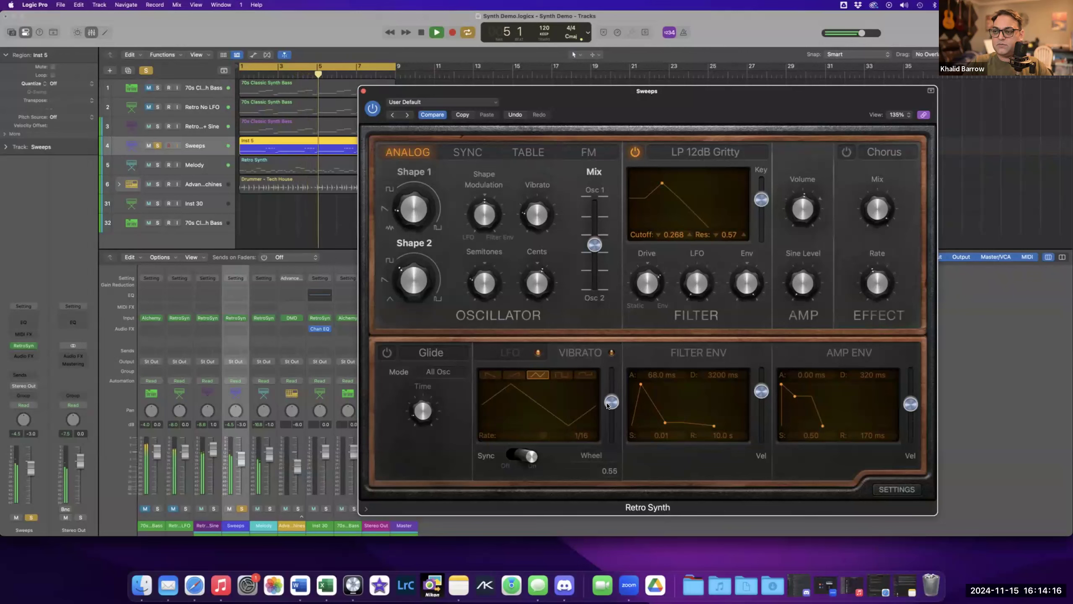
key("space")
Return to the project start, play back briefly and close the Sweeps Retro Synth window.
mouse_move(748, 297)
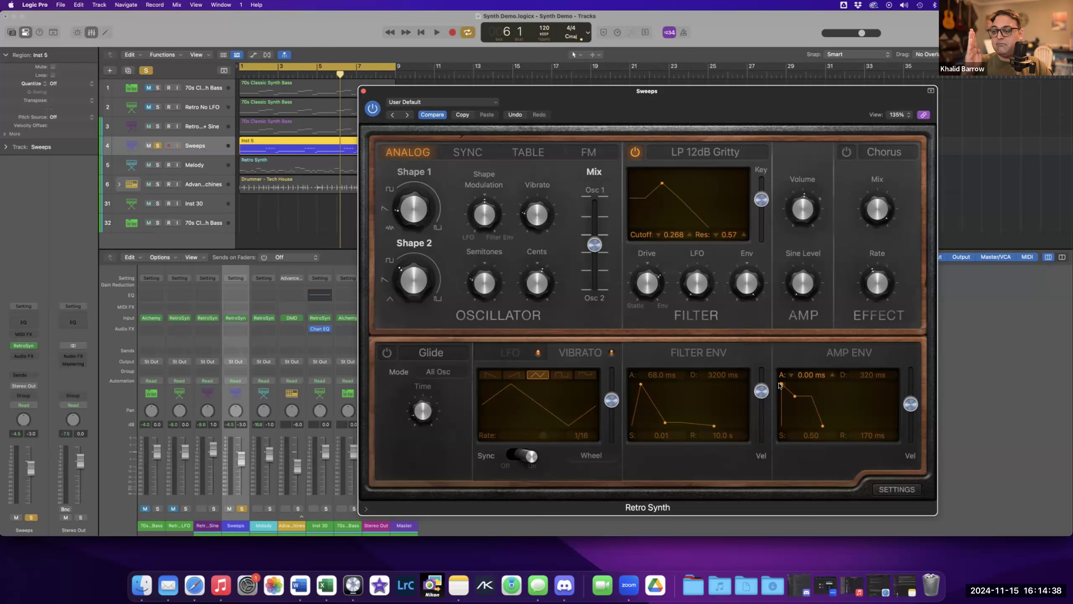
key("Return")
key("space")
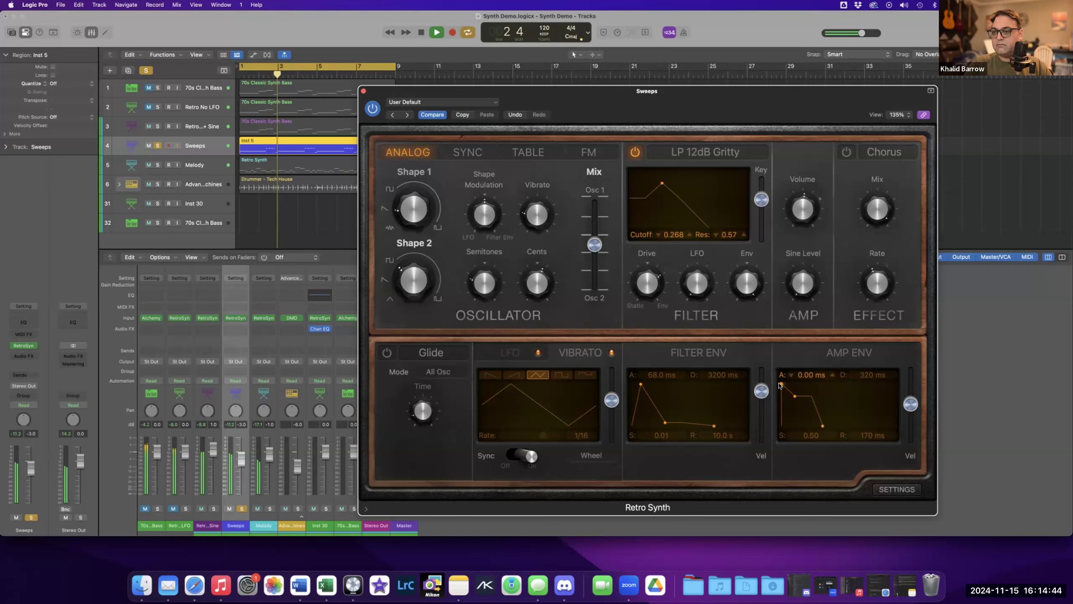
key("space")
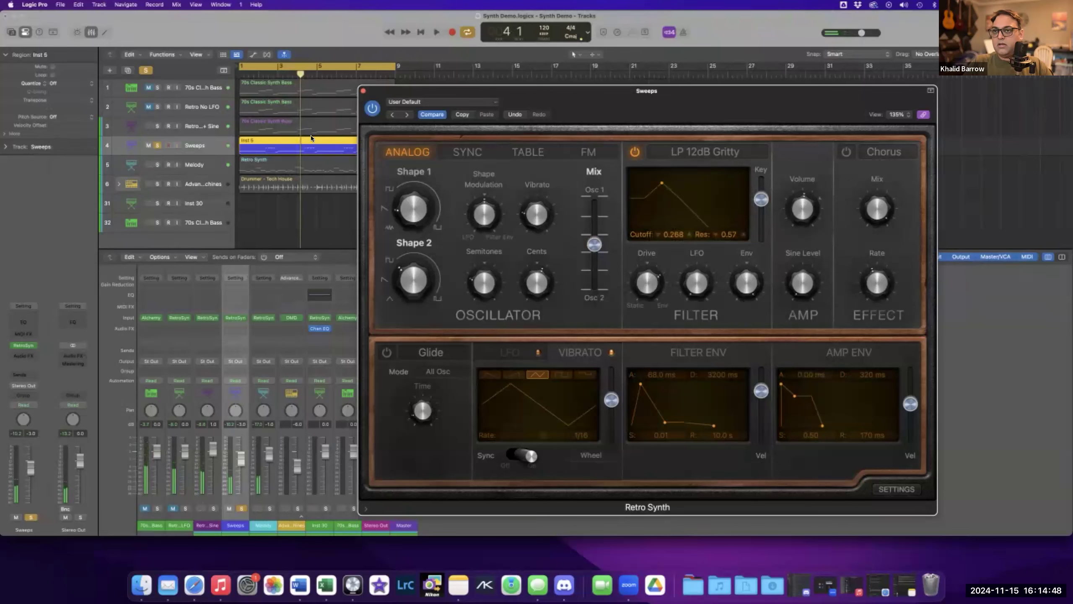
left_click(364, 91)
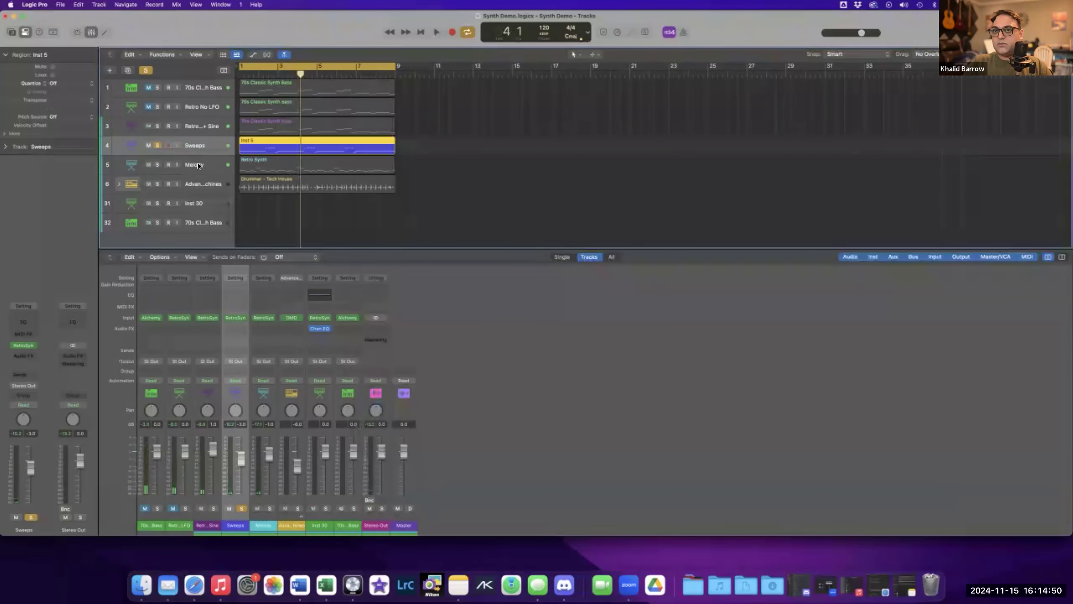
Solo the Melody track in place of Sweeps and open the Melody track's Retro Synth.
left_click(198, 165)
left_click(158, 145)
left_click(158, 164)
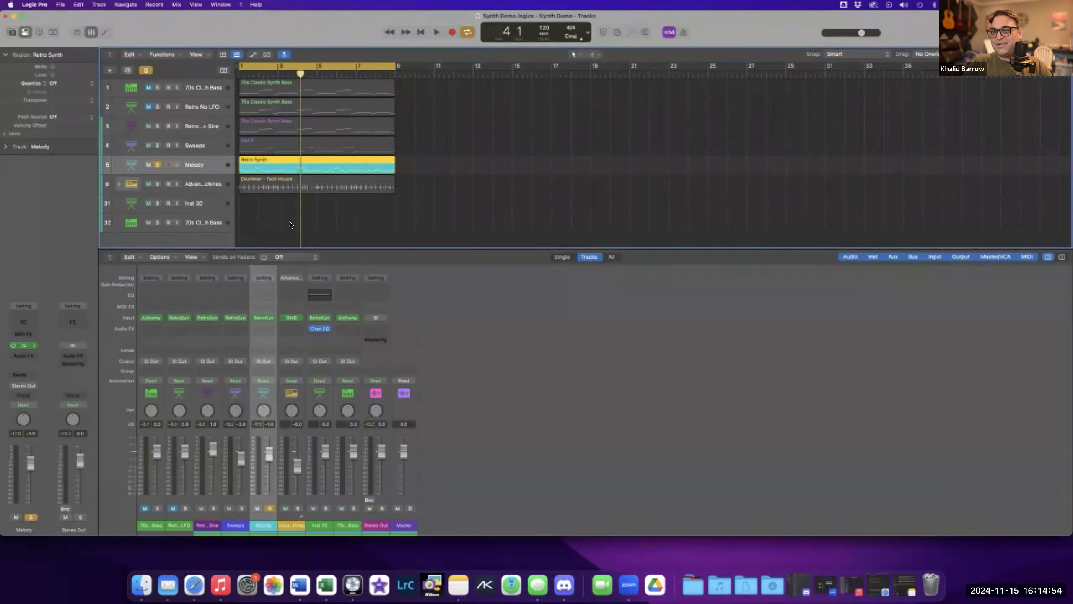
left_click(23, 346)
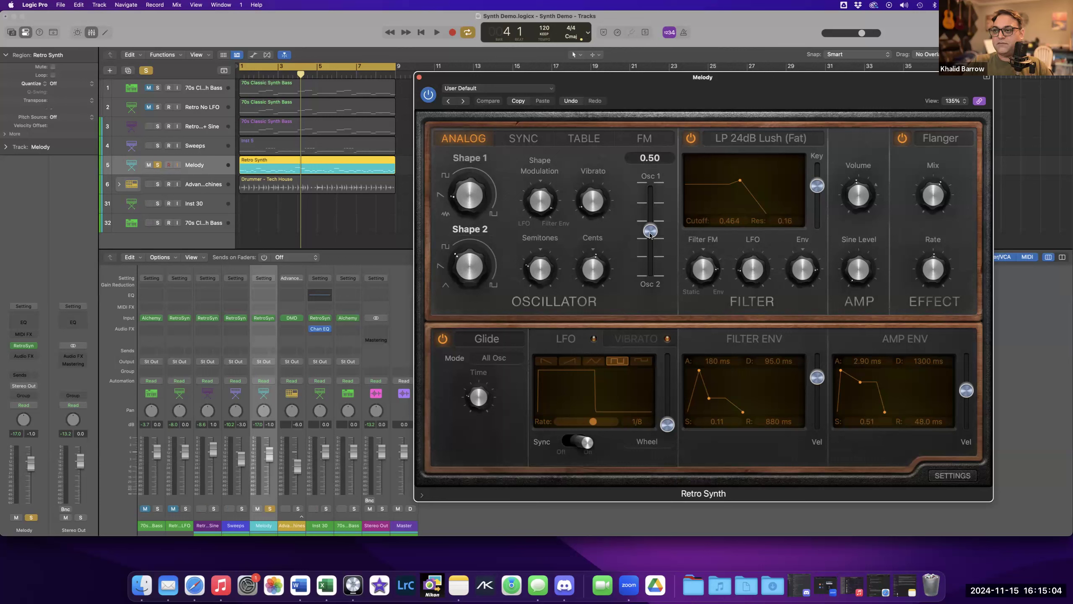
Examine the Melody patch's semitone and cents settings and switch the modulation section to Vibrato.
mouse_move(541, 270)
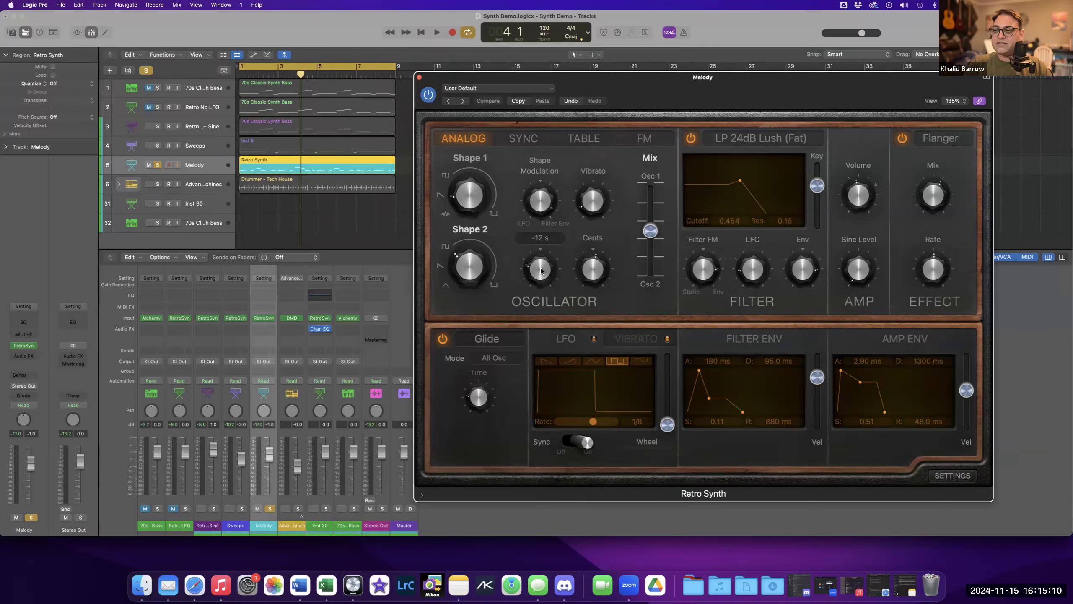
mouse_move(591, 258)
mouse_move(586, 205)
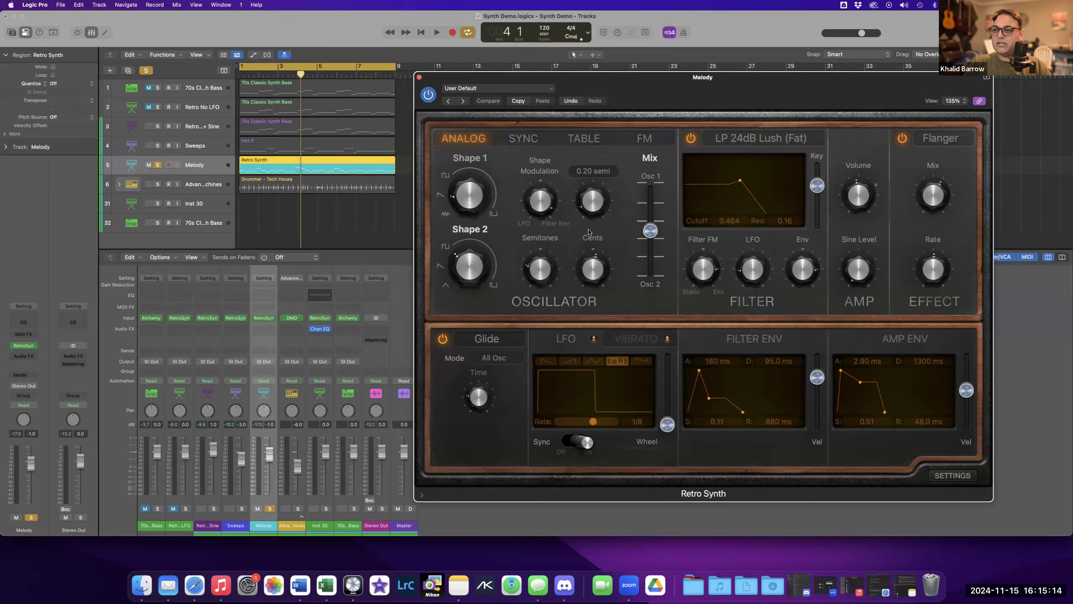
left_click(631, 343)
left_click(583, 338)
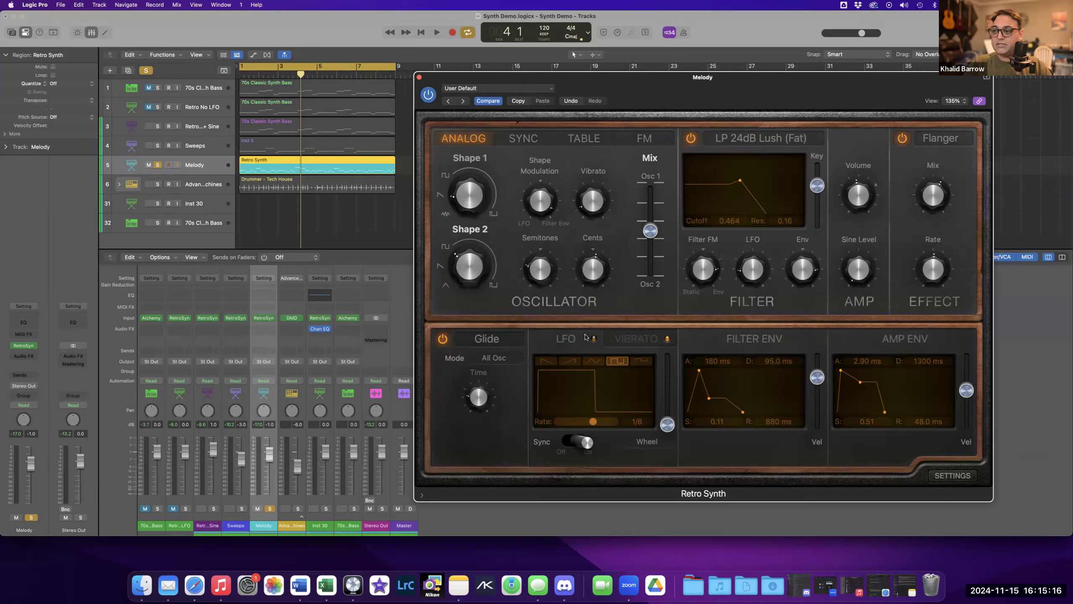
left_click(626, 339)
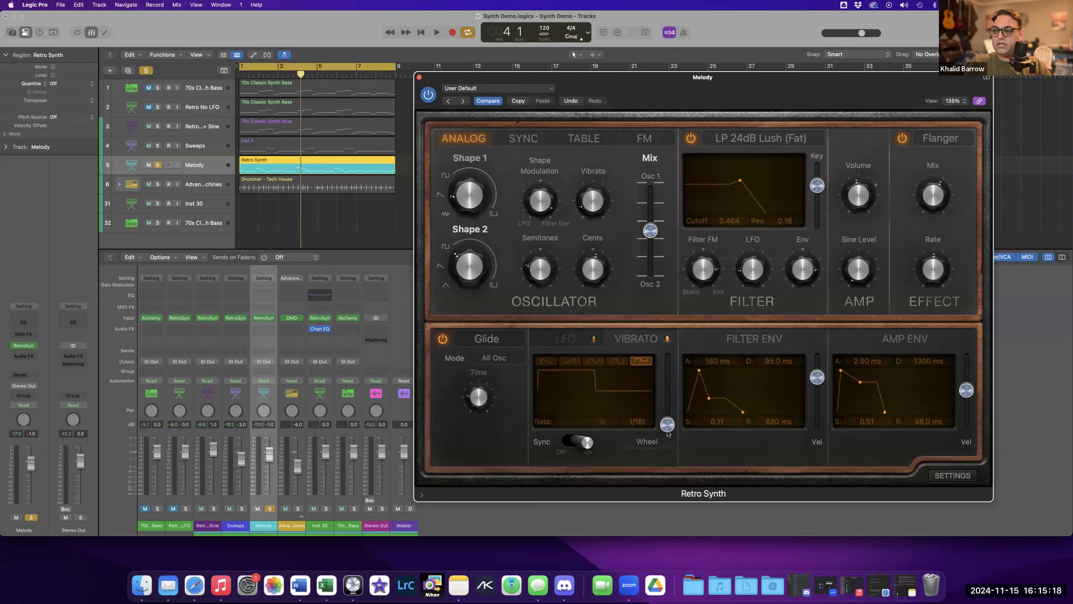
Examine the filter LFO and amp envelope attack, then return to the project start and play back briefly.
mouse_move(588, 210)
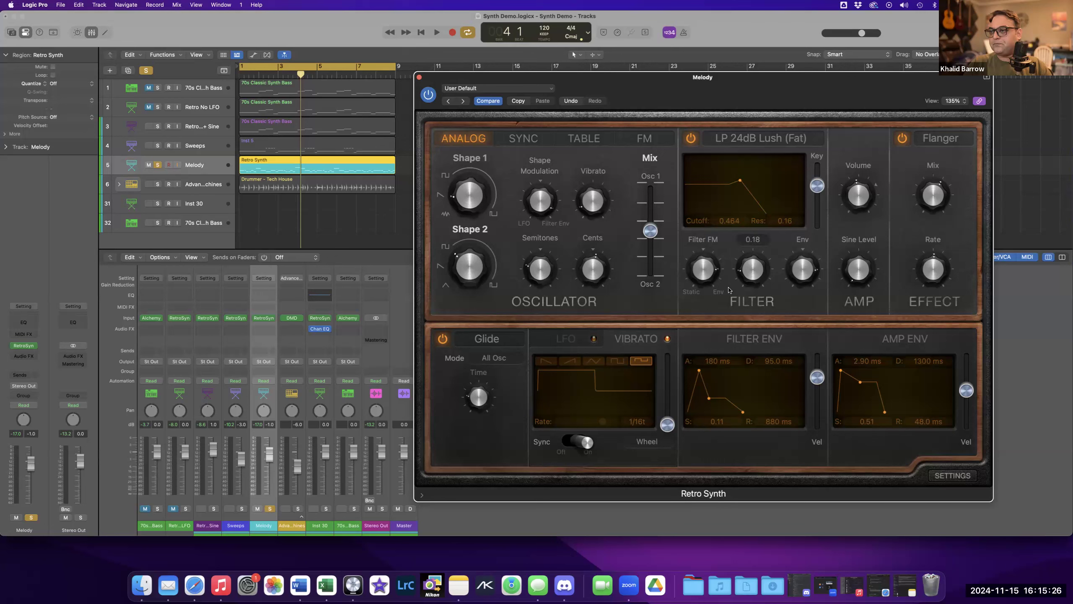
mouse_move(805, 278)
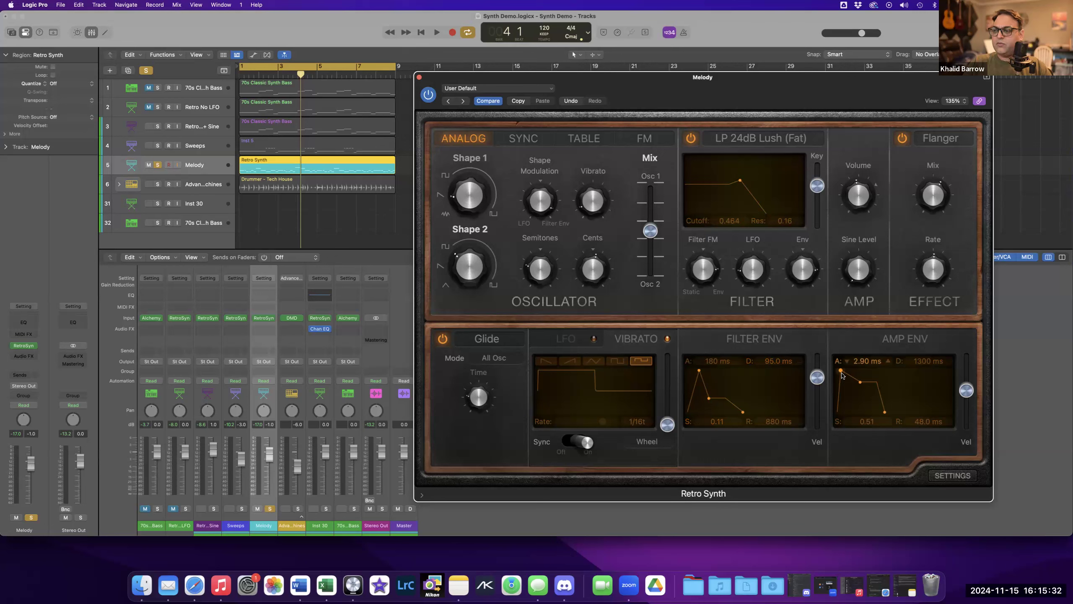
key("Return")
key("space")
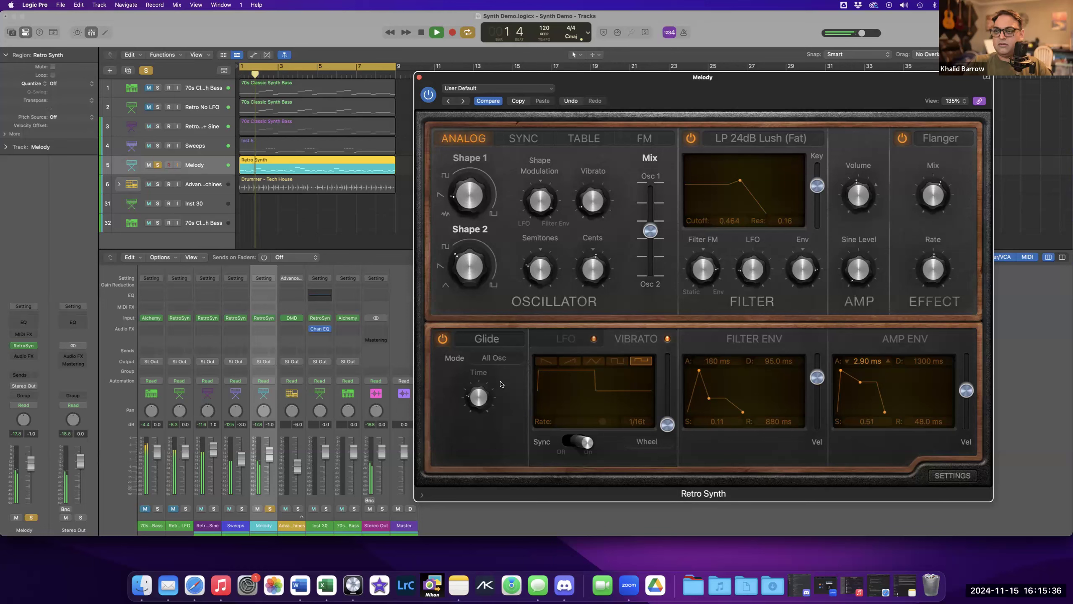
key("space")
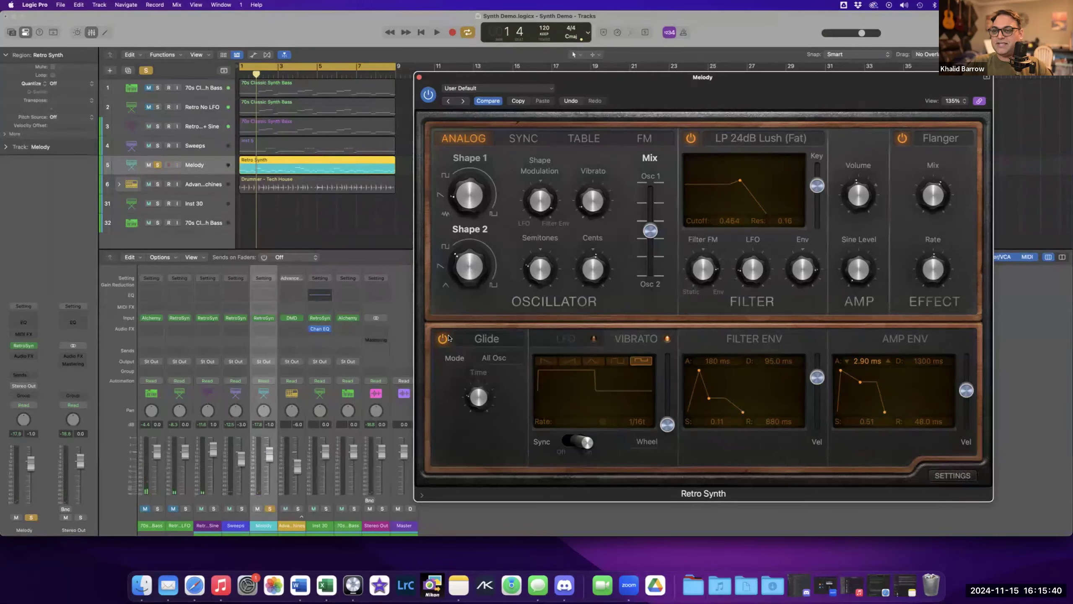
Examine the glide time setting and play the Melody track back briefly.
mouse_move(471, 397)
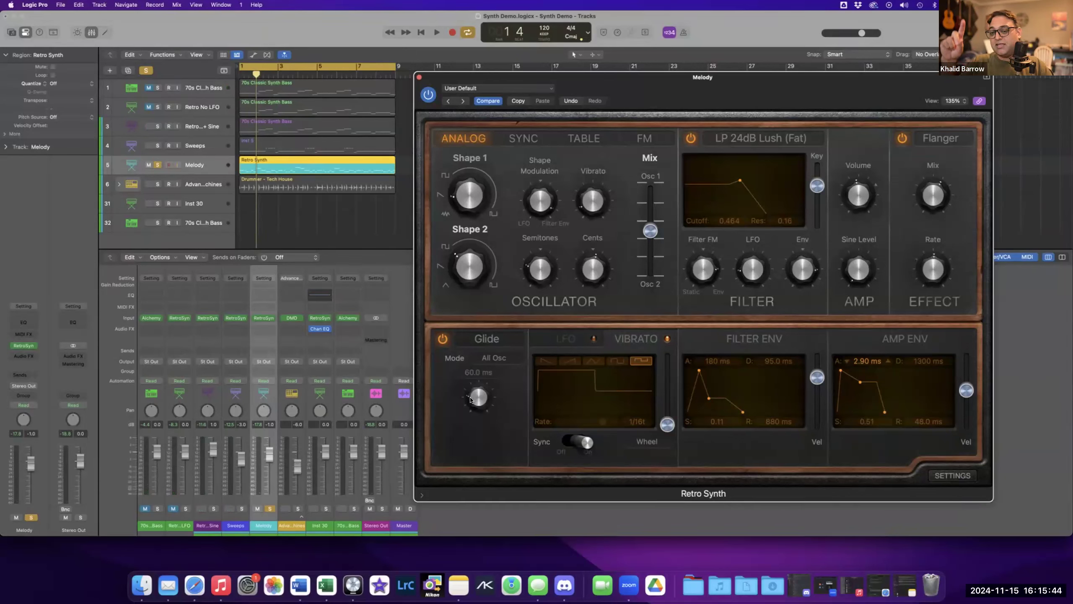
key("space")
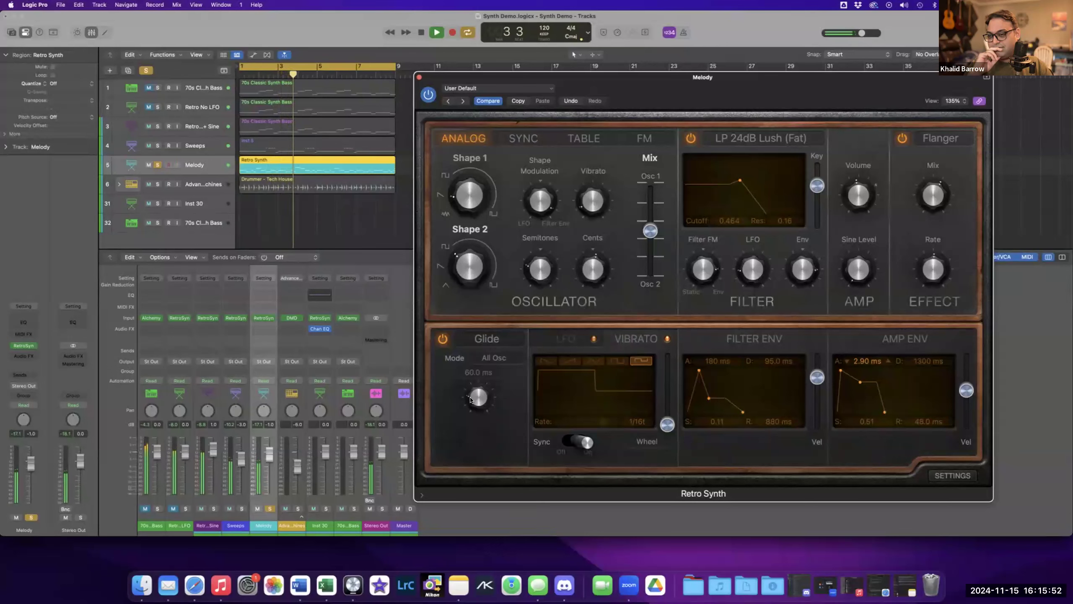
key("space")
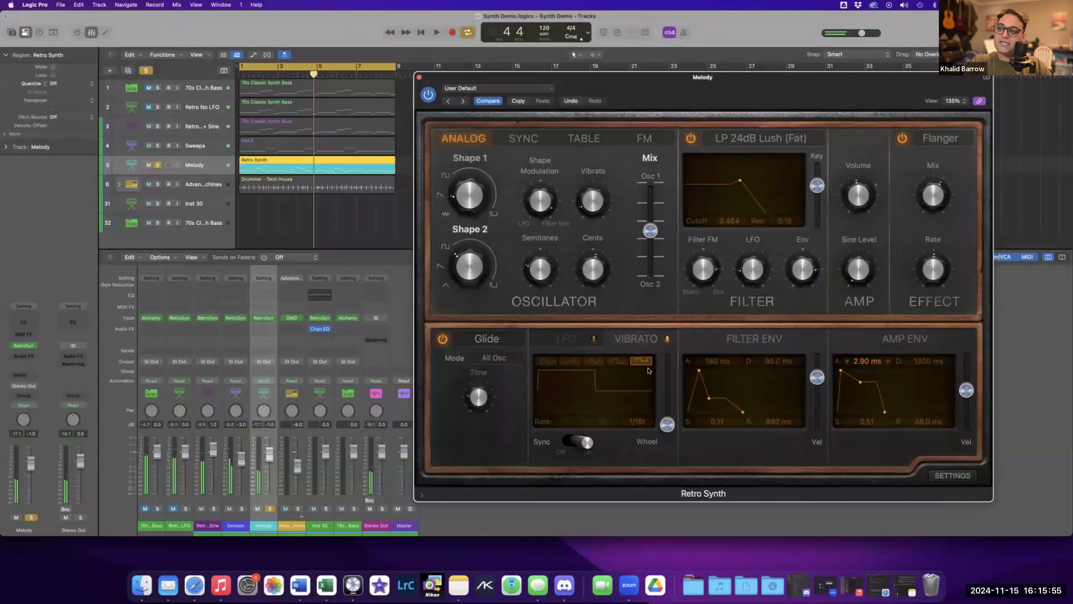
Switch the modulation section back to LFO and play the Melody track back briefly.
left_click(575, 341)
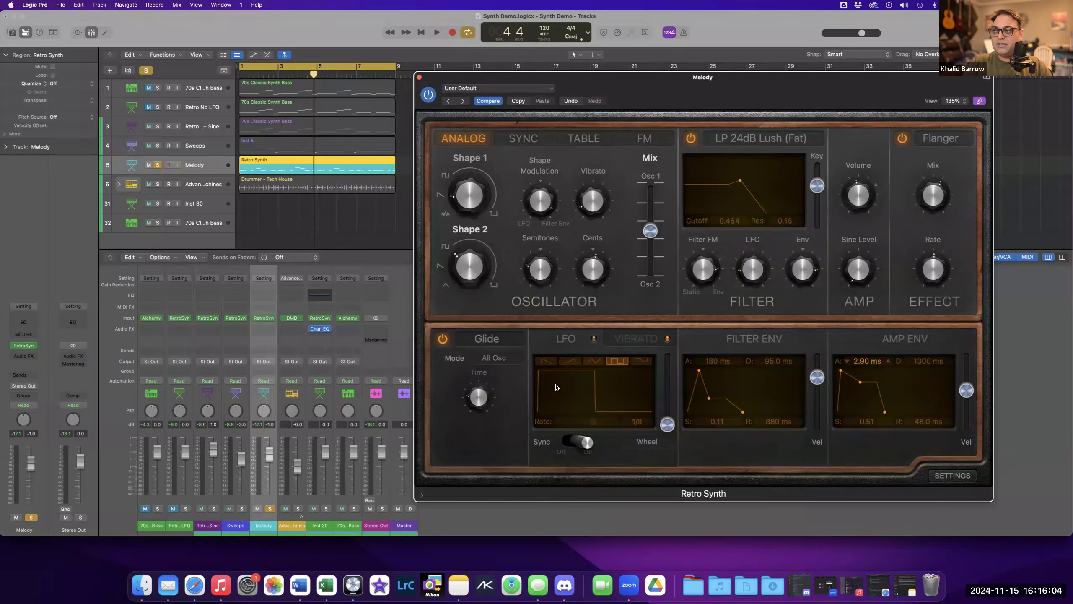
key("space")
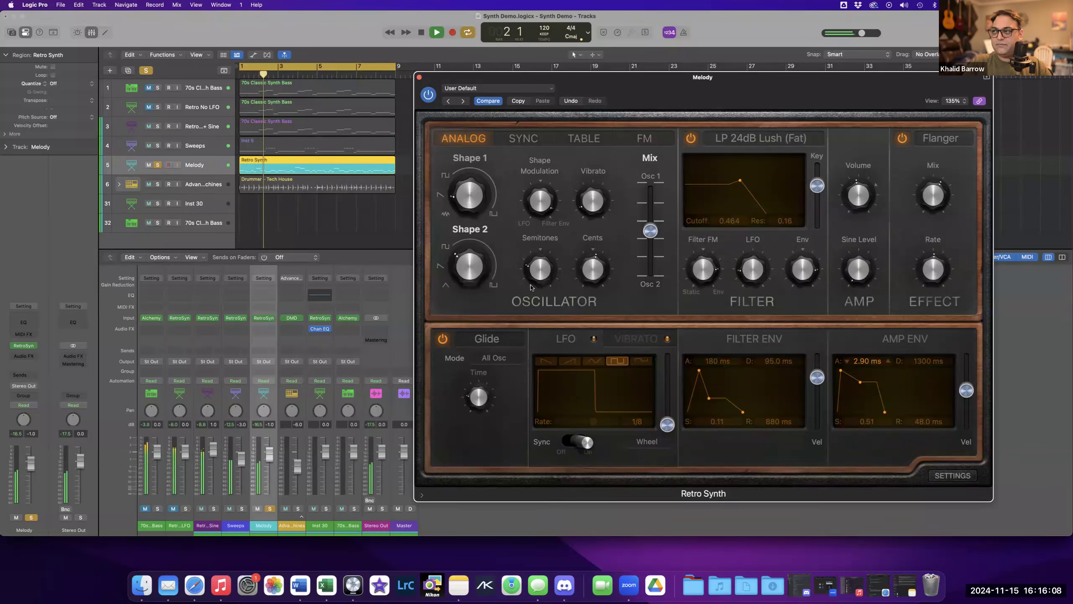
mouse_move(542, 187)
key("space")
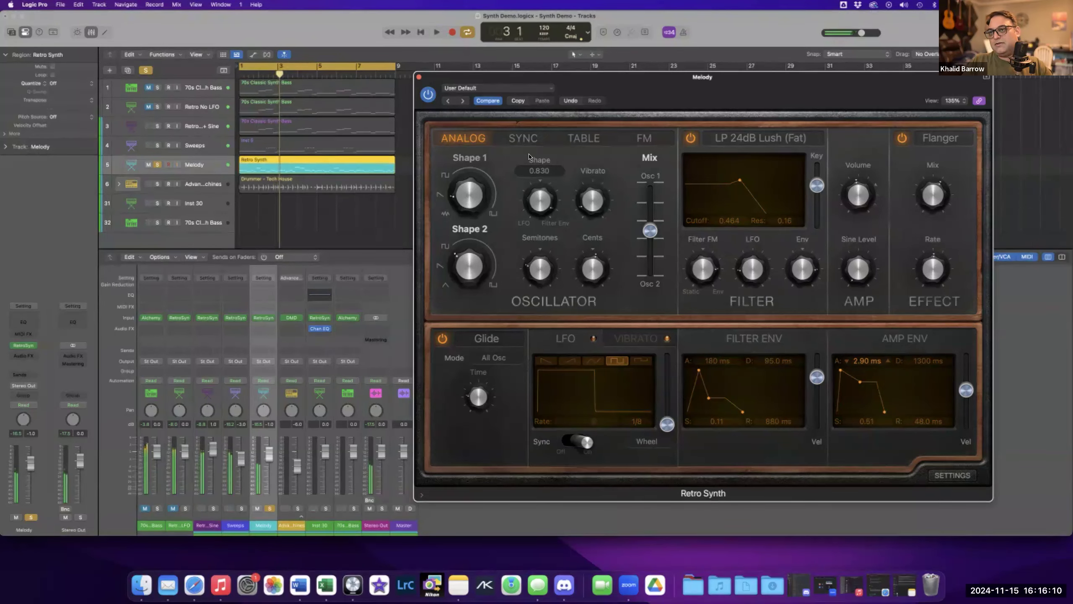
Close the Retro Synth window, unsolo the Melody track and play the whole arrangement back.
left_click(419, 78)
left_click(155, 165)
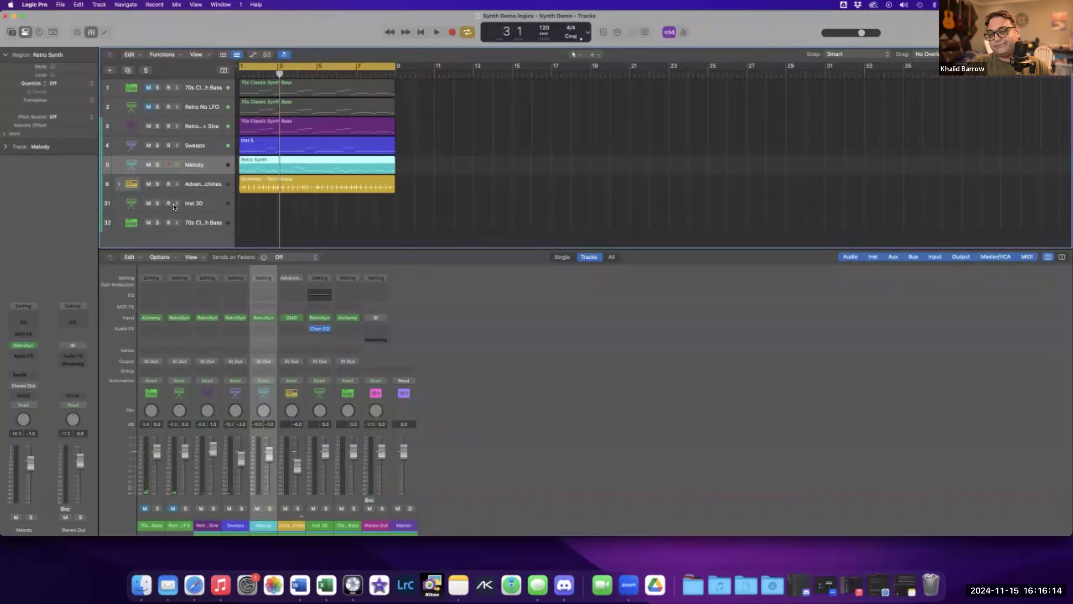
key("space")
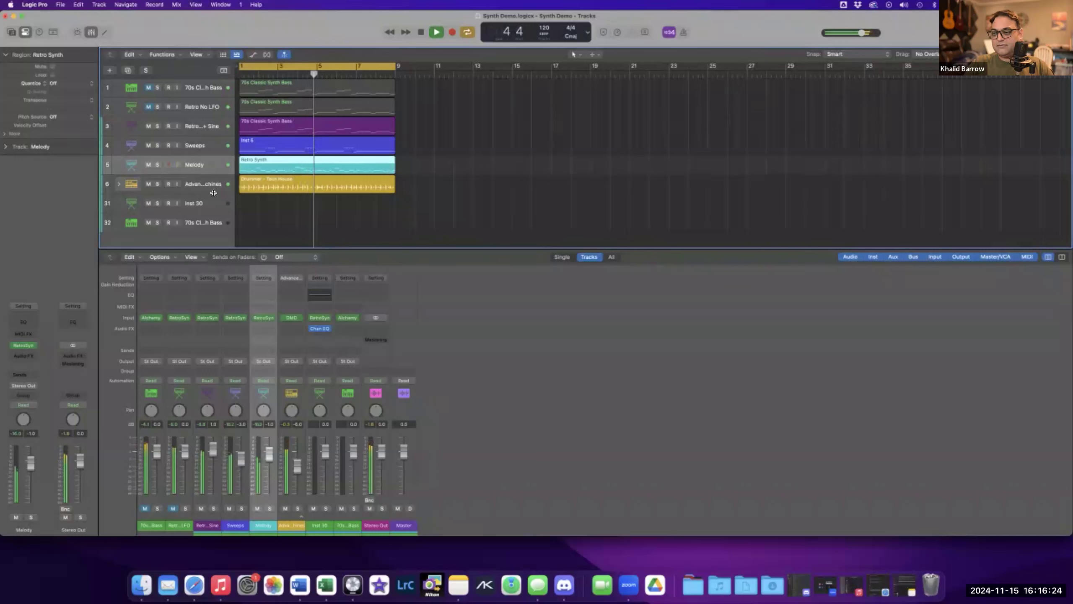
key("space")
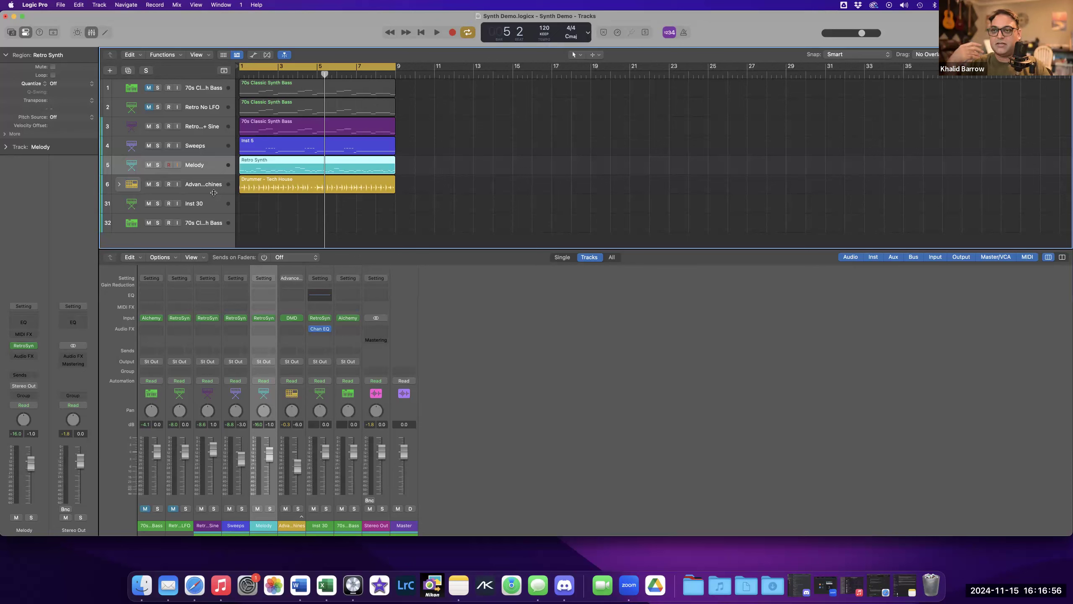
key("space")
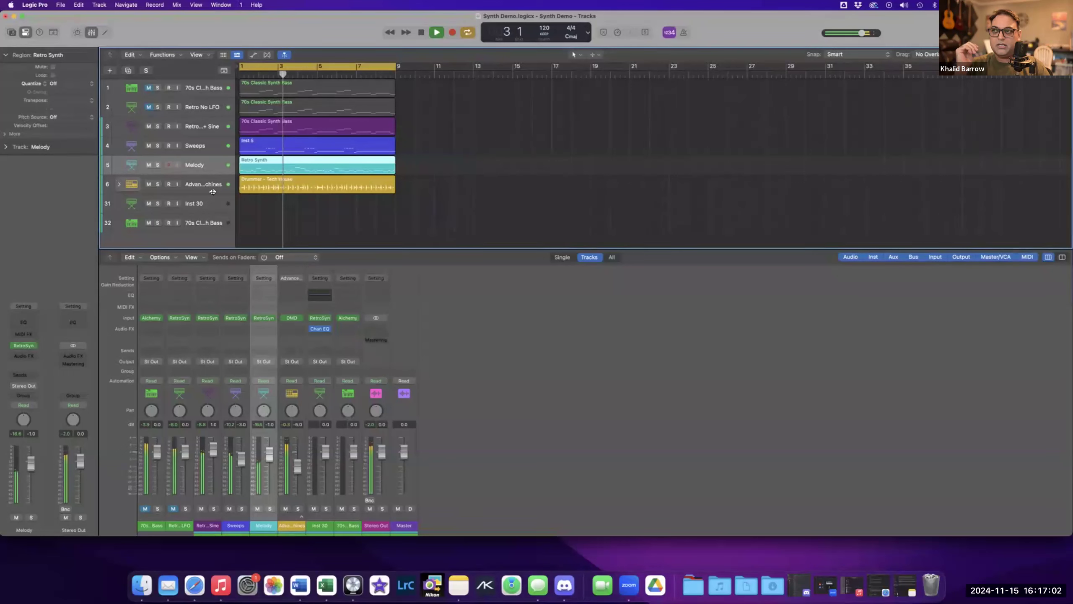
key("space")
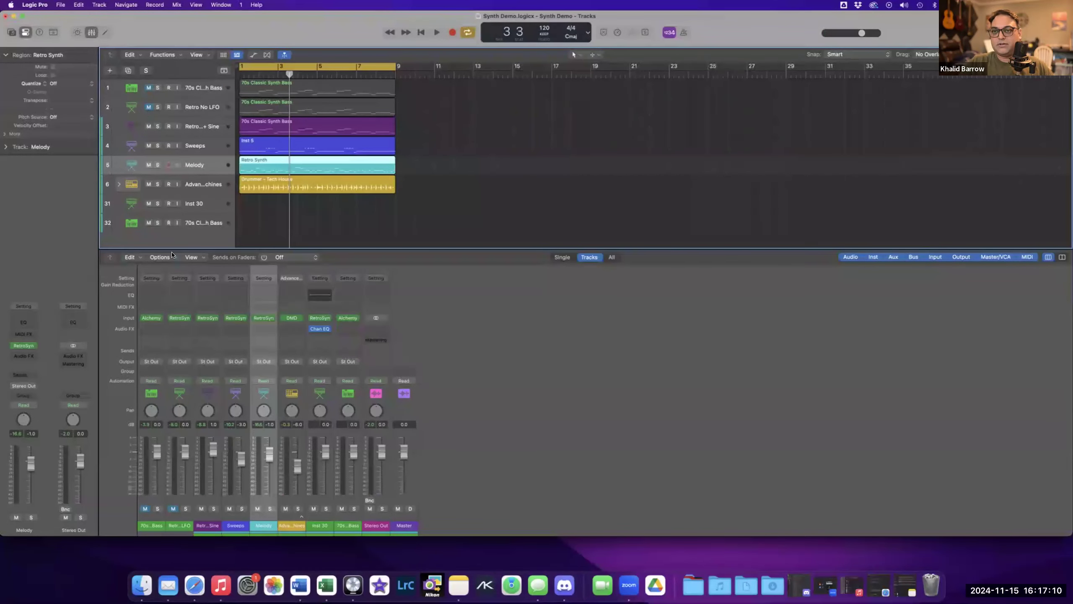
Select the 70s Classic Synth Bass track and open its Alchemy instrument.
left_click(196, 205)
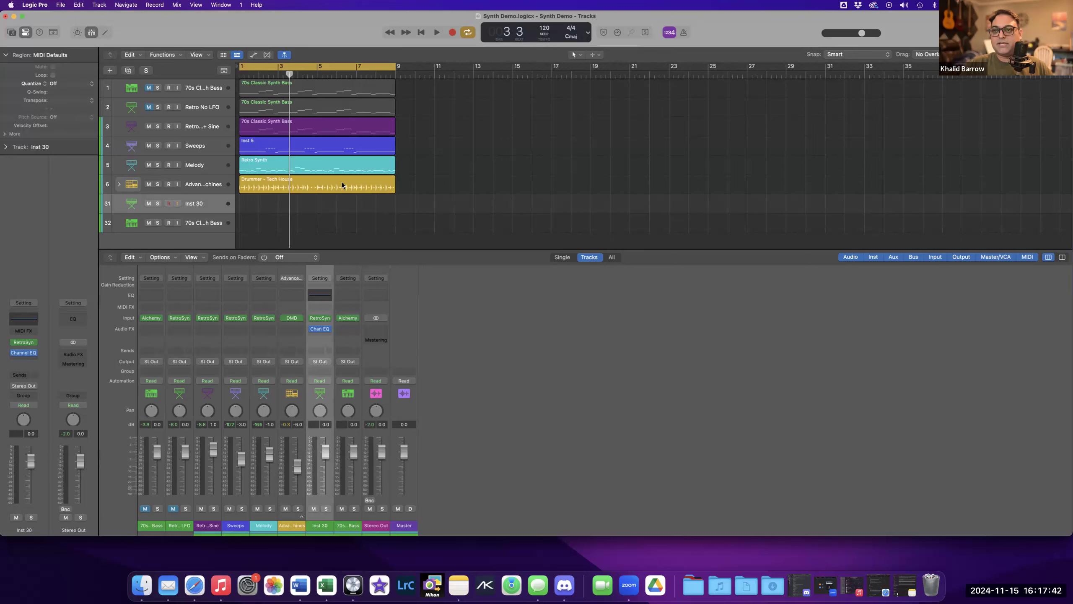
left_click(203, 89)
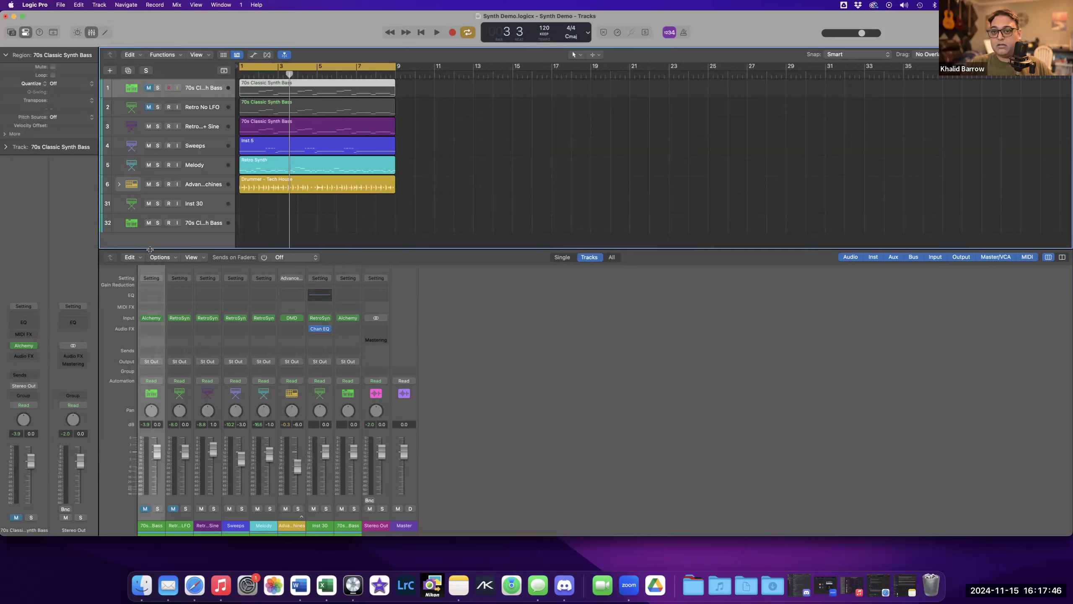
left_click(26, 348)
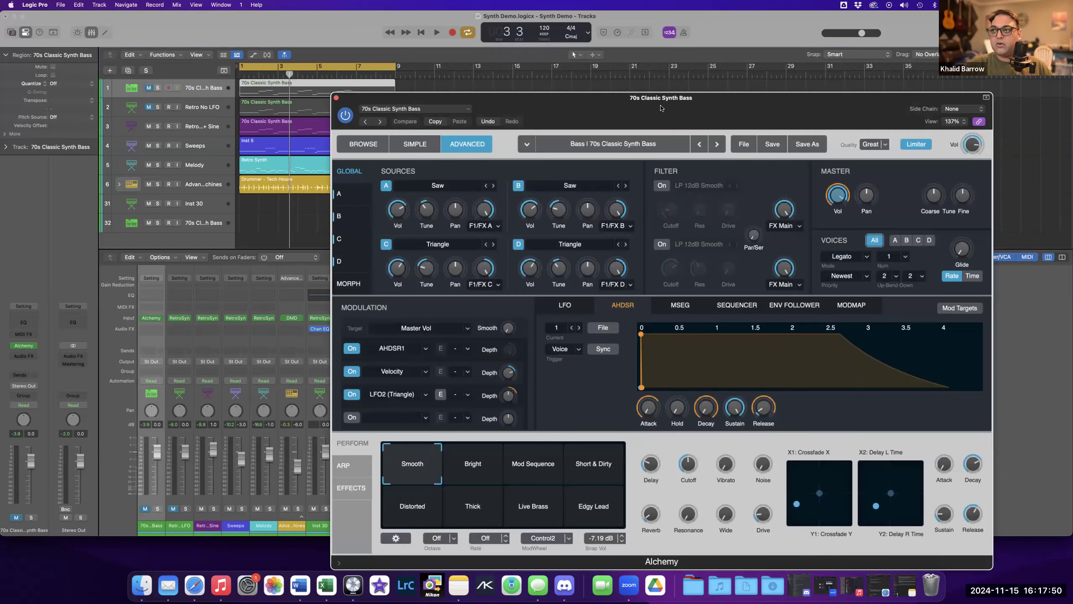
left_click_drag(661, 108, 745, 107)
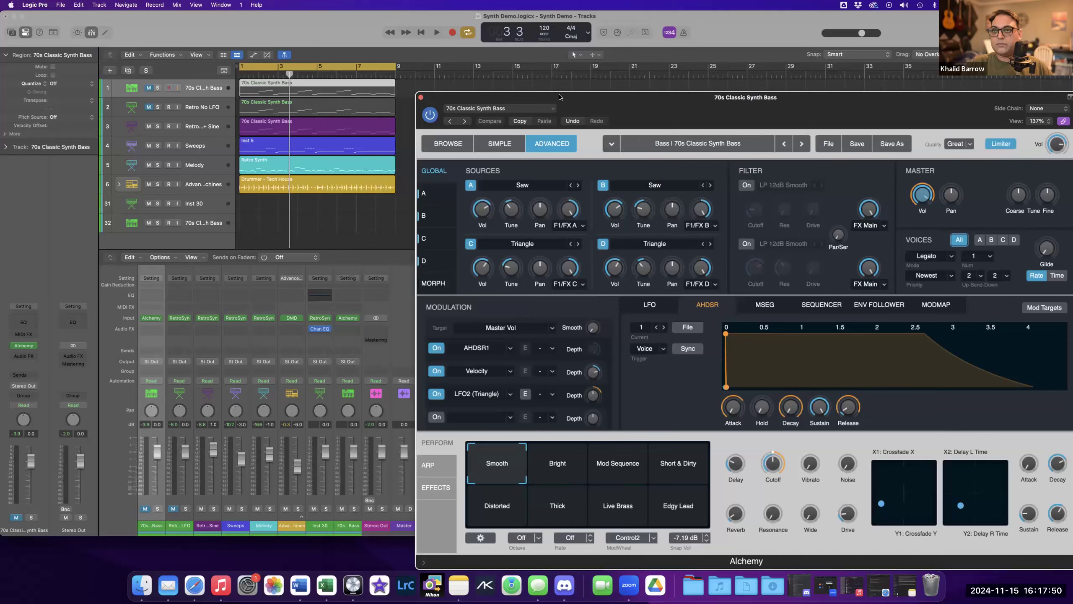
Mute the Sweeps, Melody and drummer tracks, select the Retro + Sine track and play back briefly.
left_click(149, 146)
left_click_drag(149, 165, 150, 186)
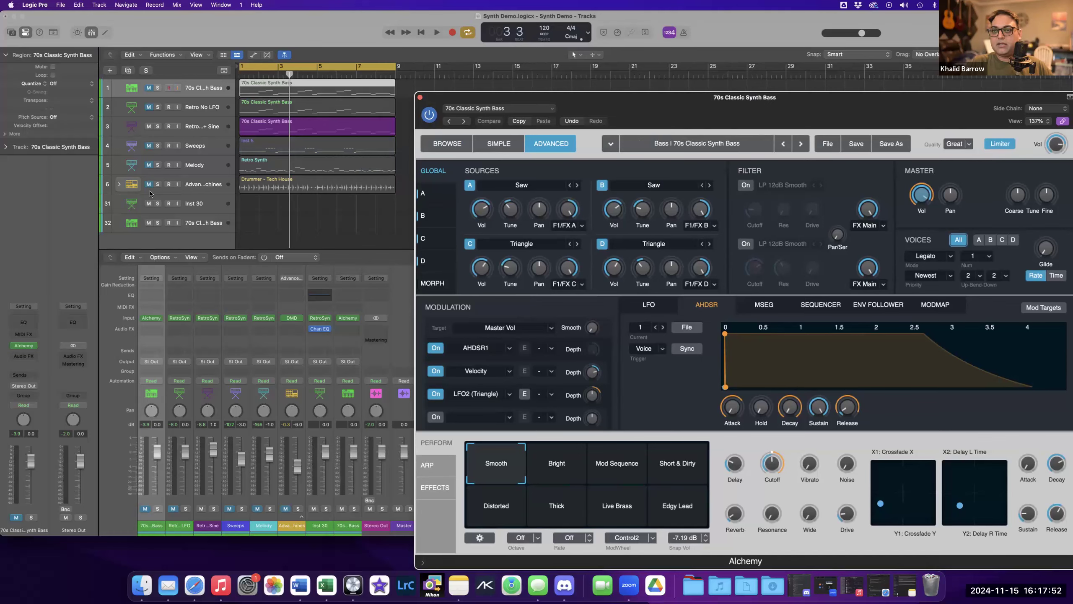
left_click(197, 126)
key("Return")
key("space")
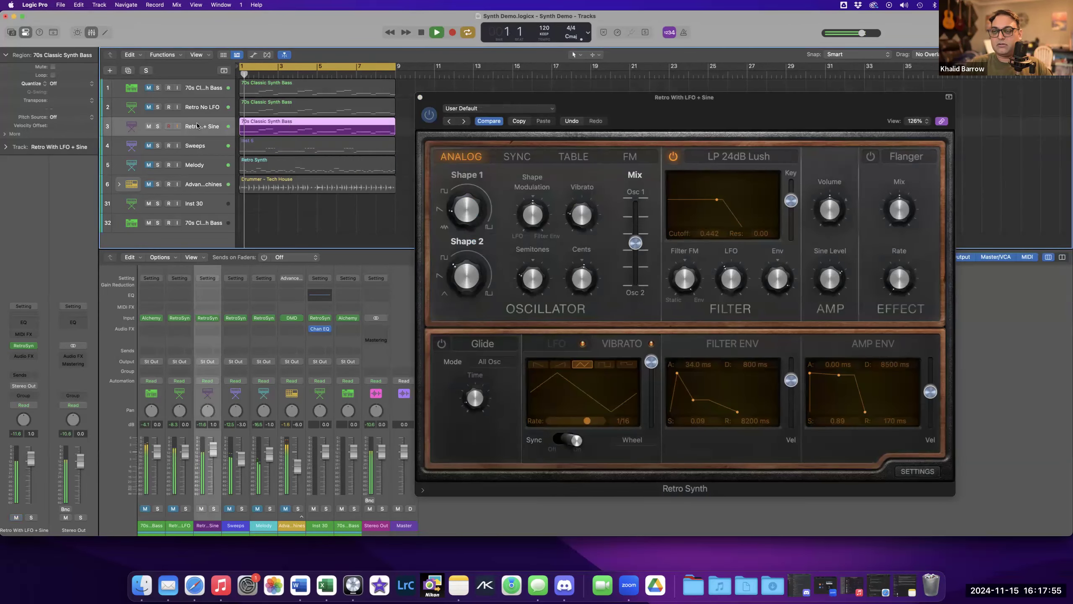
key("space")
Select the 70s Classic Synth Bass track, mute the Retro + Sine track and play the bass back.
left_click(205, 88)
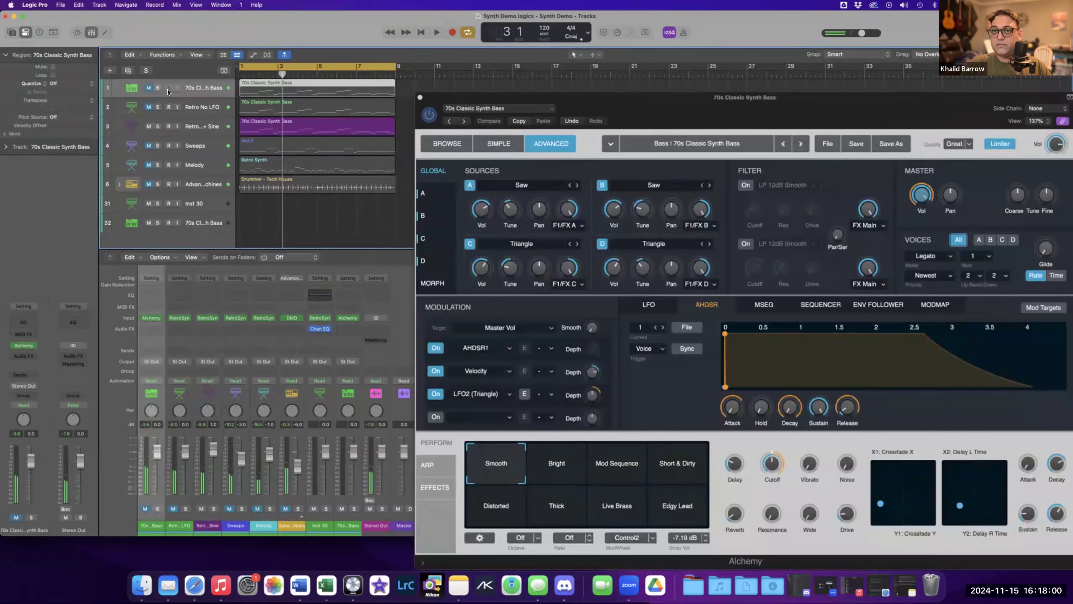
left_click(148, 126)
key("space")
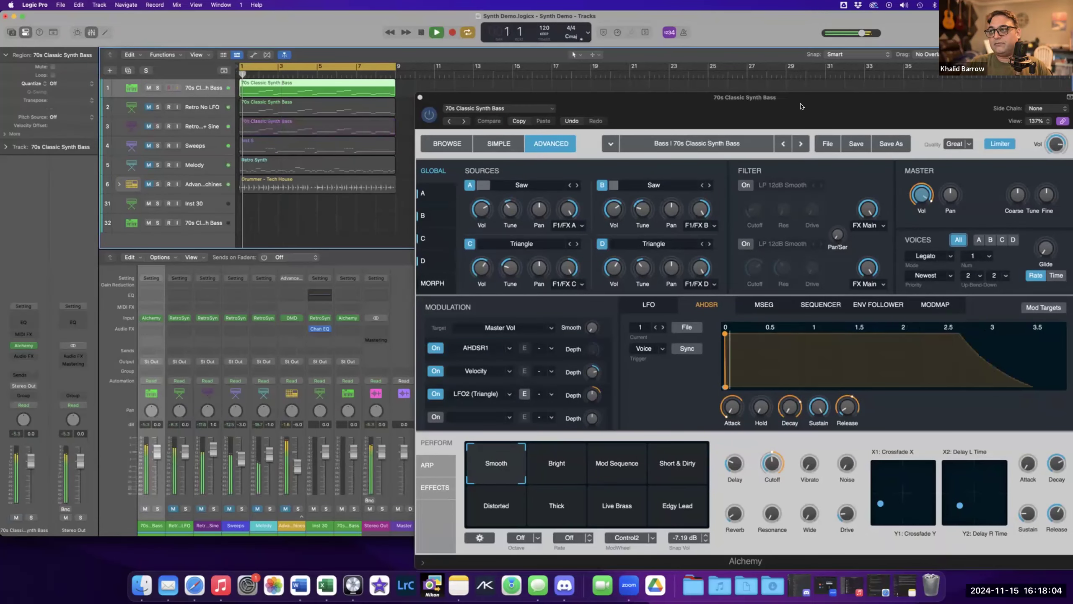
left_click_drag(777, 100, 747, 53)
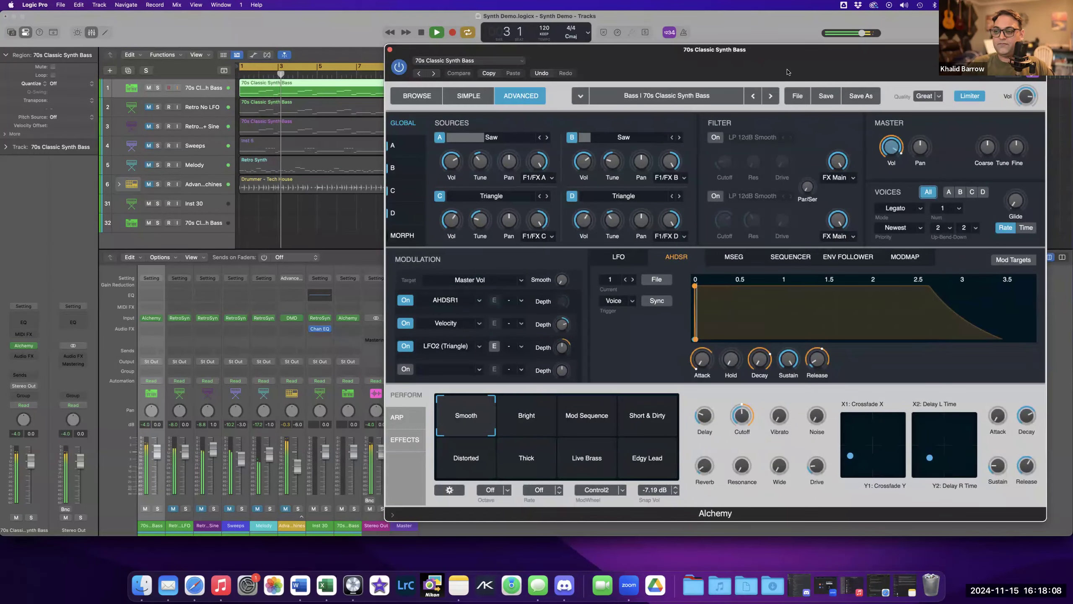
key("space")
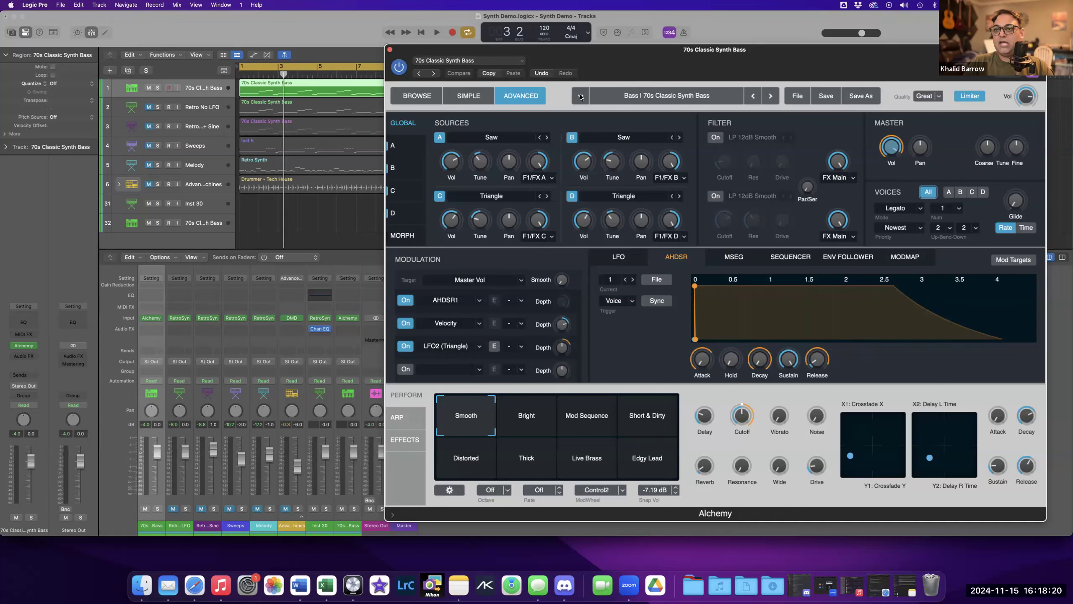
Reposition the Alchemy window and switch it to the Simple view, then to the Browse view.
left_click_drag(615, 68, 634, 80)
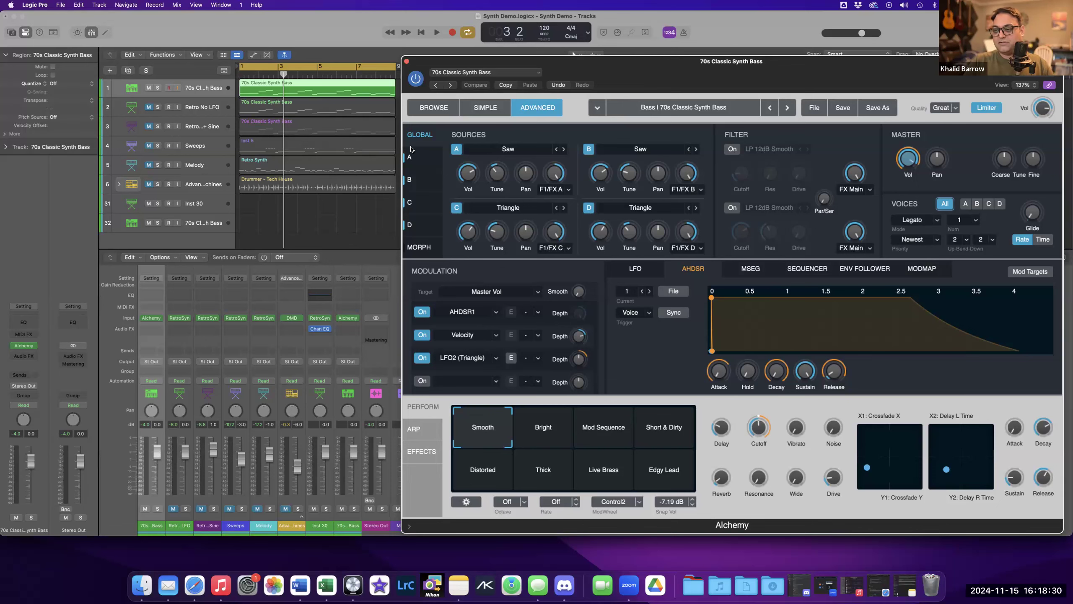
left_click_drag(623, 70, 622, 64)
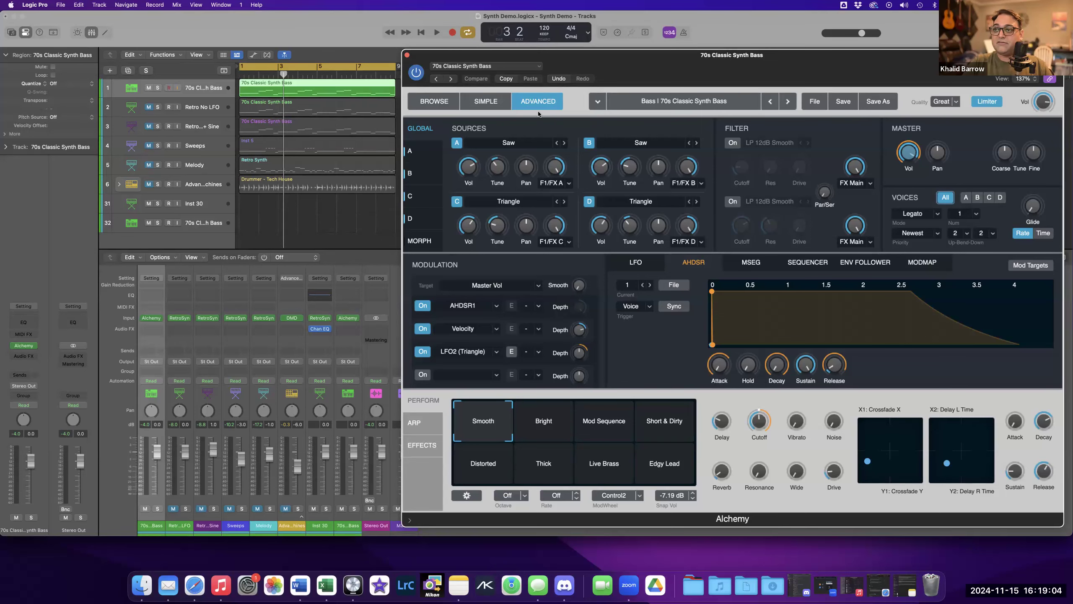
left_click(486, 102)
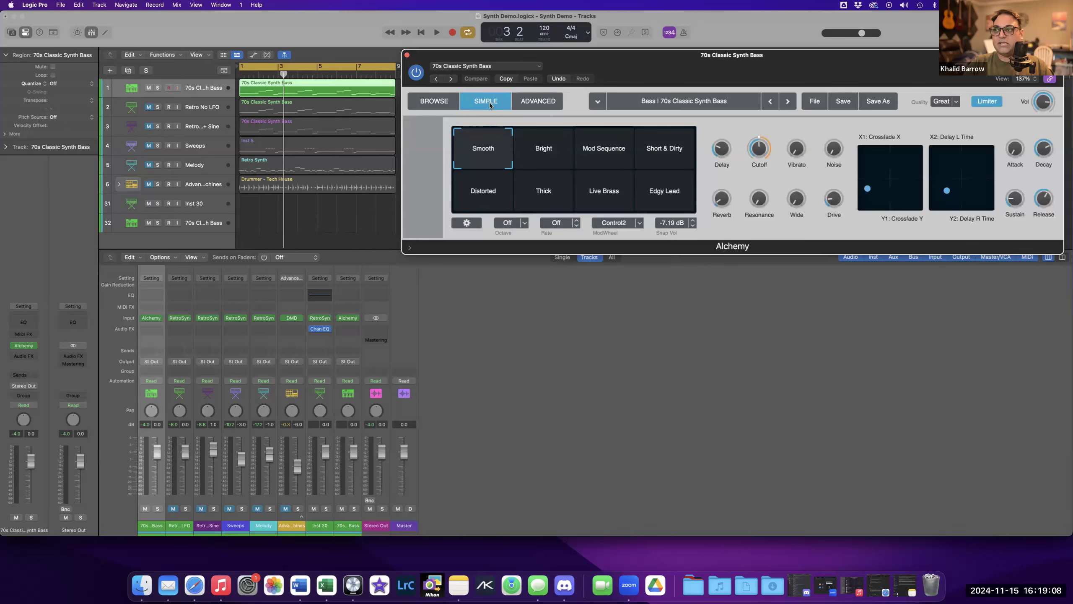
left_click(428, 102)
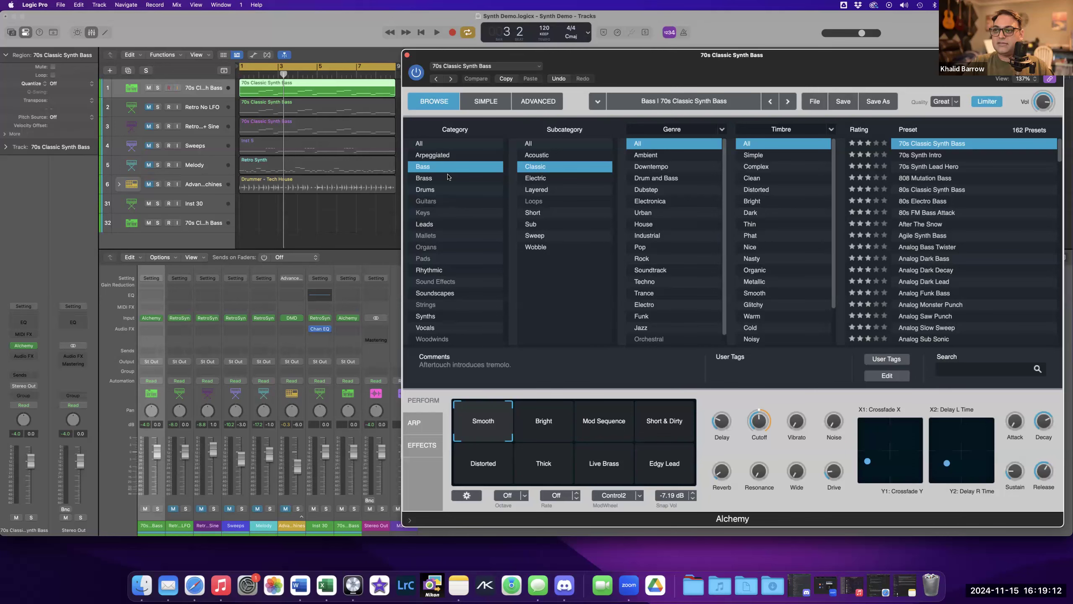
Reposition the Alchemy window and browse the Brass and Arpeggiated preset categories before returning to Bass.
left_click_drag(710, 89, 638, 82)
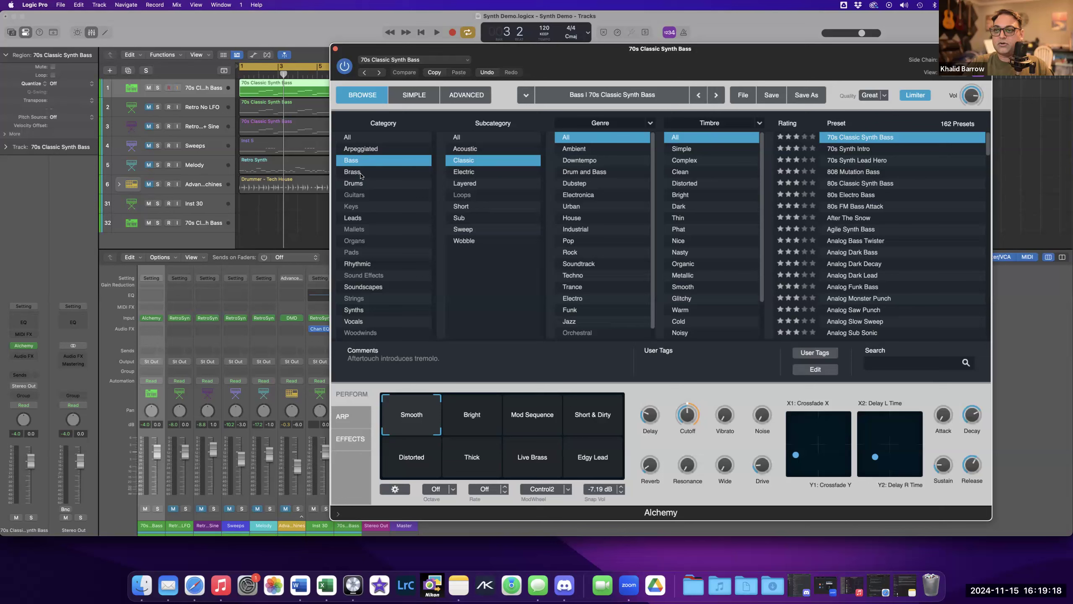
left_click(363, 173)
left_click(352, 254)
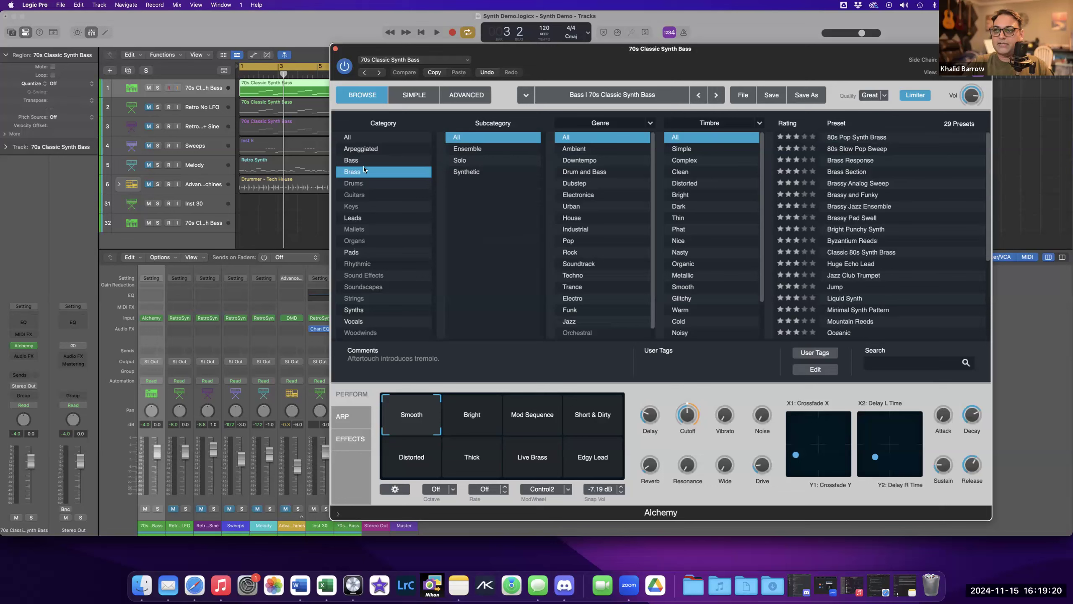
left_click(367, 148)
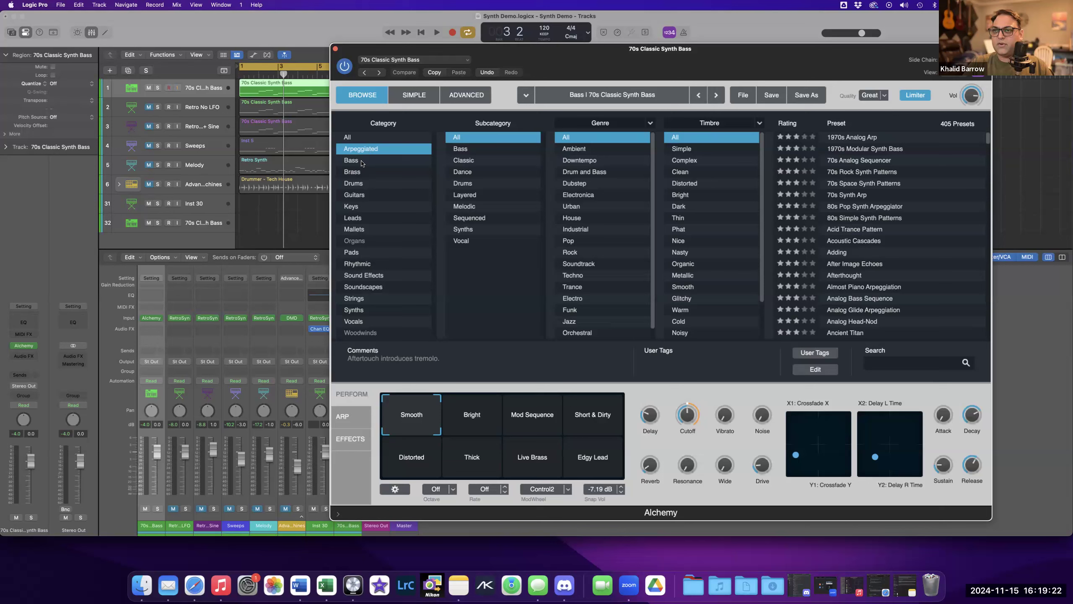
left_click(361, 163)
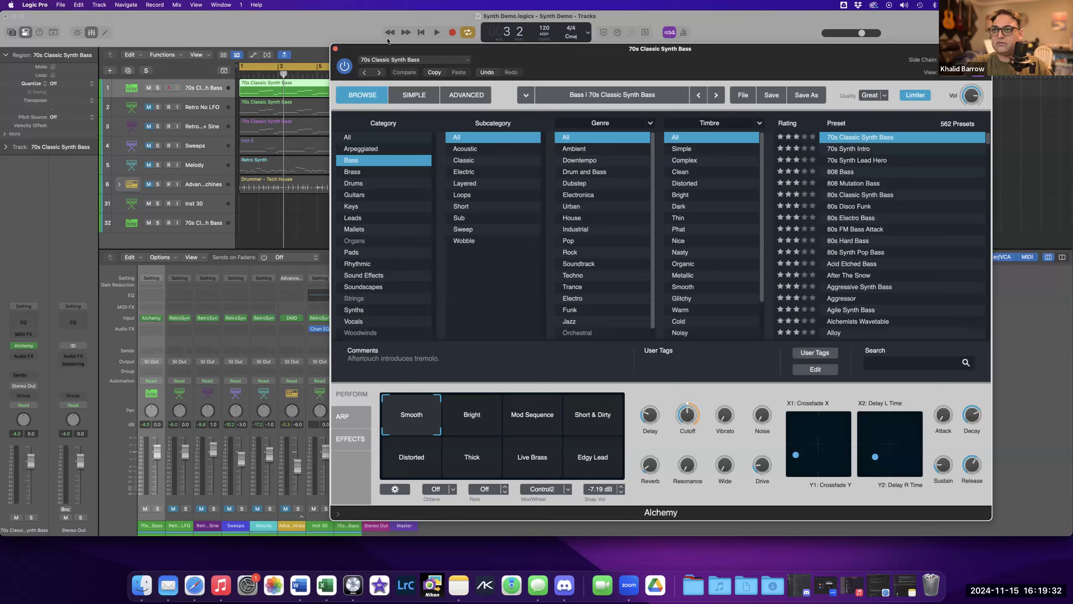
Play the bass back while auditioning several Bass presets, ending on 70s Classic Synth Bass, then stop playback.
left_click(437, 33)
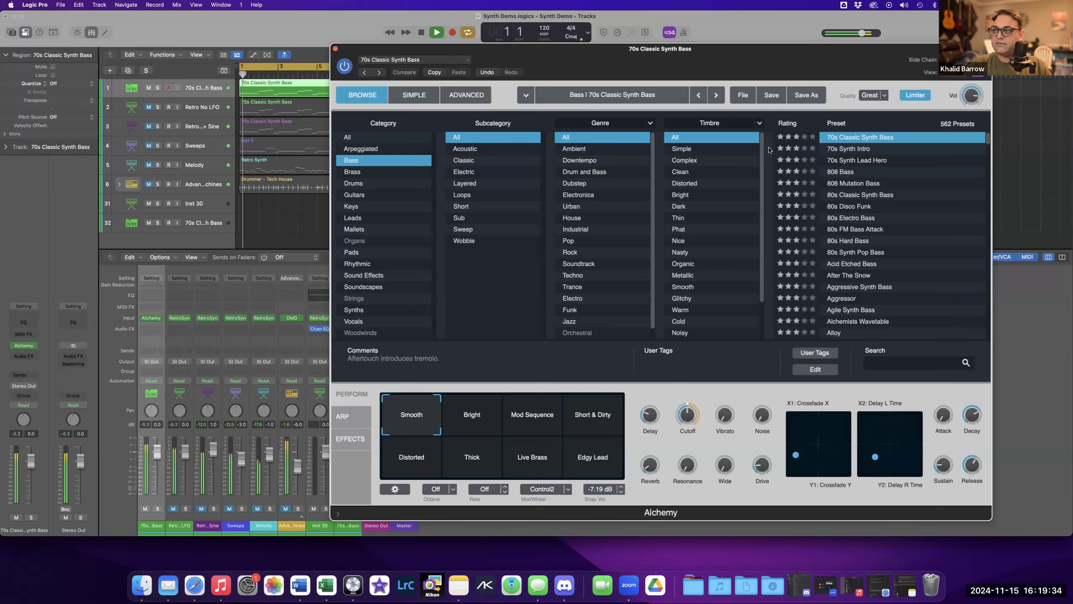
left_click(838, 149)
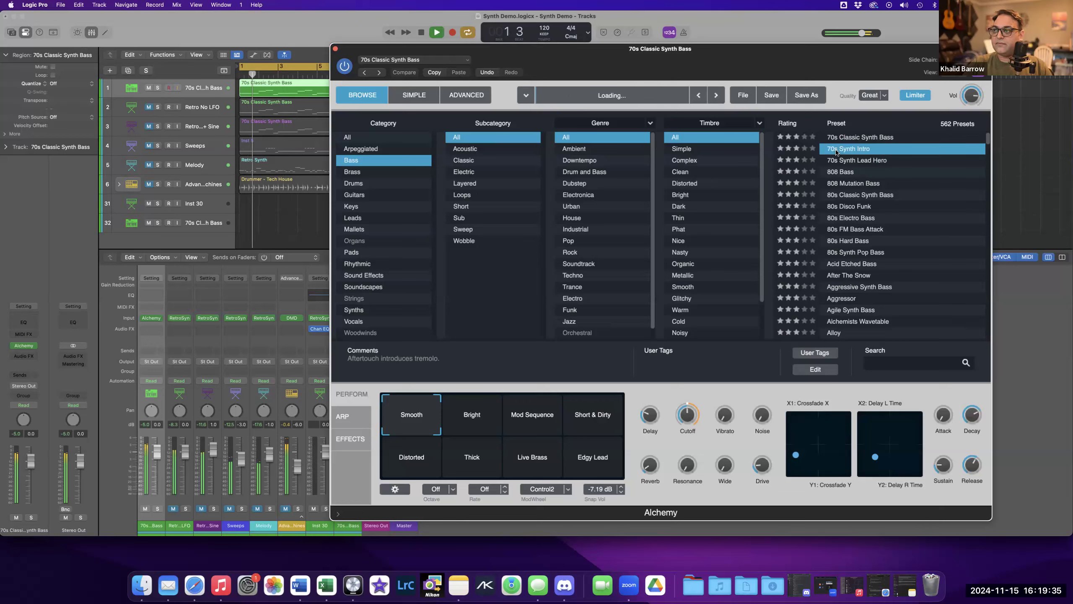
left_click(852, 163)
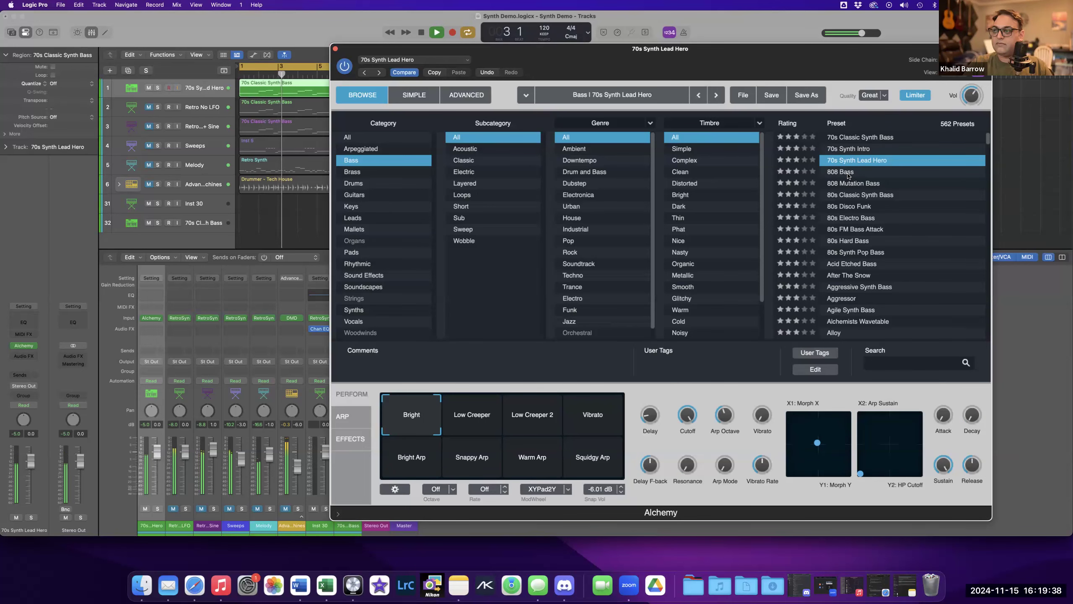
left_click(847, 173)
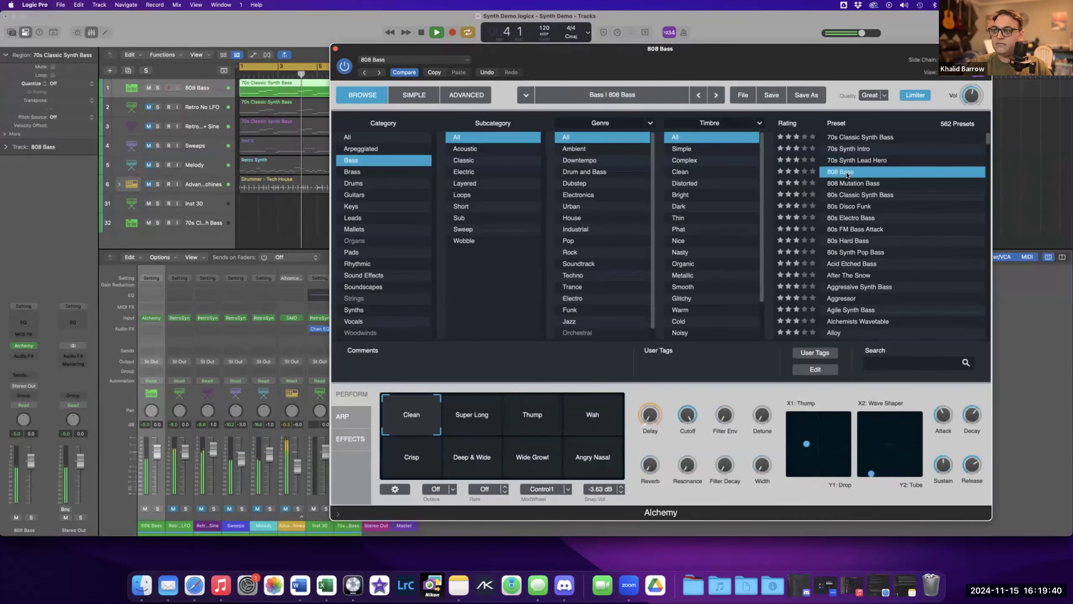
left_click(847, 195)
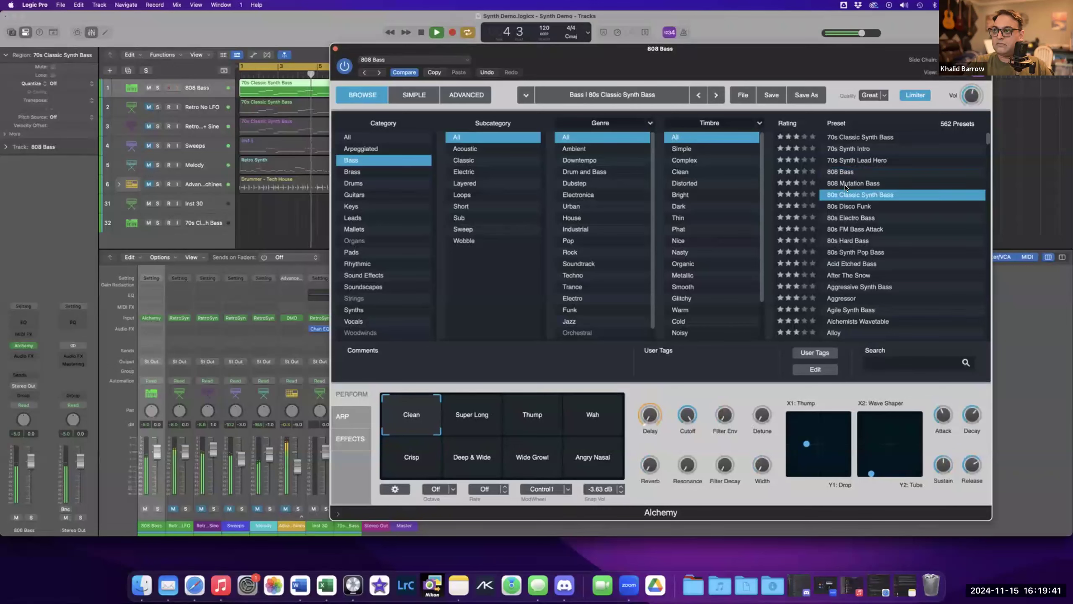
left_click(847, 139)
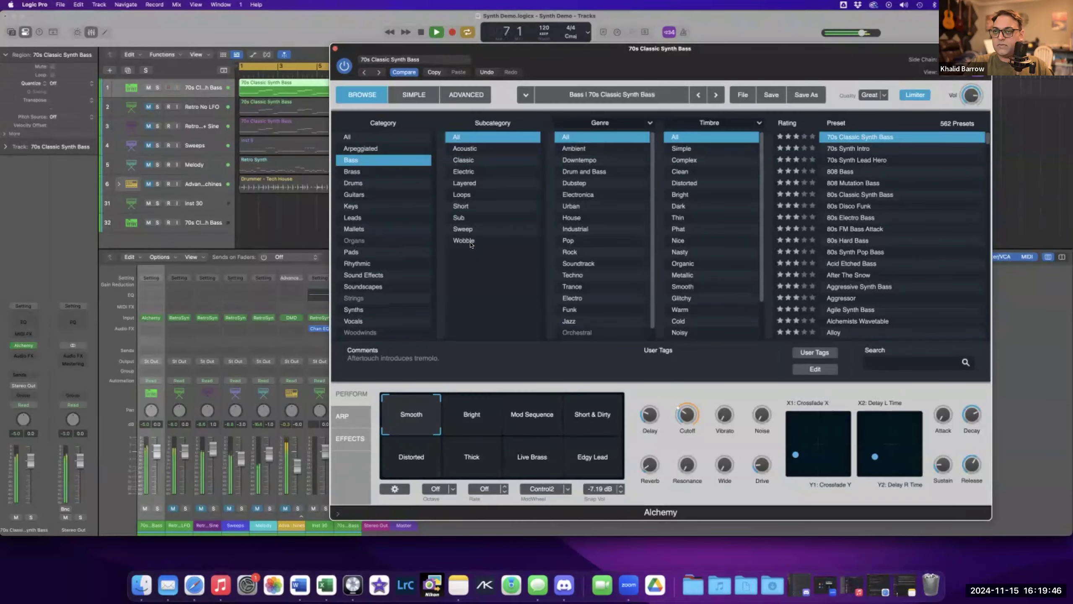
key("space")
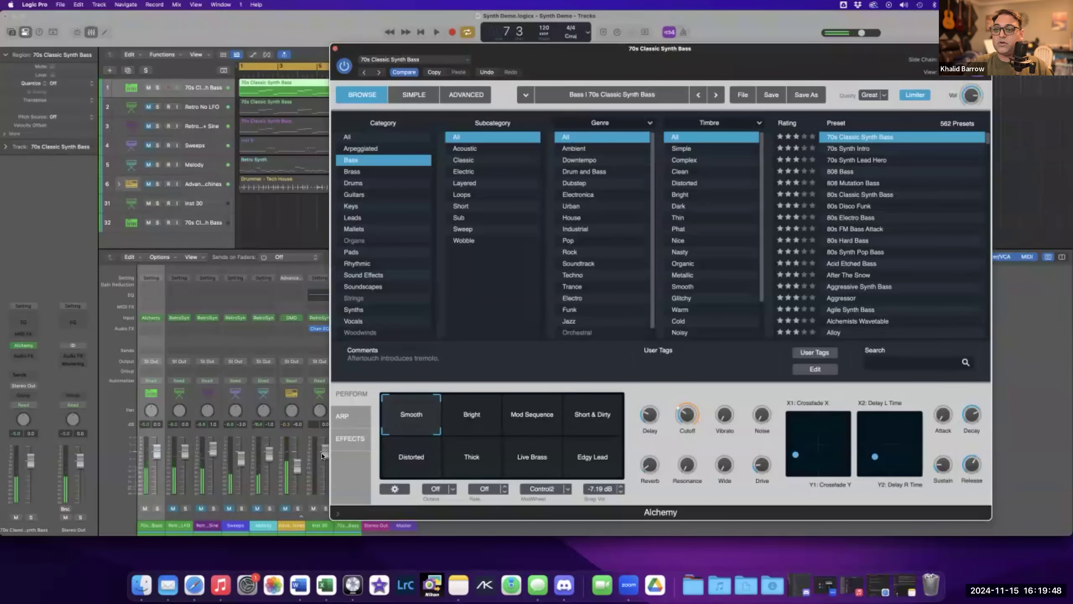
Open the arpeggiator, set its Mode to Up and play the bass back with it.
left_click(346, 415)
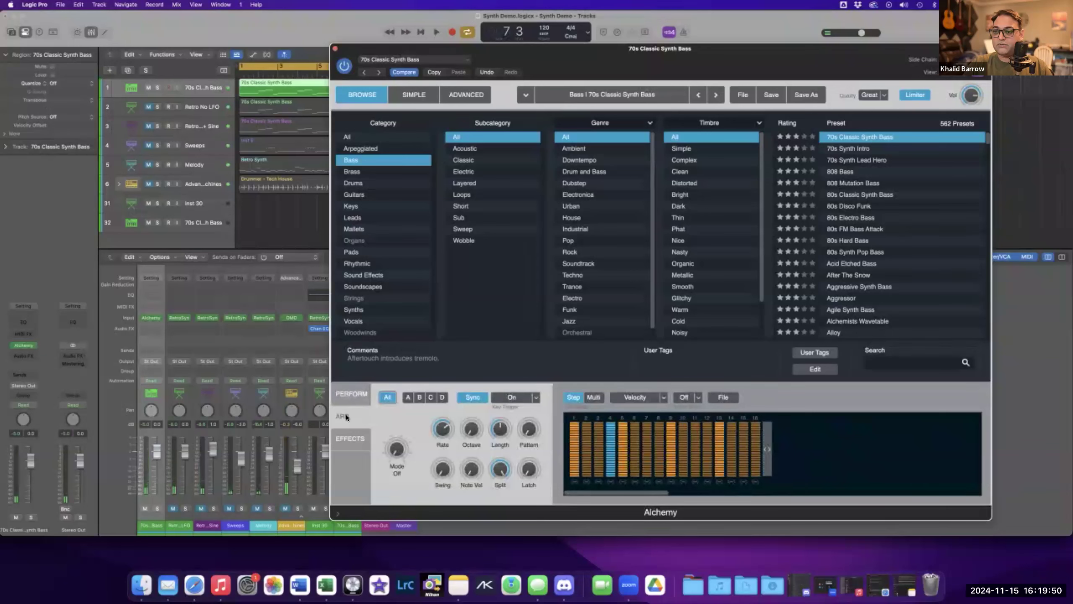
mouse_move(439, 432)
key("space")
left_click_drag(400, 451, 391, 421)
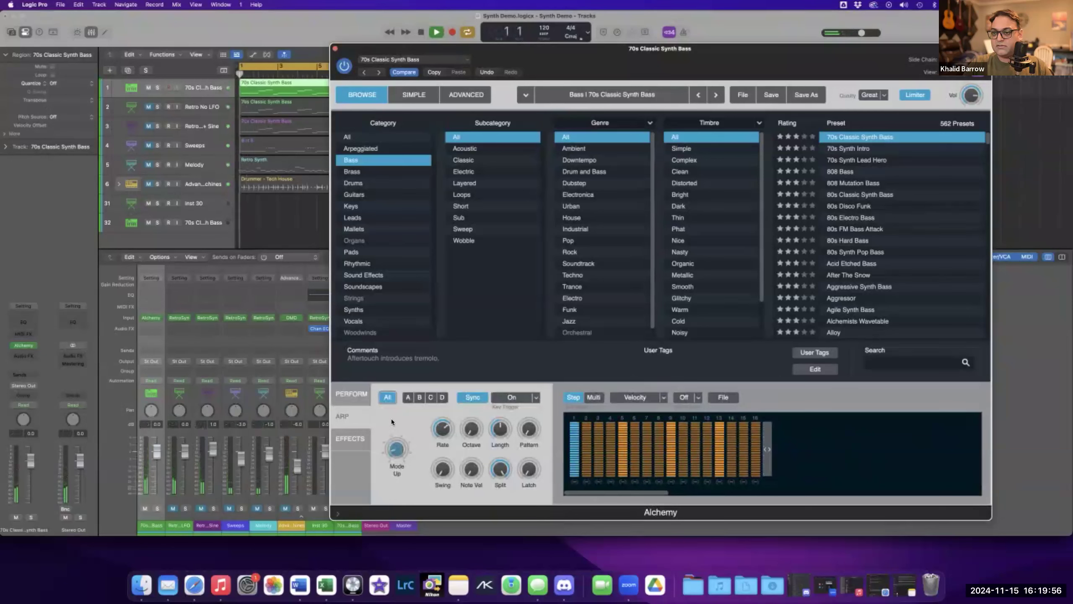
mouse_move(452, 439)
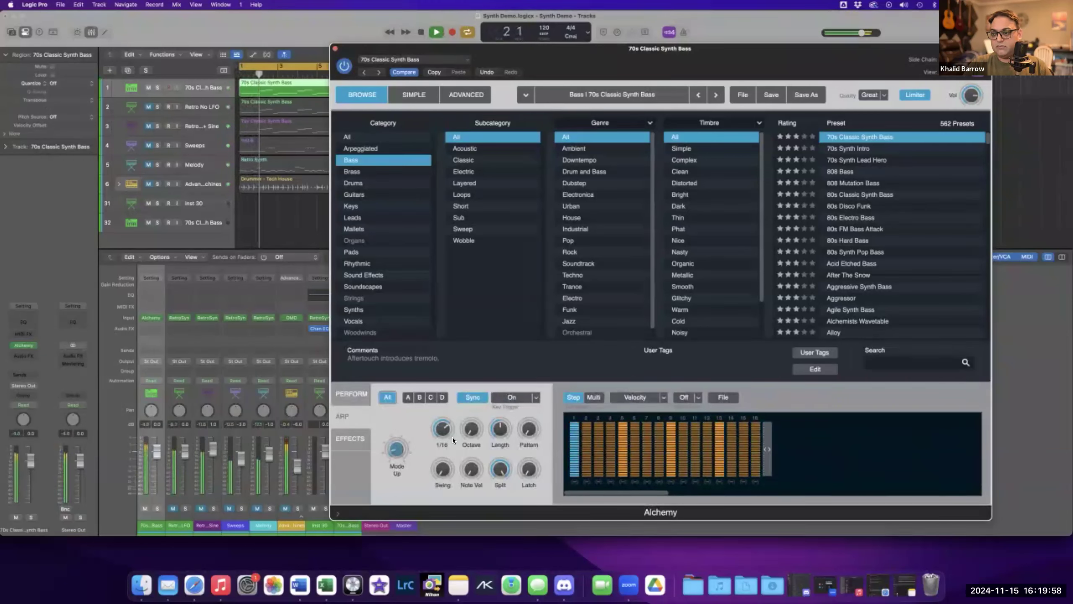
key("space")
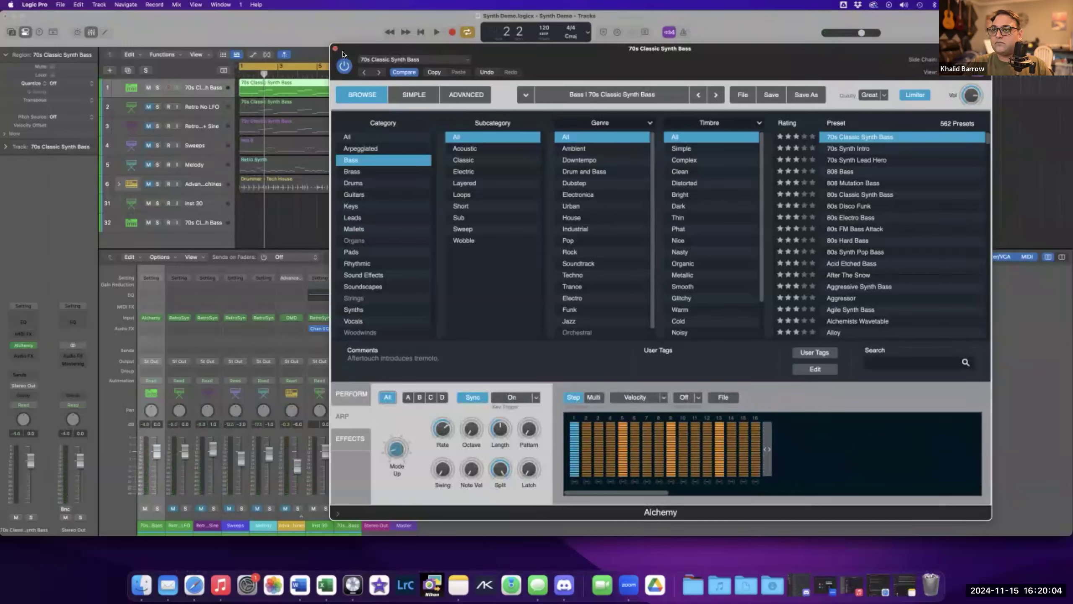
Switch Alchemy to the Advanced view and close the plug-in window.
left_click(475, 95)
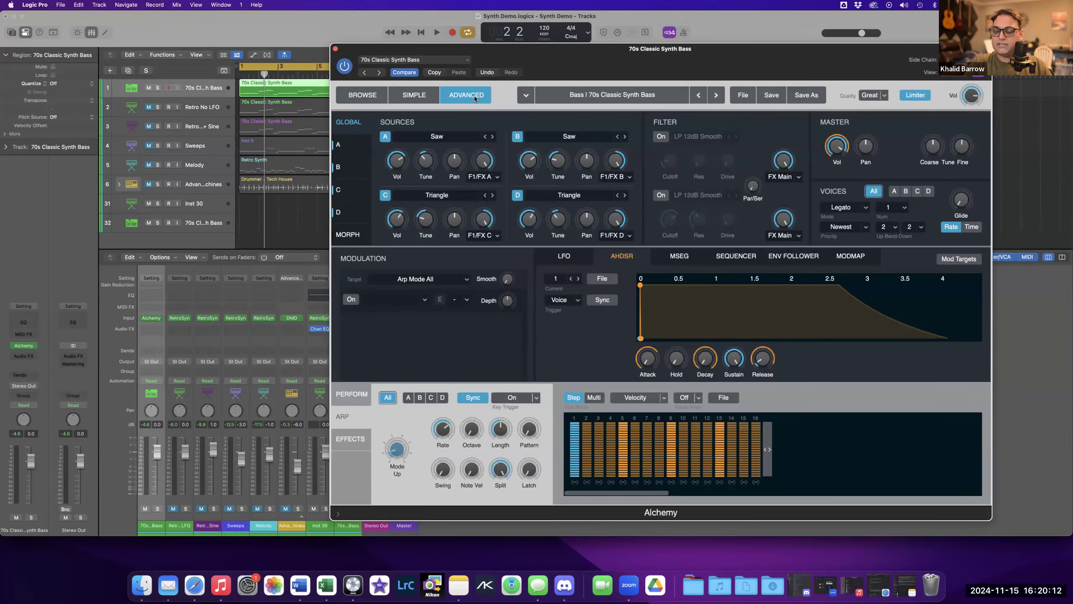
left_click(336, 48)
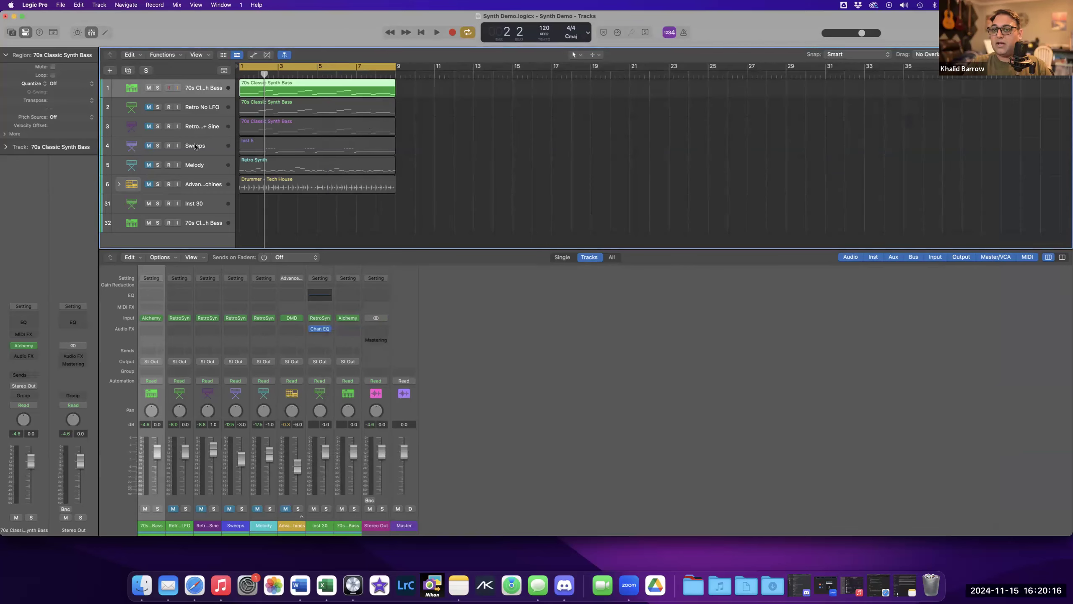
Select the Retro + Sine track and create a new MIDI software instrument track below it.
left_click(193, 124)
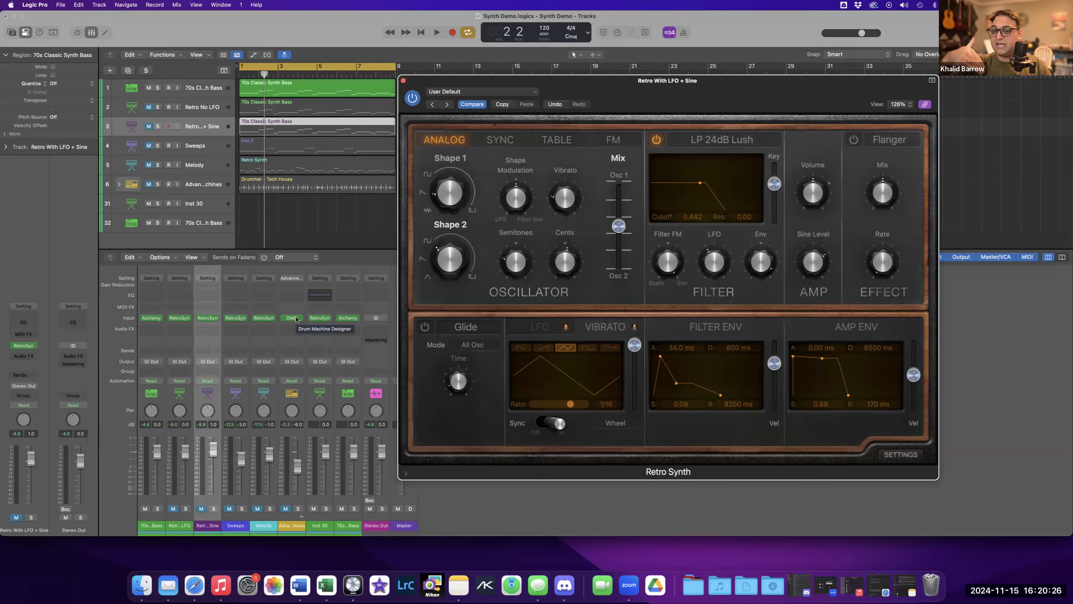
left_click(403, 81)
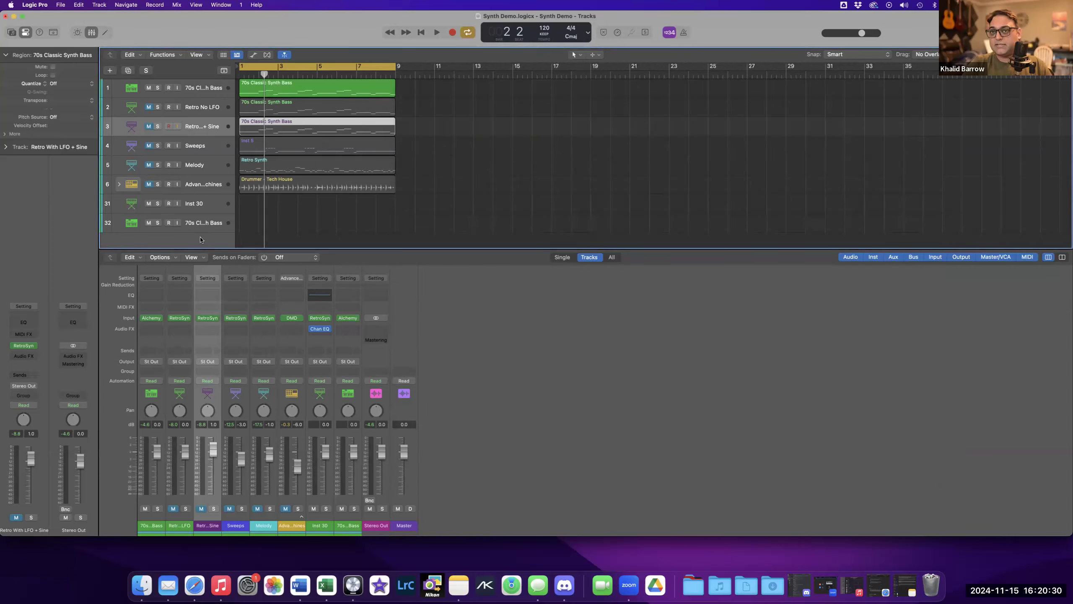
key("alt+super+n")
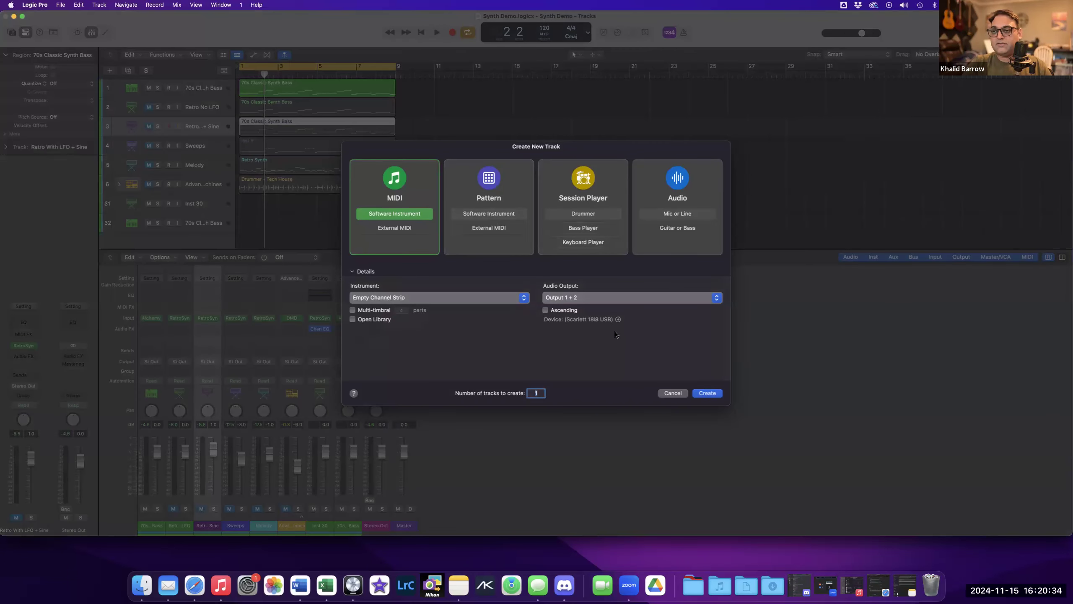
left_click(707, 393)
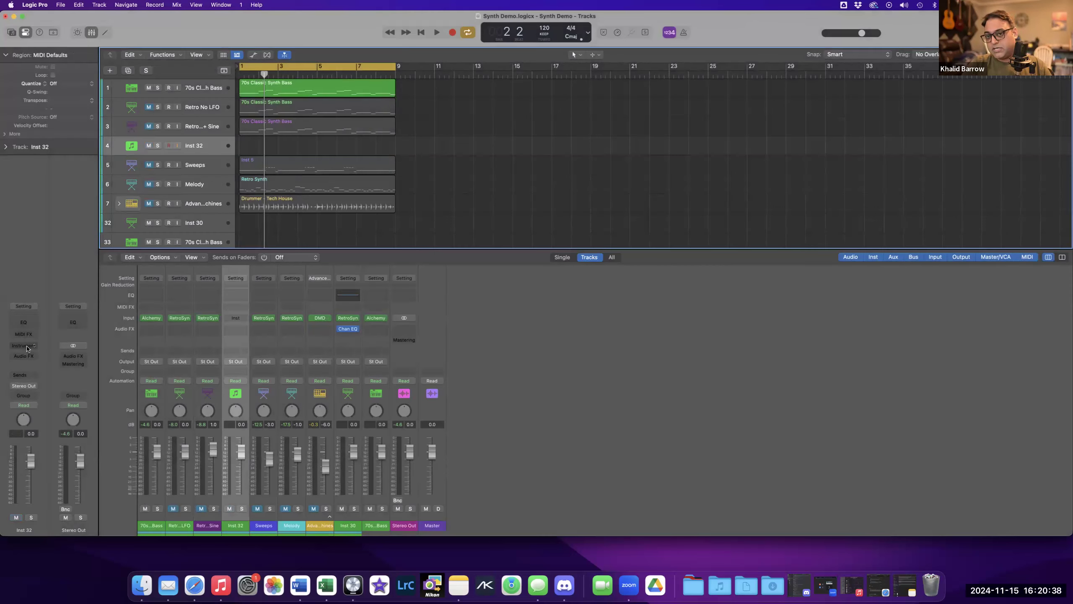
Load Kontakt in stereo as the instrument on the new Inst 32 track.
left_click(27, 347)
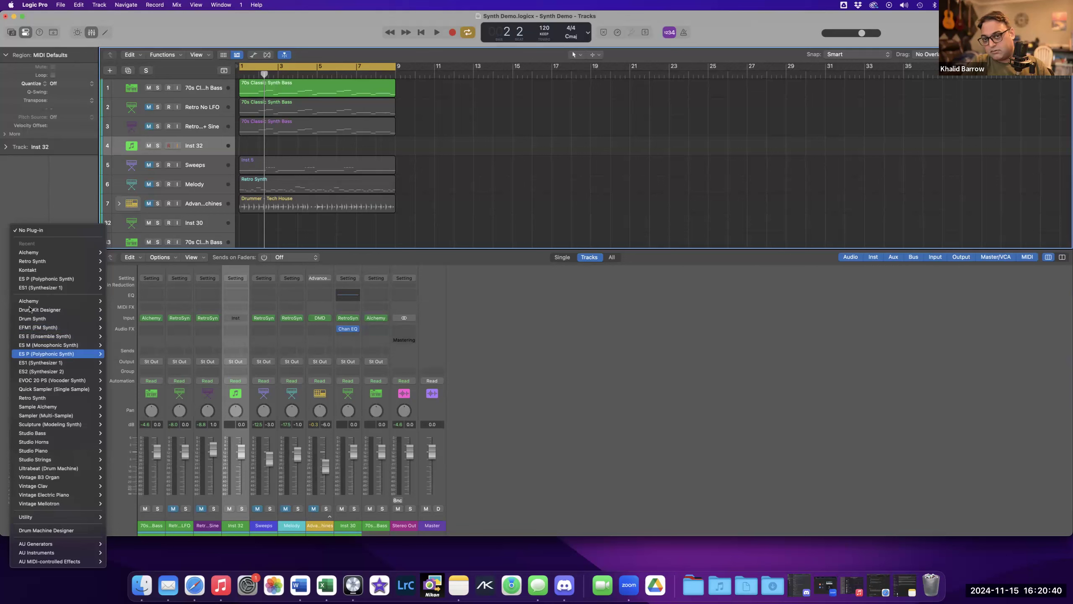
mouse_move(59, 270)
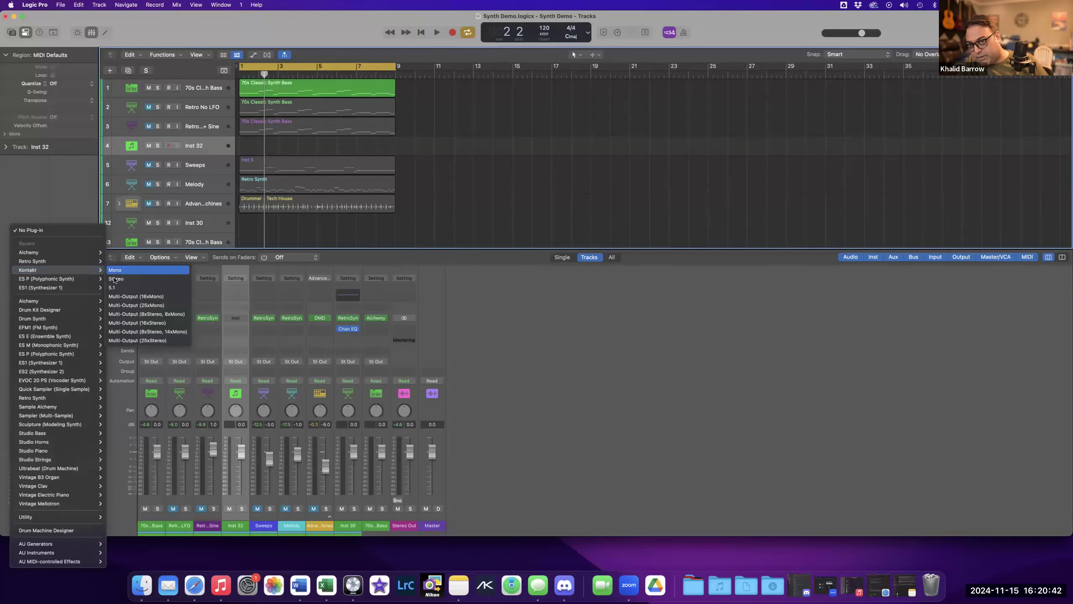
left_click(115, 280)
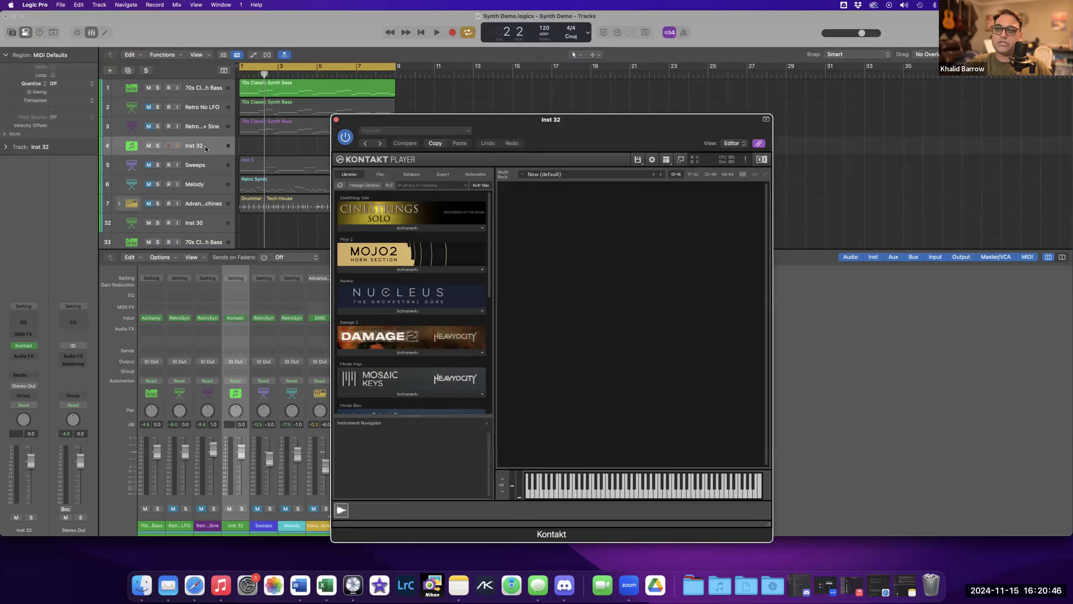
Move the Inst 32 track to the bottom of the track list.
scroll(215, 181, "down", 5)
left_click_drag(209, 119, 206, 224)
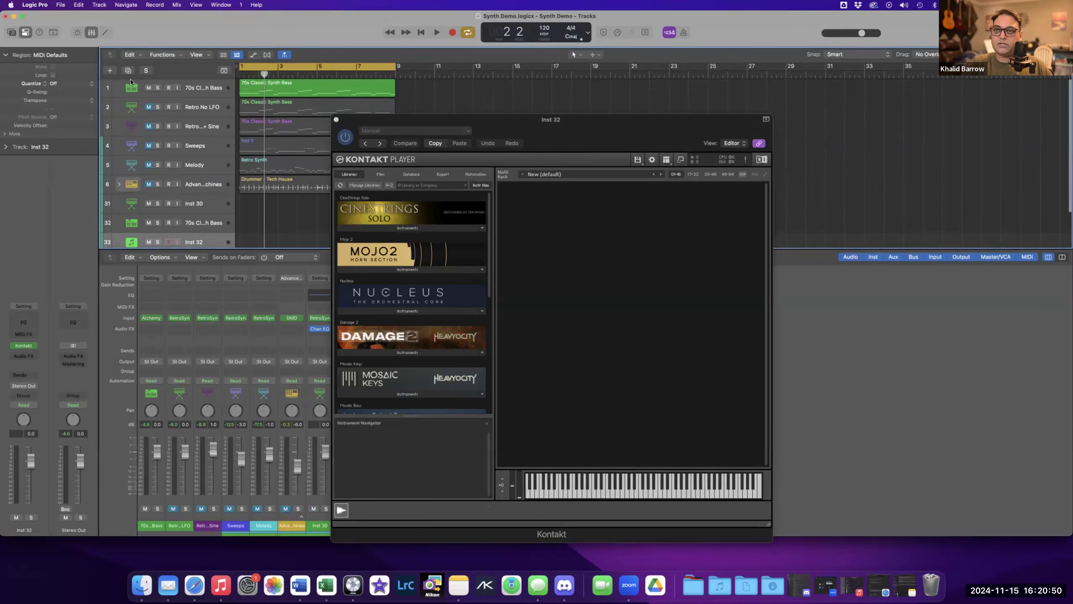
Copy the 70s Classic Synth Bass region onto the Inst 32 track.
left_click(148, 90)
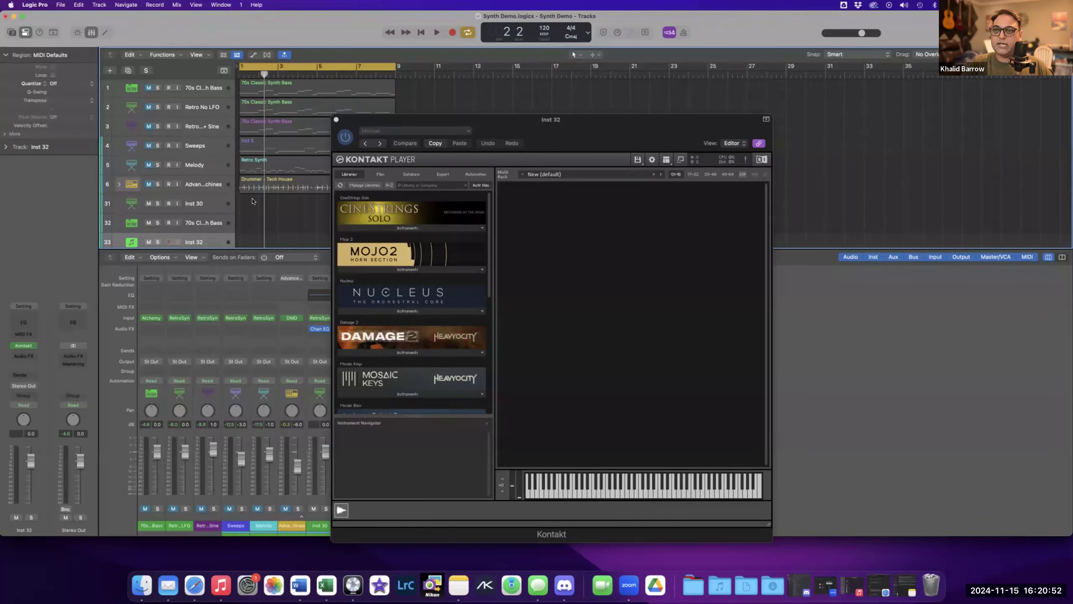
scroll(253, 128, "down", 1)
scroll(259, 87, "up", 1)
left_click(260, 88)
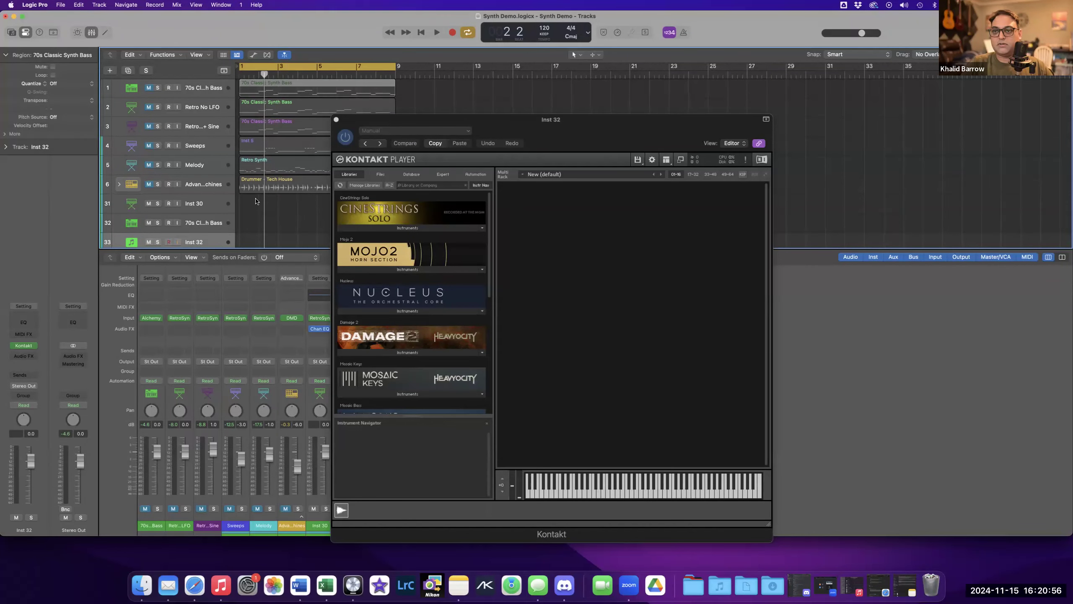
left_click_drag(257, 231, 259, 242)
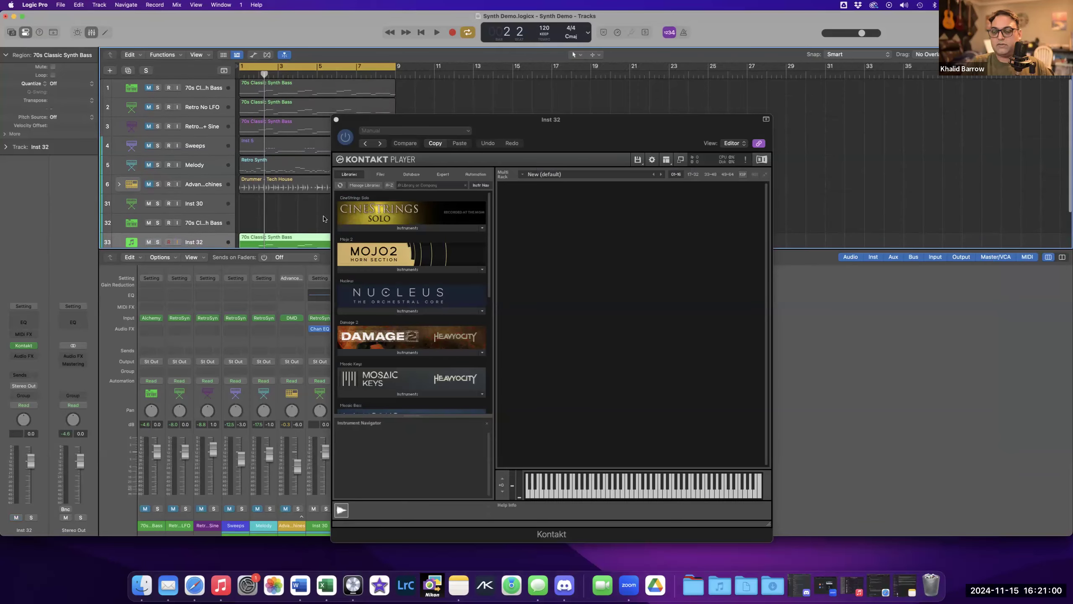
scroll(270, 237, "down", 3)
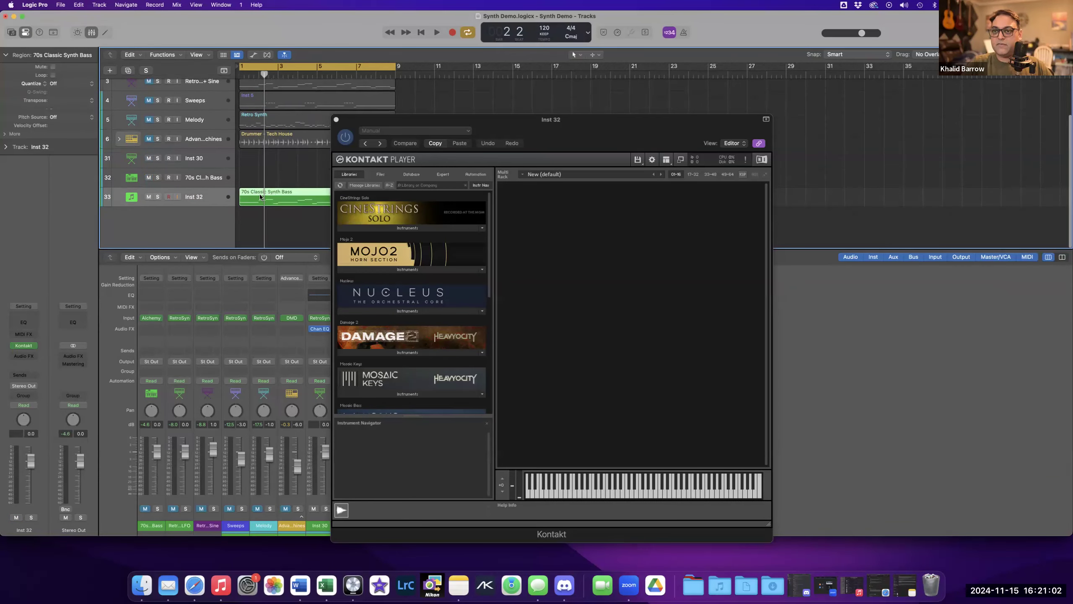
Load the Mosaic Bass instrument from the Kontakt library and reposition the Kontakt window.
left_click_drag(598, 119, 642, 86)
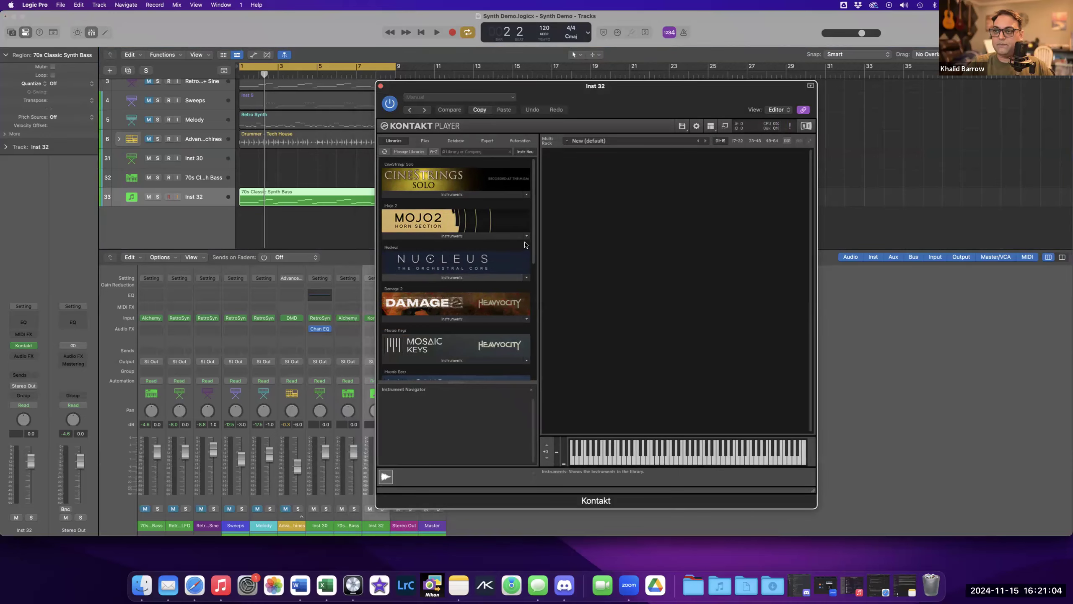
scroll(498, 262, "down", 5)
scroll(471, 285, "up", 3)
scroll(470, 285, "down", 4)
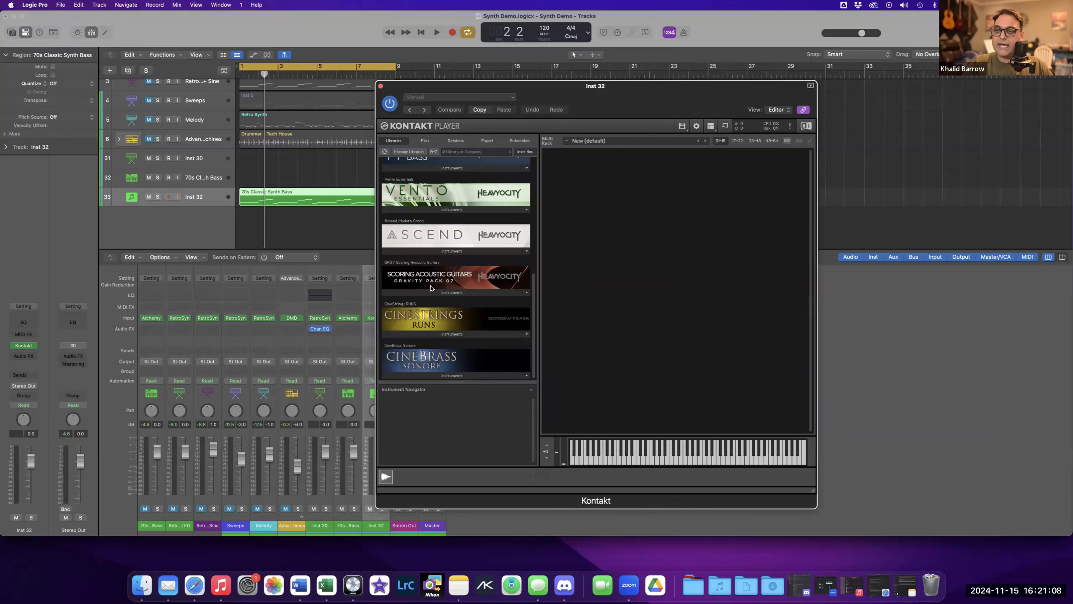
scroll(430, 290, "up", 3)
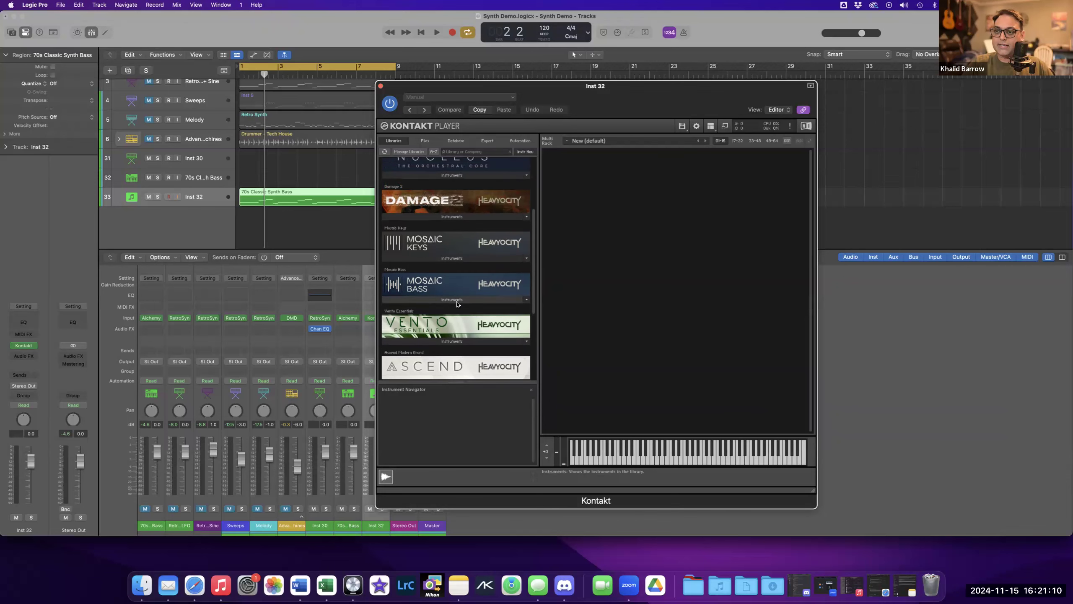
left_click(457, 300)
left_click_drag(412, 310, 578, 220)
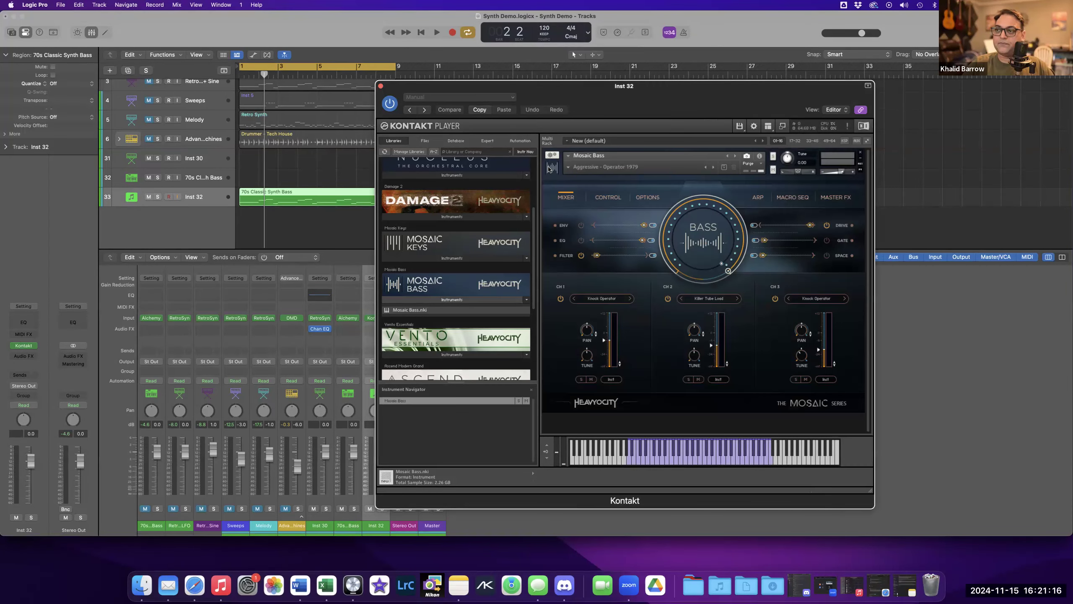
left_click_drag(565, 104, 529, 110)
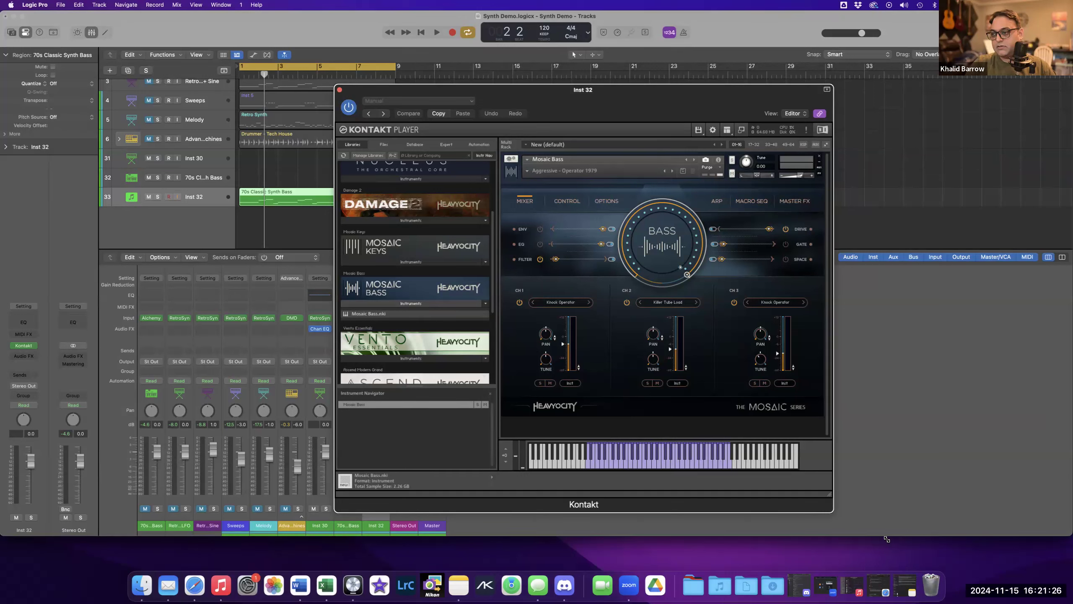
mouse_move(637, 108)
left_mouse_down()
mouse_move(606, 86)
mouse_move(616, 106)
left_mouse_up()
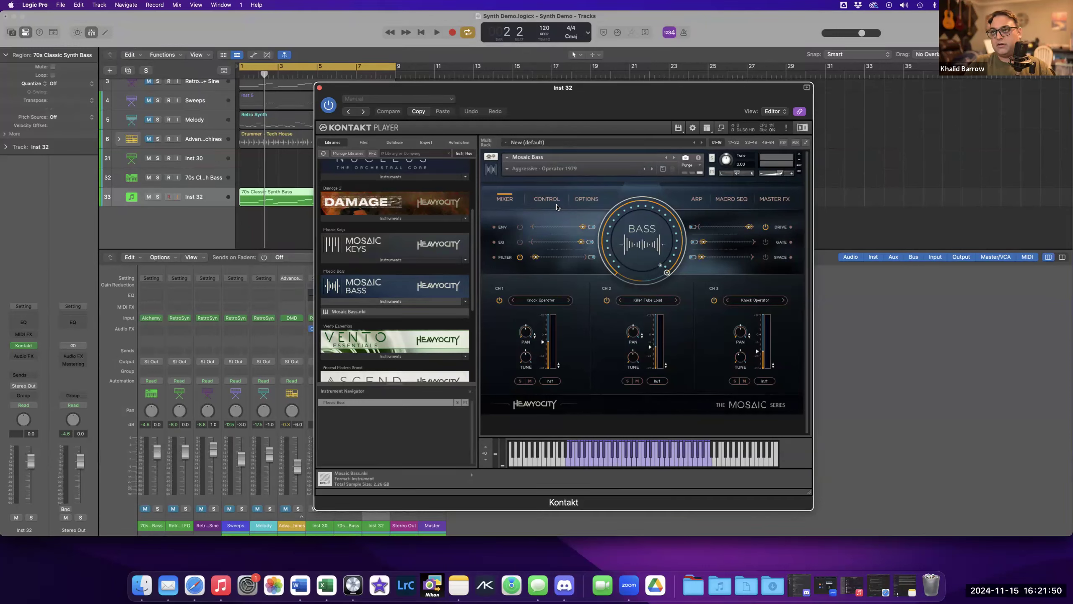
Load the Mellow - Electric Dreams (RHY) snapshot in Mosaic Bass and play the bass part to audition it.
key("space")
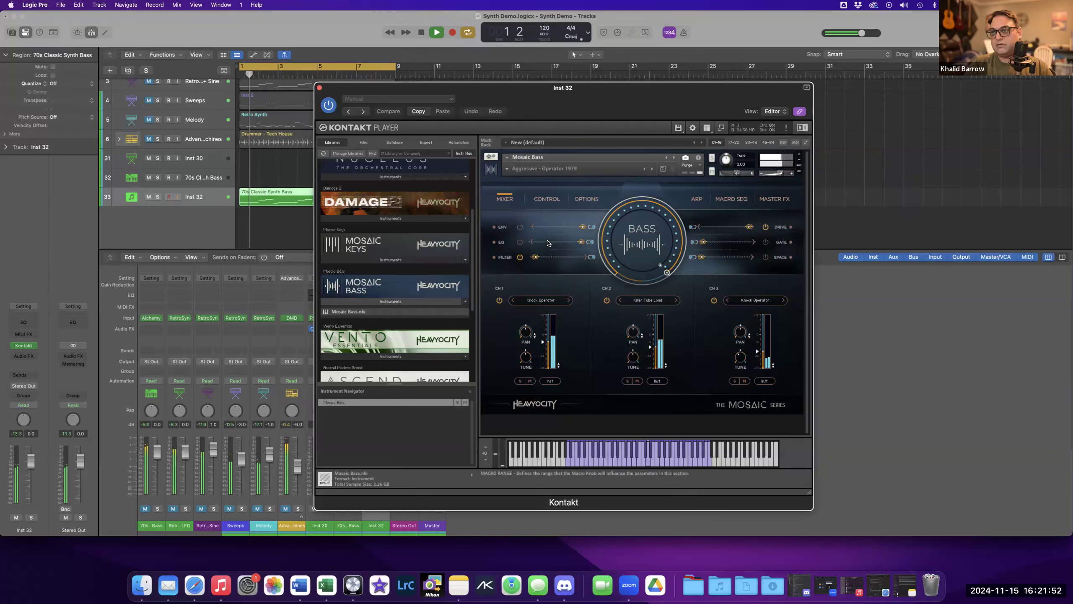
key("space")
left_click(508, 171)
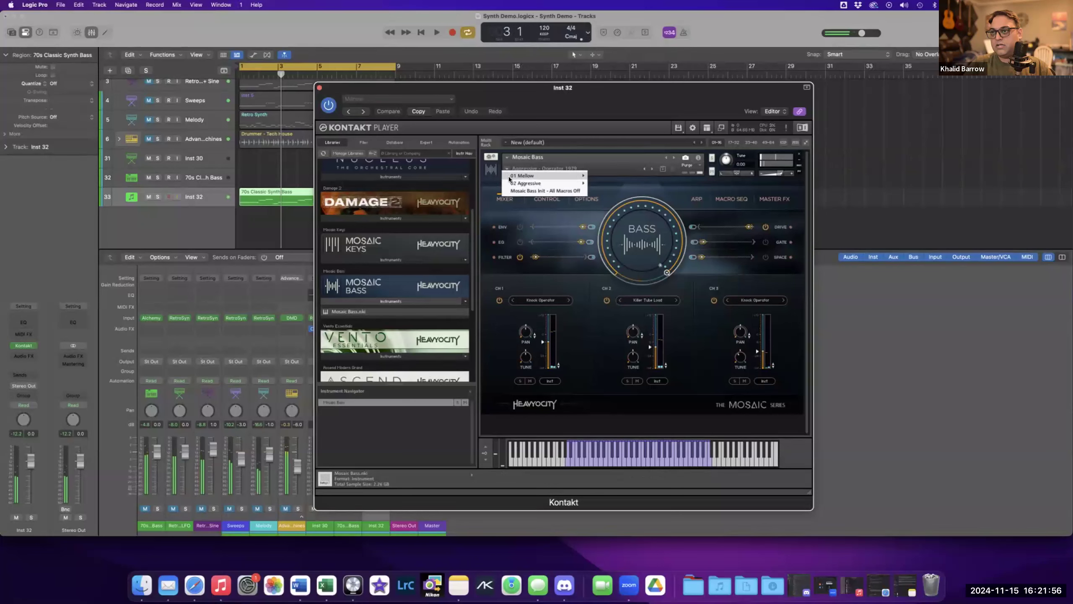
mouse_move(549, 175)
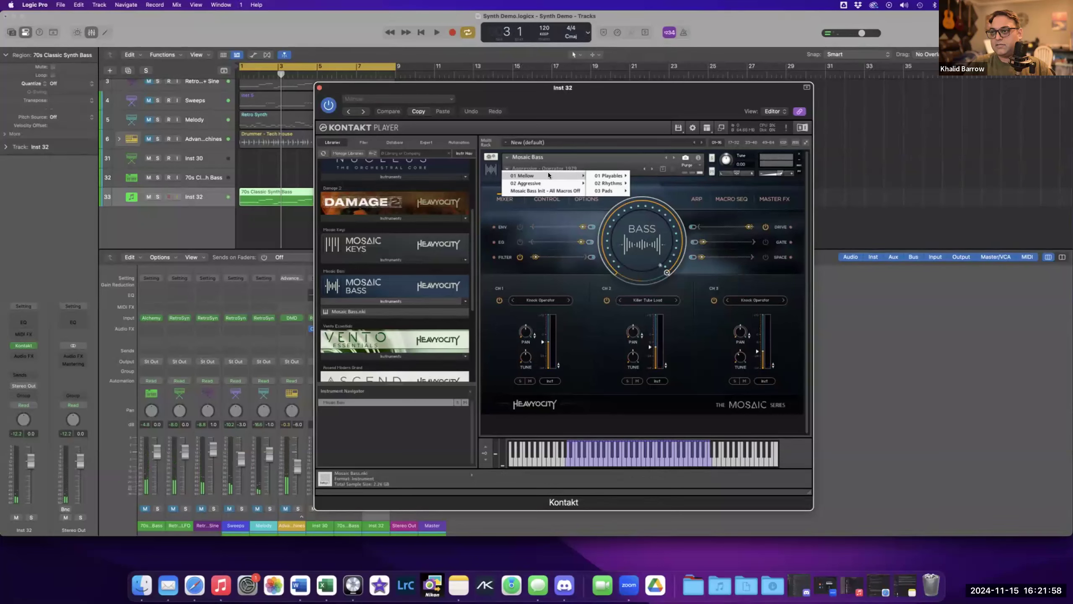
mouse_move(622, 183)
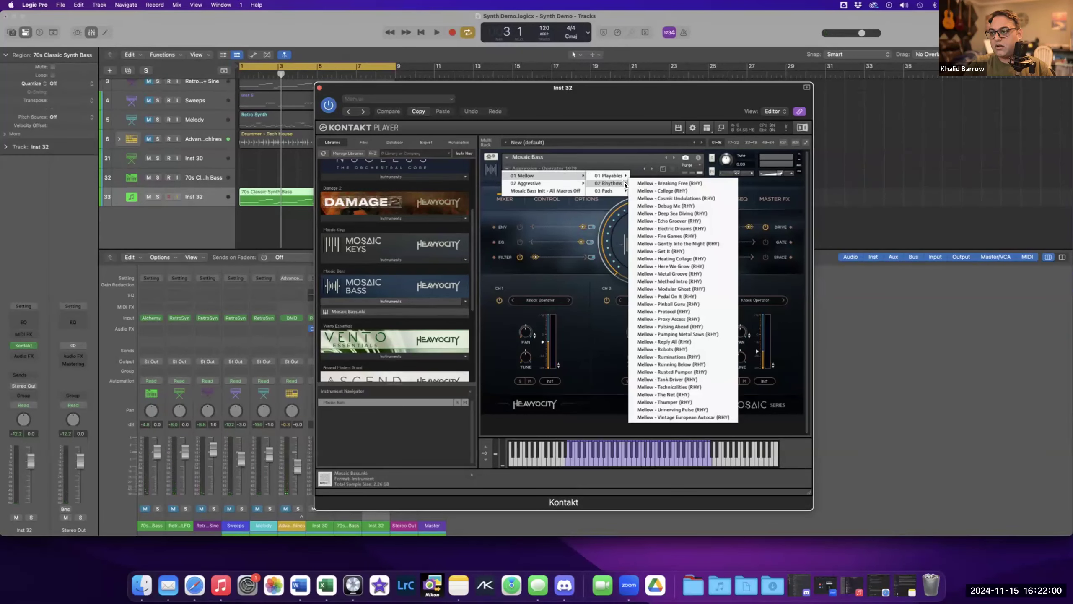
left_click(658, 229)
key("space")
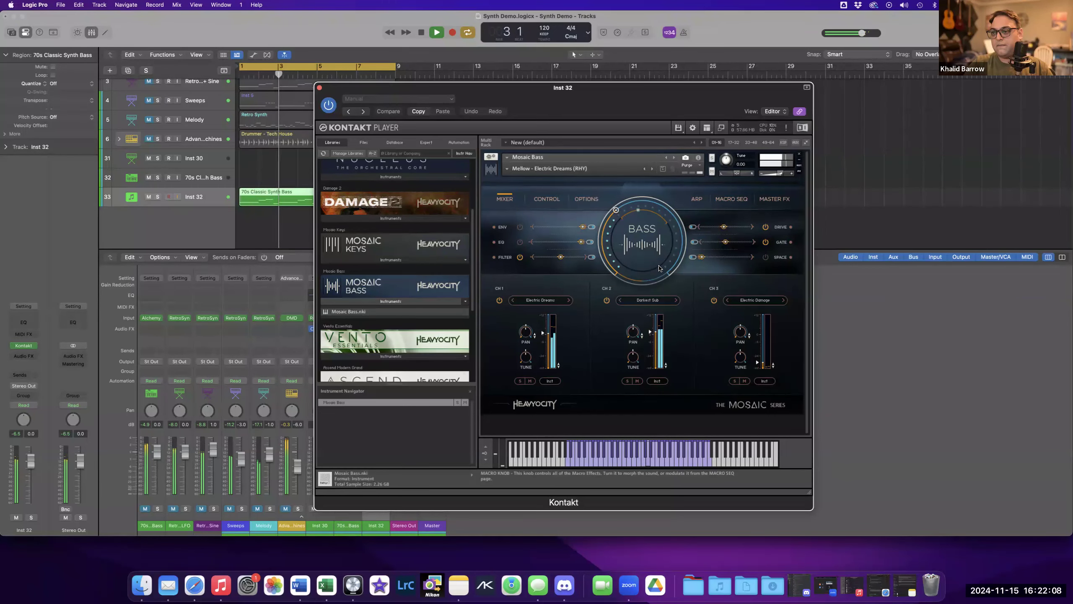
key("space")
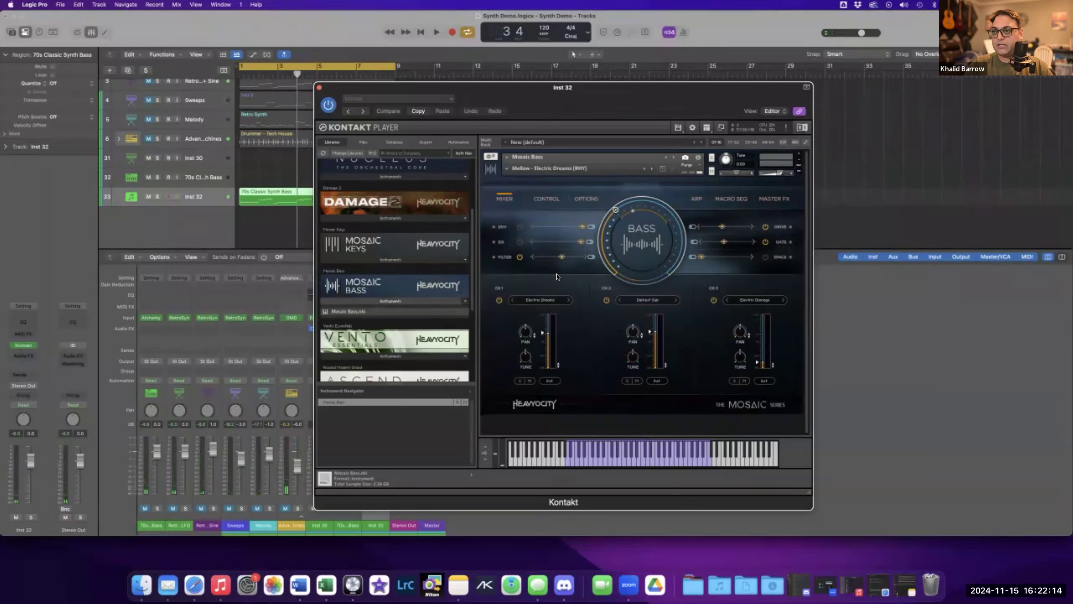
Open the Control page, return to the Mixer, and step forward three snapshots to Mellow - Get It (RHY).
left_click(548, 199)
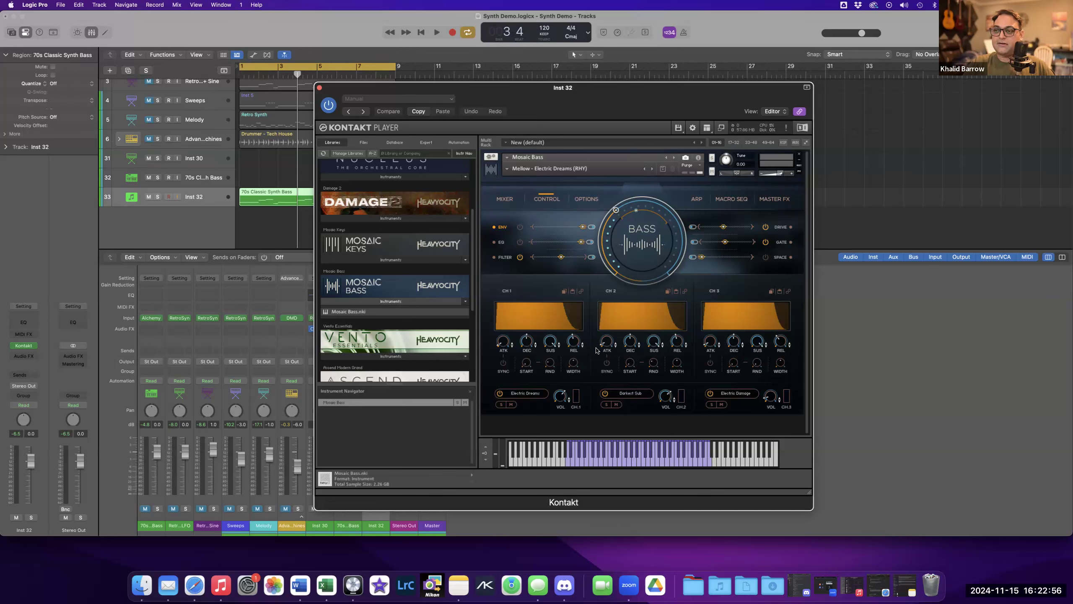
left_click(505, 199)
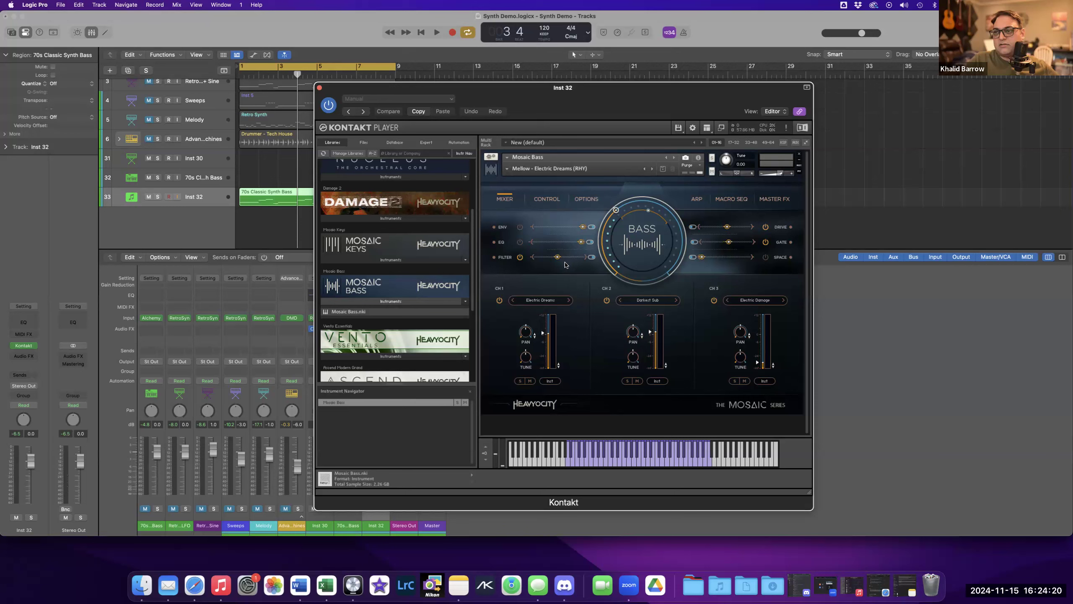
left_click(653, 171)
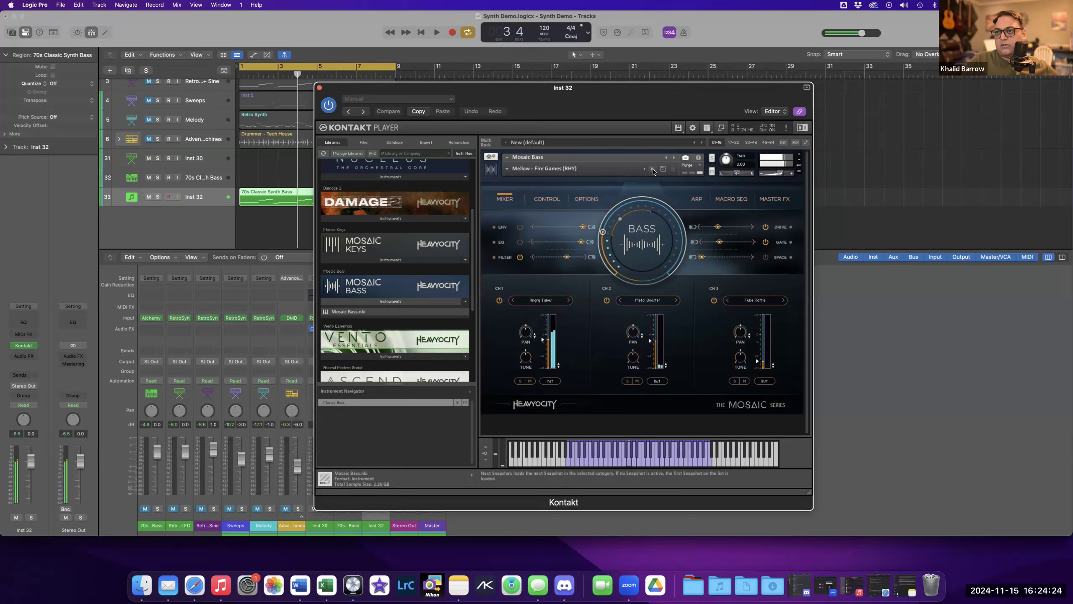
left_click(653, 171)
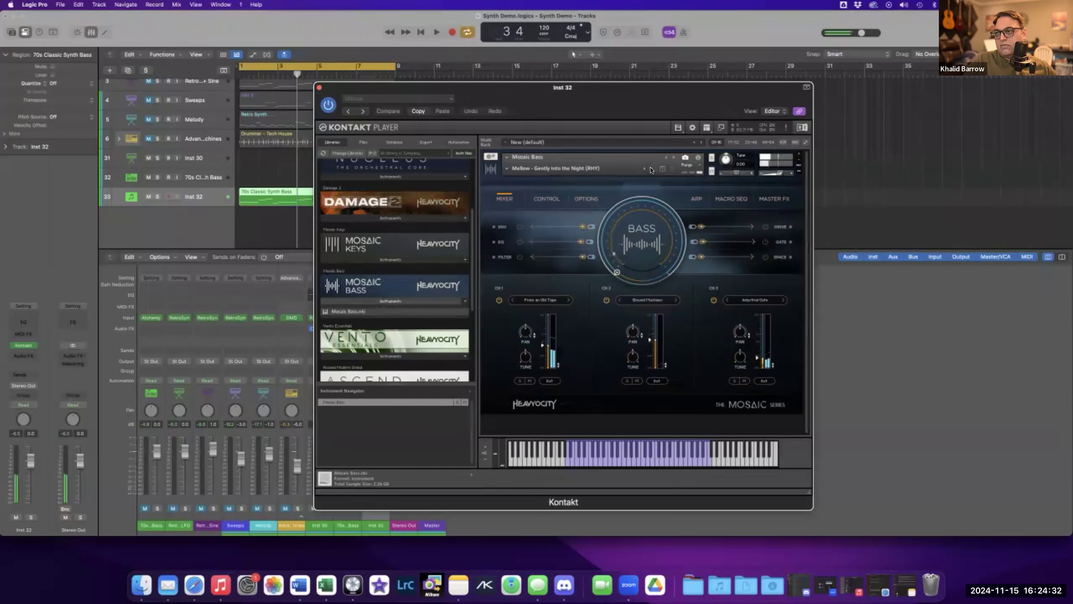
left_click(651, 171)
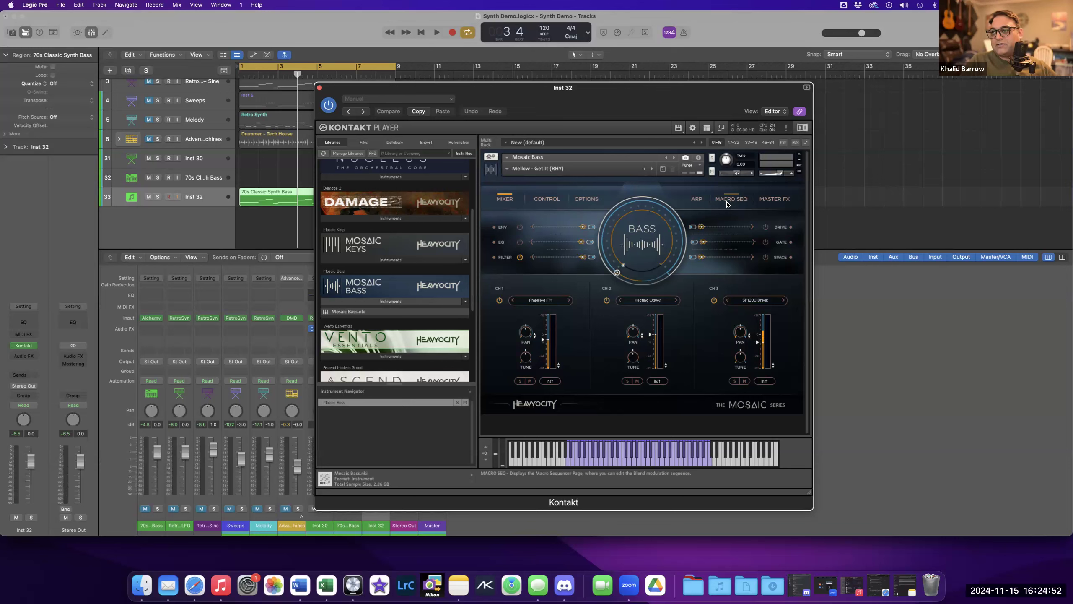
Browse the Control, Arp, Macro Seq and Master FX pages of Mosaic Bass, returning to the Mixer page.
left_click(548, 198)
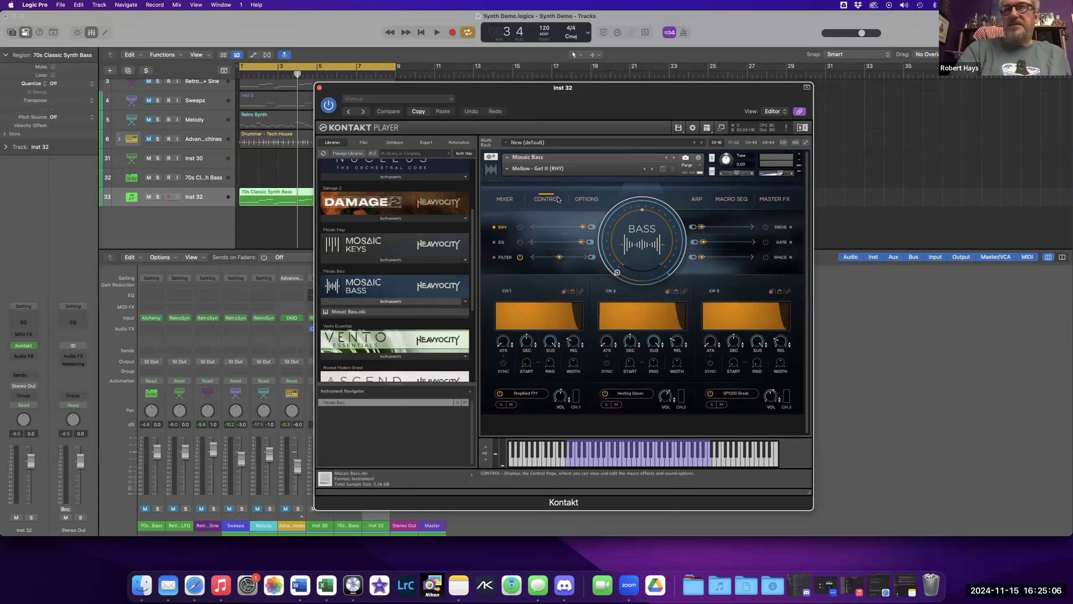
left_click(696, 202)
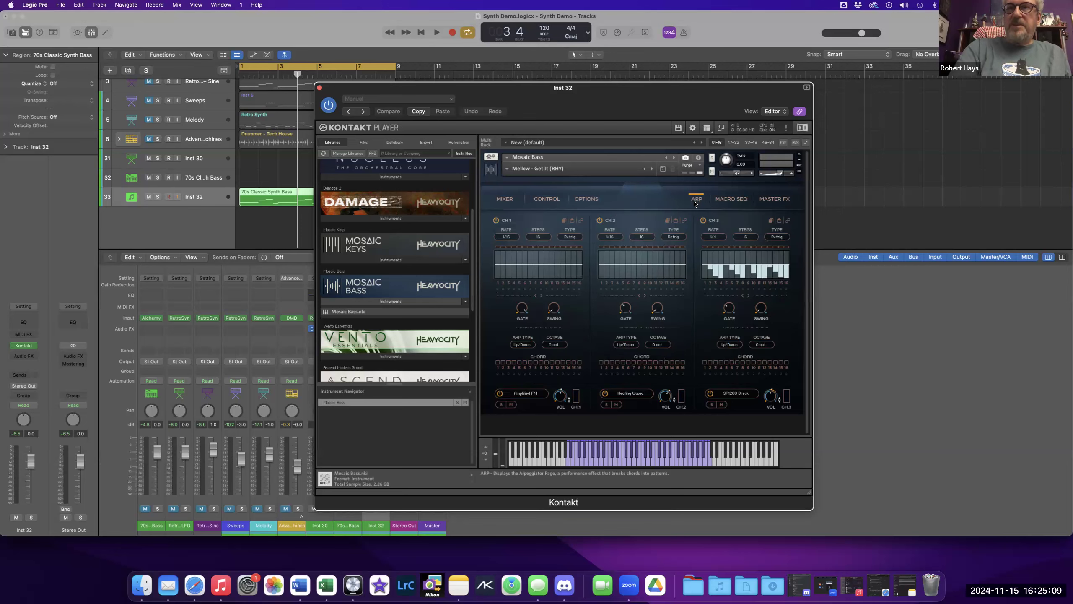
left_click(722, 201)
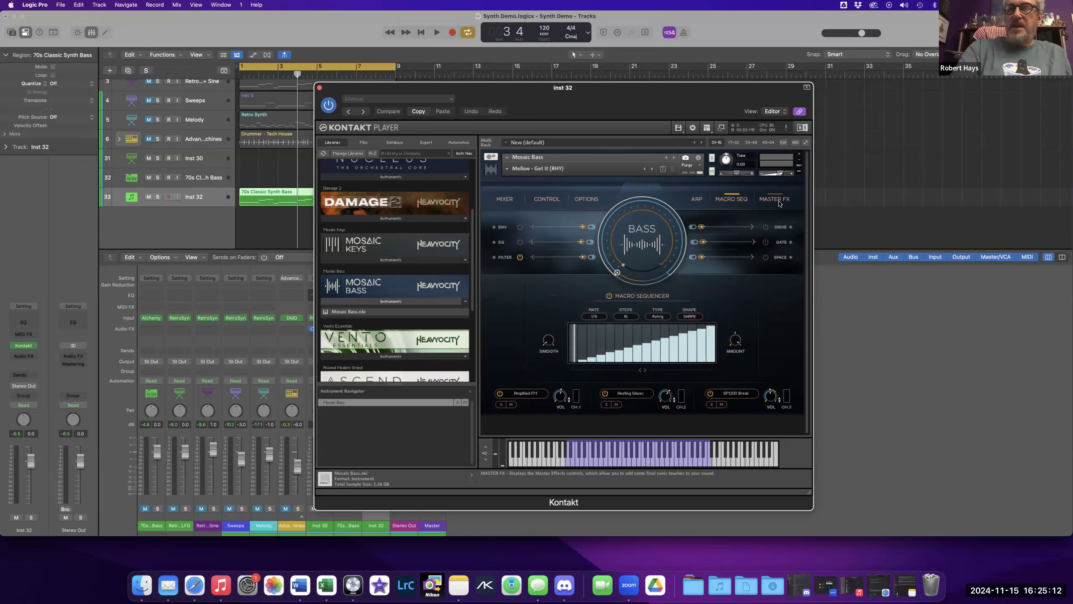
left_click(779, 203)
left_click(556, 201)
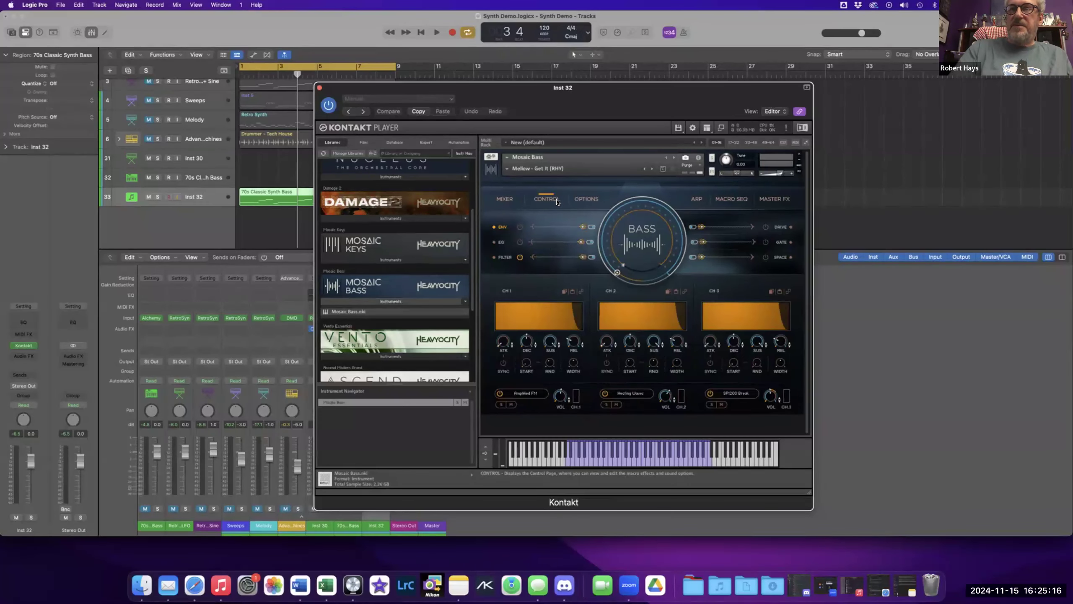
left_click(506, 199)
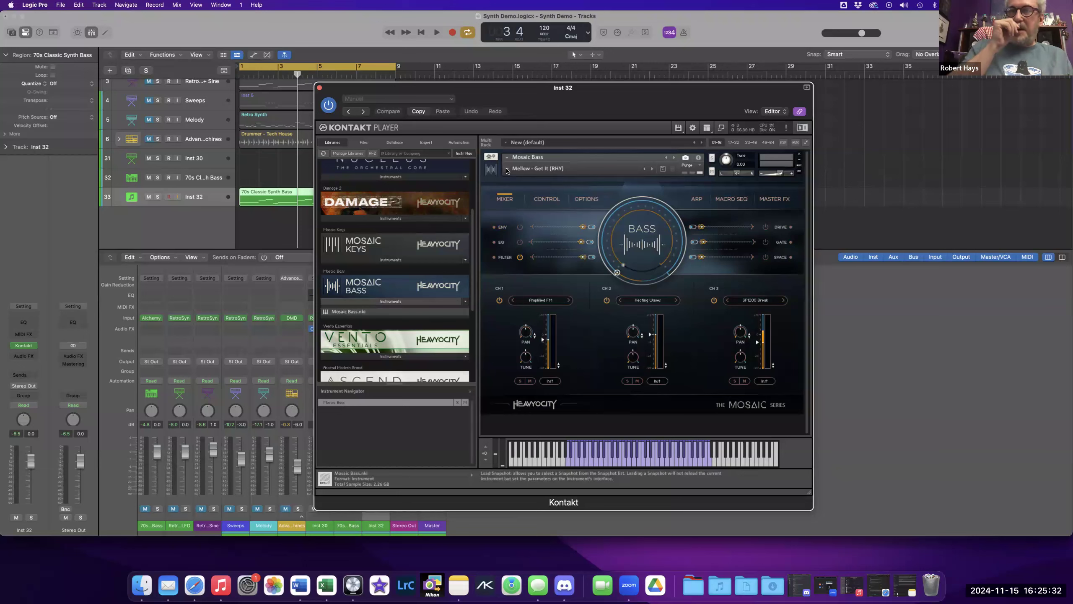
Load the Mellow - Analog Undertones snapshot from the Mellow Playables category.
left_click(527, 169)
mouse_move(528, 177)
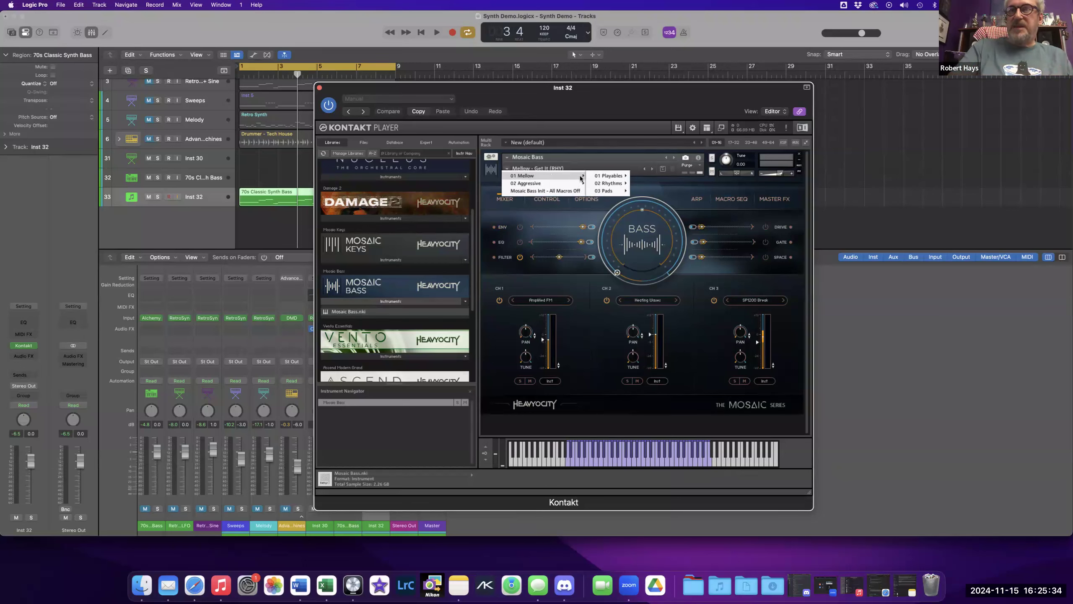
mouse_move(603, 178)
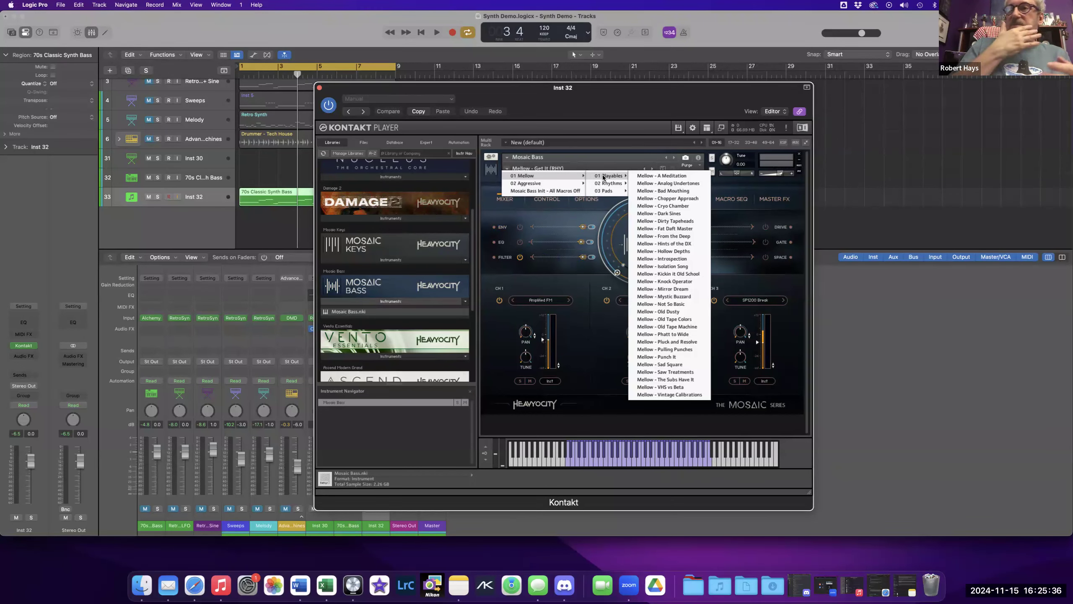
left_click(645, 184)
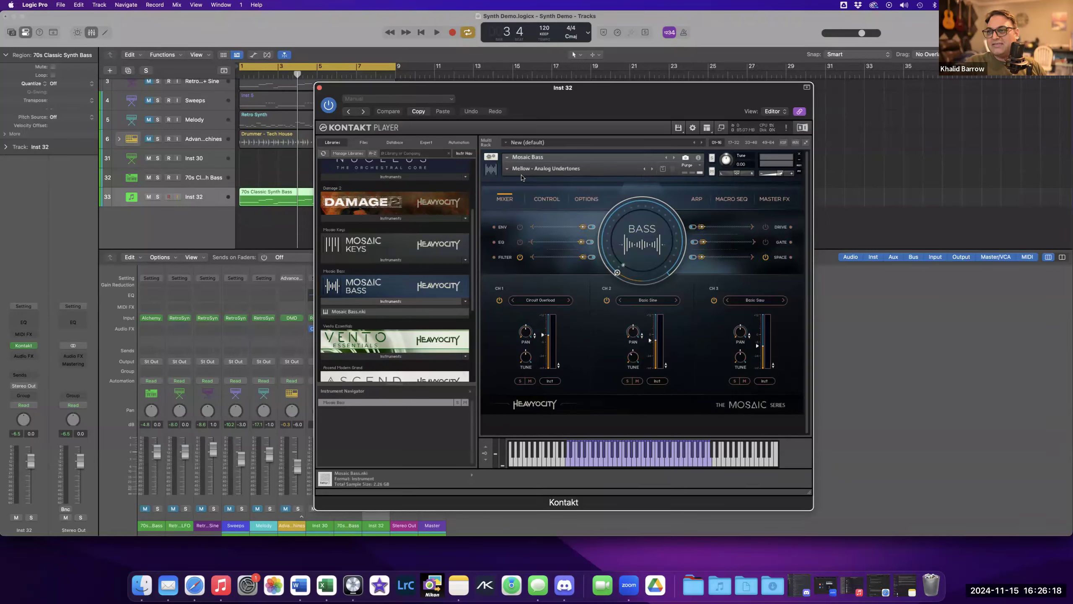
Load the Mellow - Dark Sines snapshot from the Mellow Playables category.
left_click(507, 170)
mouse_move(550, 175)
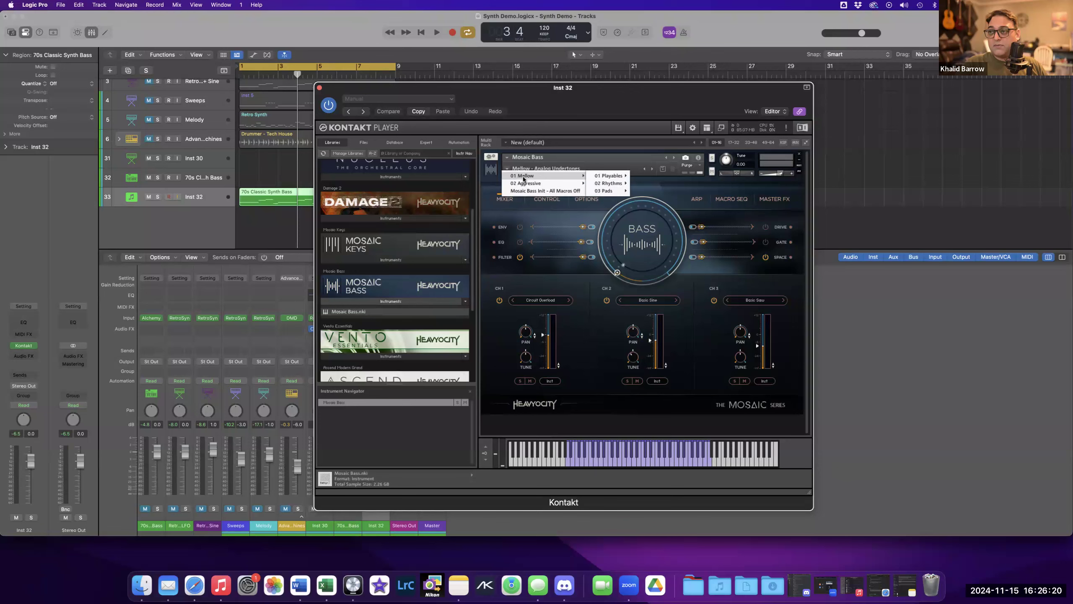
mouse_move(608, 177)
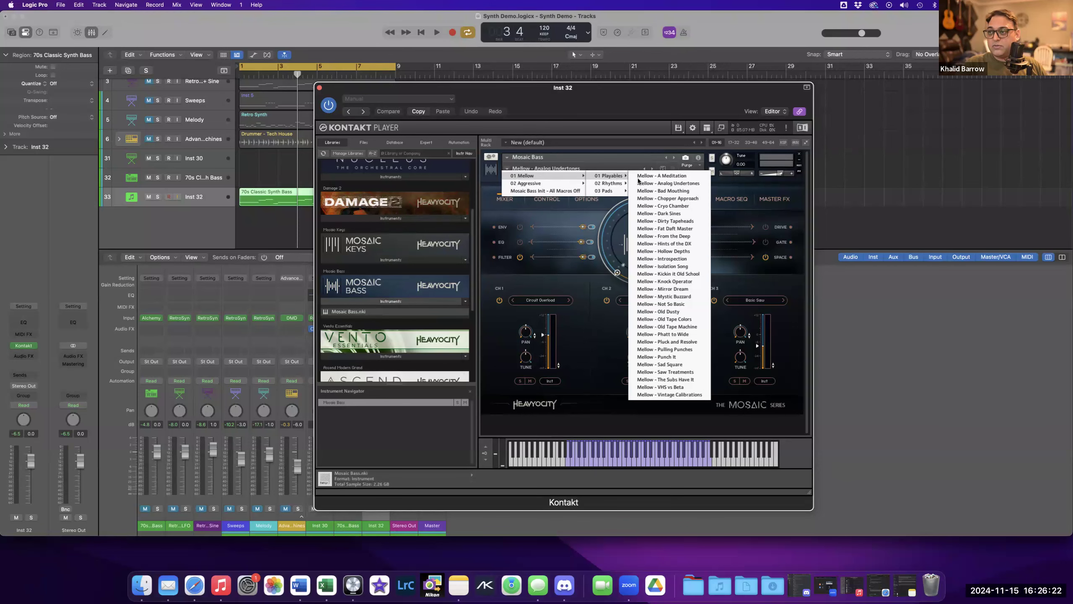
left_click(655, 213)
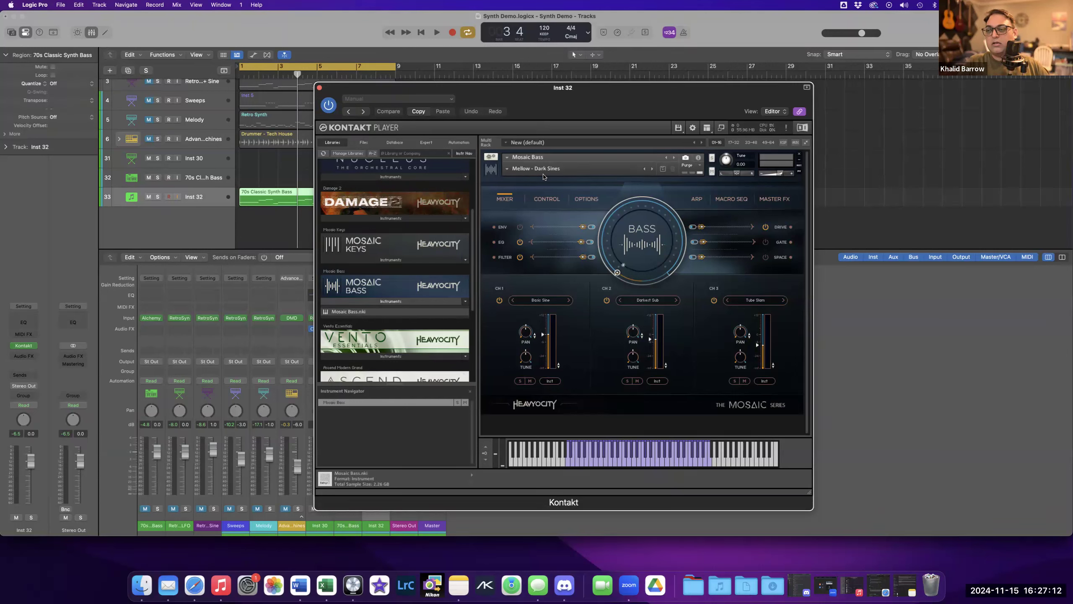
Load the Mellow - Punch It snapshot from the Mellow Playables category.
left_click(510, 170)
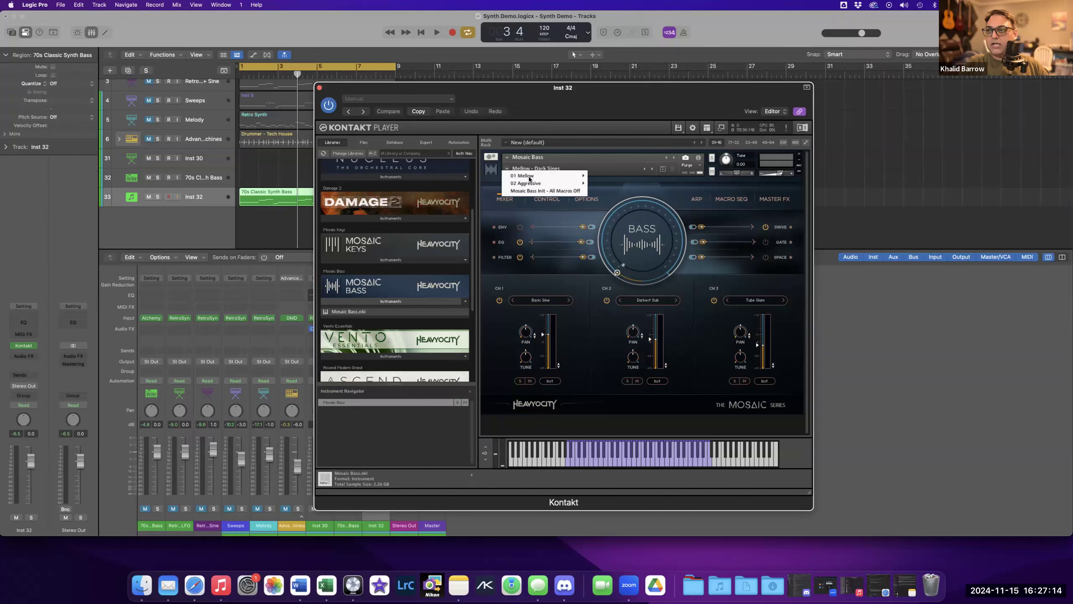
mouse_move(529, 179)
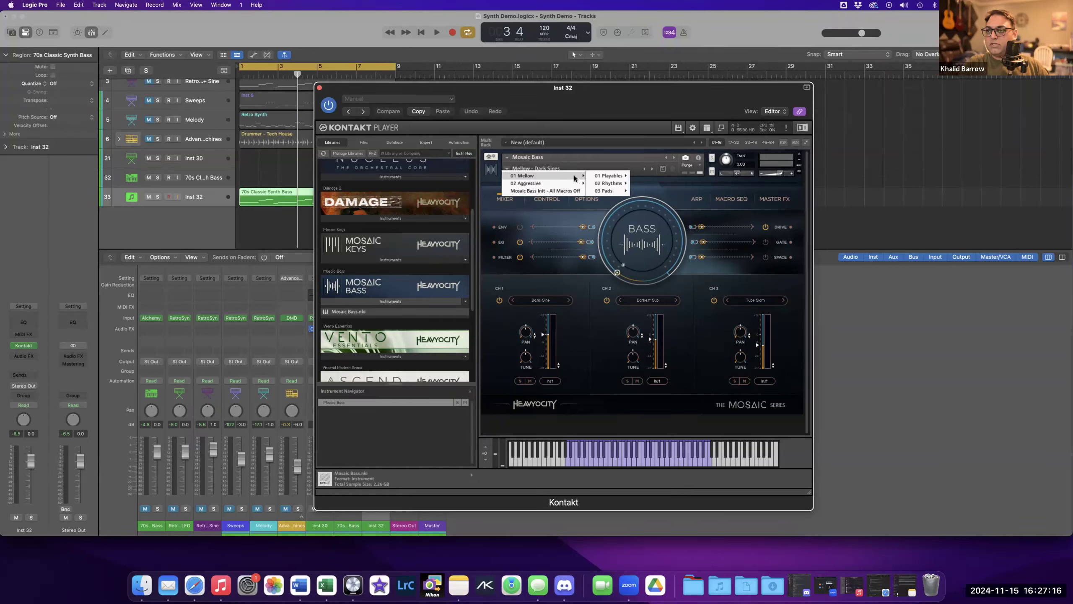
mouse_move(601, 177)
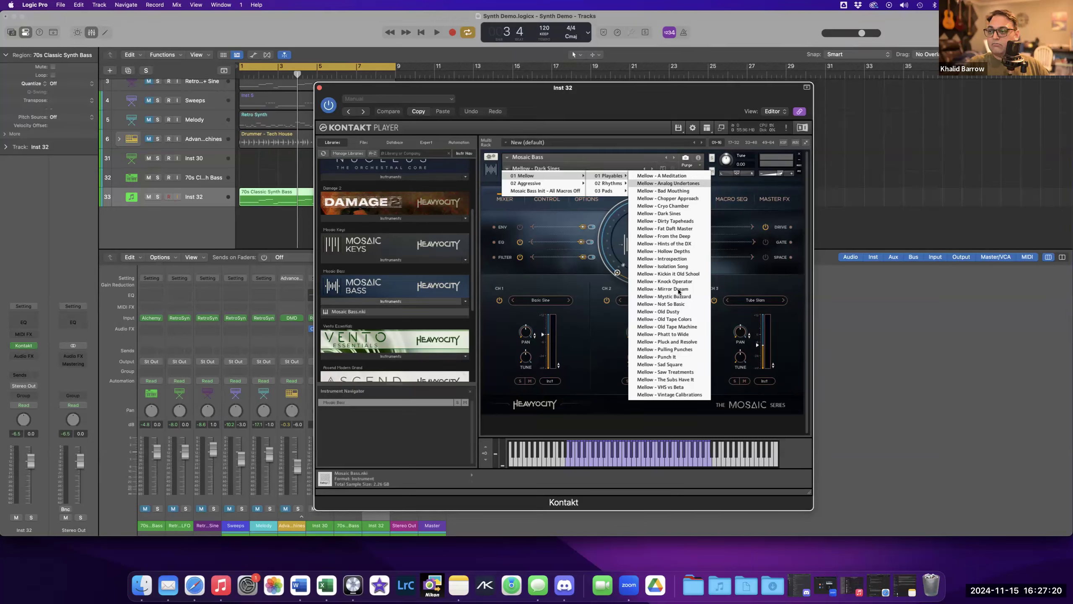
left_click(670, 358)
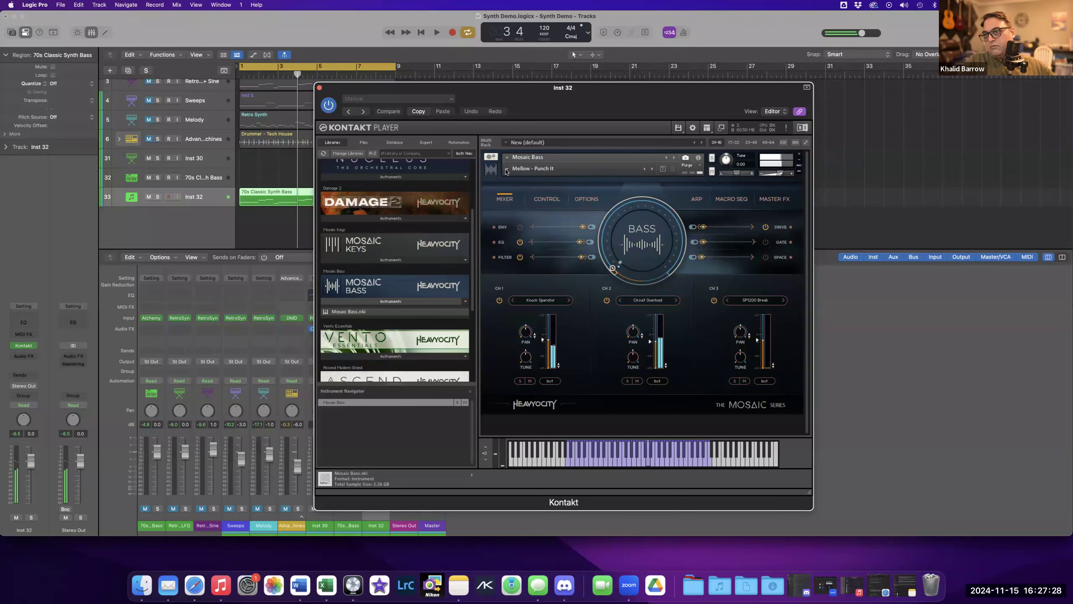
Load the Mellow - Heating Collage (RHY) snapshot, then solo and unsolo channel 1.
left_click(520, 168)
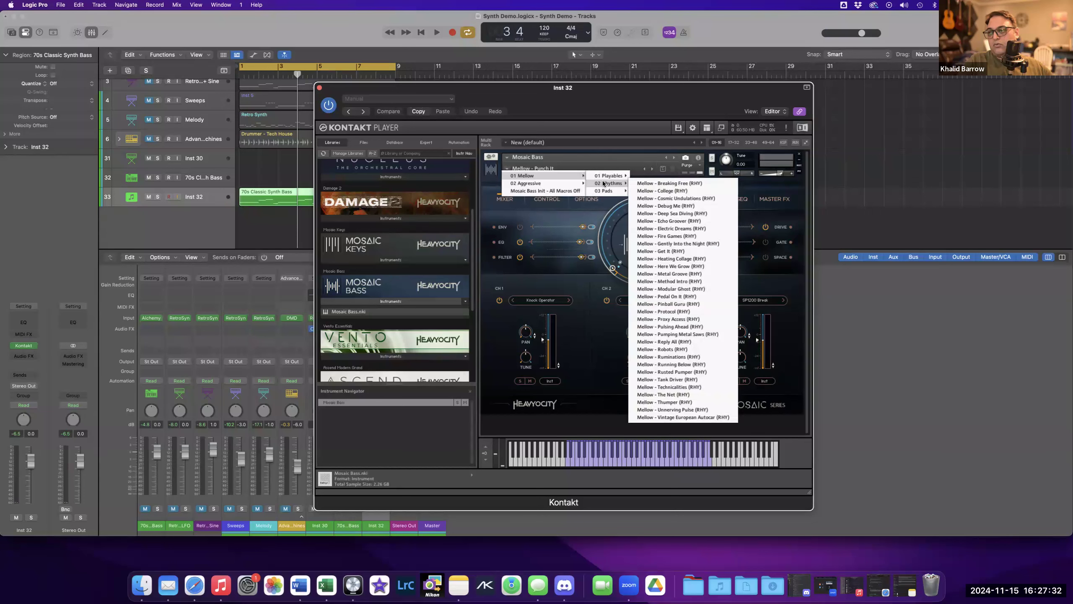
left_click(669, 259)
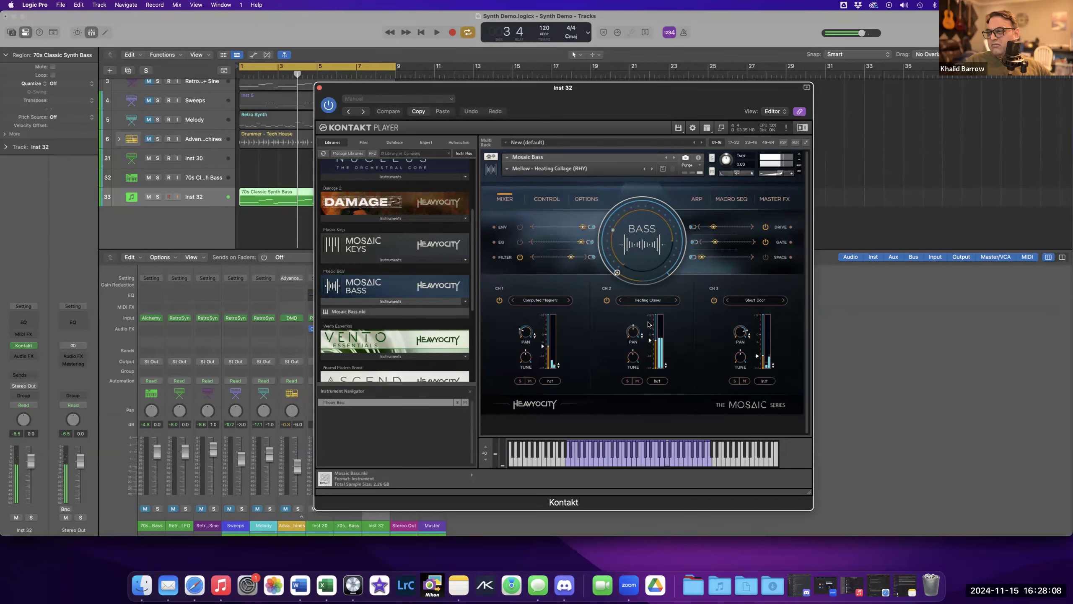
left_click(530, 381)
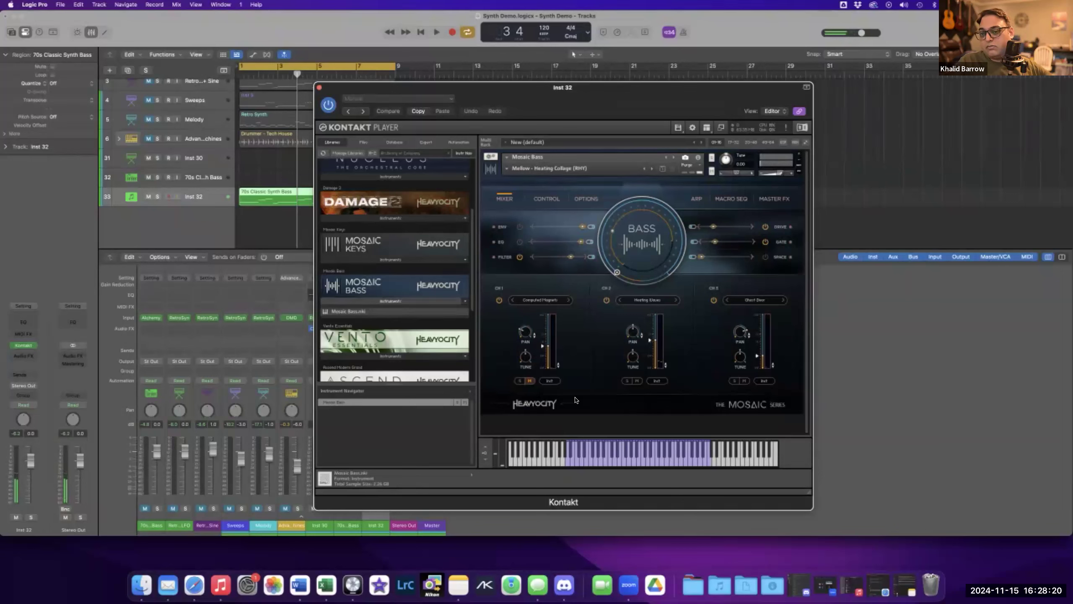
left_click(533, 382)
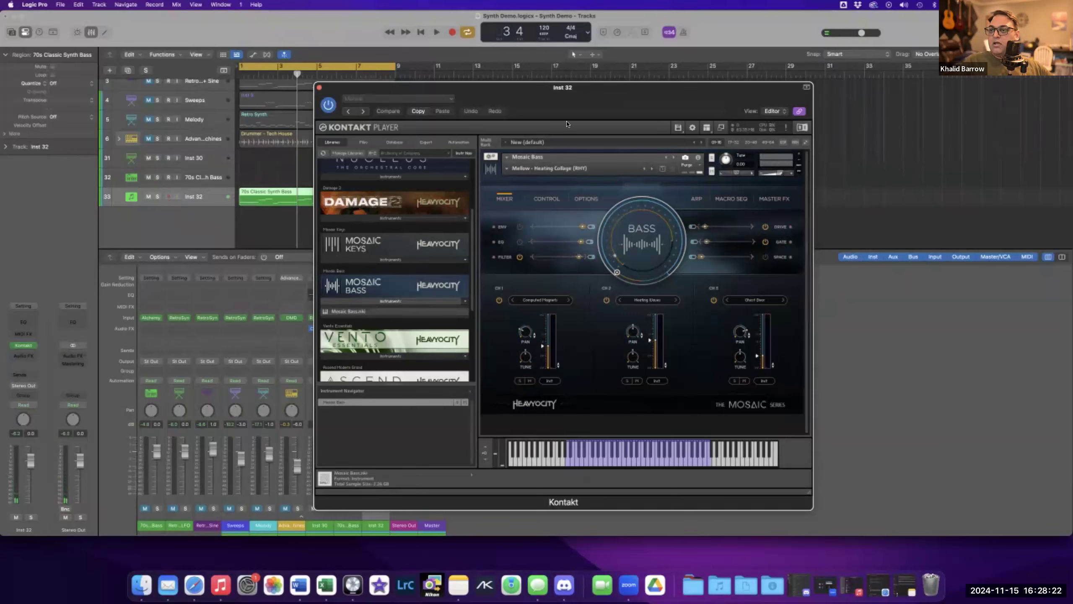
Load the Aggressive - Circuit Running (PAD) snapshot from the Aggressive Pads category.
left_click(507, 171)
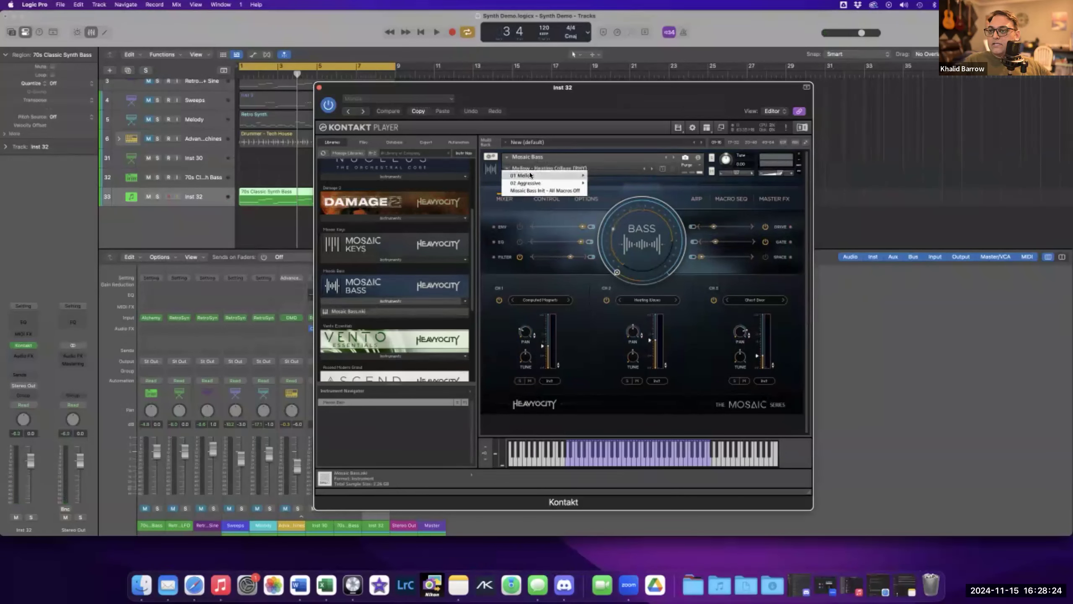
mouse_move(528, 175)
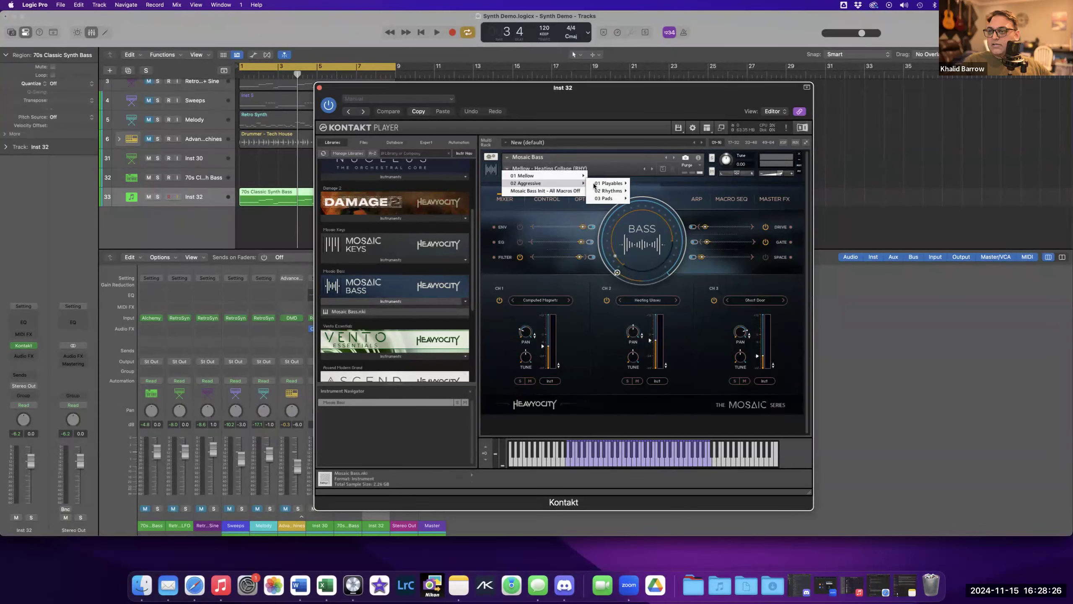
mouse_move(602, 198)
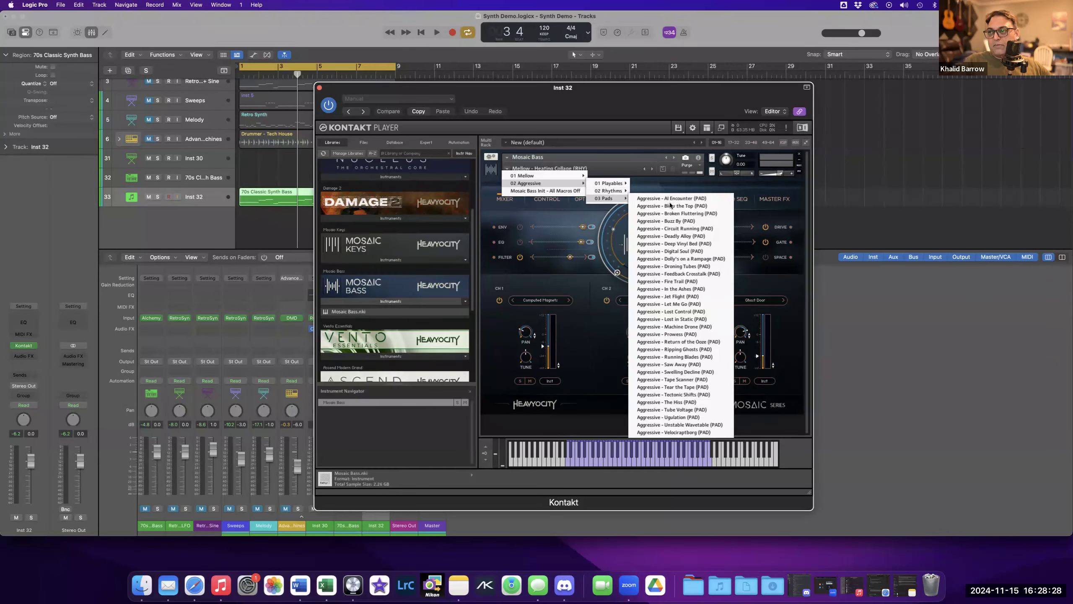
left_click(680, 229)
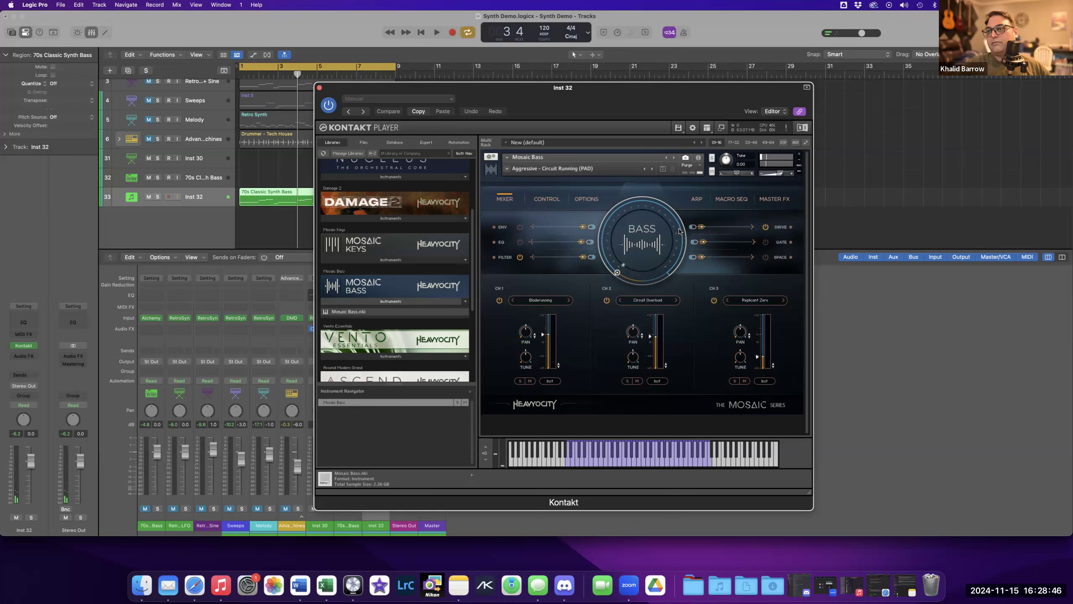
Close the Kontakt instrument window on Inst 32.
left_click(507, 169)
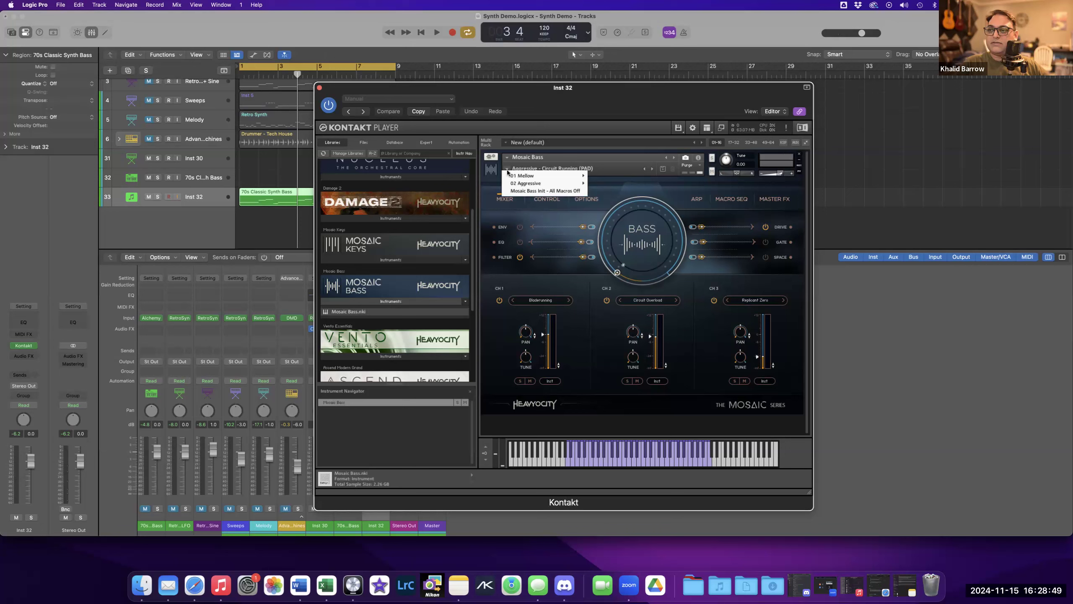
left_click(527, 127)
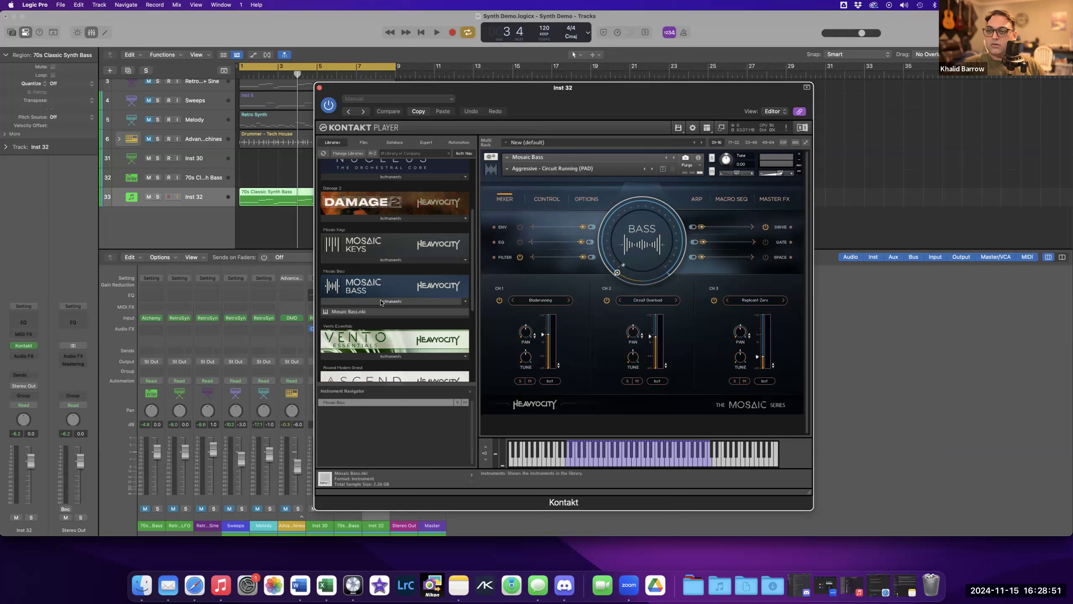
left_click(320, 88)
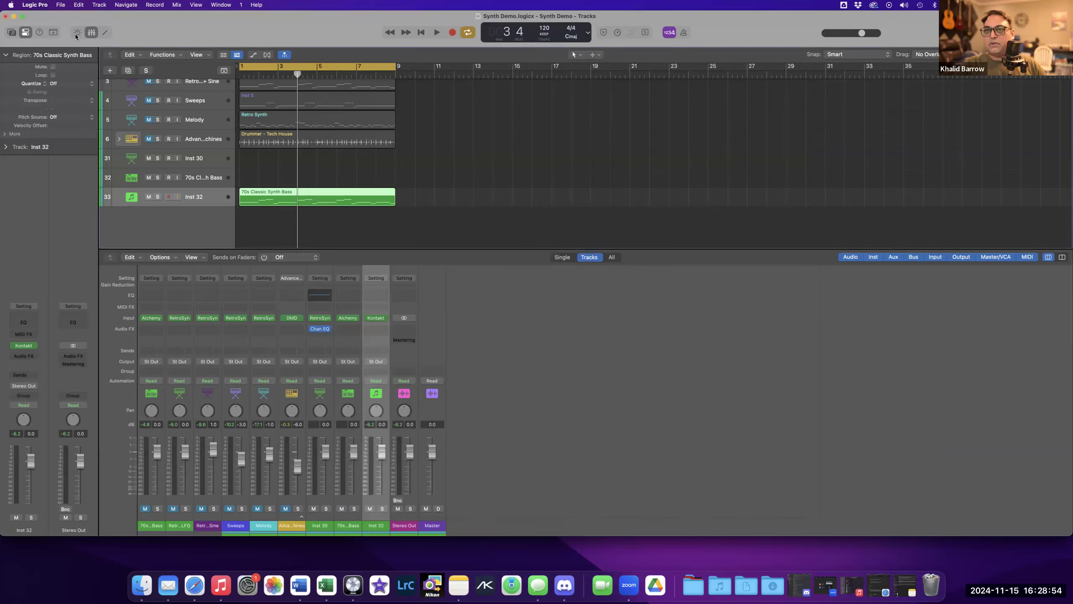
Save the Synth Demo project.
left_click(61, 5)
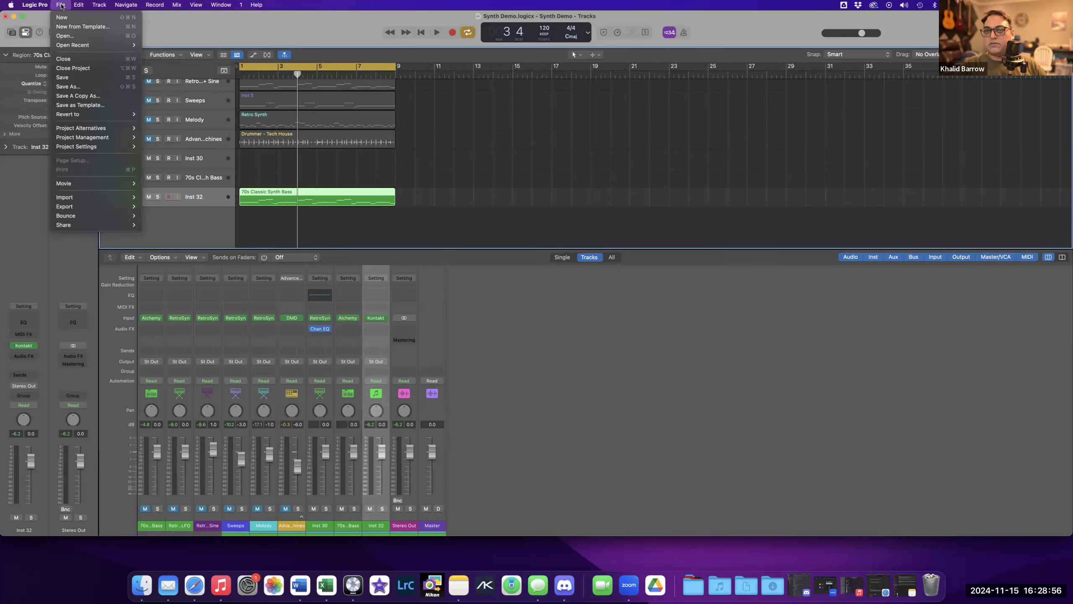
mouse_move(79, 5)
left_click(197, 39)
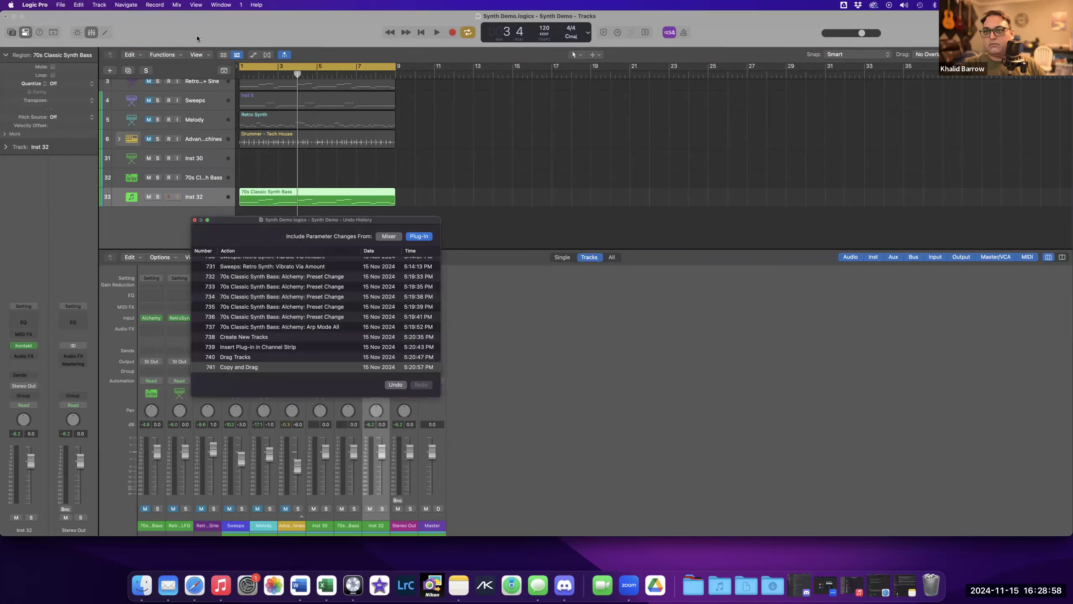
left_click(194, 220)
key("super+s")
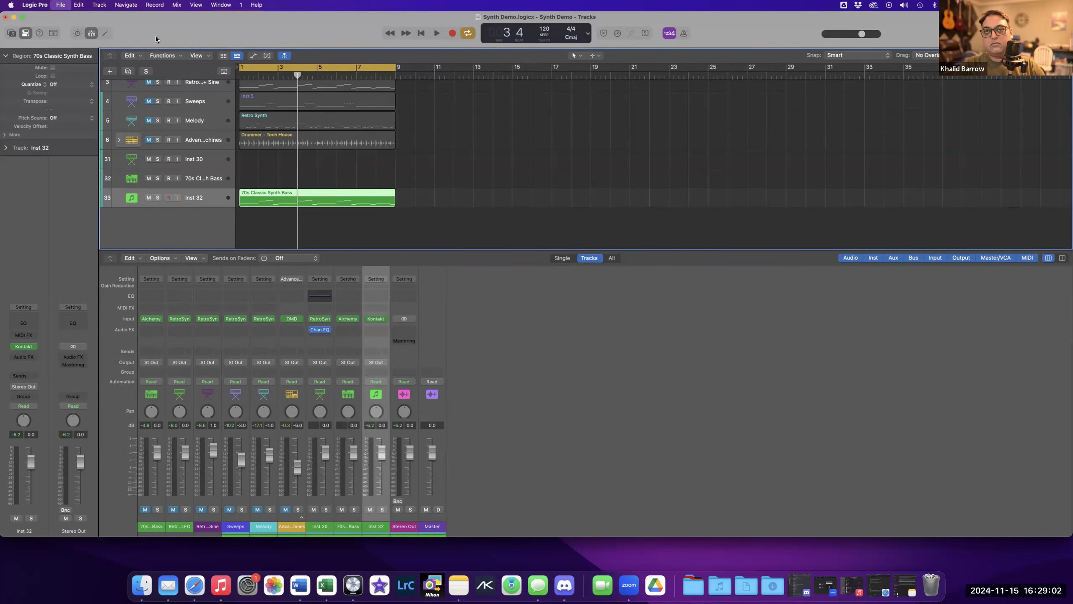
Open the recent project Protocol.logicx, closing the current project, and move the playhead to bar 1.
left_click(60, 5)
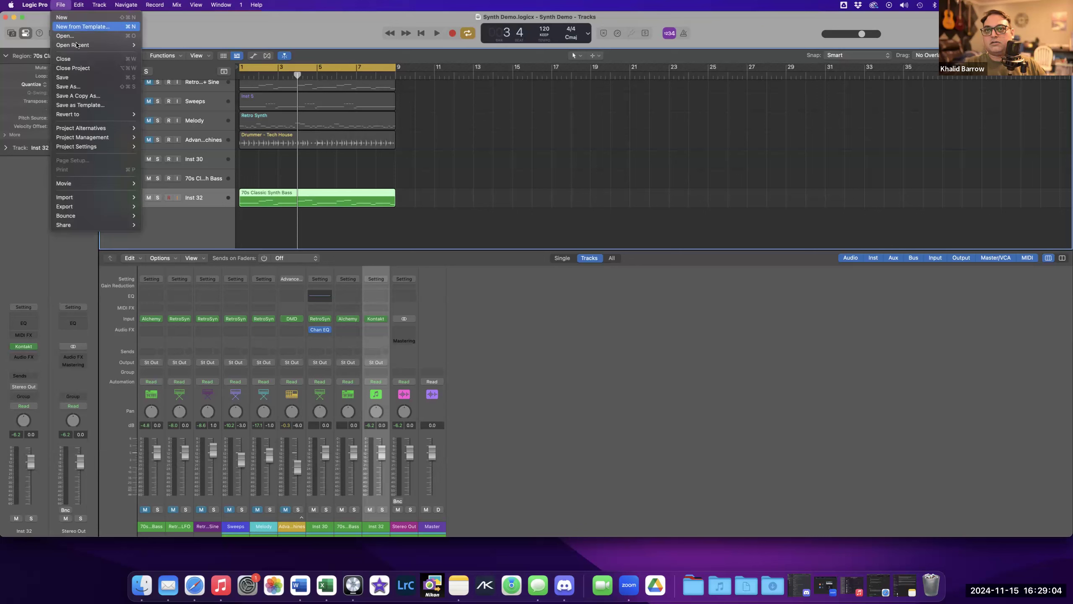
mouse_move(114, 46)
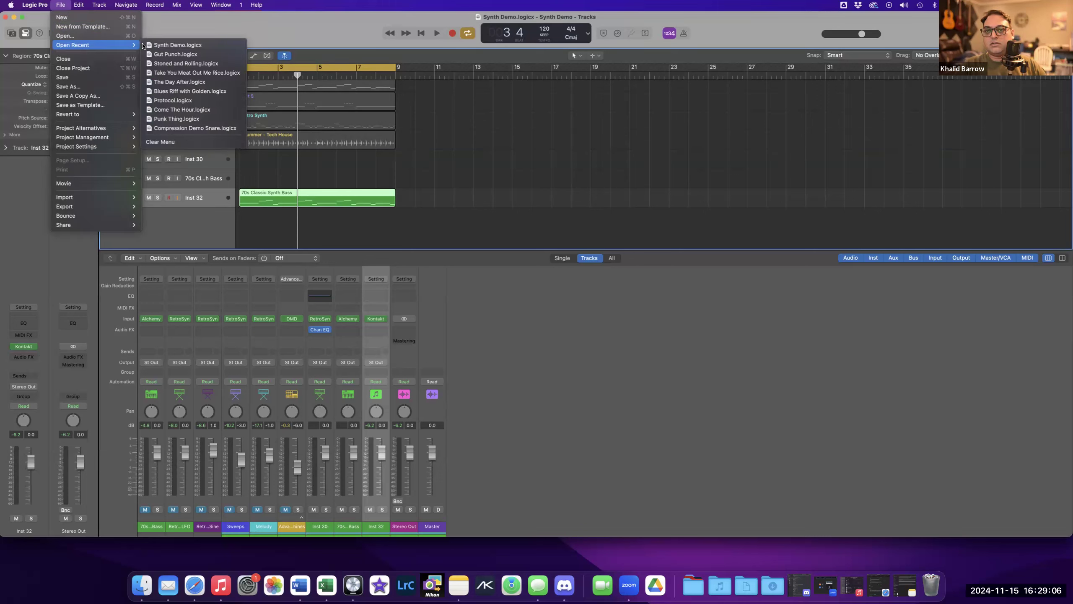
left_click(174, 100)
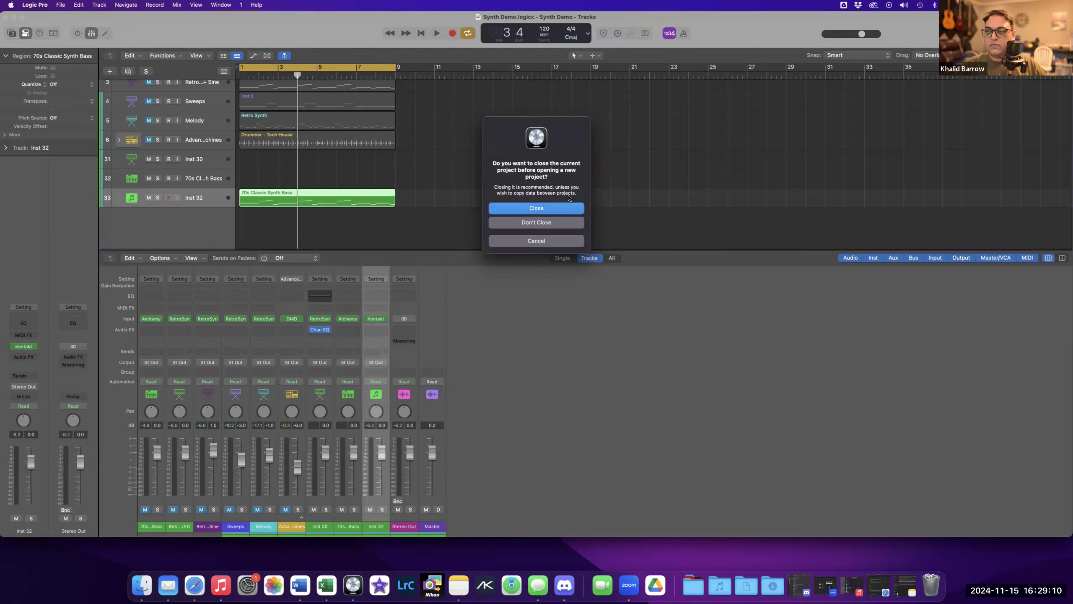
key("Return")
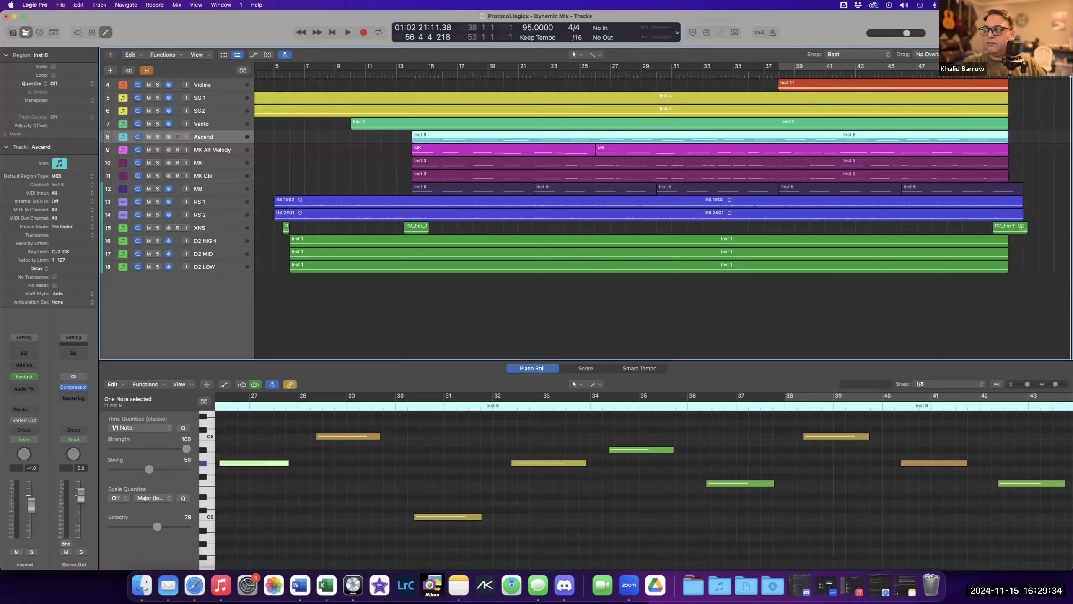
scroll(540, 108, "left", 2)
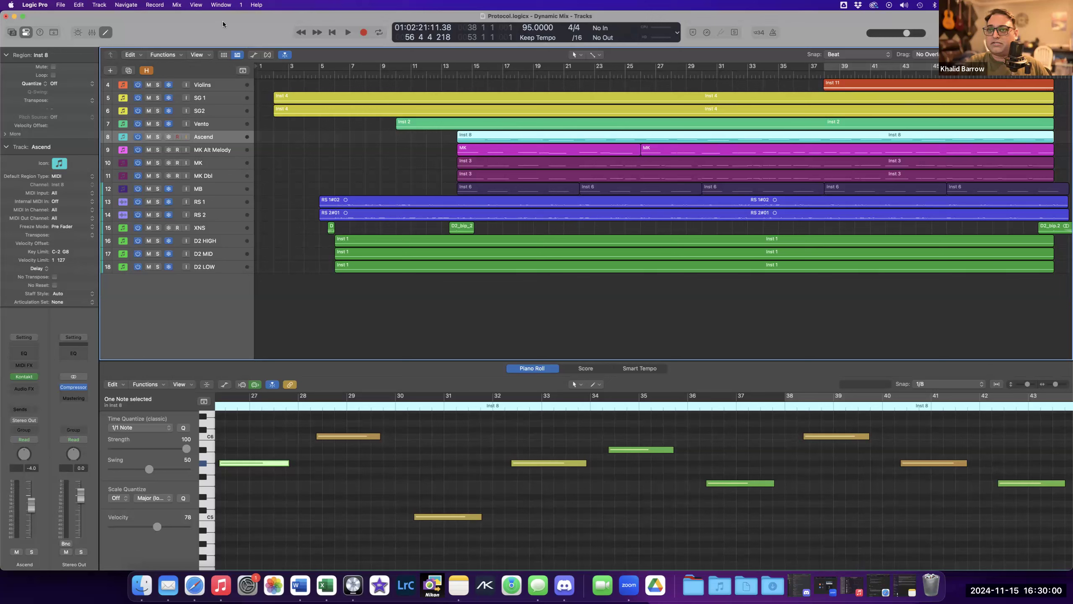
left_click(268, 74)
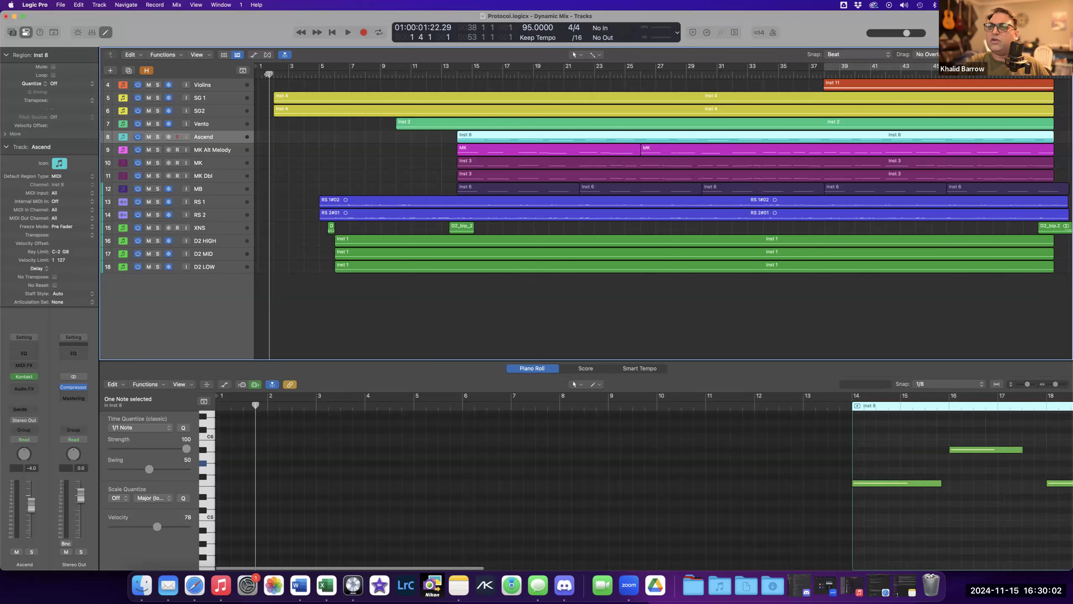
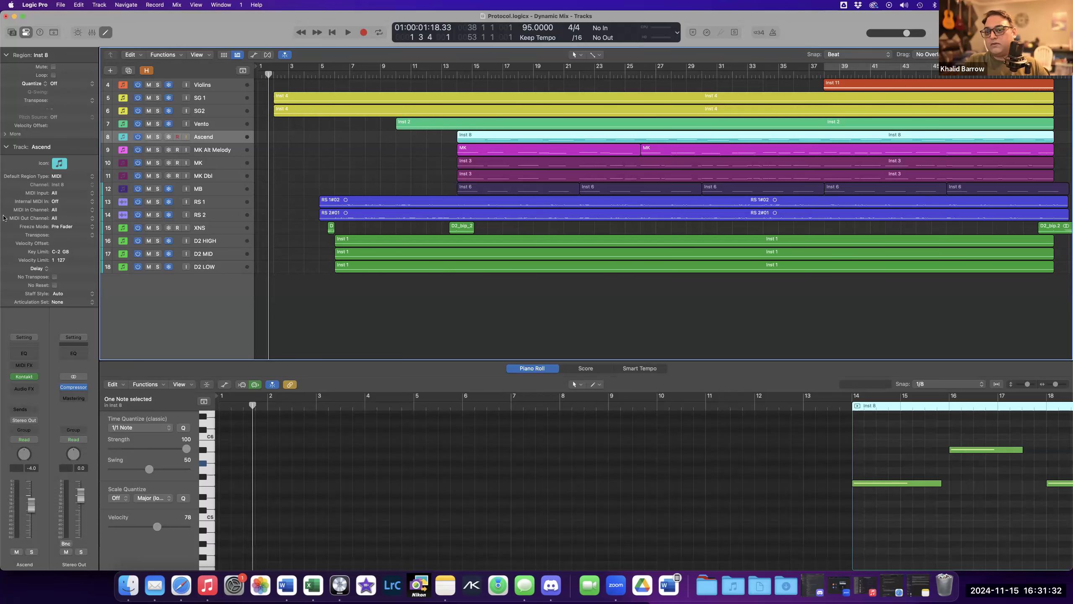
Play back the Protocol song from the start with the mixer shown, then stop playback.
key("space")
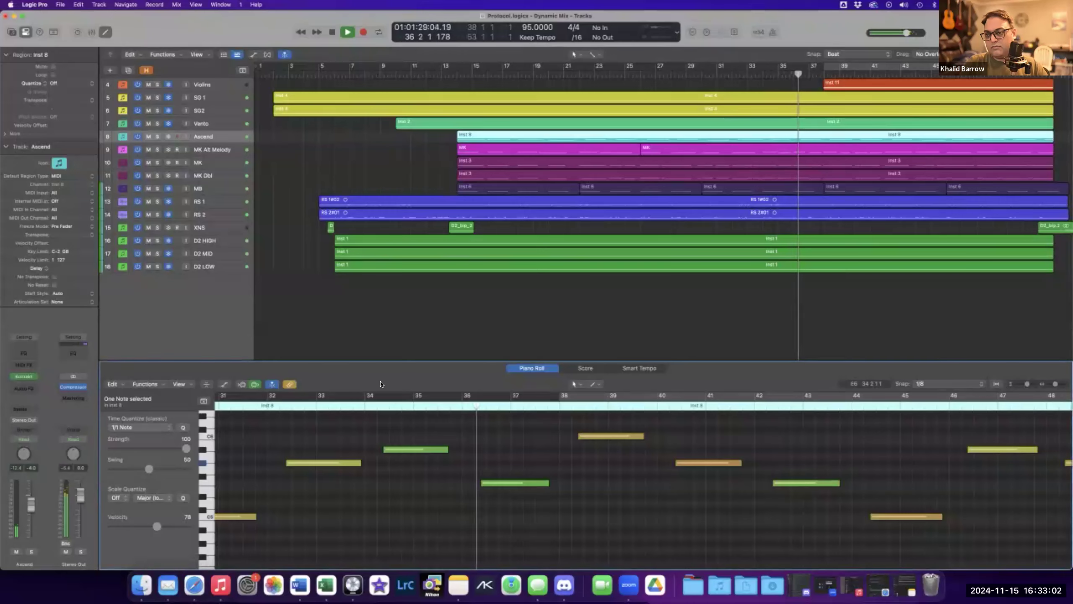
key("x")
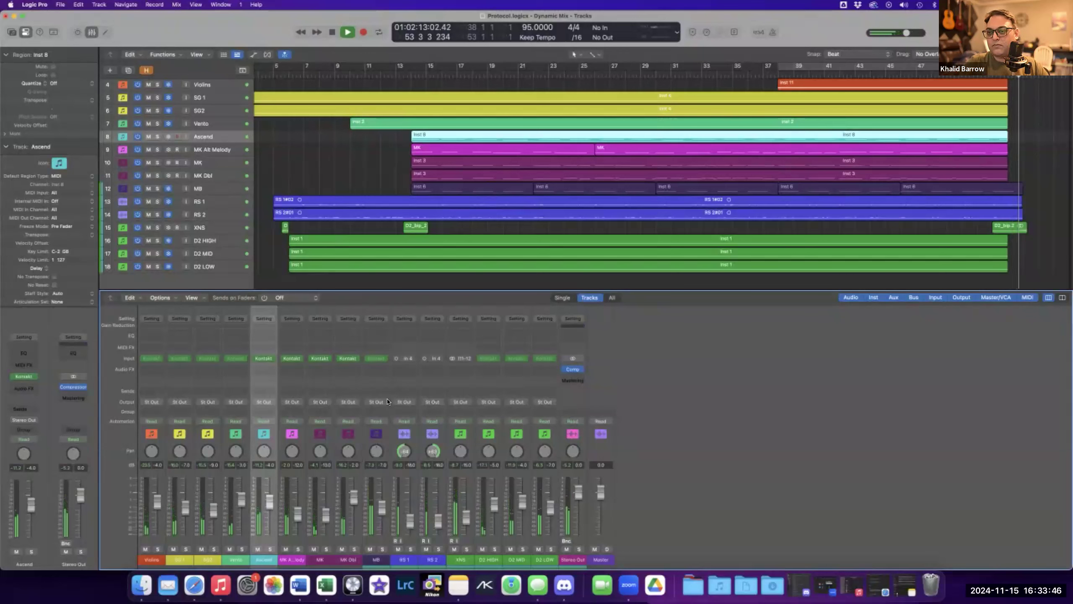
key("space")
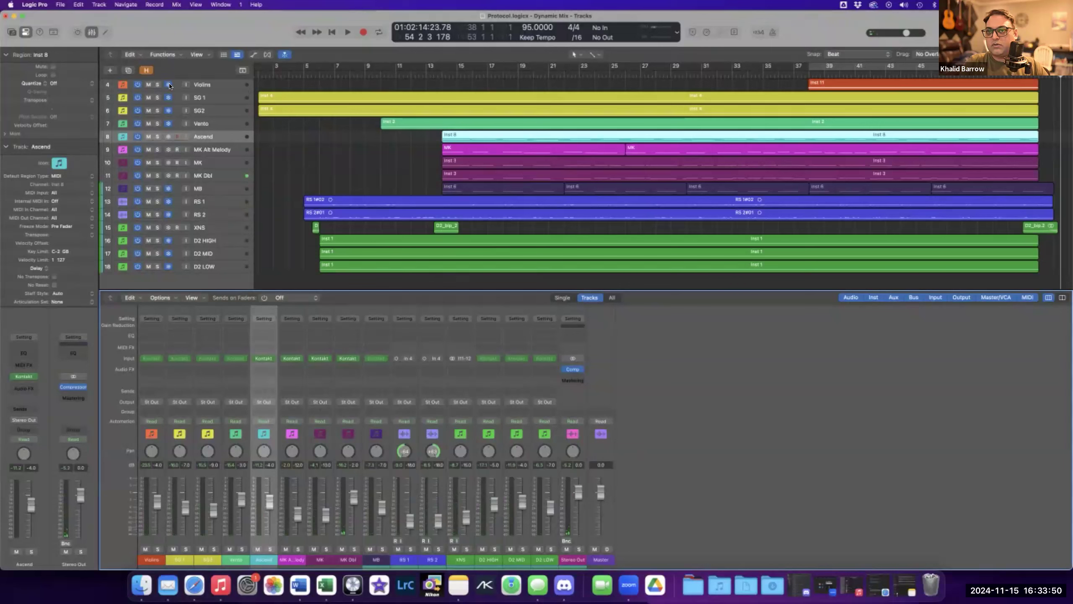
Solo only the RS 1 track and play it back from around bar 5.
left_click_drag(170, 173, 169, 266)
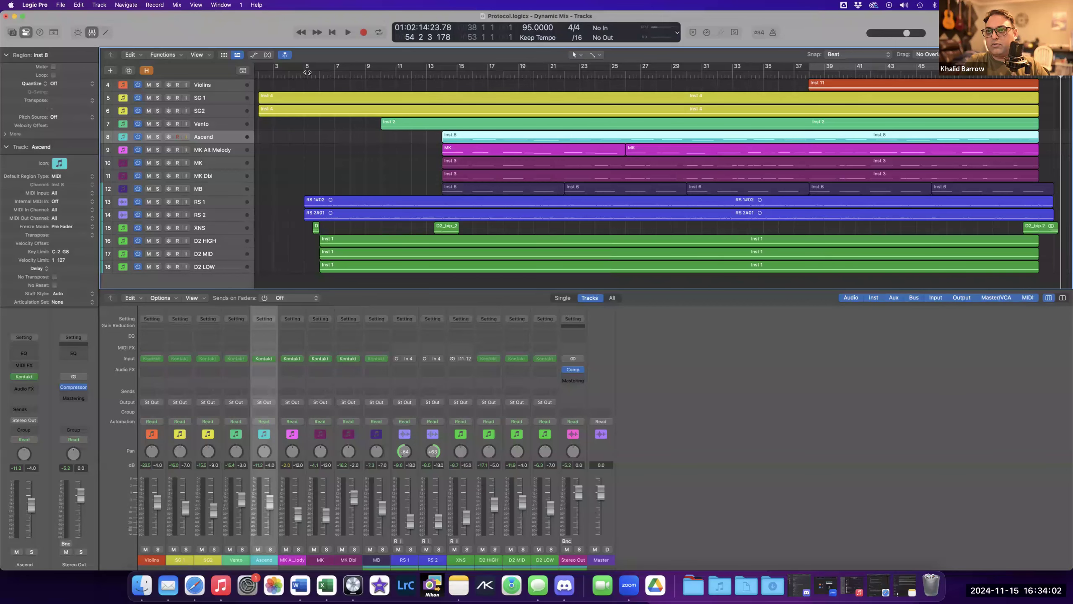
left_click(213, 188)
scroll(214, 189, "left", 1)
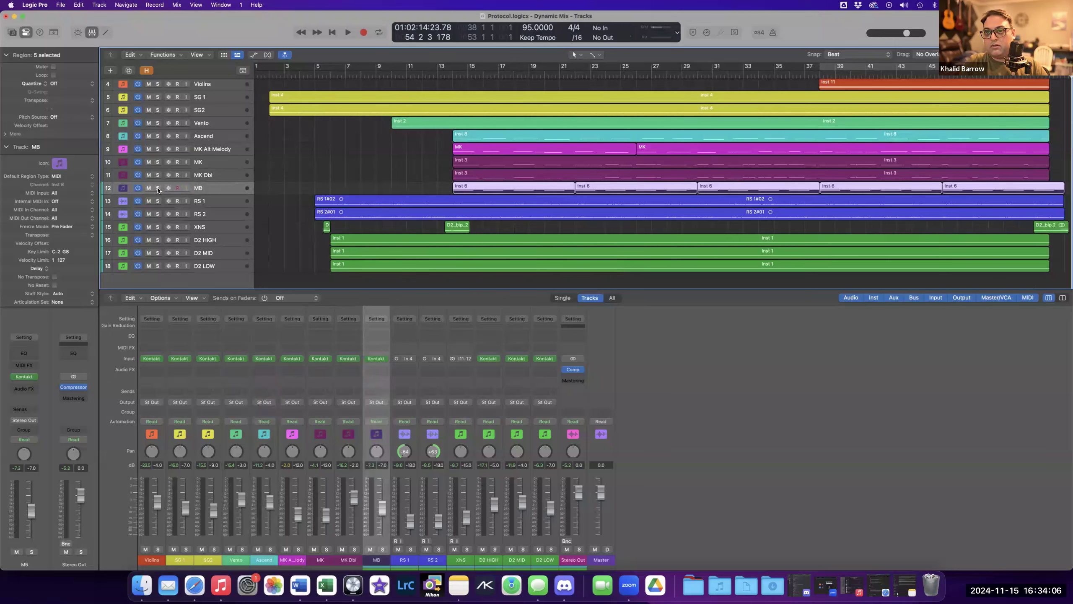
key("s")
left_click(157, 201)
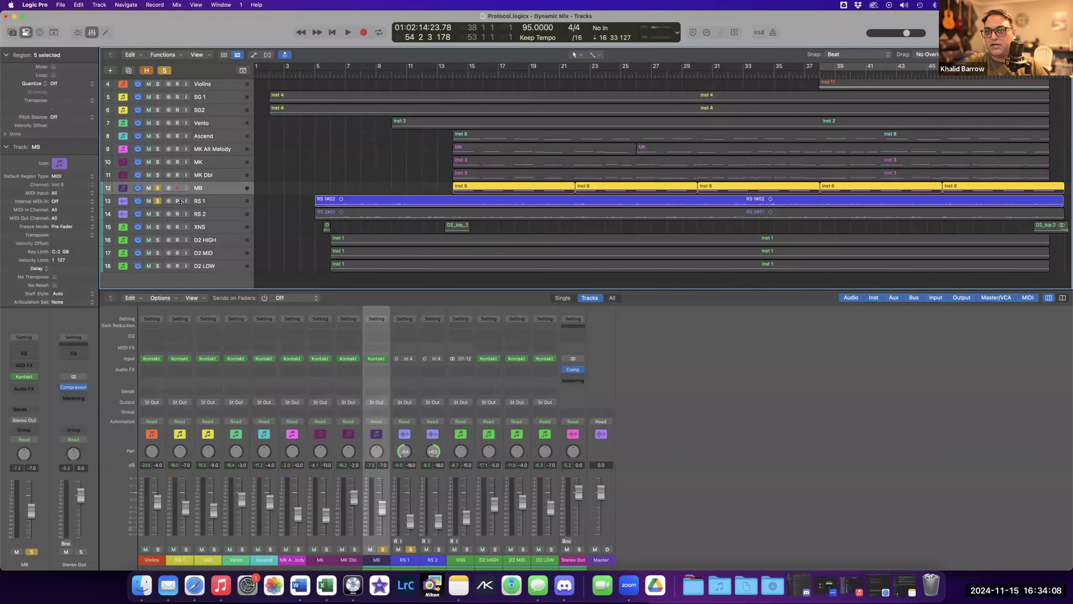
left_click(157, 201)
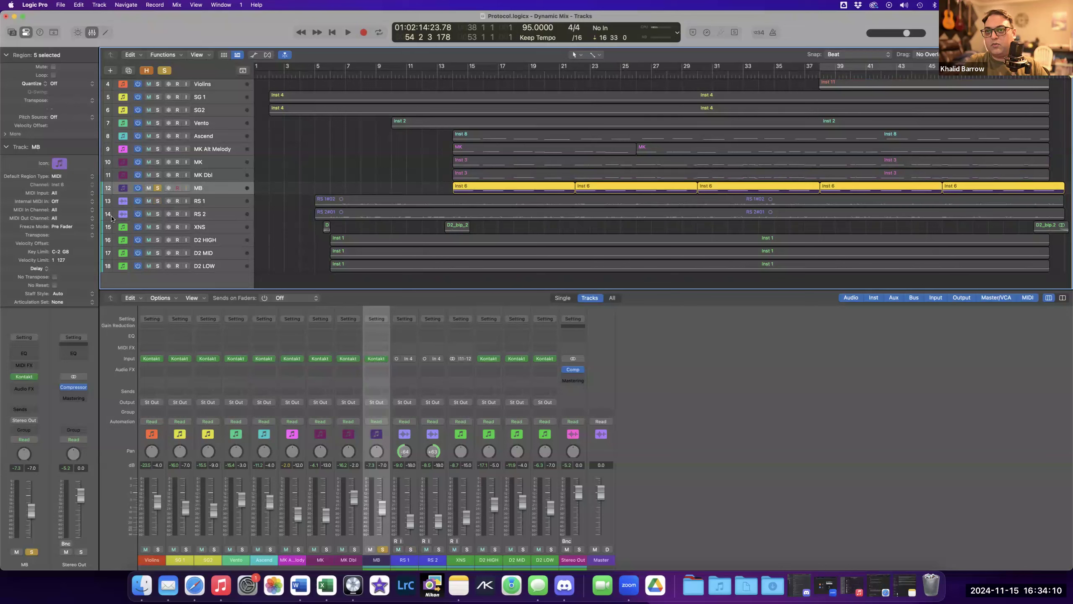
left_click(157, 189)
left_click(157, 201)
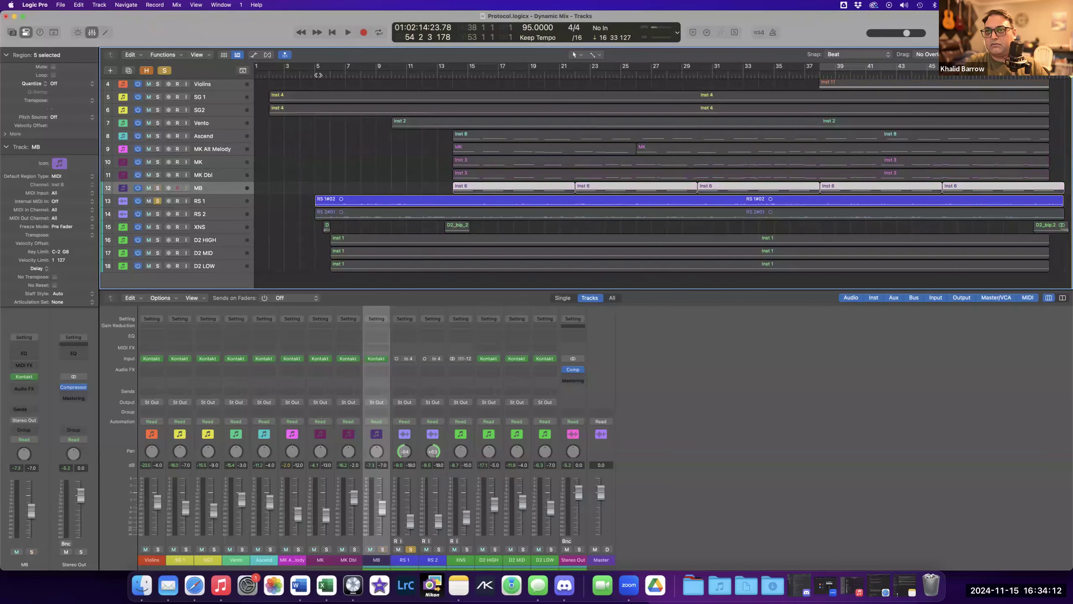
left_click(321, 78)
key("space")
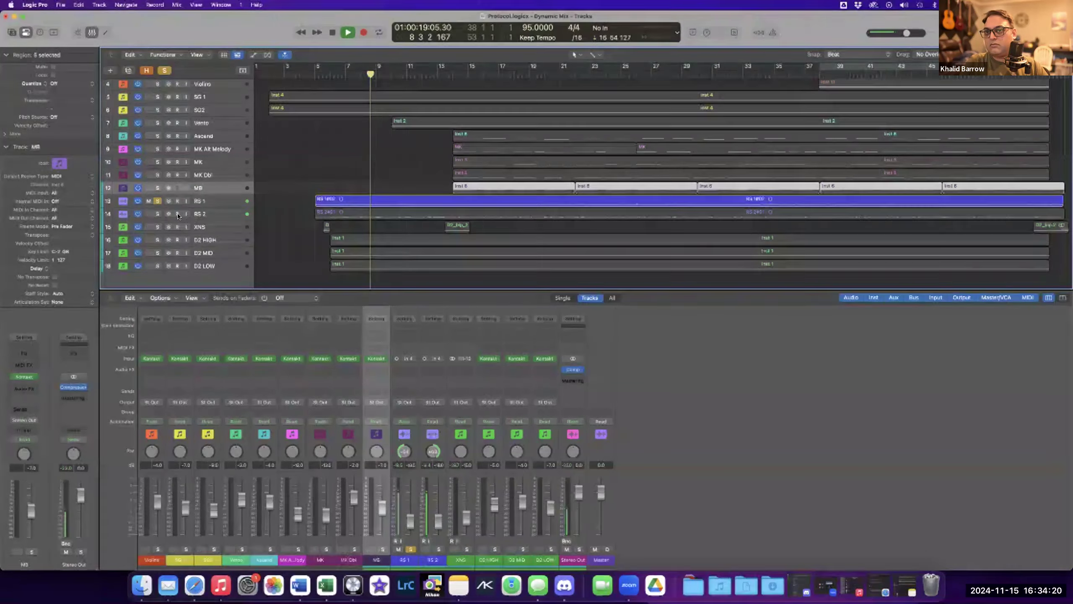
Add the RS 2 track to the solo and raise the master output volume while listening, then stop.
left_click(158, 214)
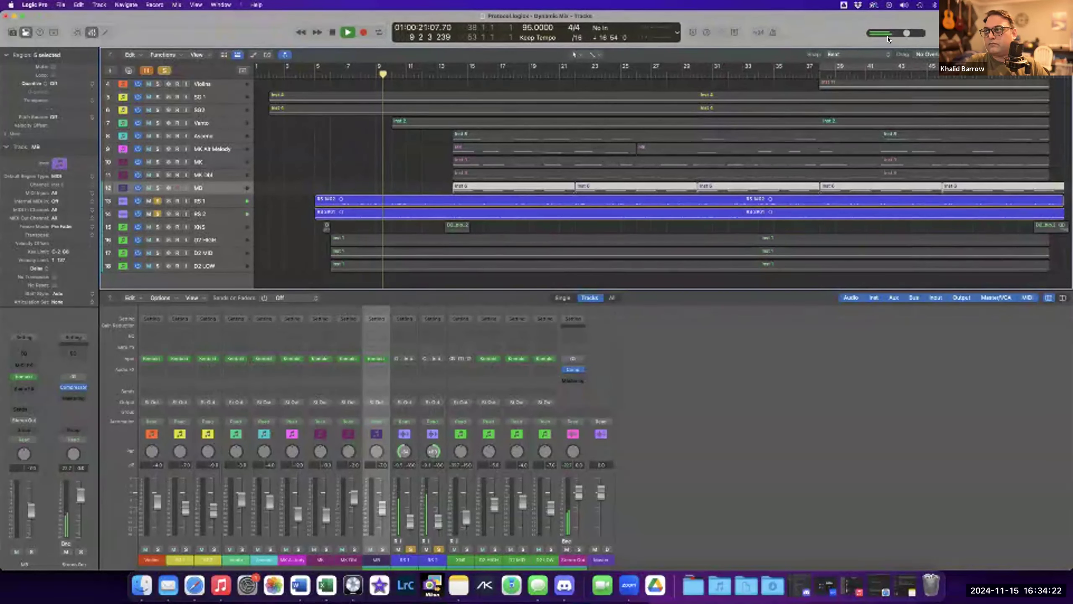
left_click_drag(909, 34, 939, 33)
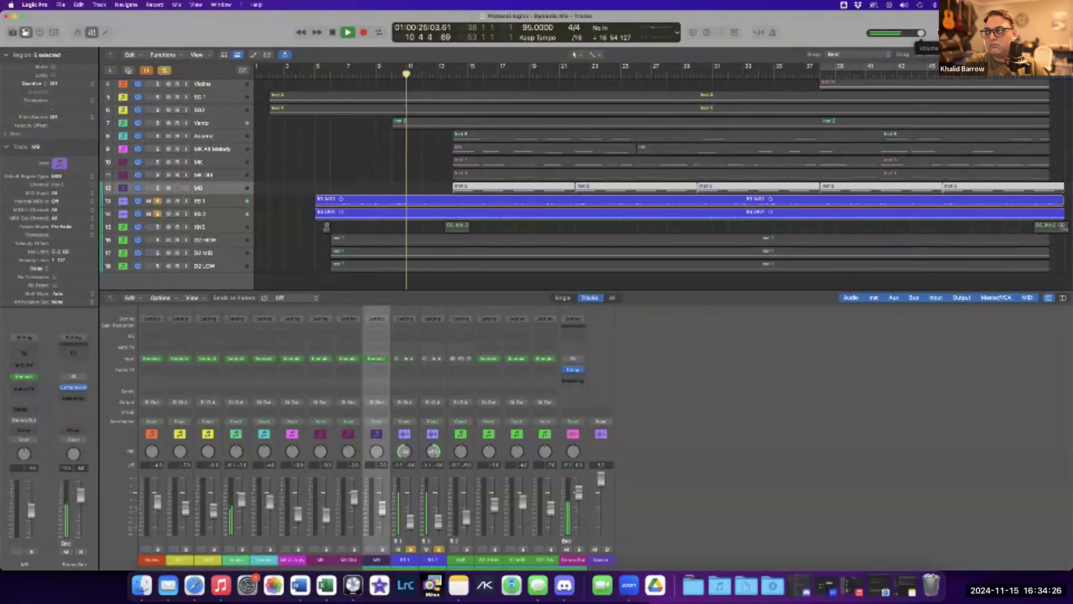
key("space")
Clear the RS 1 and RS 2 solos and solo the MB track instead.
left_click(157, 201)
left_click(157, 214)
left_click(211, 201)
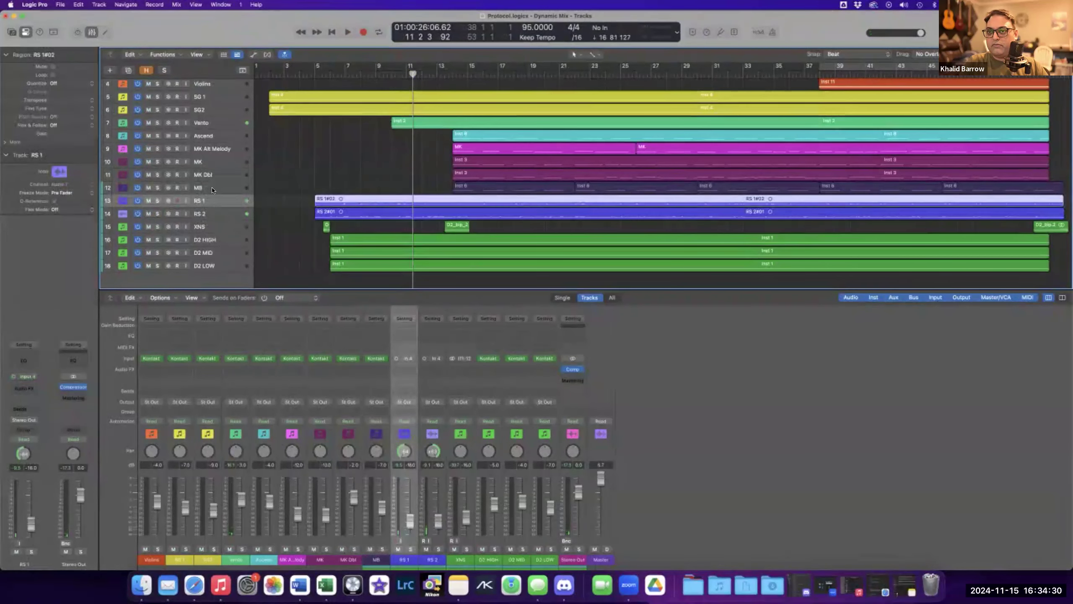
left_click(203, 189)
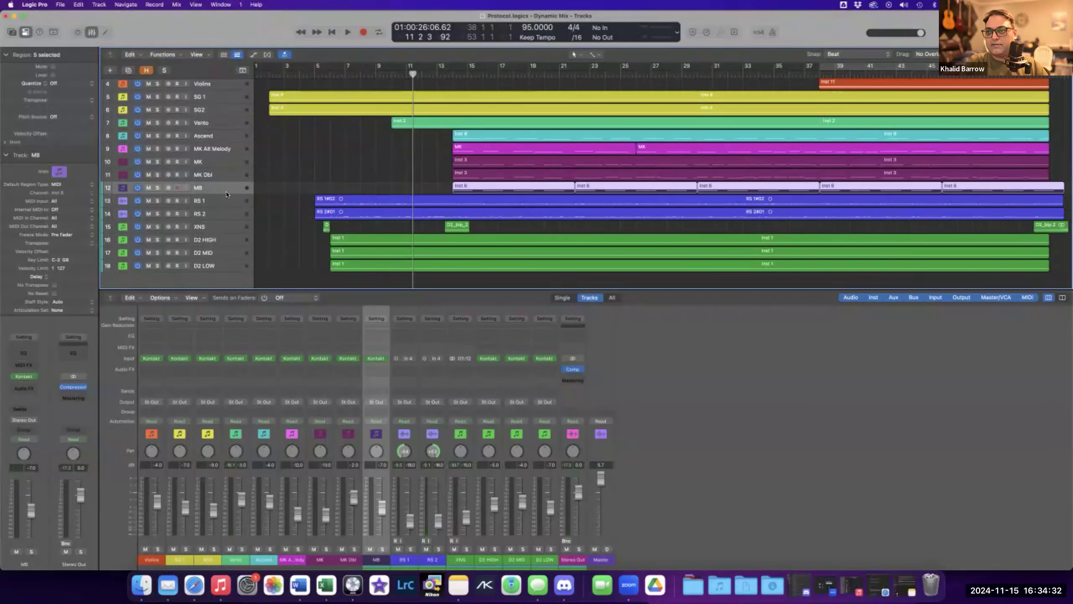
left_click(158, 189)
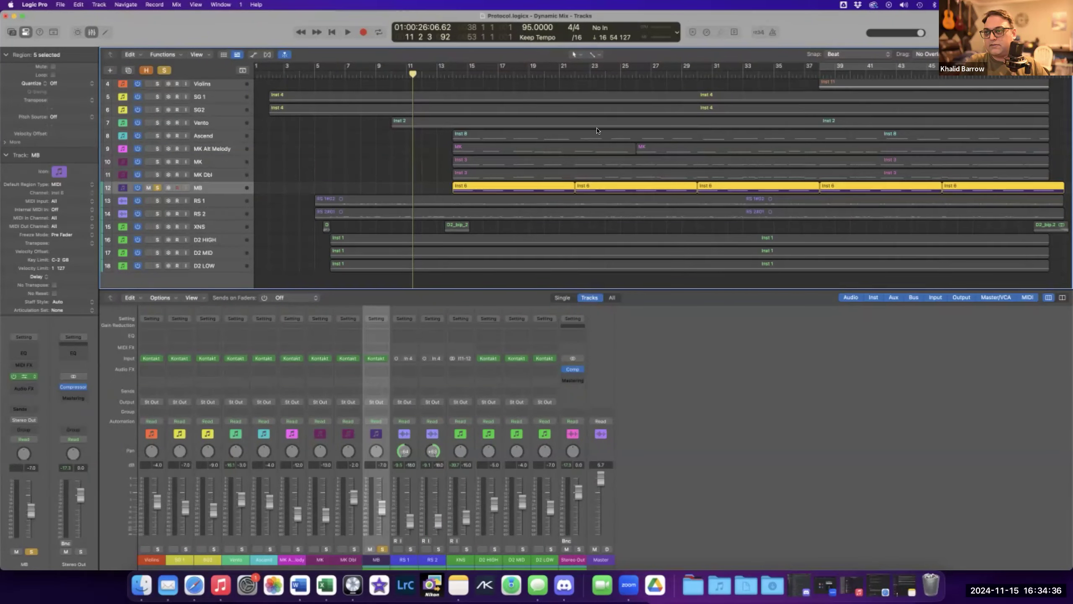
Open the MB track's Kontakt Mosaic Bass window and play the soloed bass from around bar 13.
left_click_drag(600, 121, 569, 220)
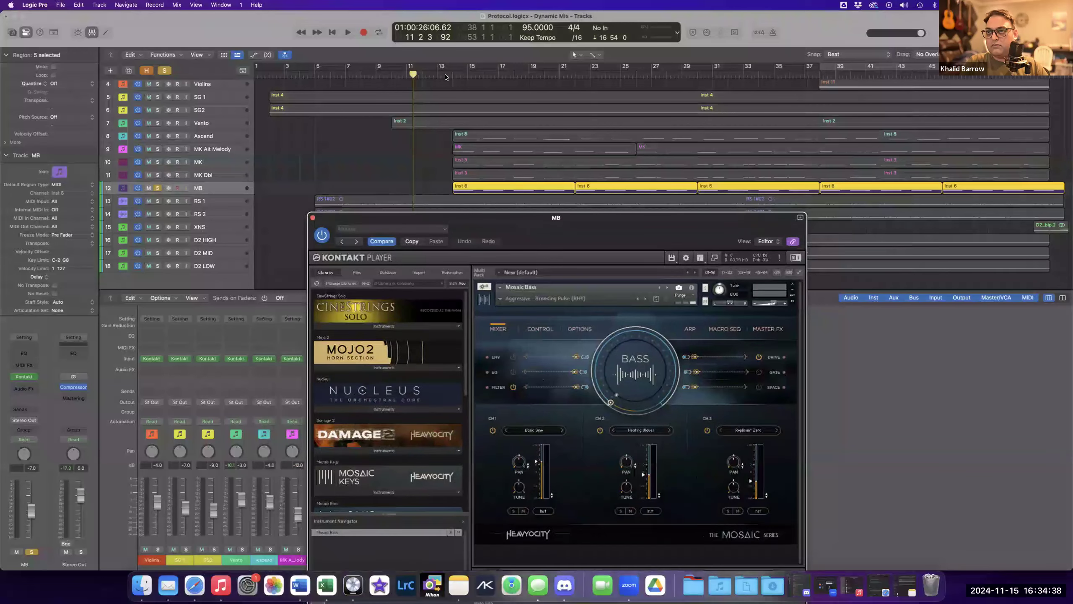
left_click(442, 76)
key("space")
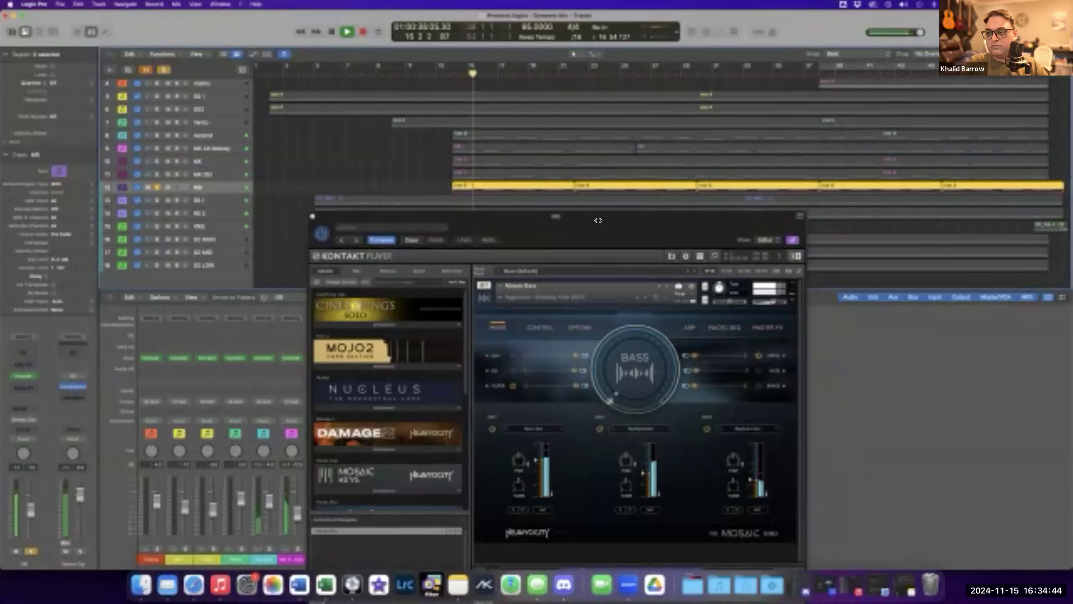
left_click_drag(640, 214, 683, 206)
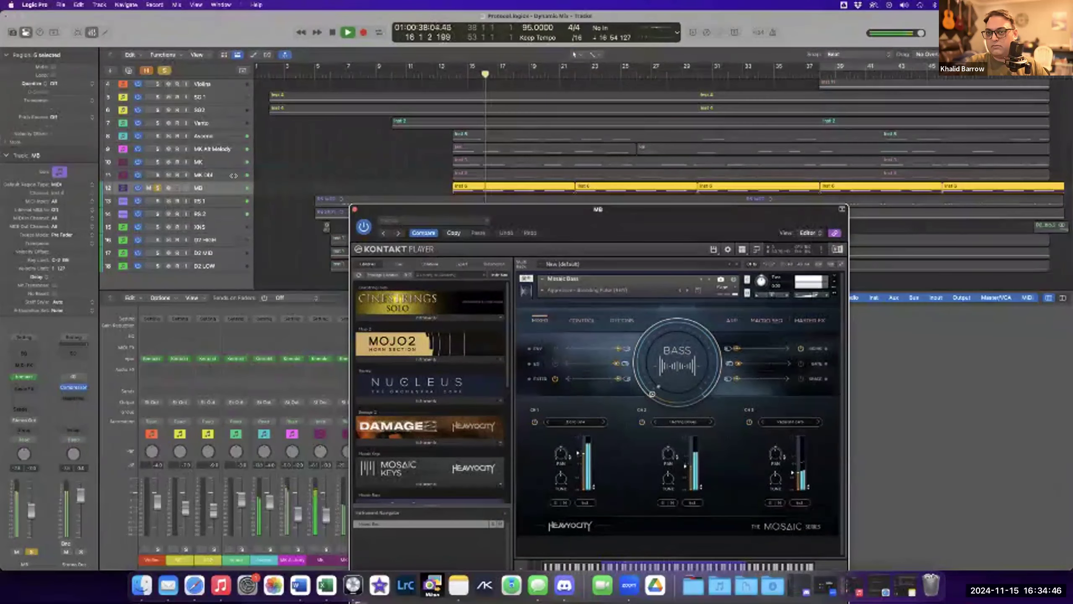
Replay the soloed MB bass part from around bar 13 and stop playback.
left_click_drag(158, 202, 156, 214)
key("space")
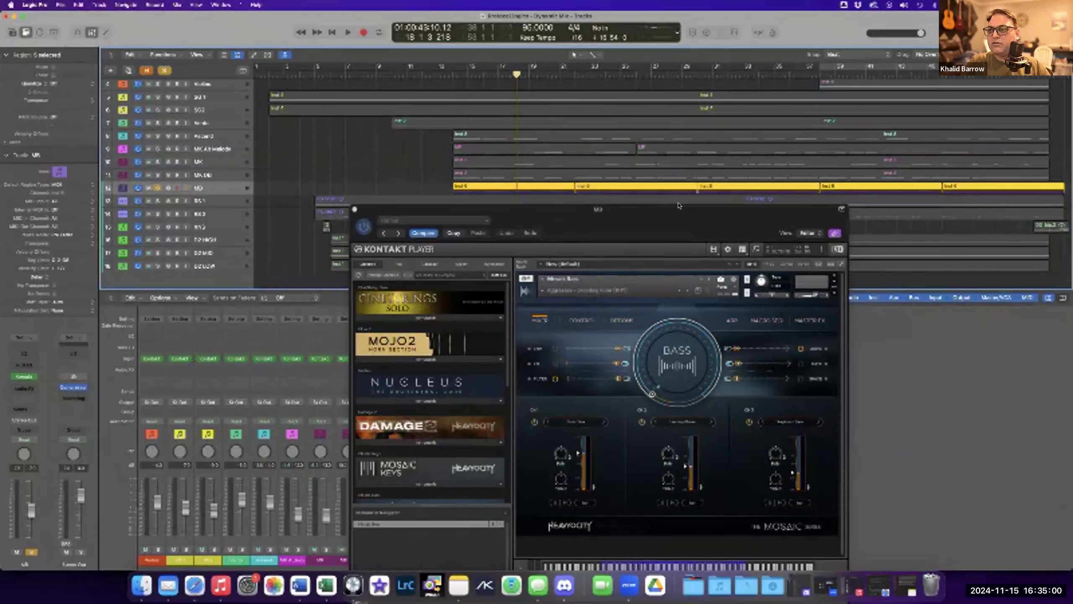
left_click_drag(678, 213, 681, 205)
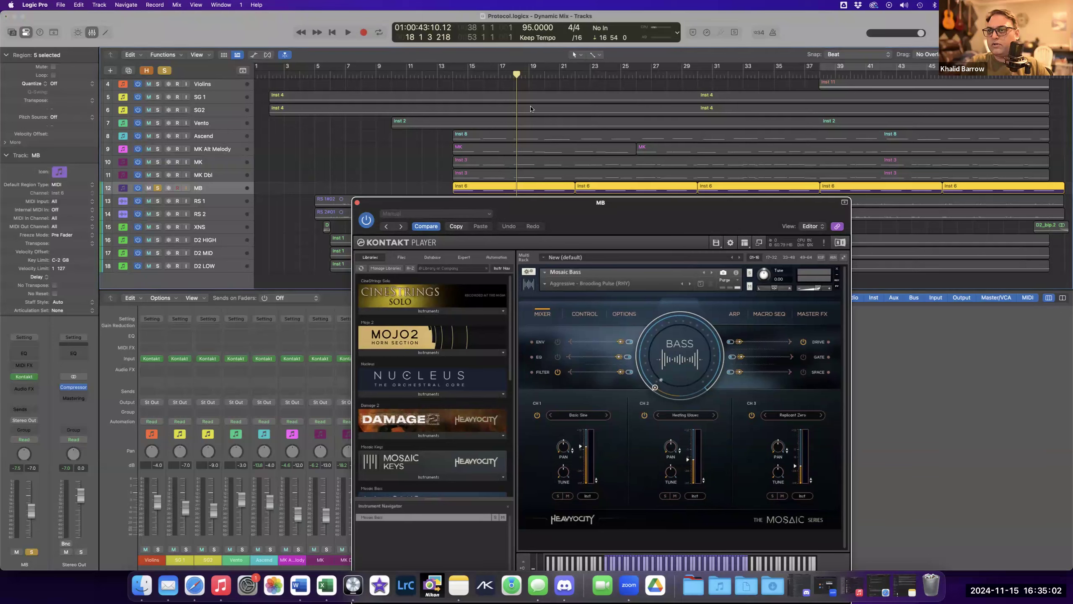
left_click(451, 80)
key("space")
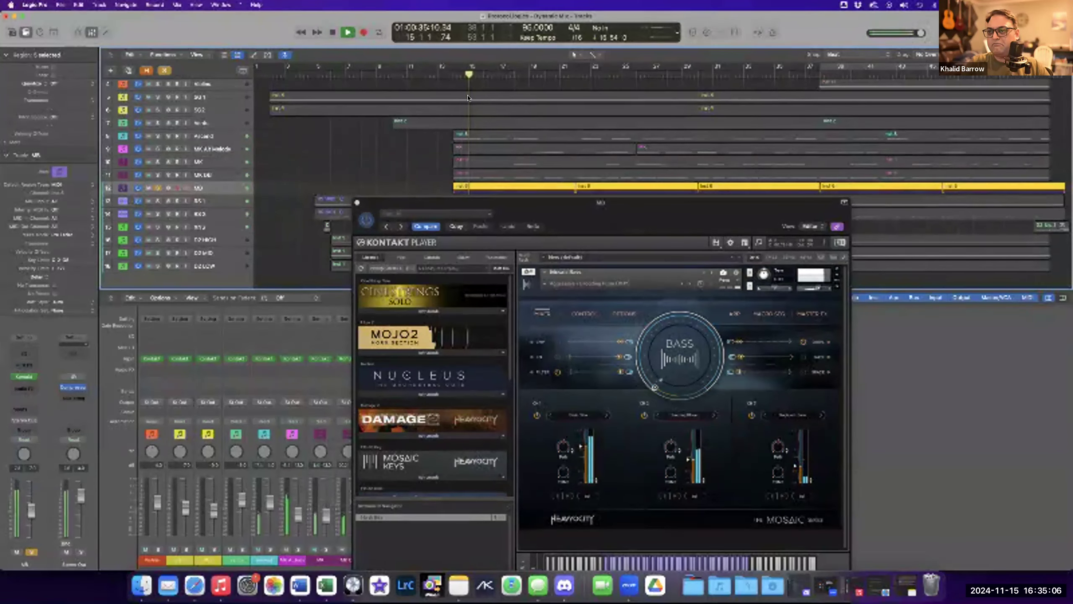
key("space")
Close the MB Kontakt window and unsolo the MB track.
left_click_drag(359, 205, 422, 210)
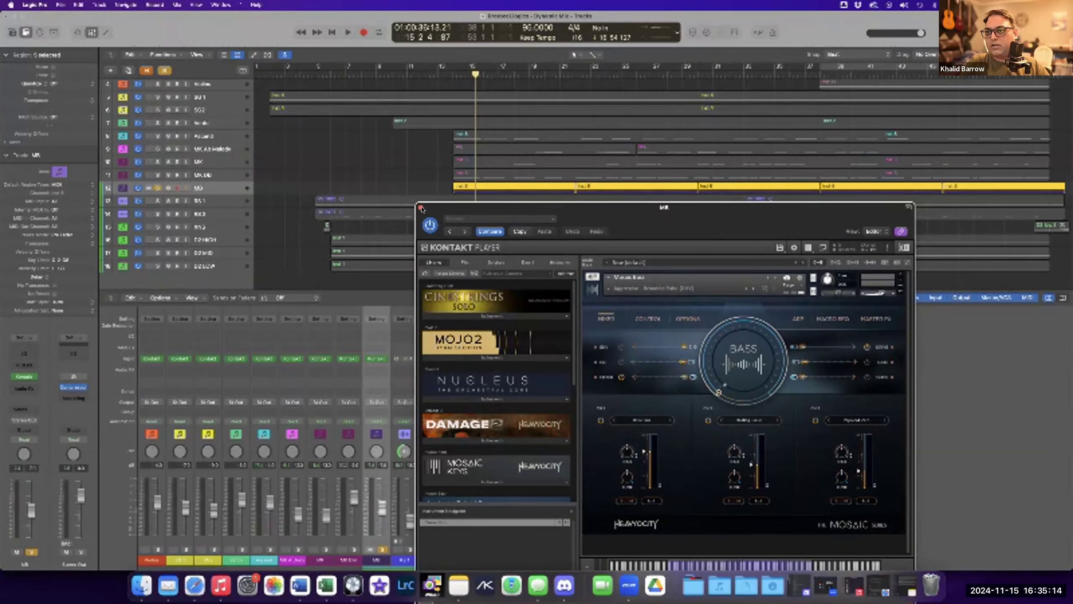
left_click(421, 208)
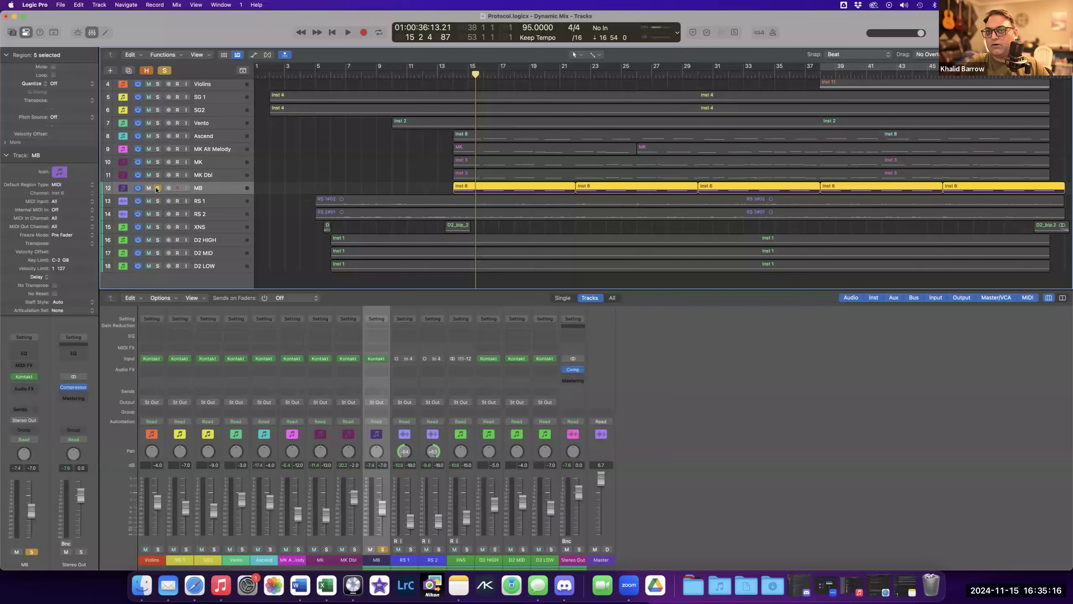
key("s")
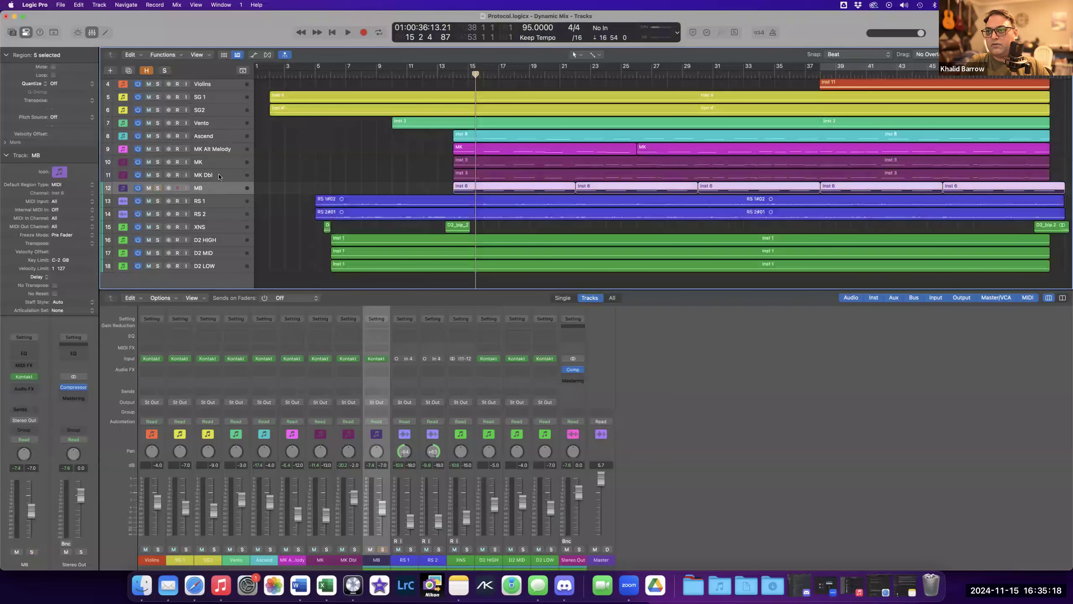
Select the MK Dbl track and briefly show, then hide, its Mosaic Keys instrument window.
key("Up")
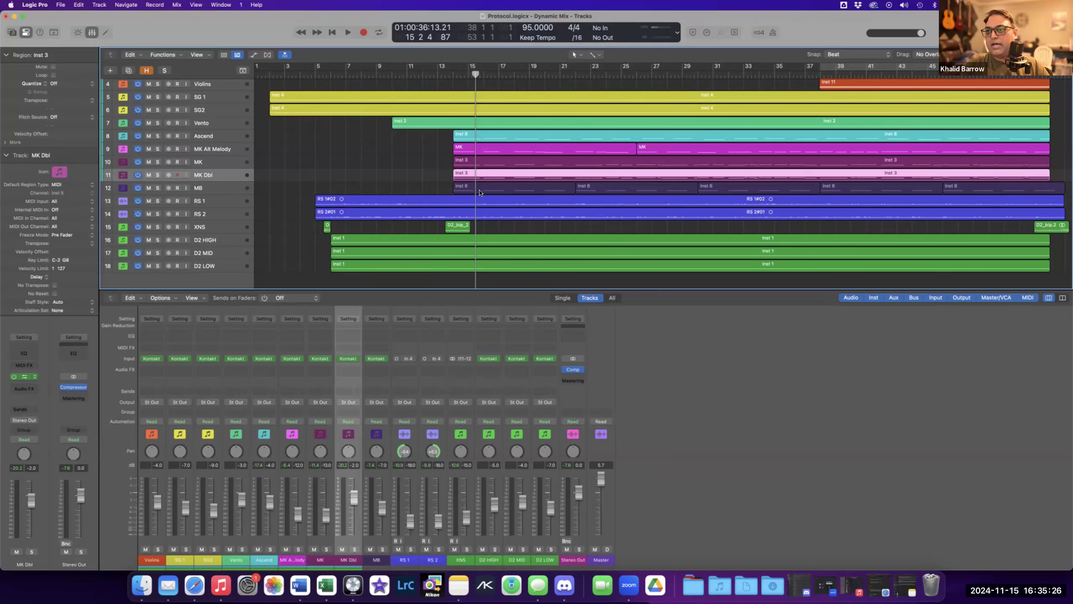
key("v")
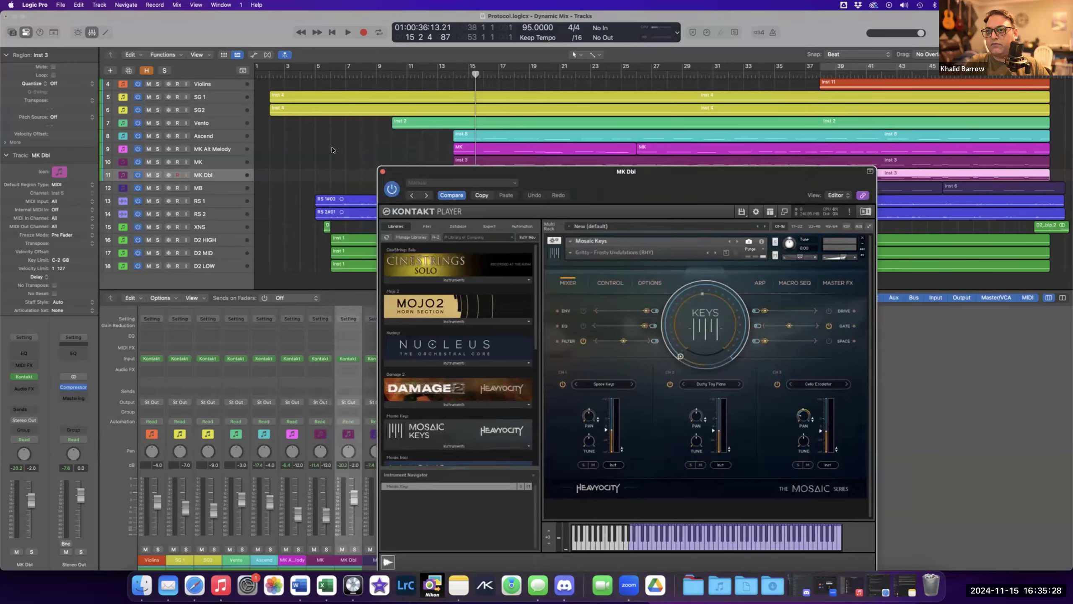
key("v")
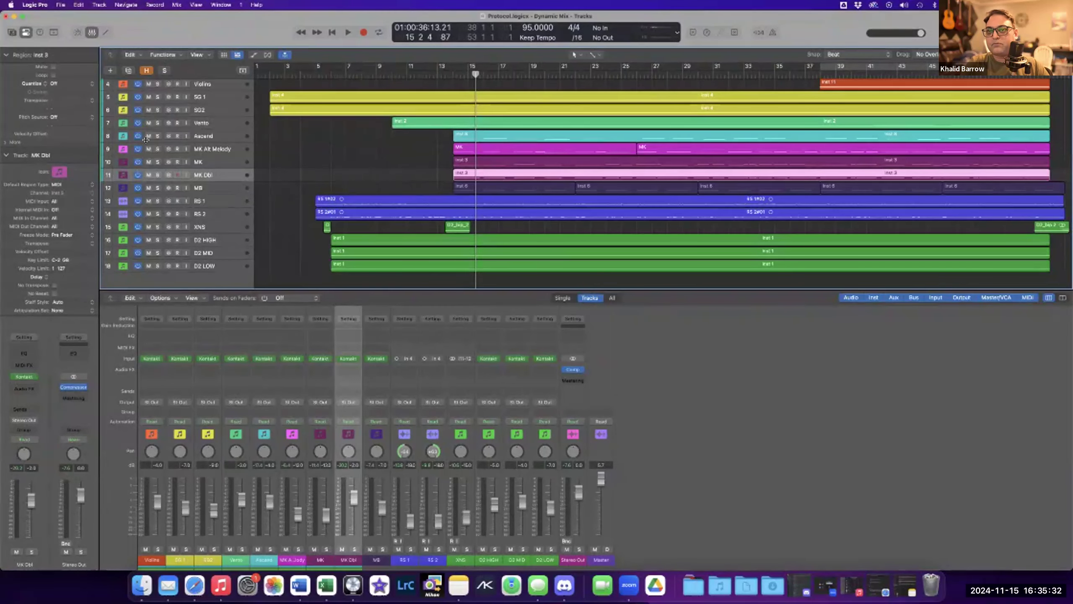
Open the SG2 track's Kontakt Scoring Acoustic Guitars window and solo the SG2 track.
left_click(209, 137)
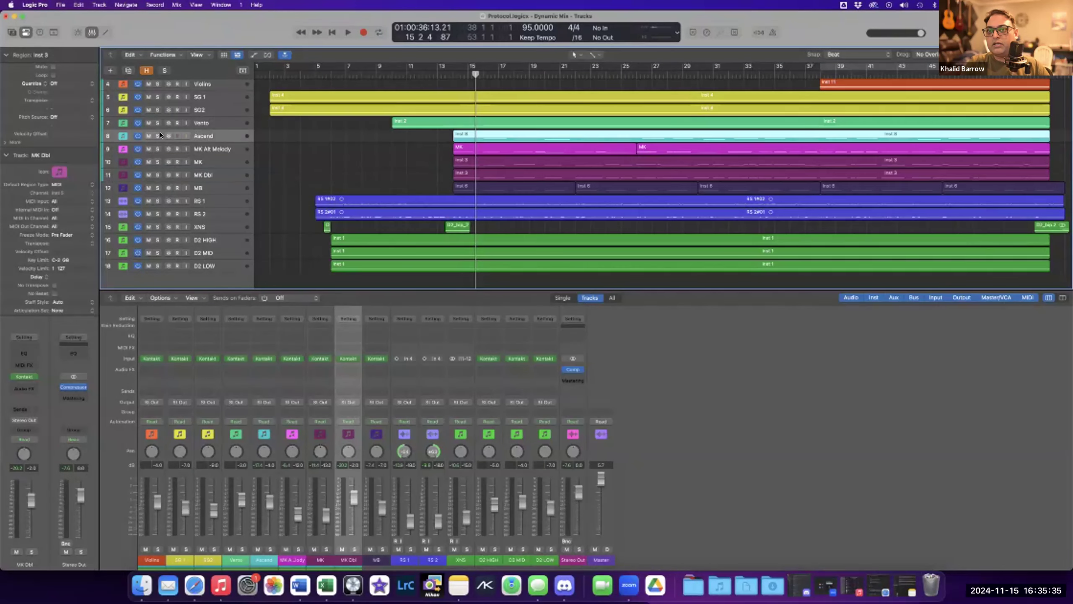
left_click(201, 111)
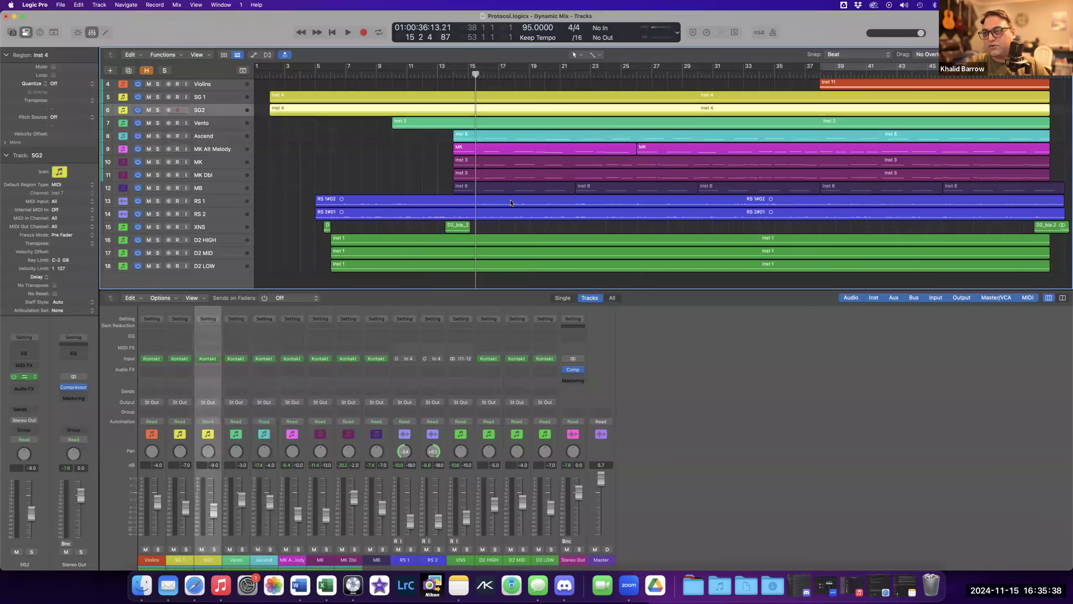
key("v")
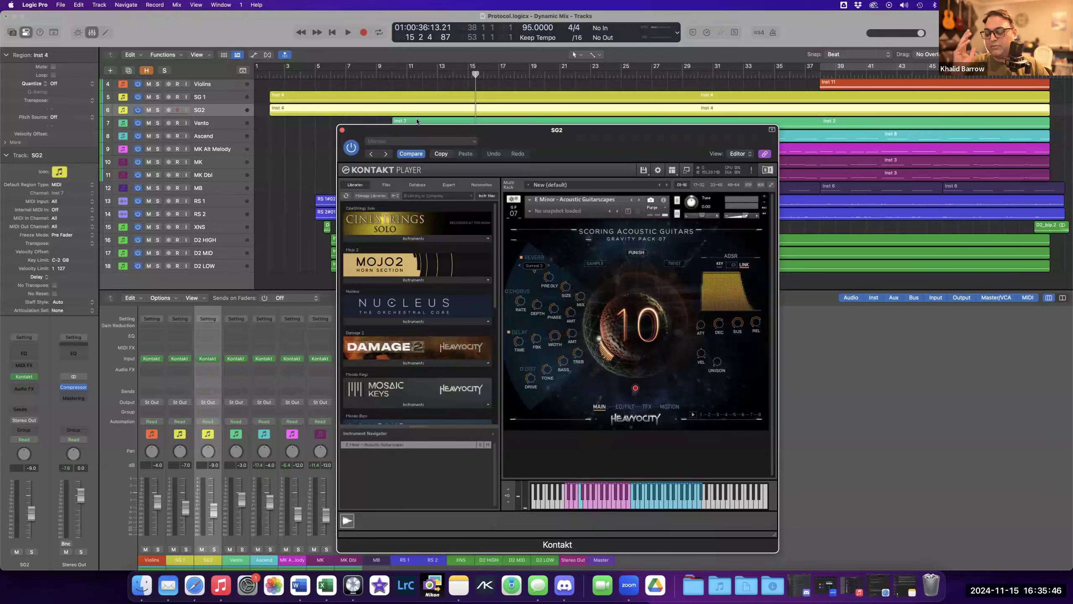
key("s")
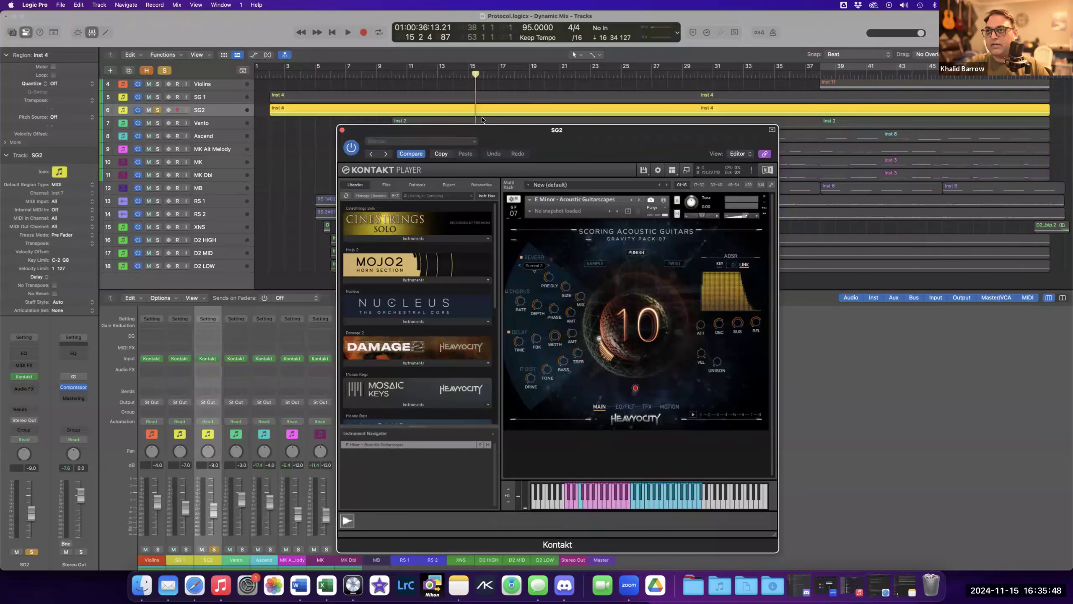
left_click_drag(483, 130, 476, 154)
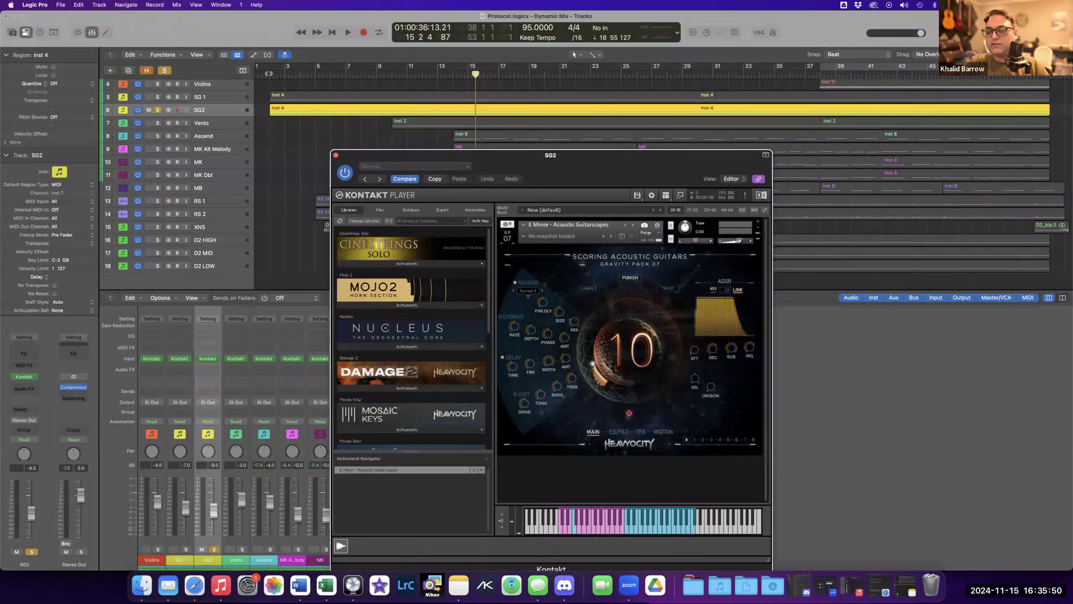
Play the soloed SG2 guitar from bar 1, briefly soloing SG 1 alongside it, then stop and clear the solo.
left_click(270, 75)
key("space")
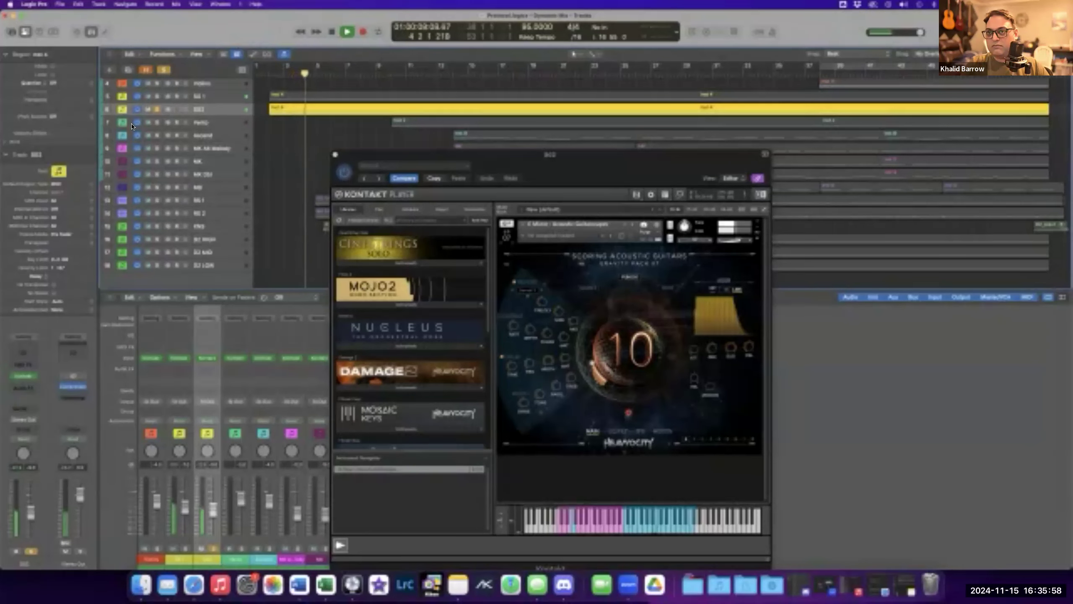
left_click(158, 97)
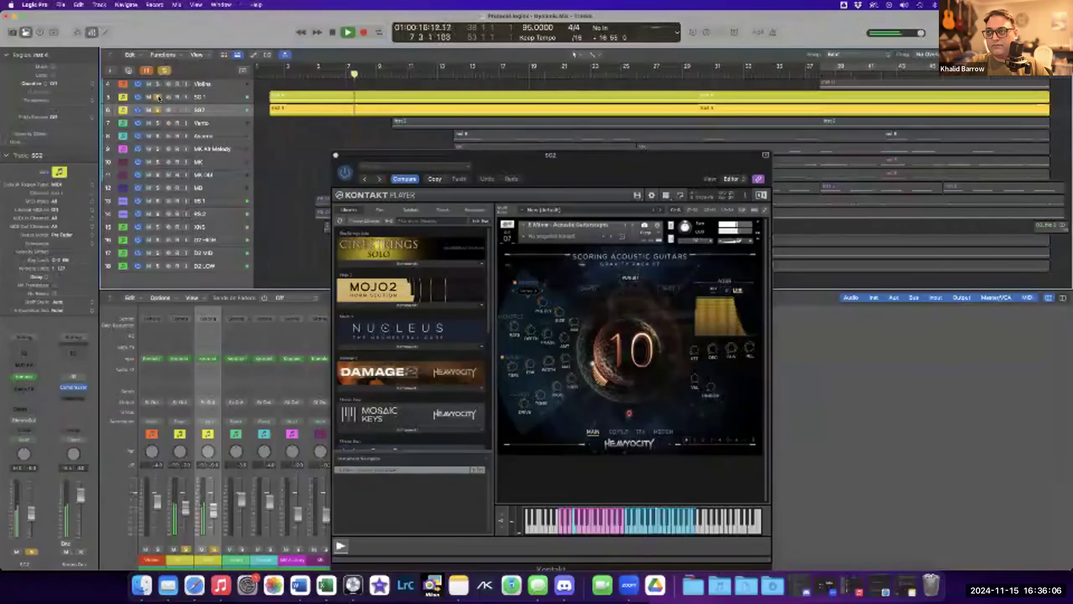
left_click(157, 99)
key("space")
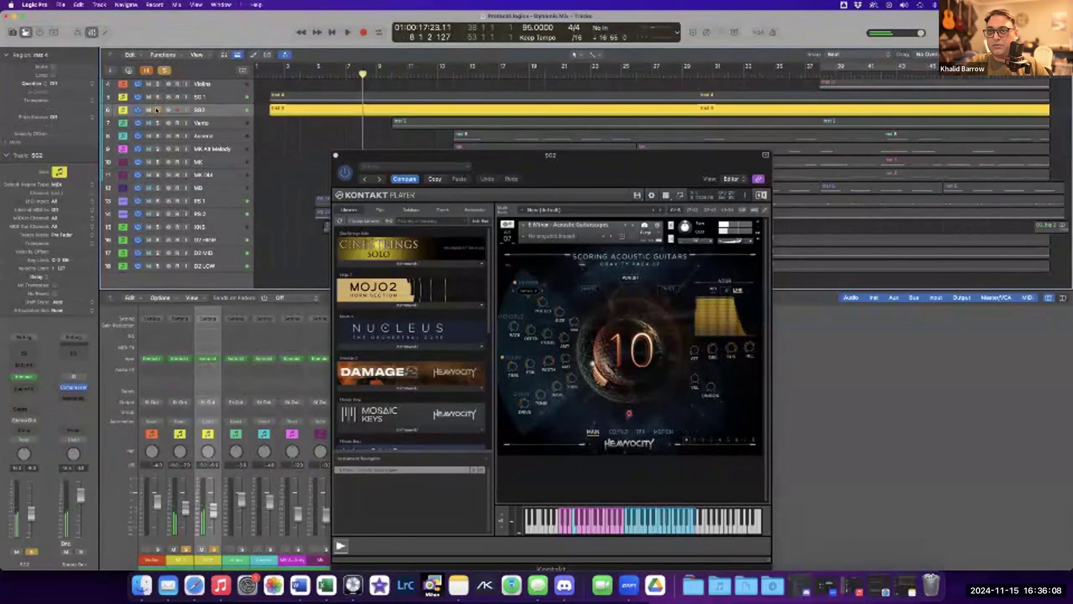
key("s")
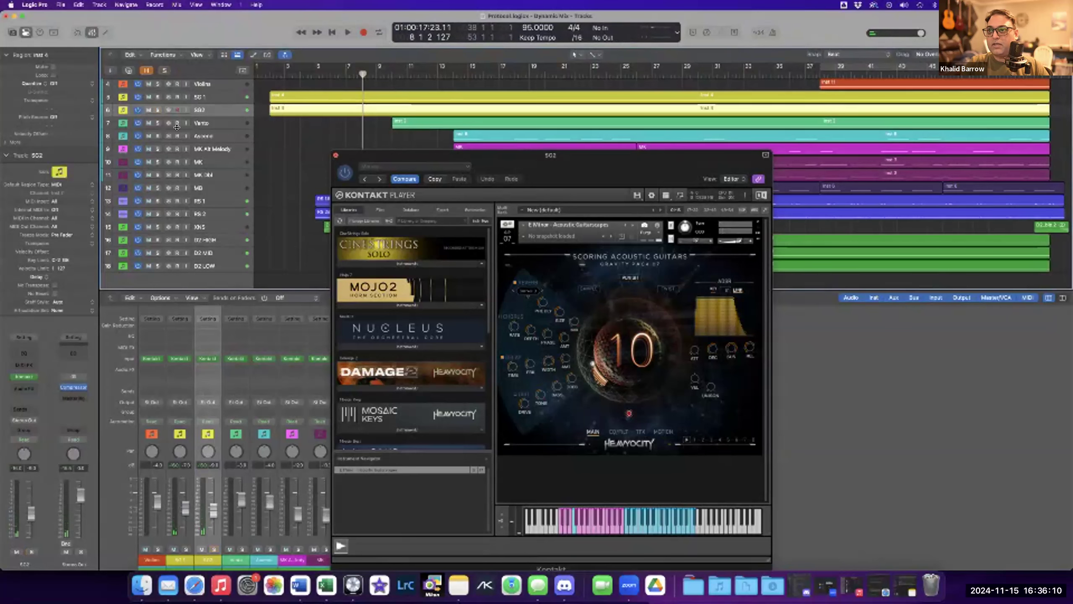
Close the SG2 Kontakt window, open the Ascend track's Kontakt Ascend Modern Grand instrument and solo the Ascend track.
key("super+w")
left_click(156, 136)
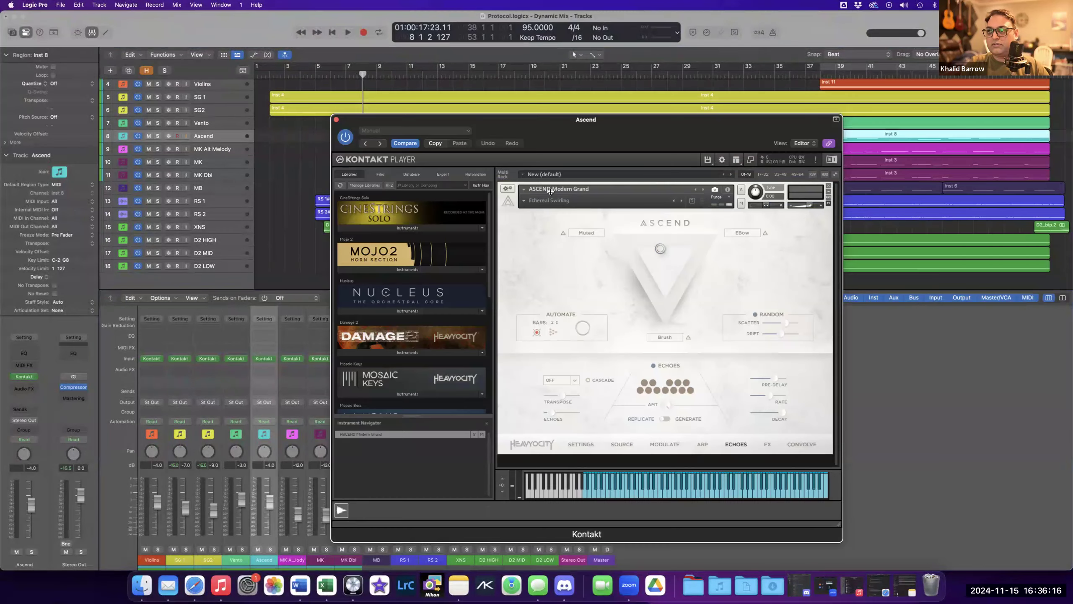
left_click_drag(576, 122, 544, 180)
left_click(447, 77)
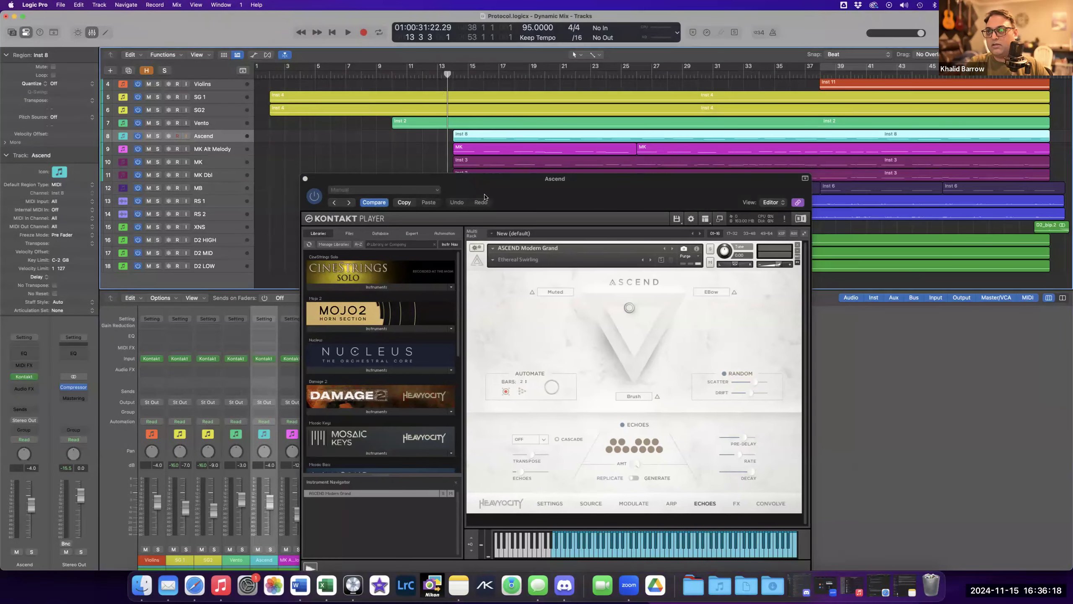
key("s")
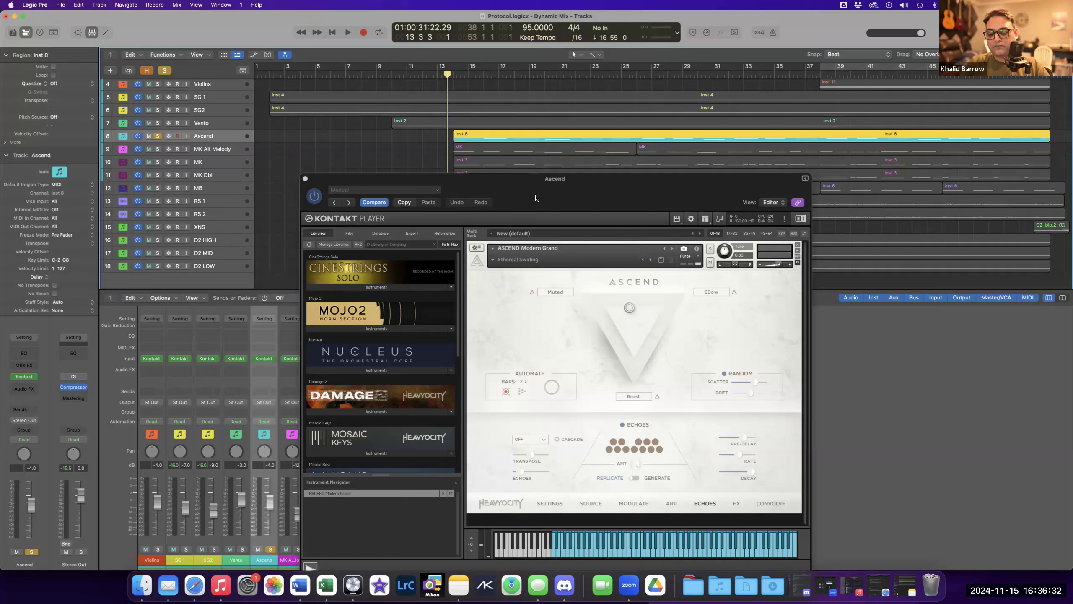
Play the soloed Ascend piano from bar 13, show its Source page, then close the window and unsolo the track.
left_click_drag(615, 198, 624, 177)
key("space")
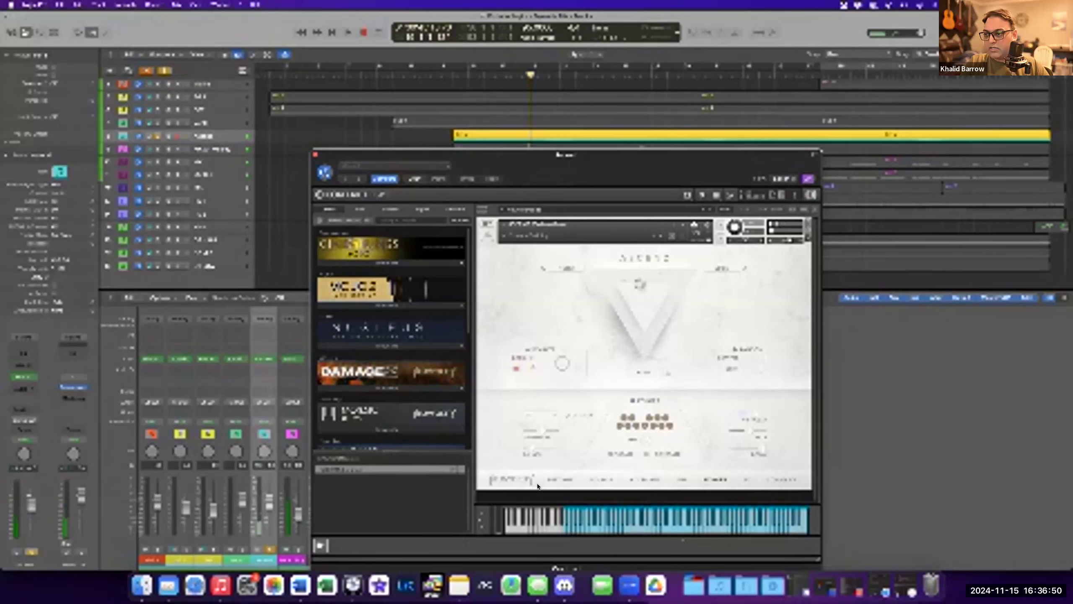
left_click(595, 477)
left_click(596, 475)
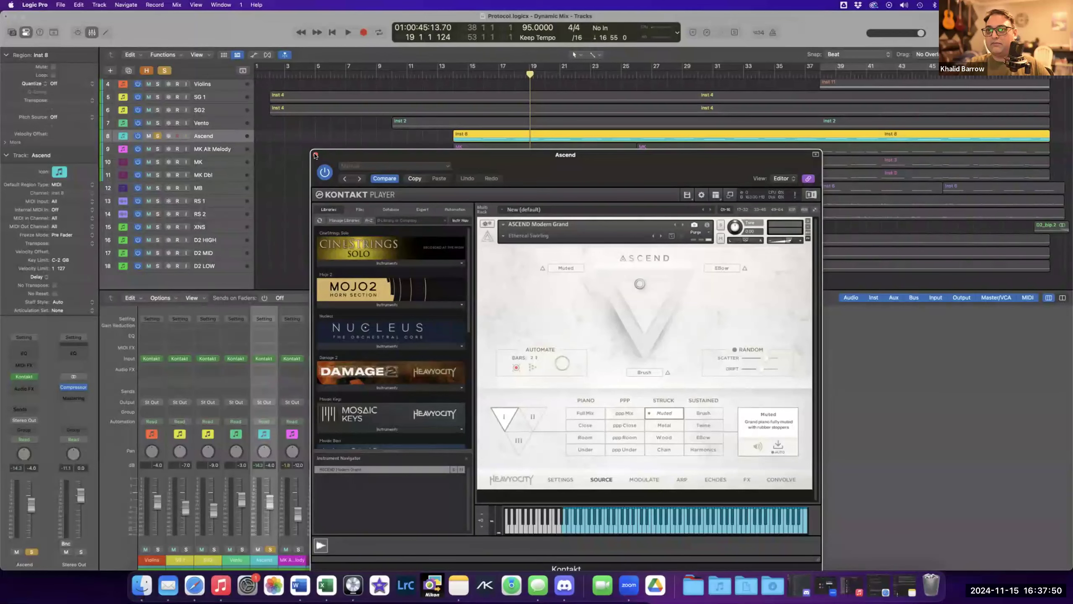
key("super+w")
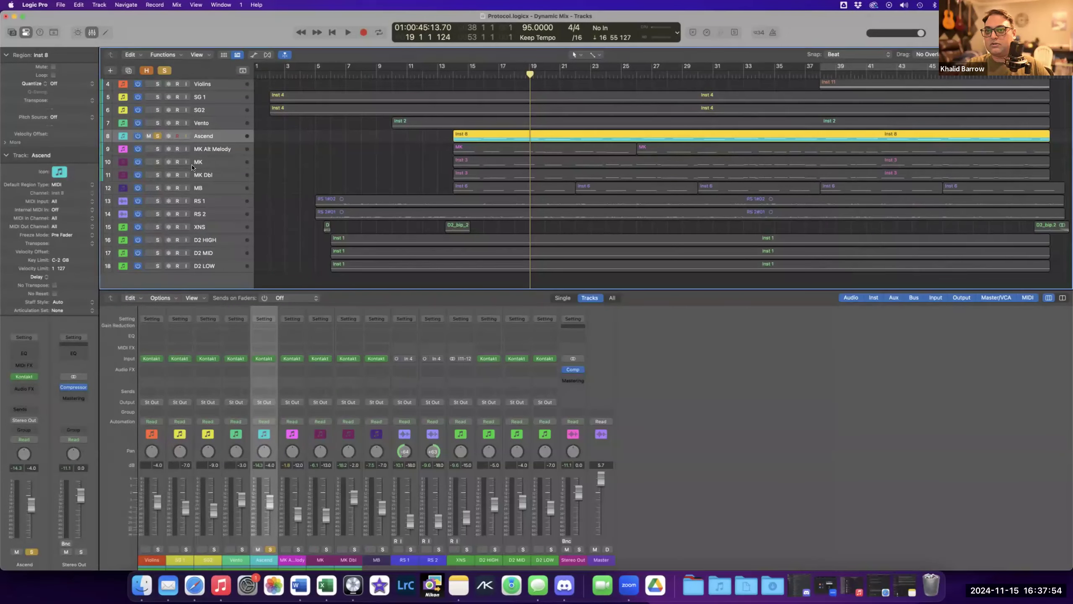
key("s")
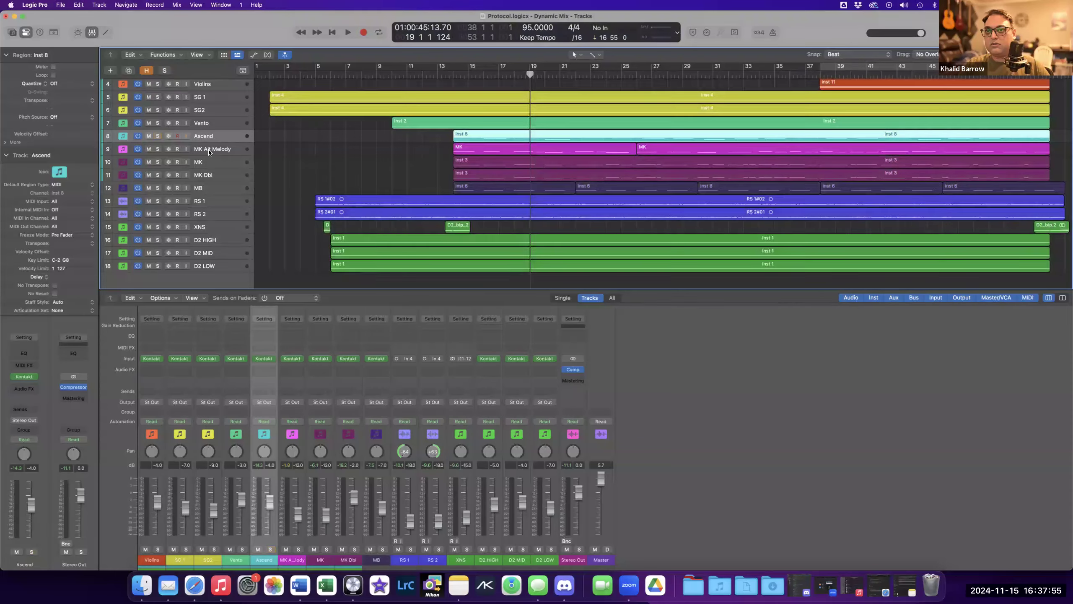
Solo the MK, MK Dbl and MK Alt Melody tracks and play them from bar 13.
left_click(157, 162)
left_click(157, 174)
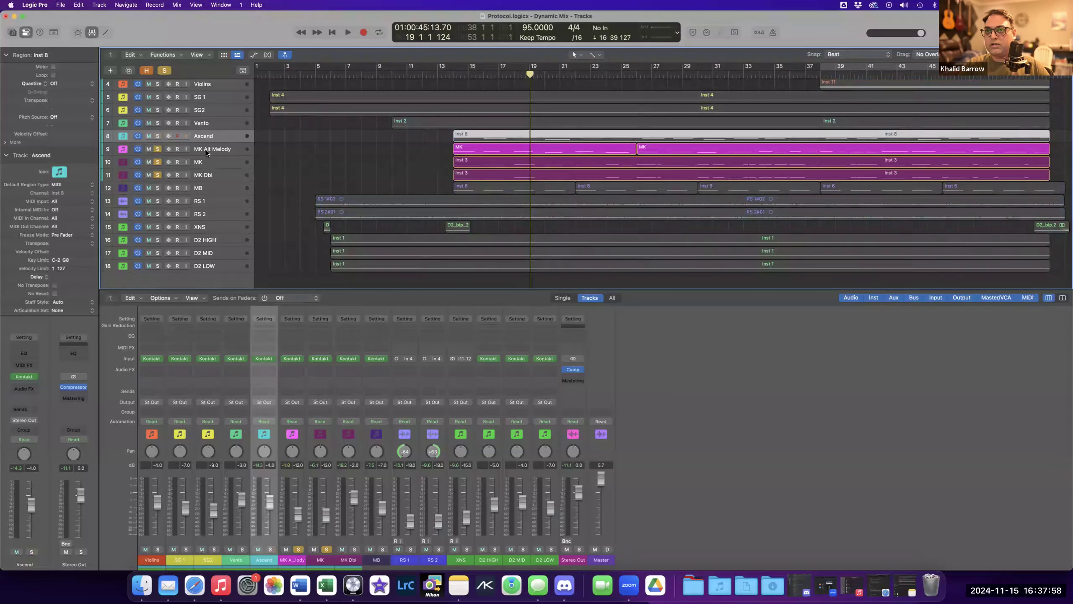
left_click(209, 149)
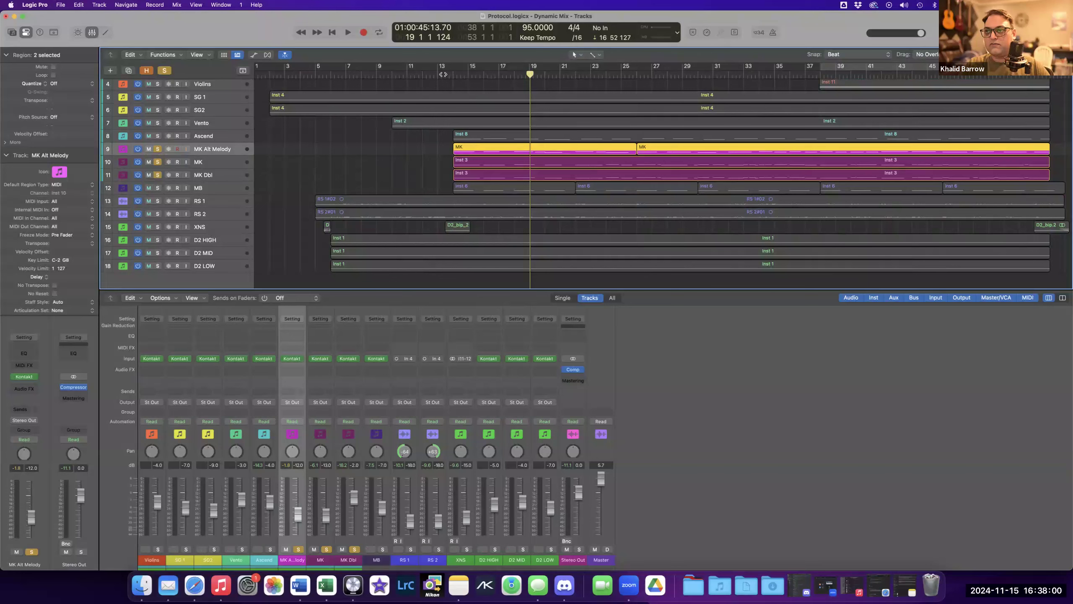
left_click(441, 103)
key("space")
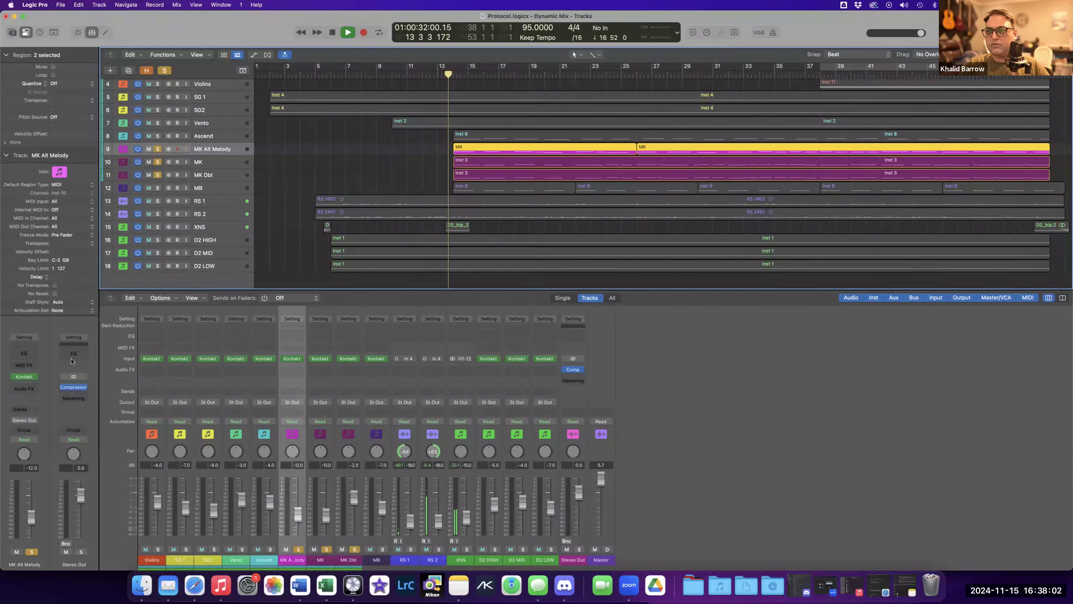
Unsolo MK and MK Dbl, leaving MK Alt Melody soloed, and open its Mosaic Keys Kontakt window.
left_click(157, 162)
left_click(157, 175)
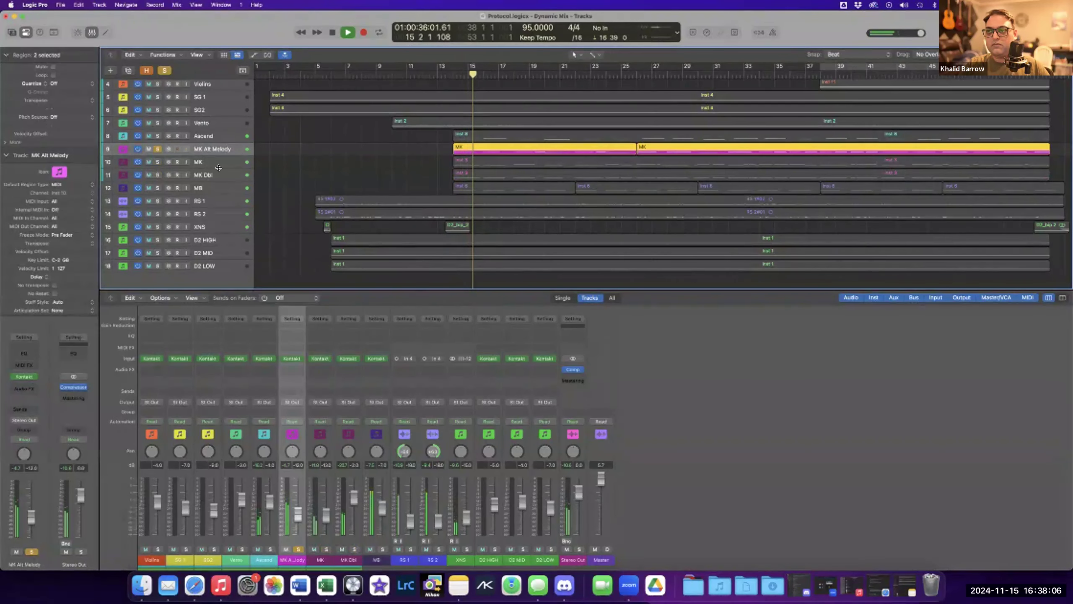
left_click(23, 377)
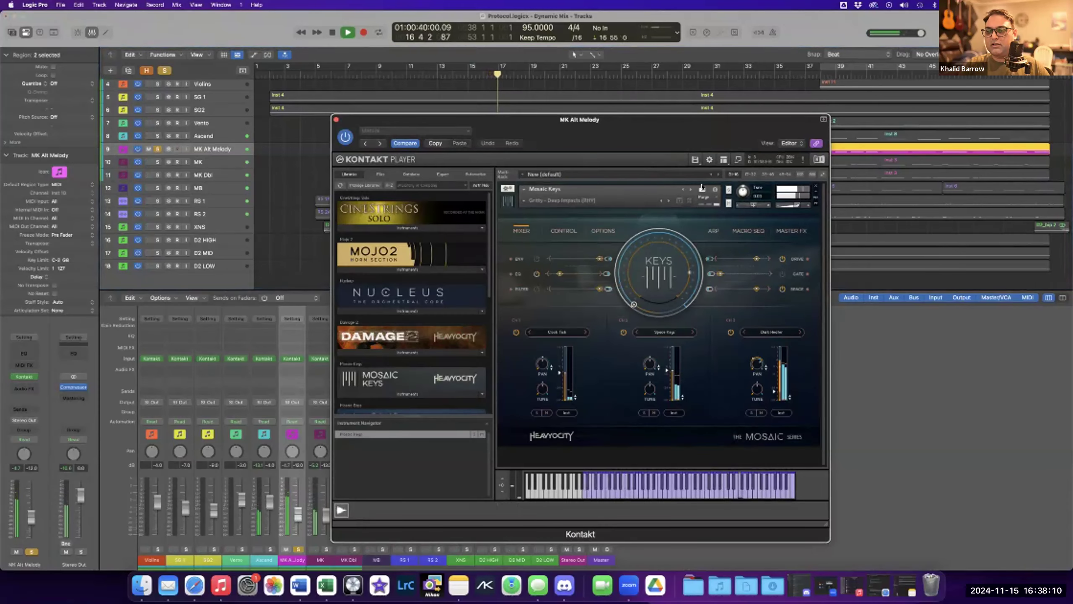
left_click_drag(693, 132, 701, 178)
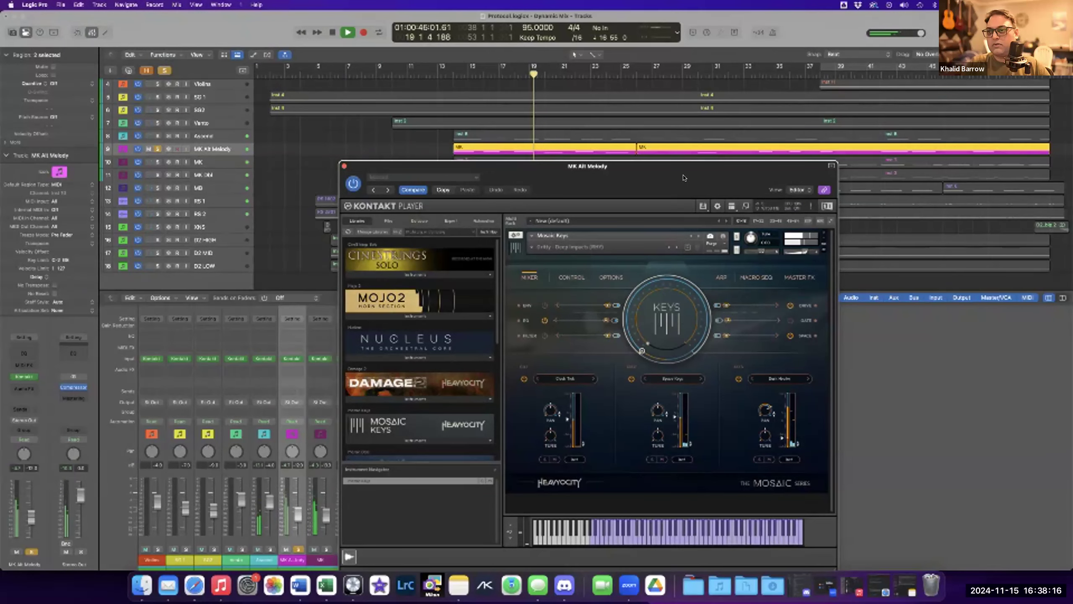
Solo the MK and MK Dbl tracks in turn alongside MK Alt Melody during playback.
left_click(160, 159)
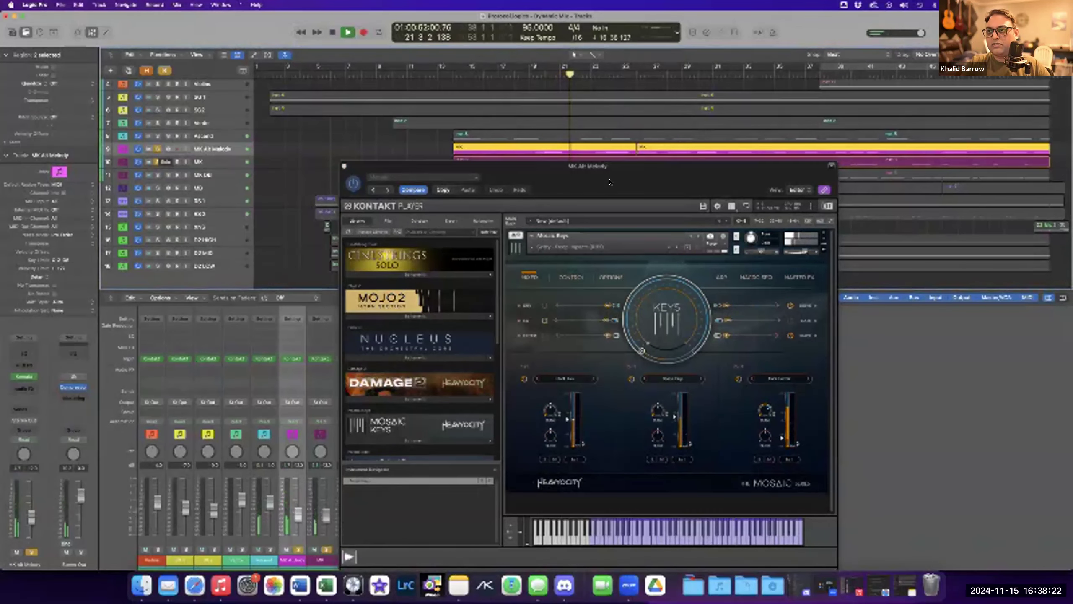
mouse_move(678, 183)
left_mouse_down()
mouse_move(734, 189)
mouse_move(691, 194)
left_mouse_up()
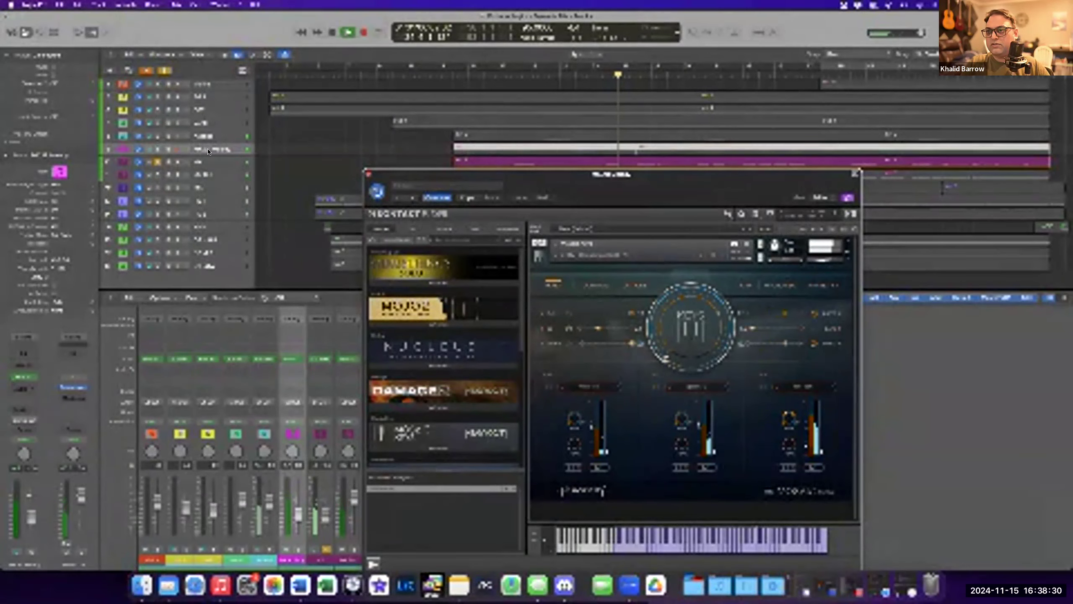
left_click(210, 159)
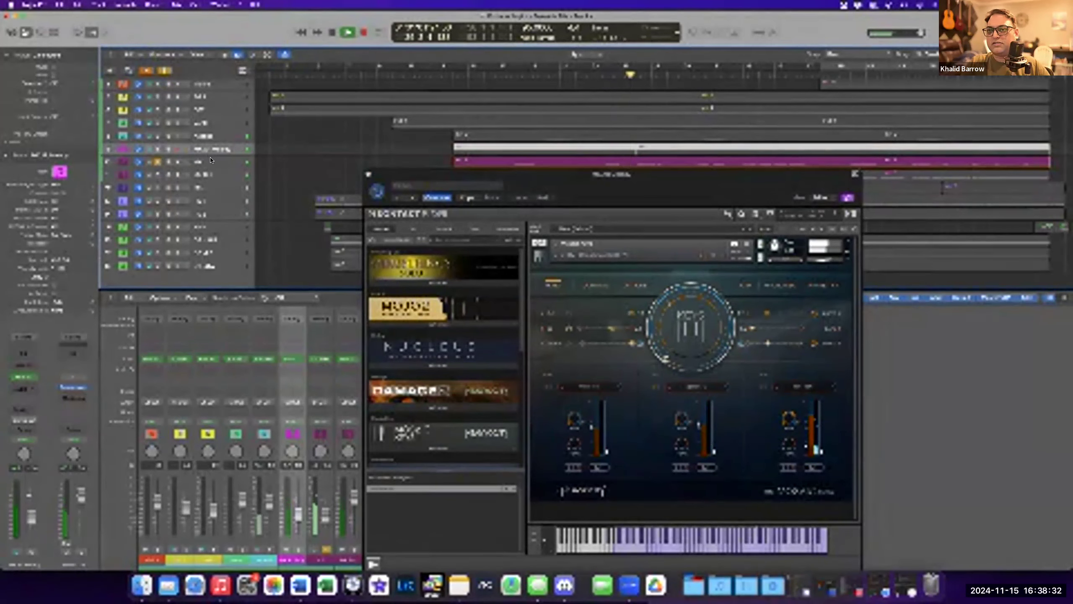
left_click(211, 160)
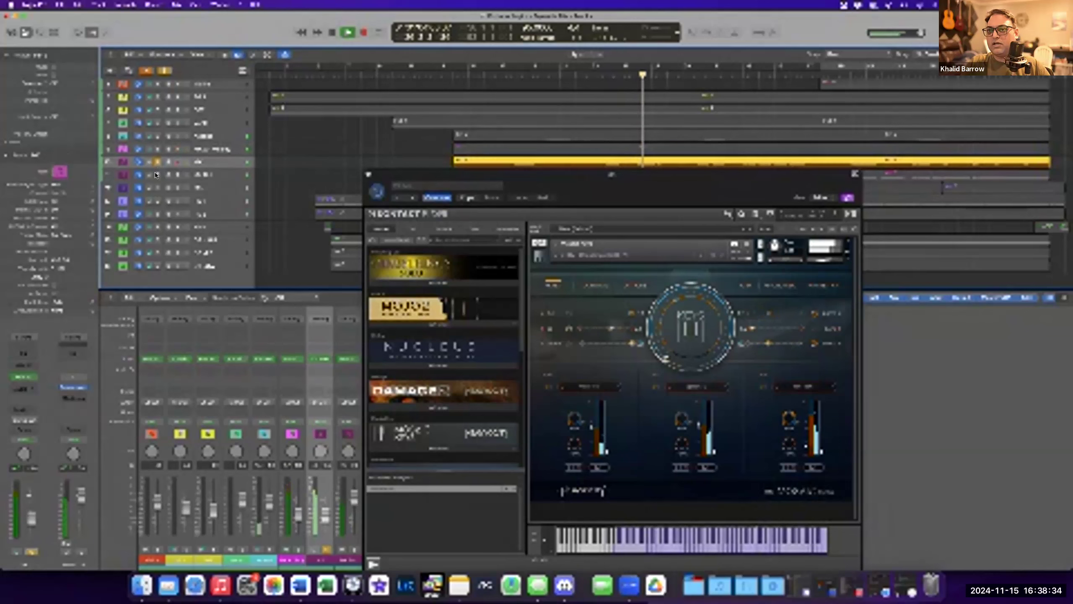
left_click(155, 173)
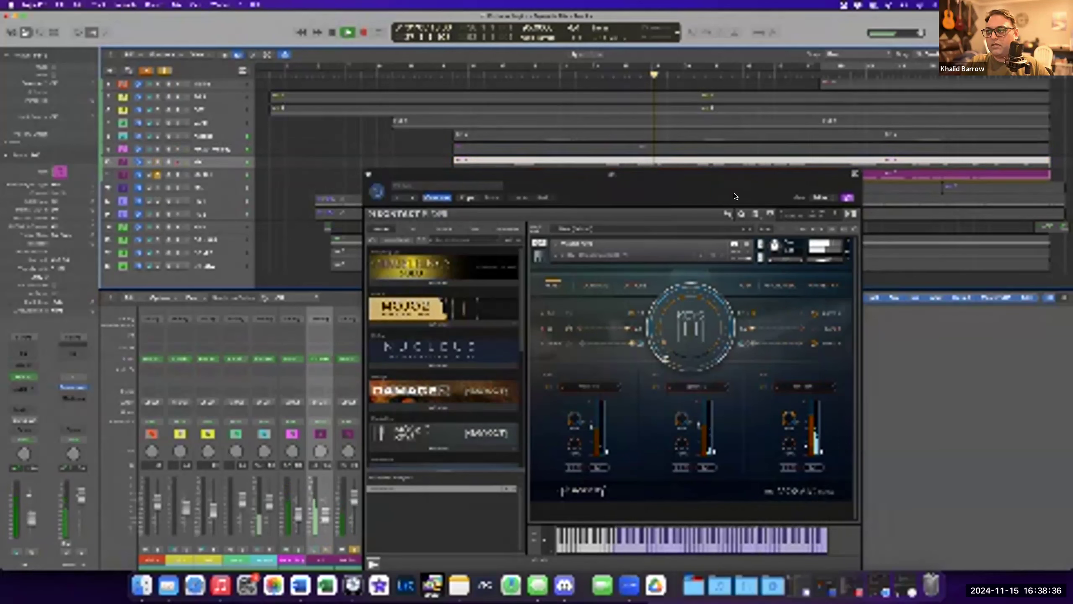
Stop playback and close the MK Alt Melody Kontakt window, clearing the solos.
key("Down")
left_click_drag(534, 116, 554, 112)
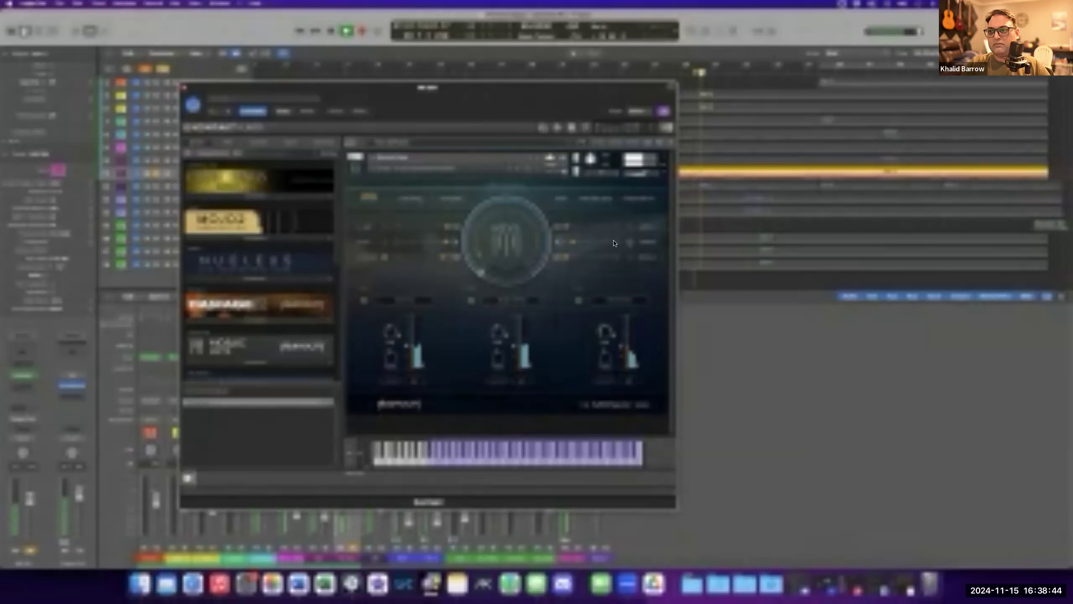
key("space")
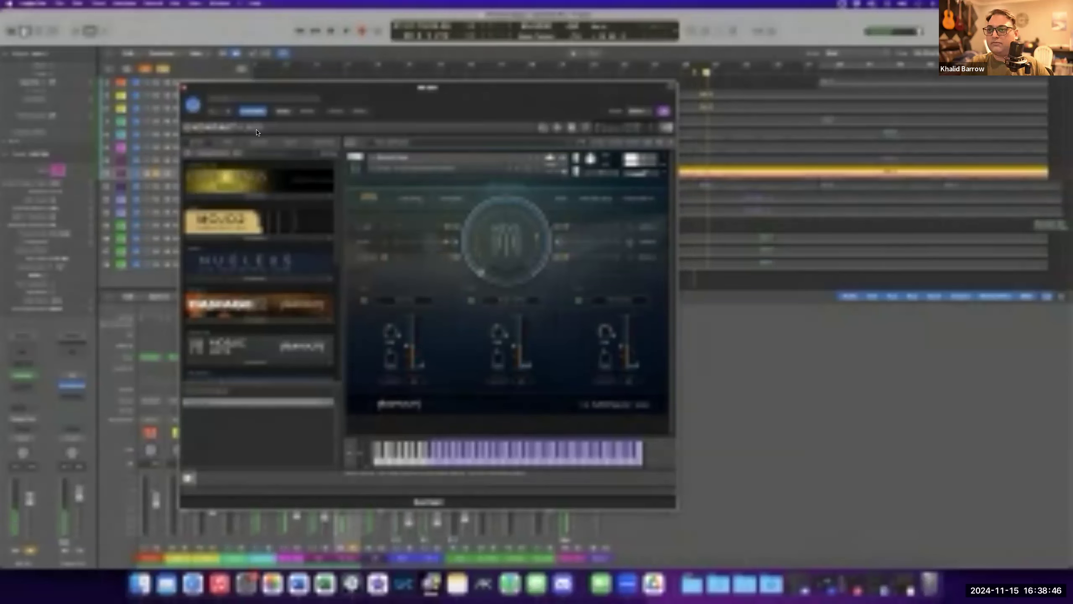
left_click_drag(529, 107, 746, 144)
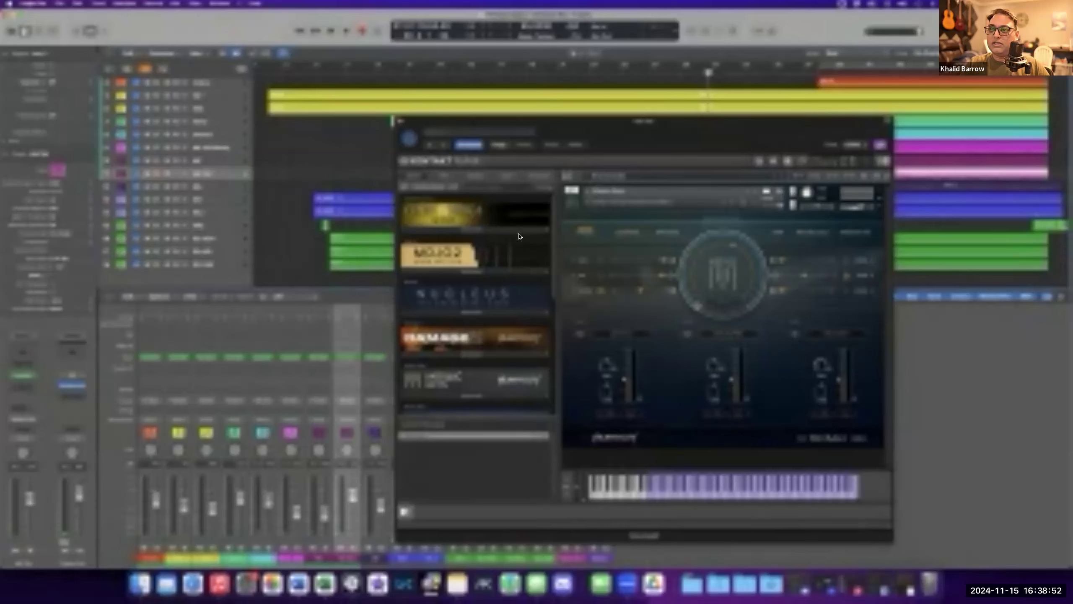
left_click(400, 121)
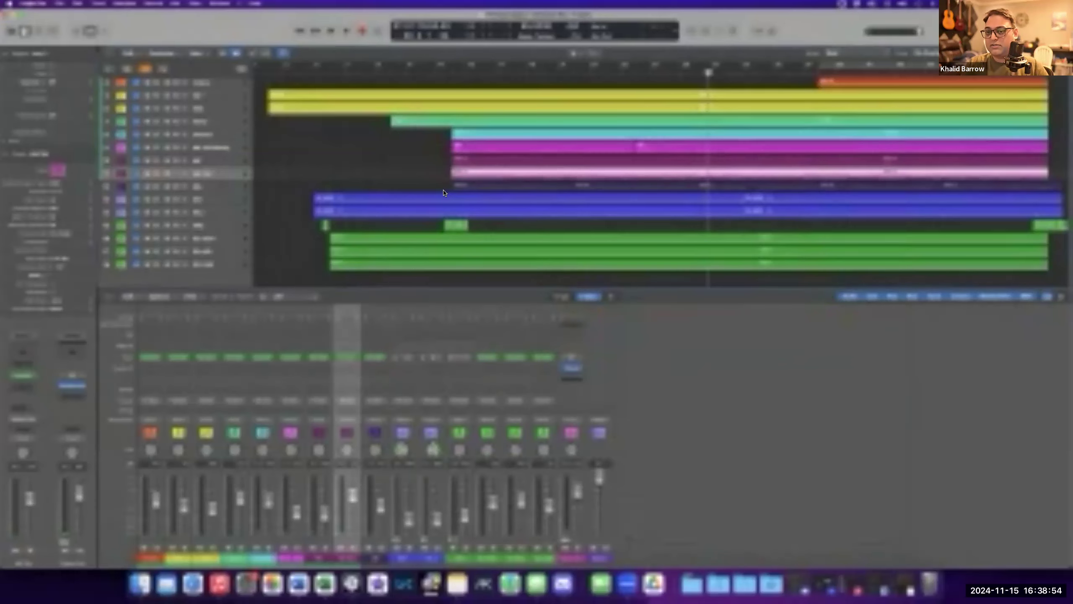